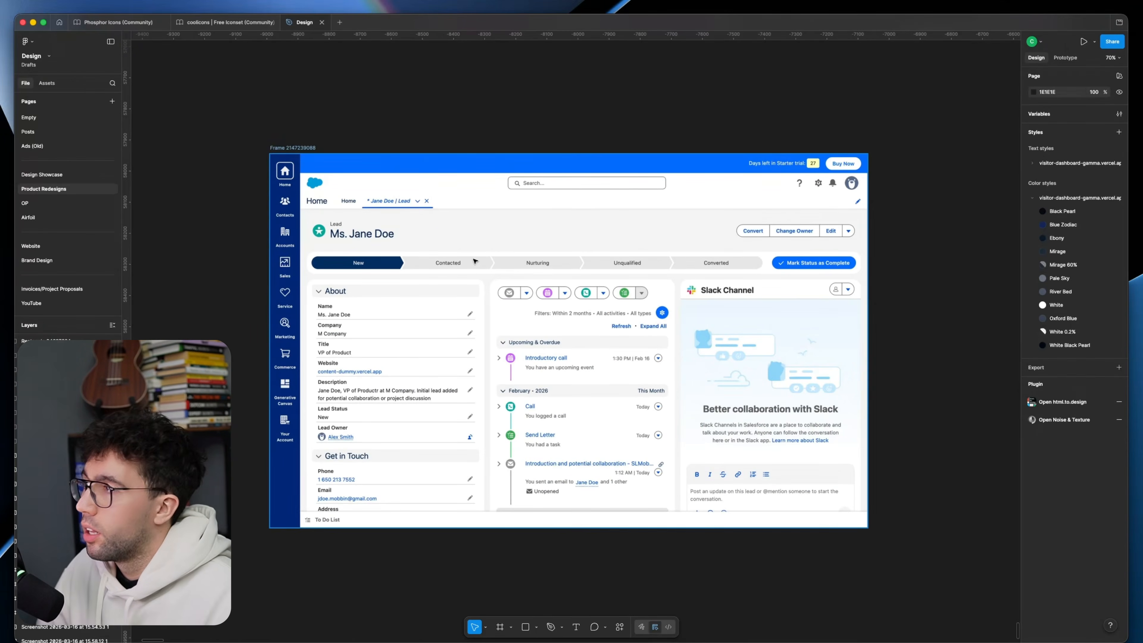
click(534, 254)
key(r)
drag(278, 172, 431, 295)
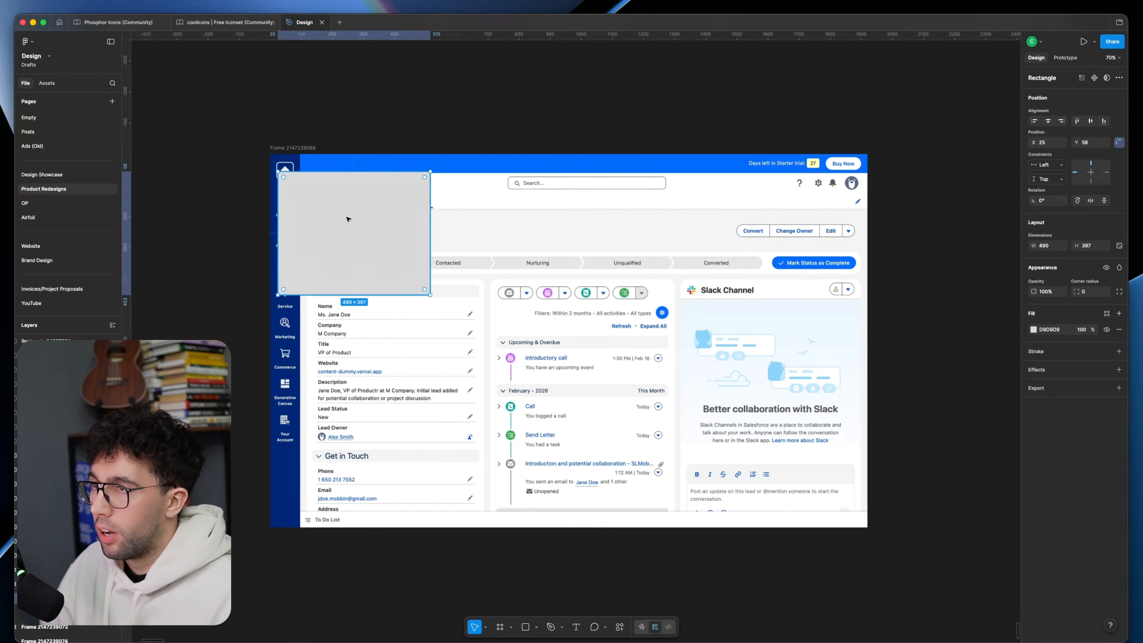
key(ctrl+z)
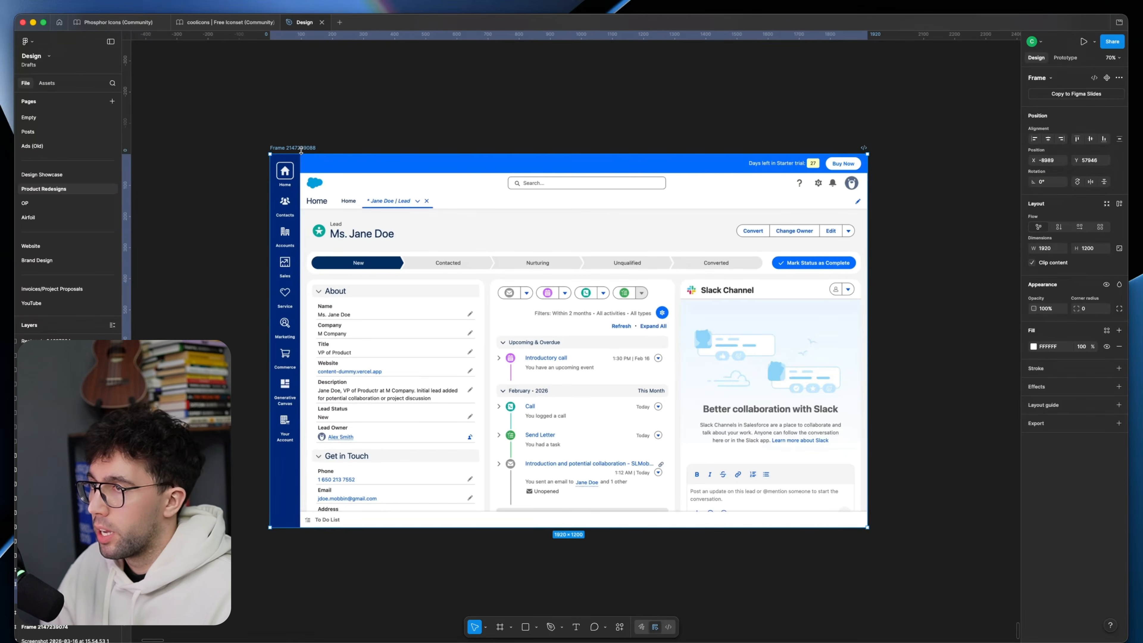
Step: Duplicate the Salesforce screenshot frame beside the original and delete the image inside the copy, leaving a blank frame
key(f)
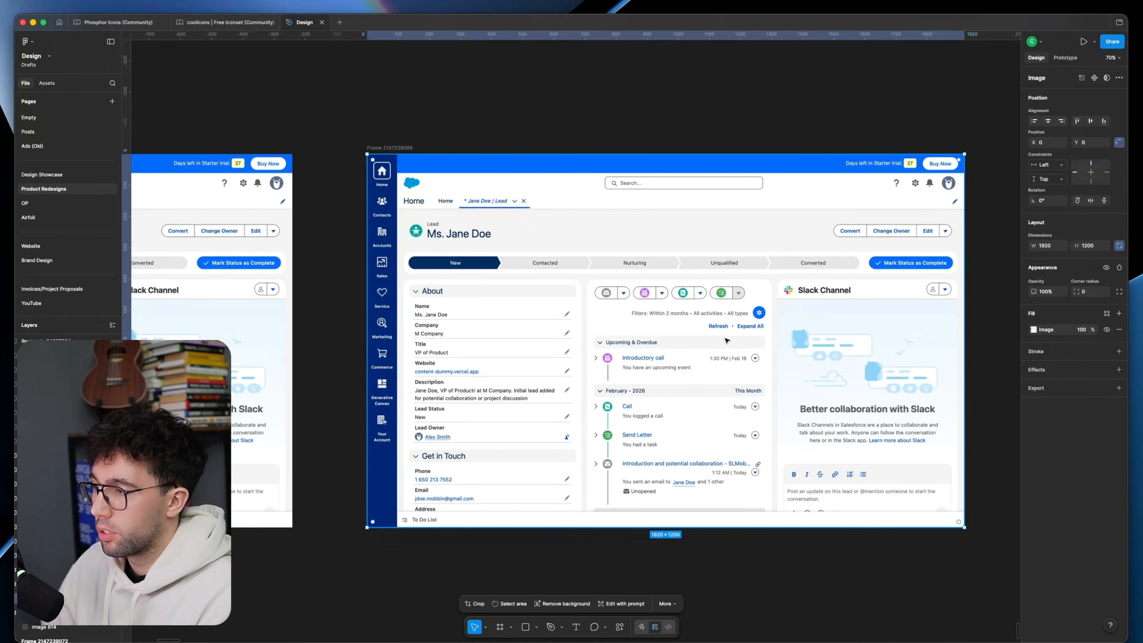
key(Delete)
drag(480, 249, 680, 249)
scroll(612, 245, down, 1)
click(616, 266)
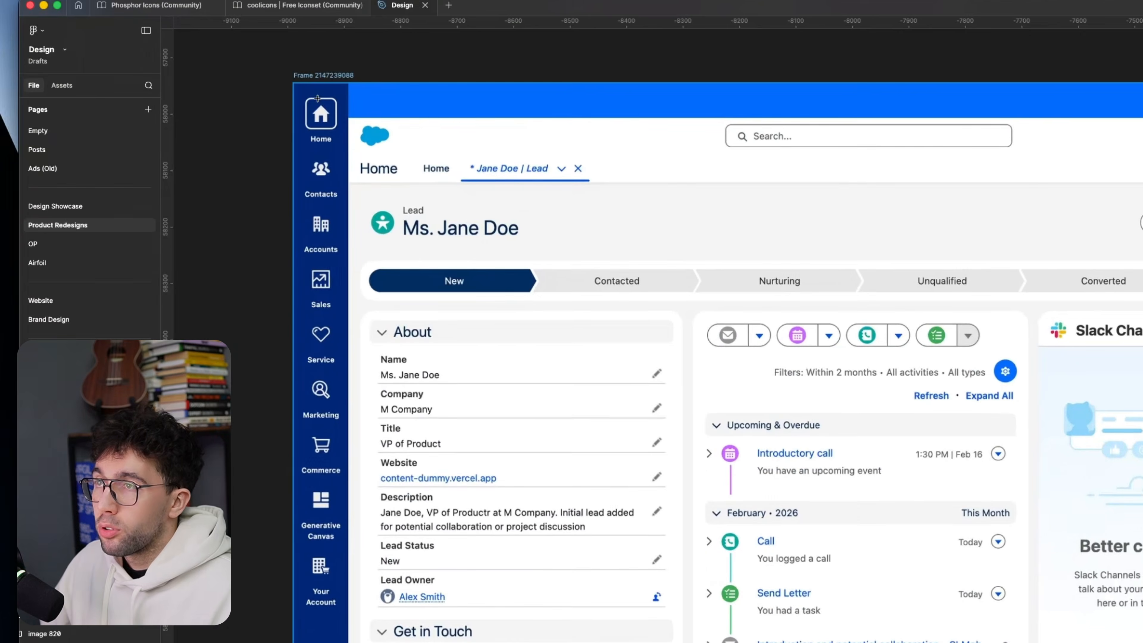
Step: Mark the Salesforce navigation sidebar over its full height with a temporary rectangle and remove it
key(r)
mouse_move(298, 83)
mouse_down()
mouse_move(358, 602)
mouse_move(352, 642)
mouse_up()
key(Delete)
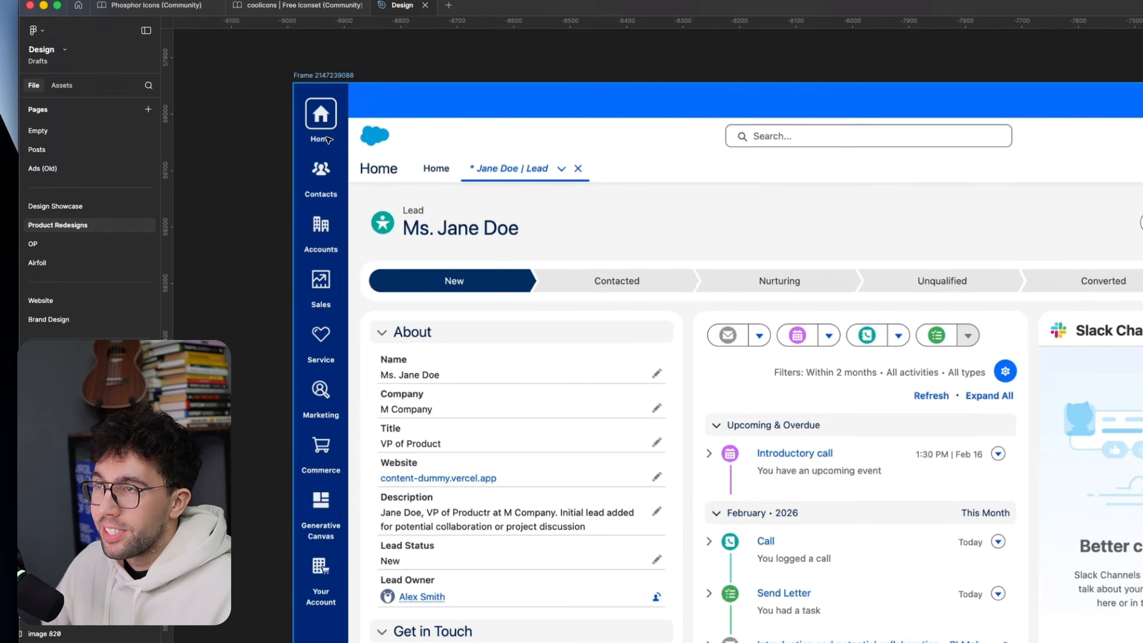
scroll(328, 164, down, 1)
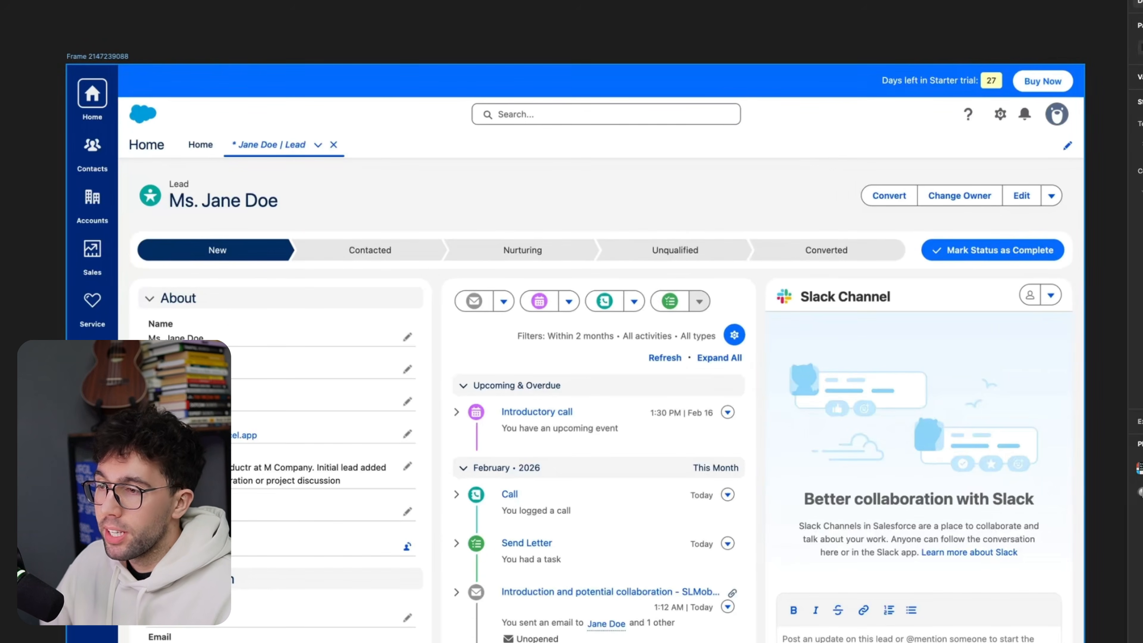
Step: Mark the whole header area down to the lead title and the blue trial banner with temporary rectangles, removing each
key(r)
mouse_move(118, 66)
mouse_down()
mouse_move(944, 187)
mouse_move(1082, 182)
mouse_move(1082, 228)
mouse_up()
key(Delete)
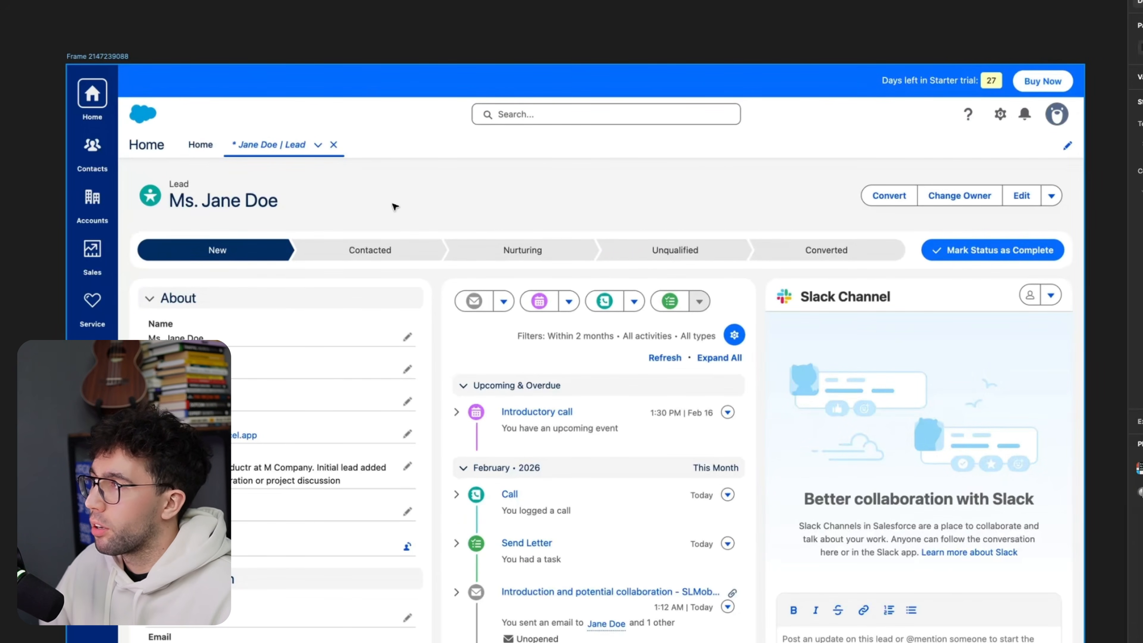
drag(117, 65, 1088, 97)
key(Delete)
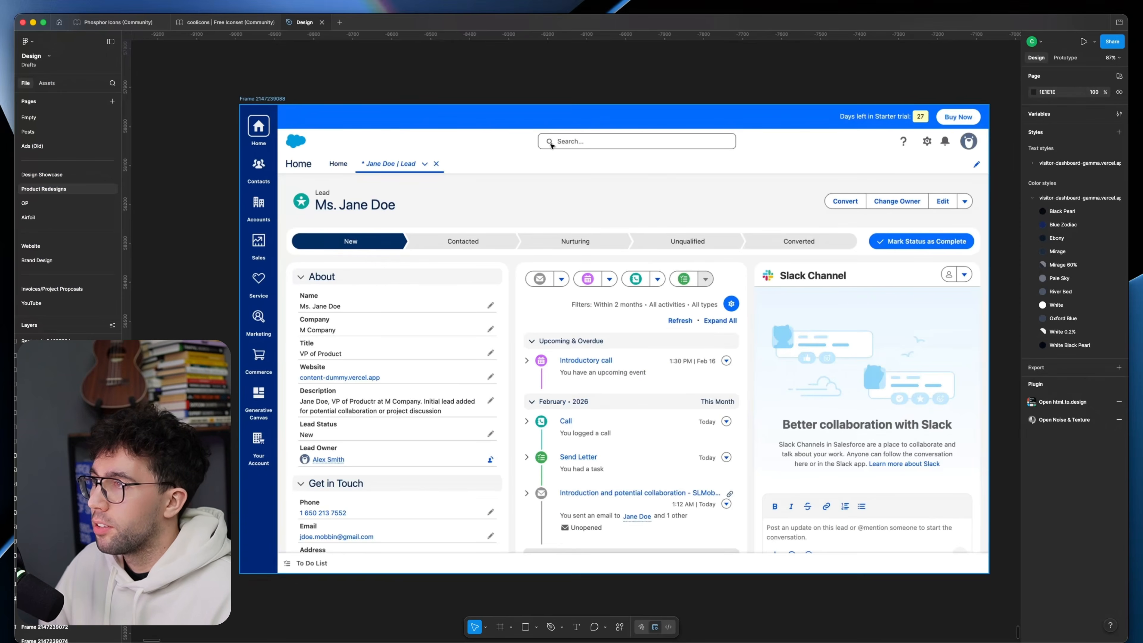
Step: Mark the logo and search area and the header's utility icons with temporary rectangles, removing each
key(r)
drag(278, 128, 767, 152)
key(Delete)
key(r)
drag(890, 129, 989, 154)
key(Delete)
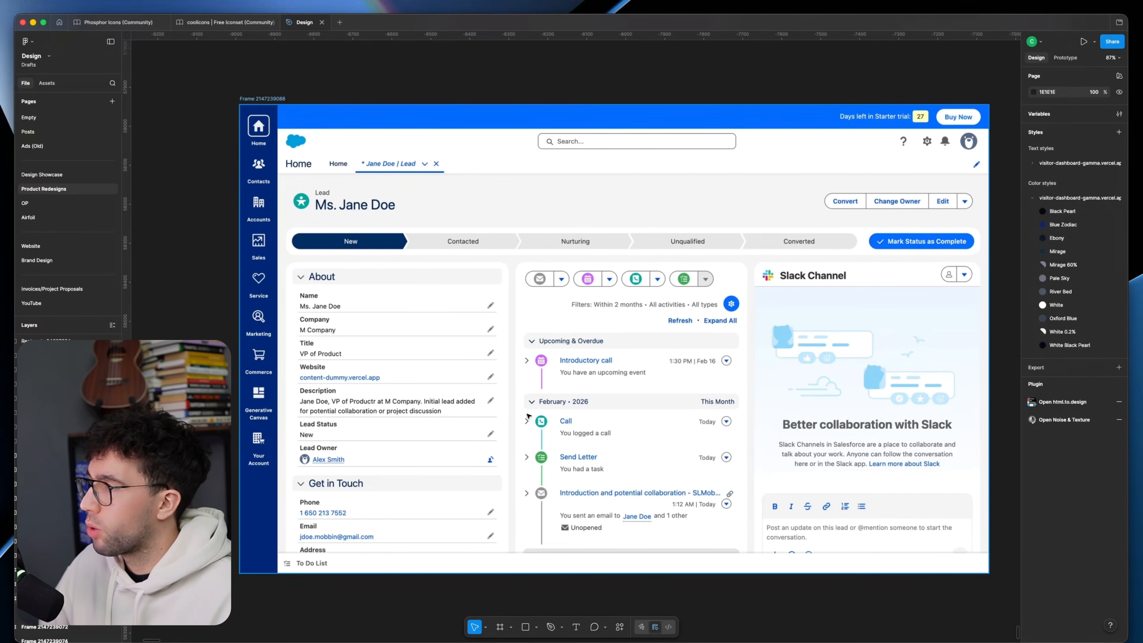
Step: Mark the empty lower end of the sidebar and the tab row, about 315 × 43, with temporary rectangles, removing each
key(r)
drag(246, 566, 269, 483)
drag(255, 507, 254, 506)
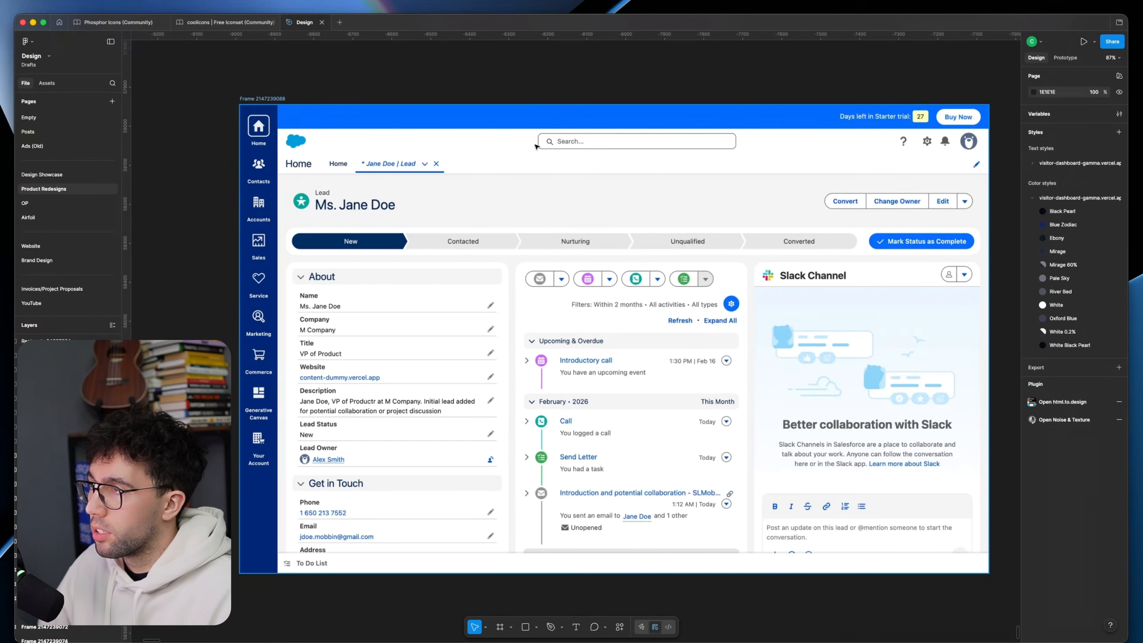
key(r)
drag(325, 157, 449, 175)
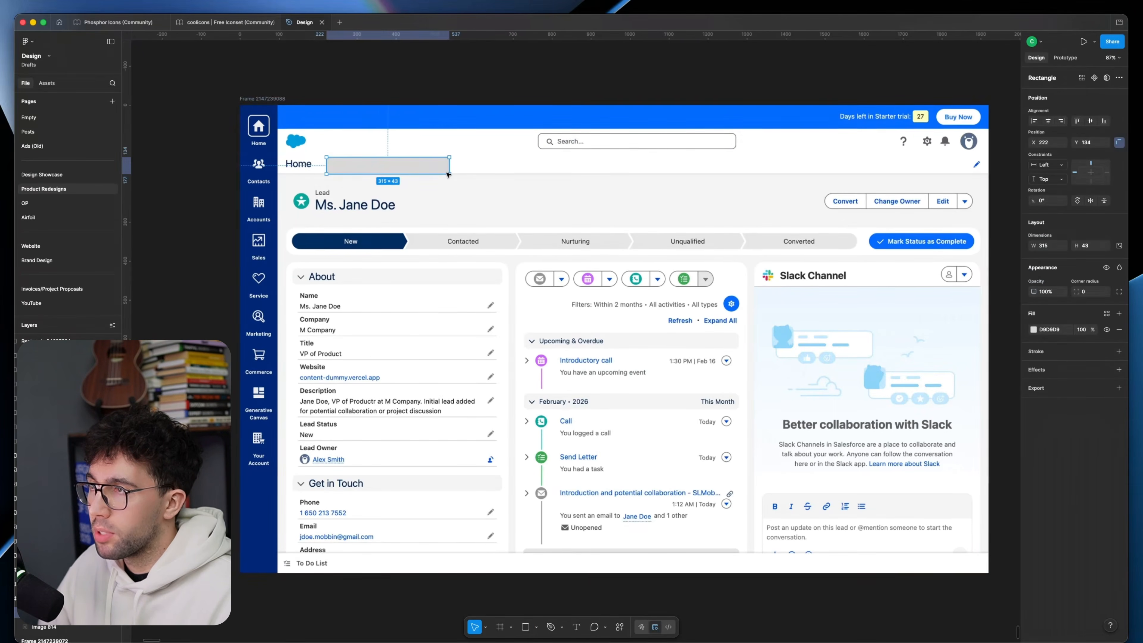
key(Delete)
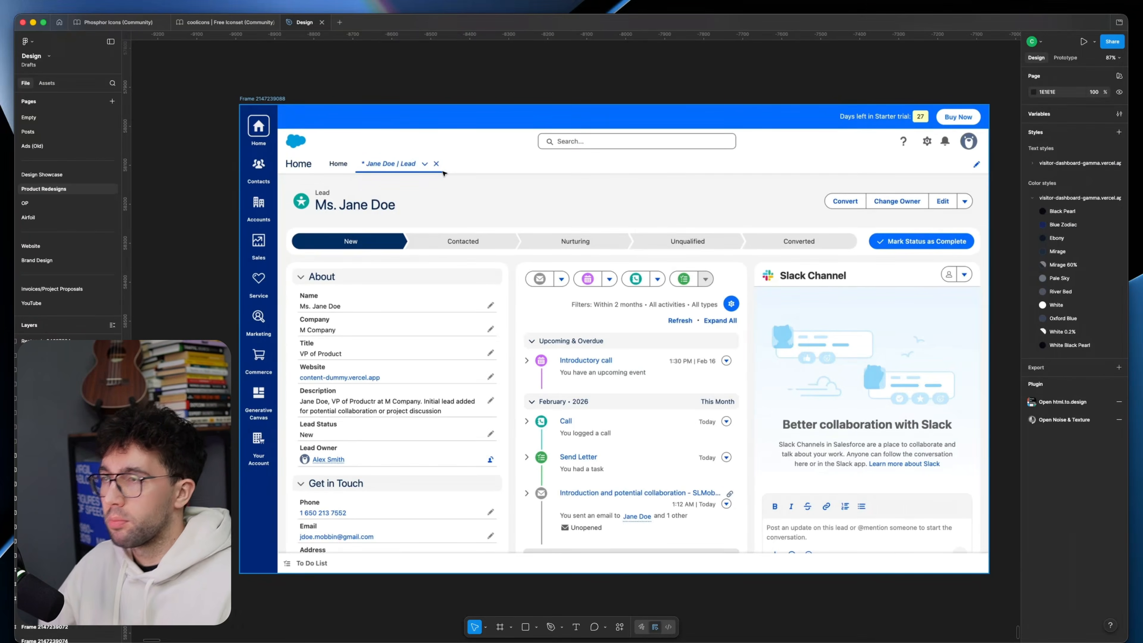
Step: Mark the main content area and the lead status path bar with temporary rectangles, removing each
scroll(443, 174, right, 2)
key(r)
drag(264, 173, 968, 565)
key(Delete)
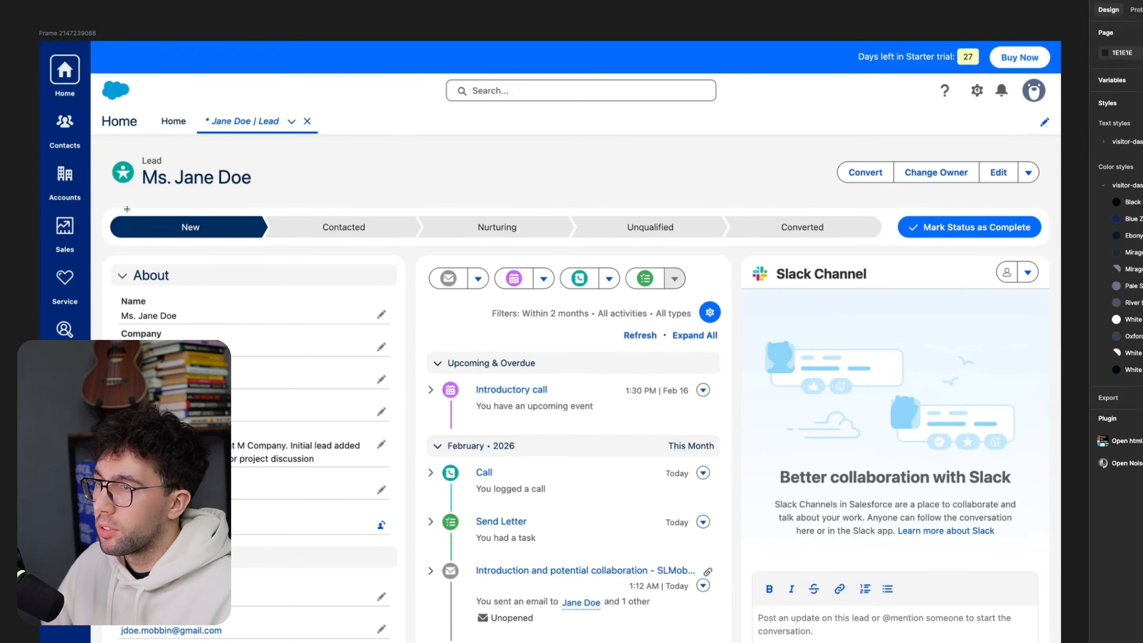
drag(101, 206, 1030, 247)
key(Delete)
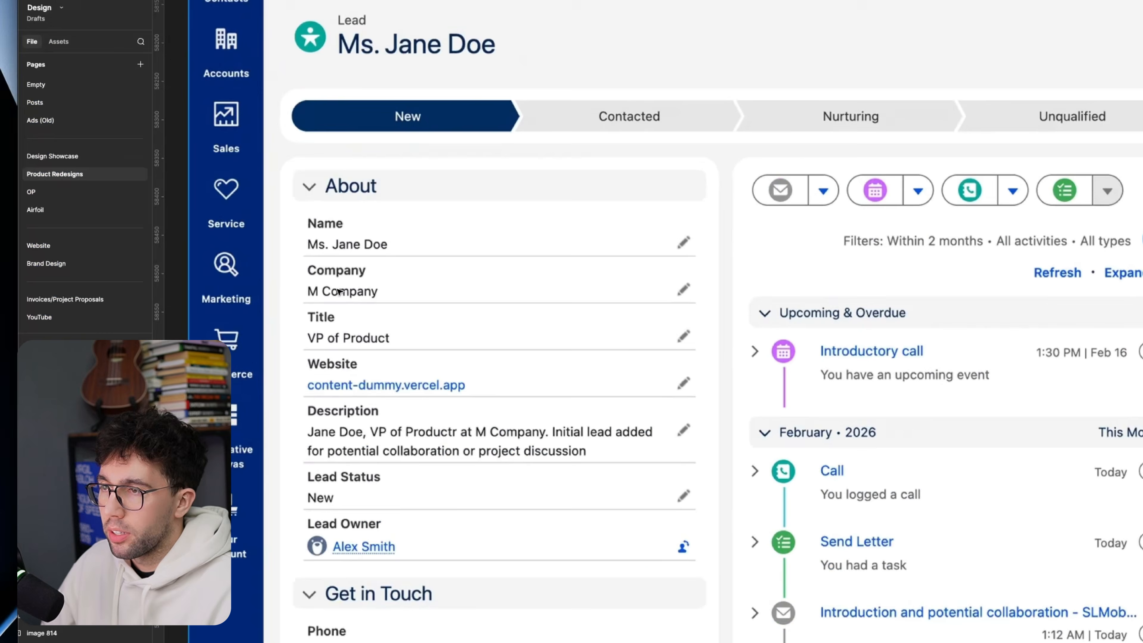
Step: Mark fields in the About card with a temporary rectangle and remove it
key(r)
drag(298, 396, 487, 471)
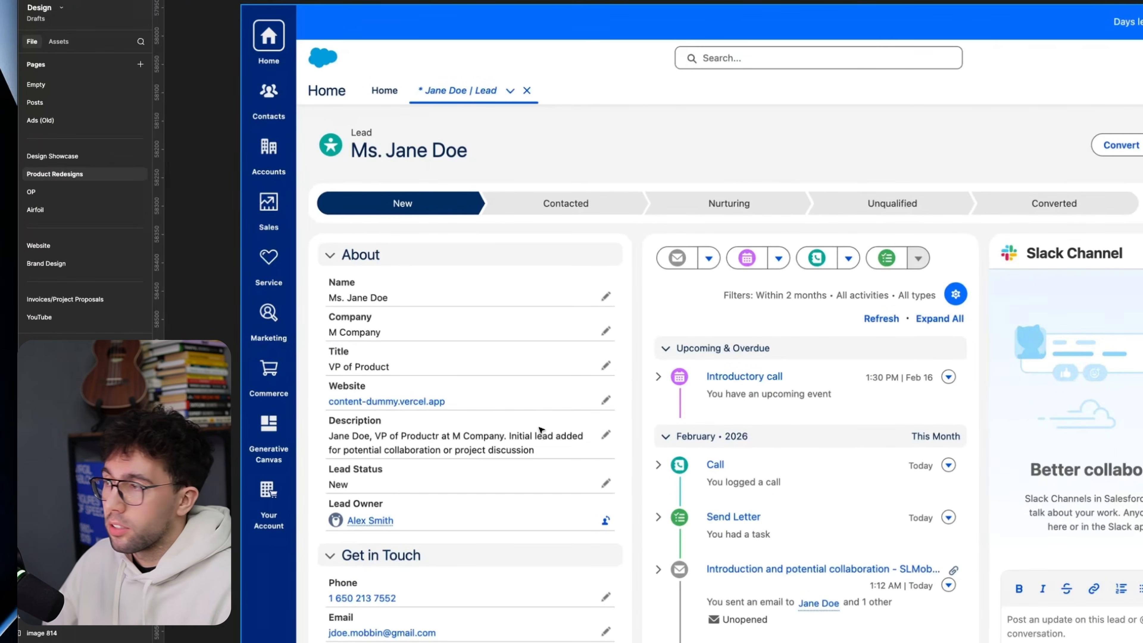
scroll(541, 430, down, 2)
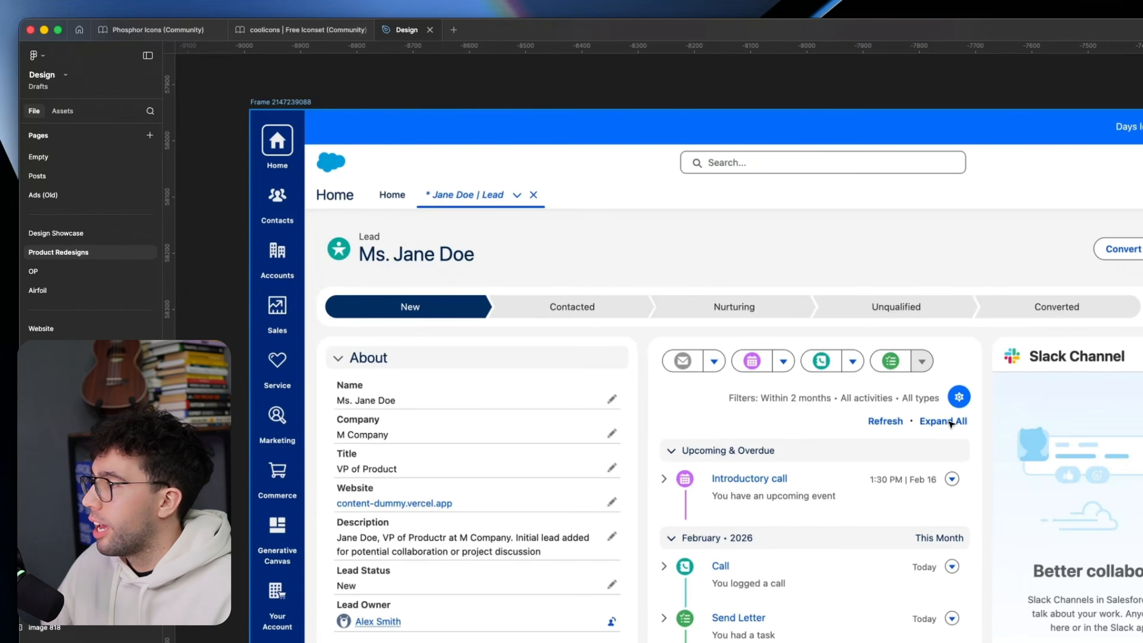
Step: Draw four gray rectangles over the sidebar's Home item (about 105 × 138), the New stage (about 160 × 50), the Website value and the blue banner
key(r)
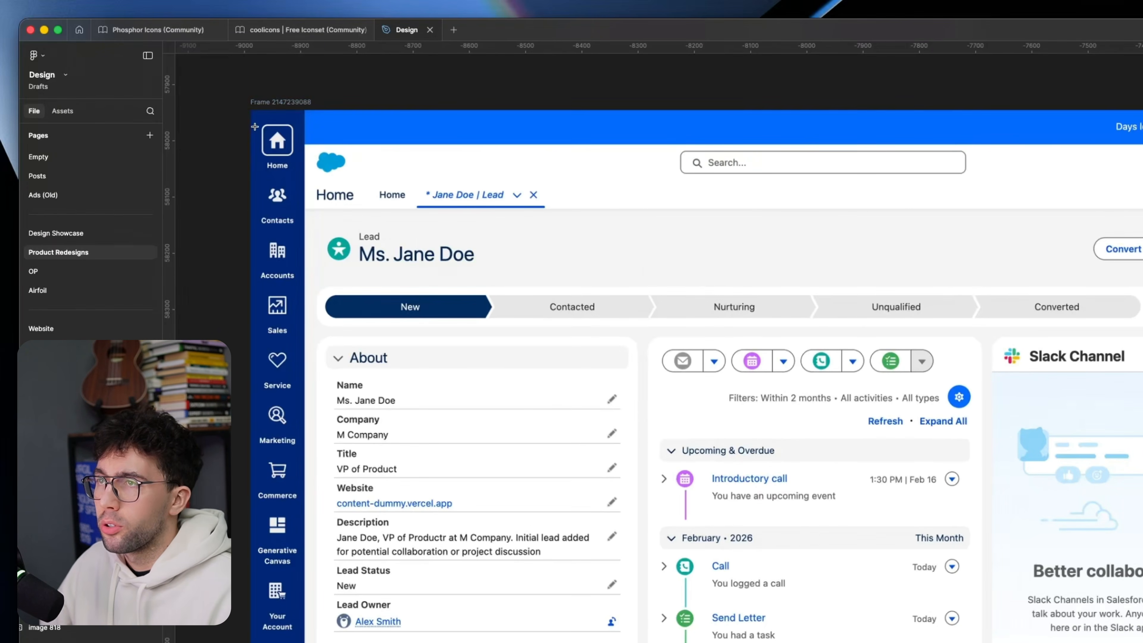
drag(250, 126, 309, 204)
key(r)
drag(342, 289, 432, 317)
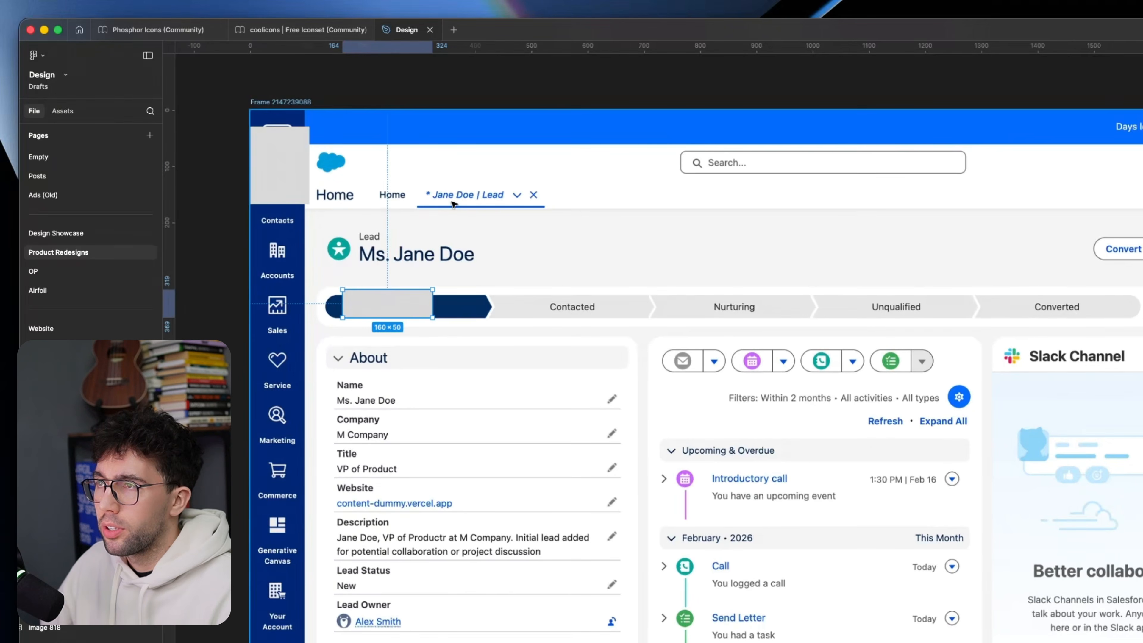
key(r)
drag(342, 496, 437, 517)
key(r)
drag(388, 112, 558, 140)
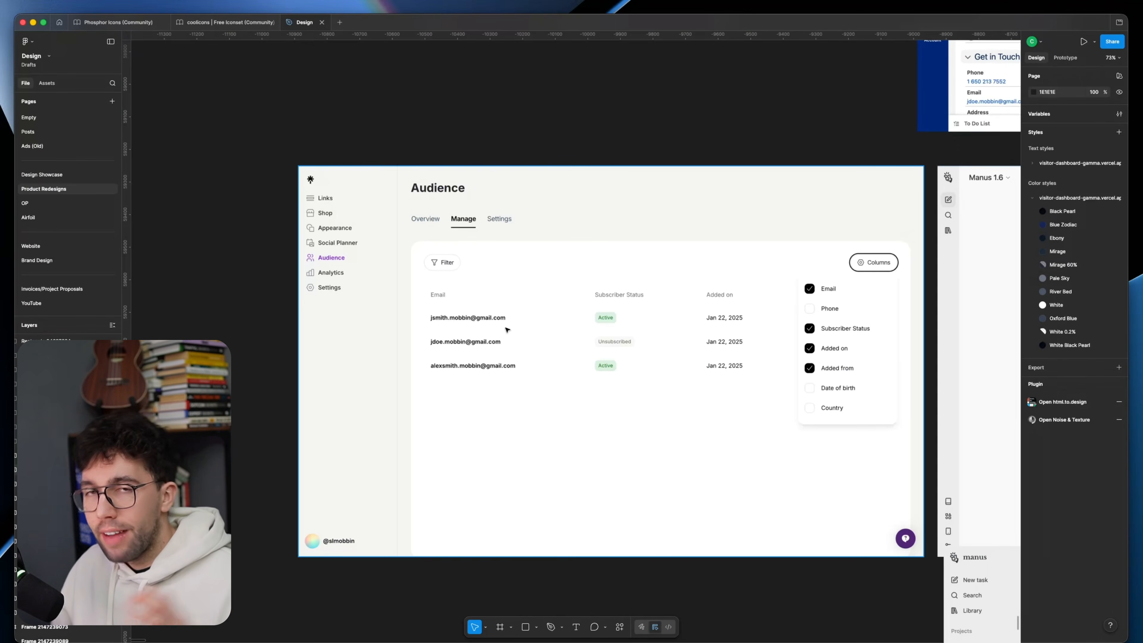
Step: Mark the white table card on the Audience screen with a temporary rectangle about 1525 × 934 and remove it
scroll(507, 330, right, 15)
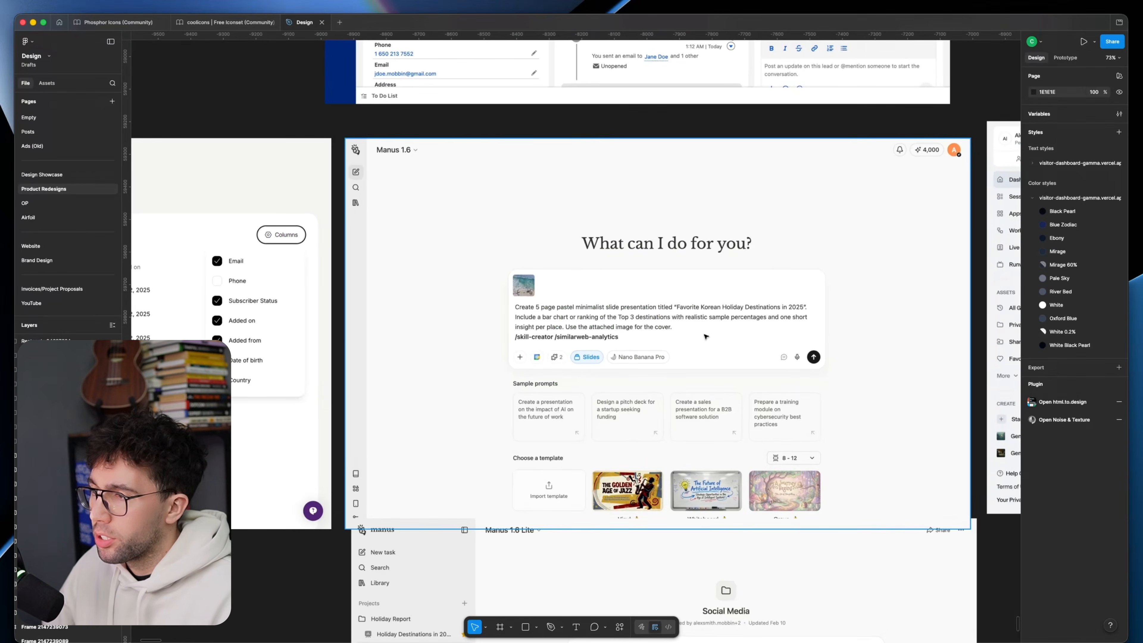
scroll(419, 272, left, 15)
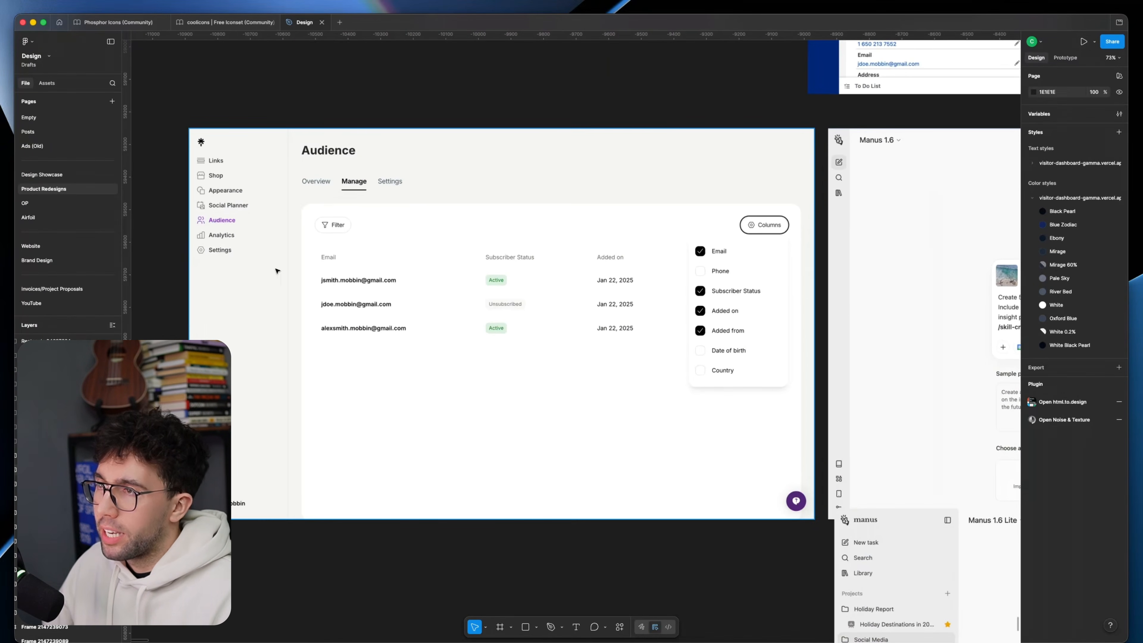
scroll(327, 240, up, 2)
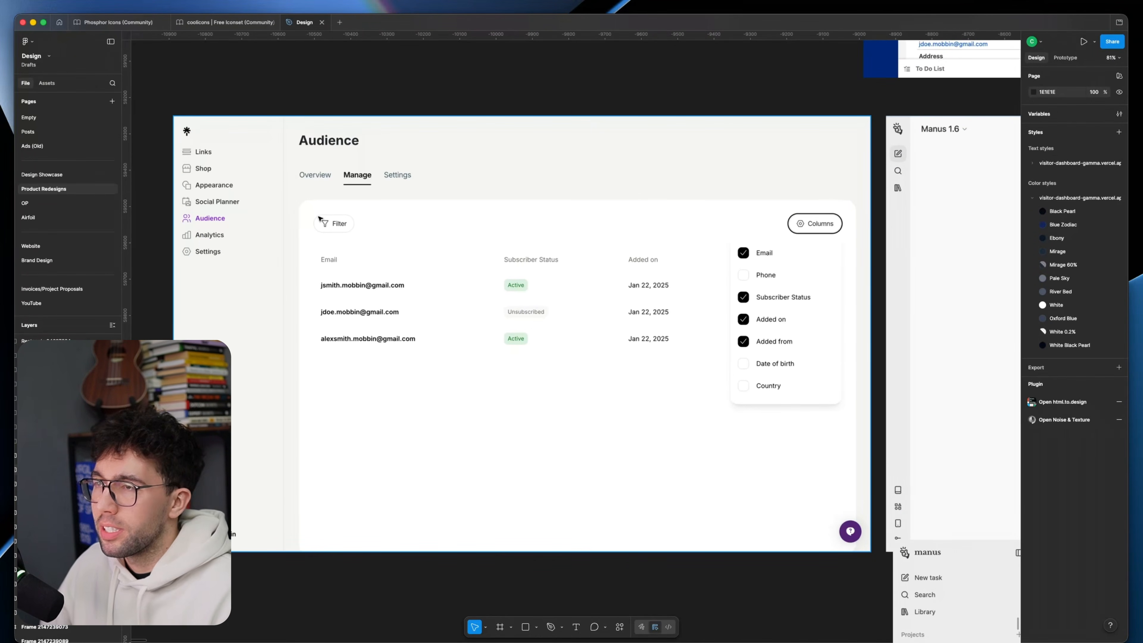
key(r)
drag(299, 199, 853, 539)
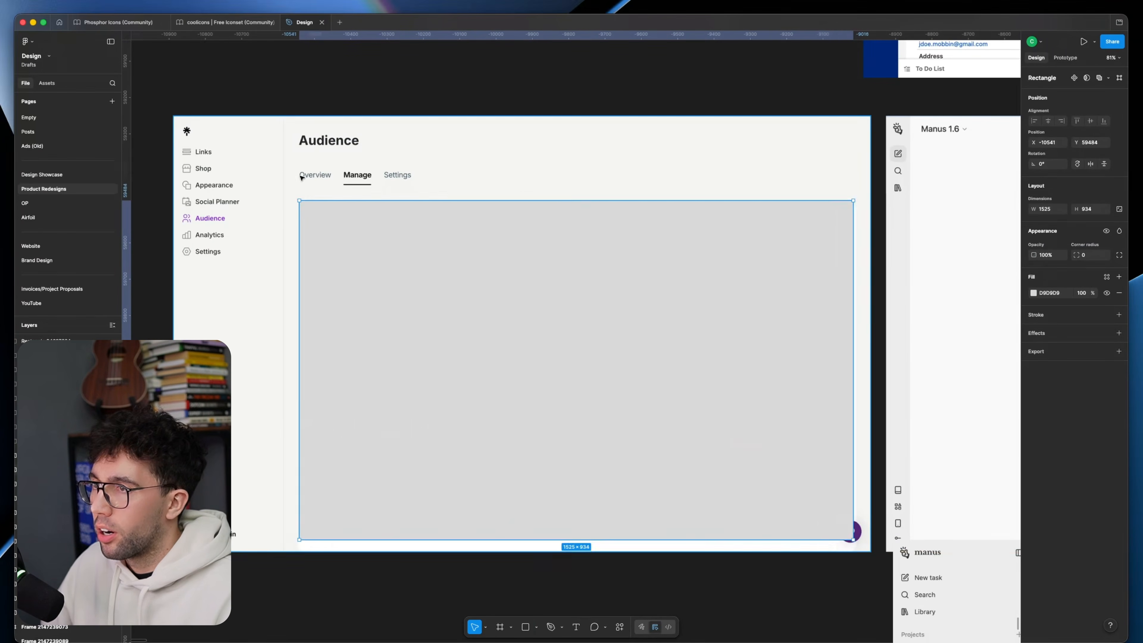
key(Delete)
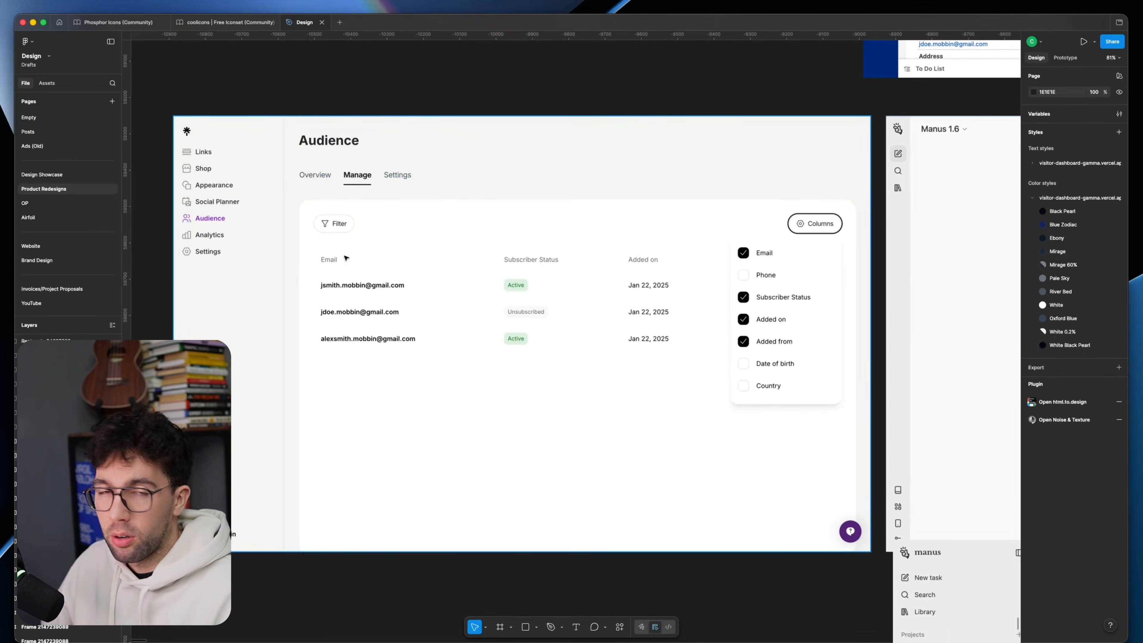
Step: Mark the collapsed icon sidebar of the Manus 1.6 screen twice with a temporary tall rectangle, removing it each time
scroll(468, 288, right, 10)
key(r)
mouse_move(367, 102)
mouse_down()
mouse_move(393, 388)
mouse_move(391, 537)
mouse_up()
key(Delete)
drag(511, 548, 510, 576)
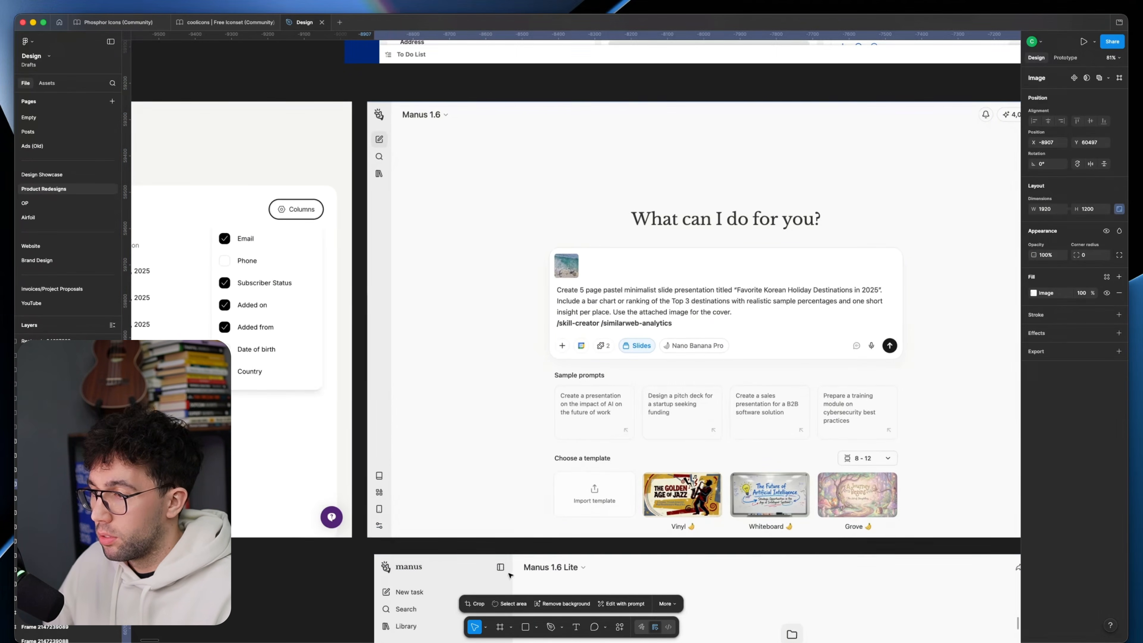
key(Escape)
key(r)
drag(367, 102, 380, 386)
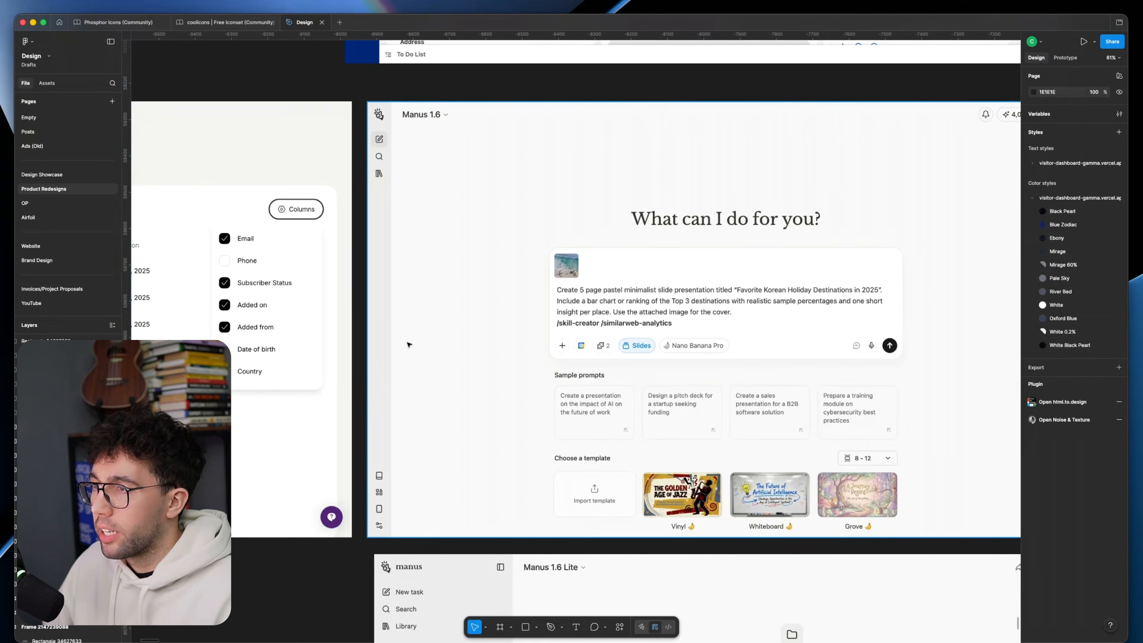
key(Delete)
Step: Compare the collapsed sidebar of the Manus 1.6 screen with the expanded sidebar of the Manus 1.6 Lite screen
scroll(374, 127, up, 5)
scroll(364, 189, down, 10)
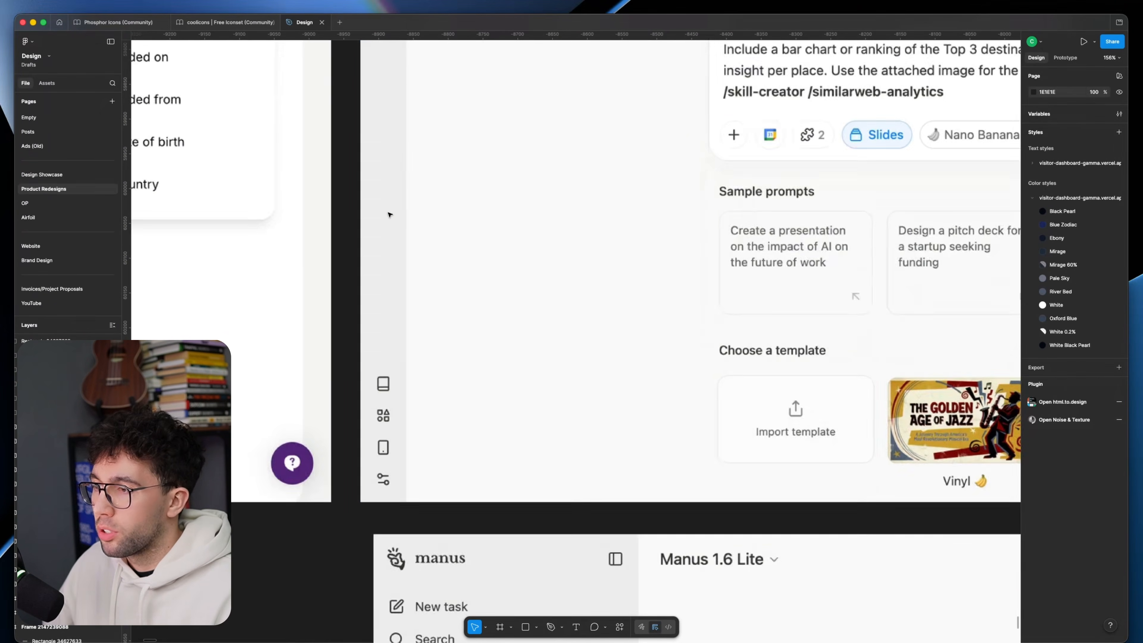
scroll(376, 309, up, 9)
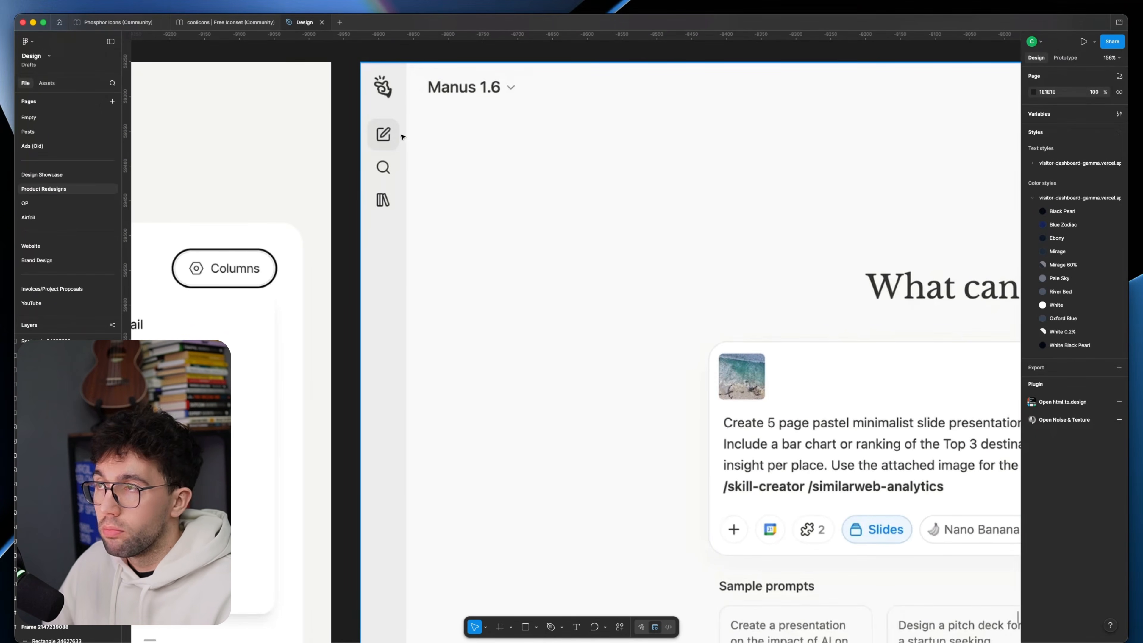
scroll(395, 154, down, 15)
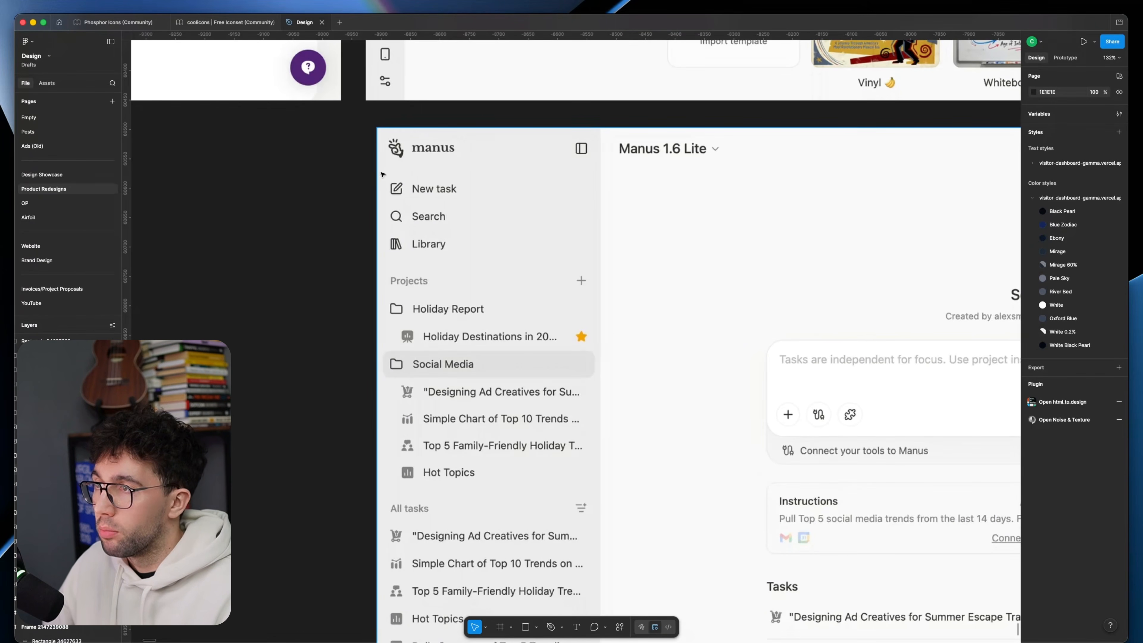
scroll(411, 296, down, 5)
ctrl+scroll(437, 299, down, 5)
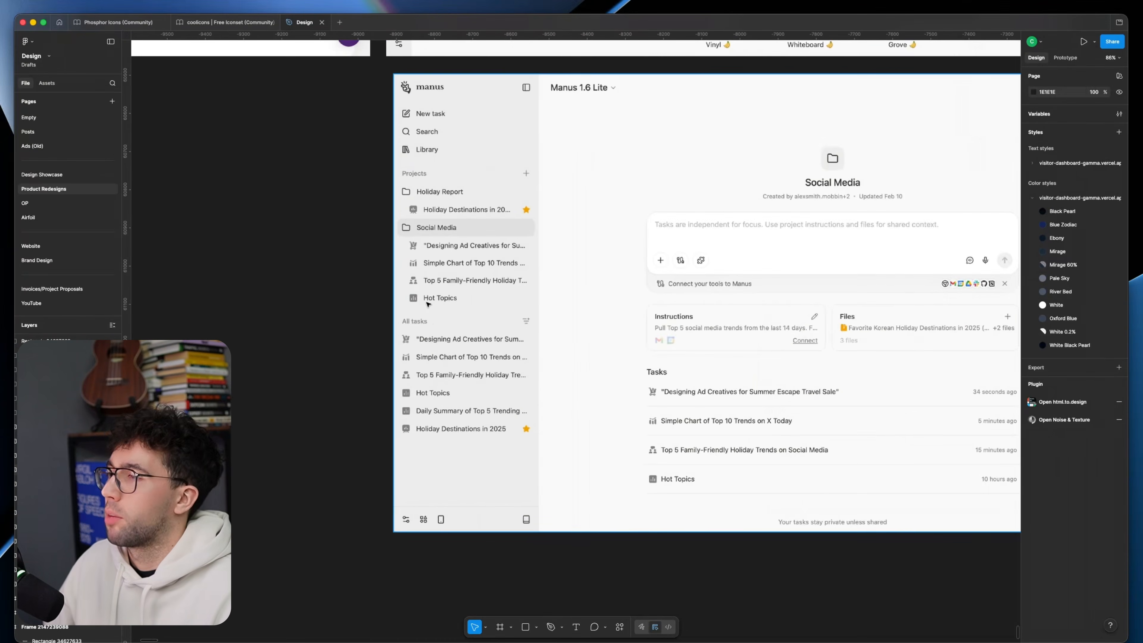
Step: Move the gray rectangle off the Salesforce sidebar's Home item to X 105, Y 102, beside the sidebar
scroll(434, 342, up, 10)
scroll(431, 383, up, 10)
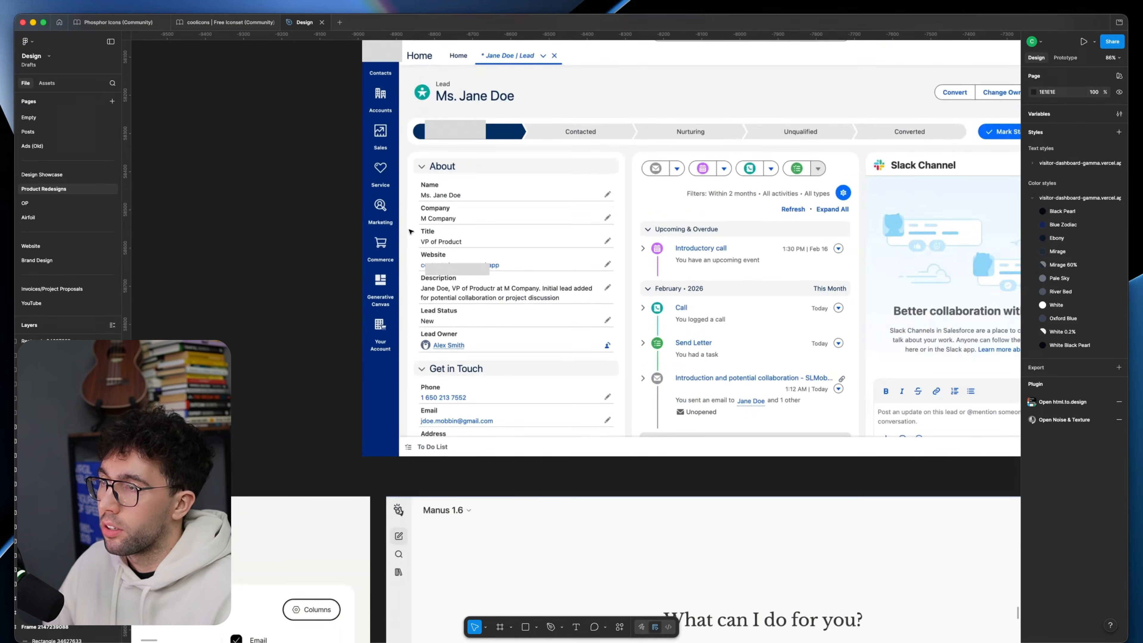
scroll(410, 231, up, 4)
click(423, 165)
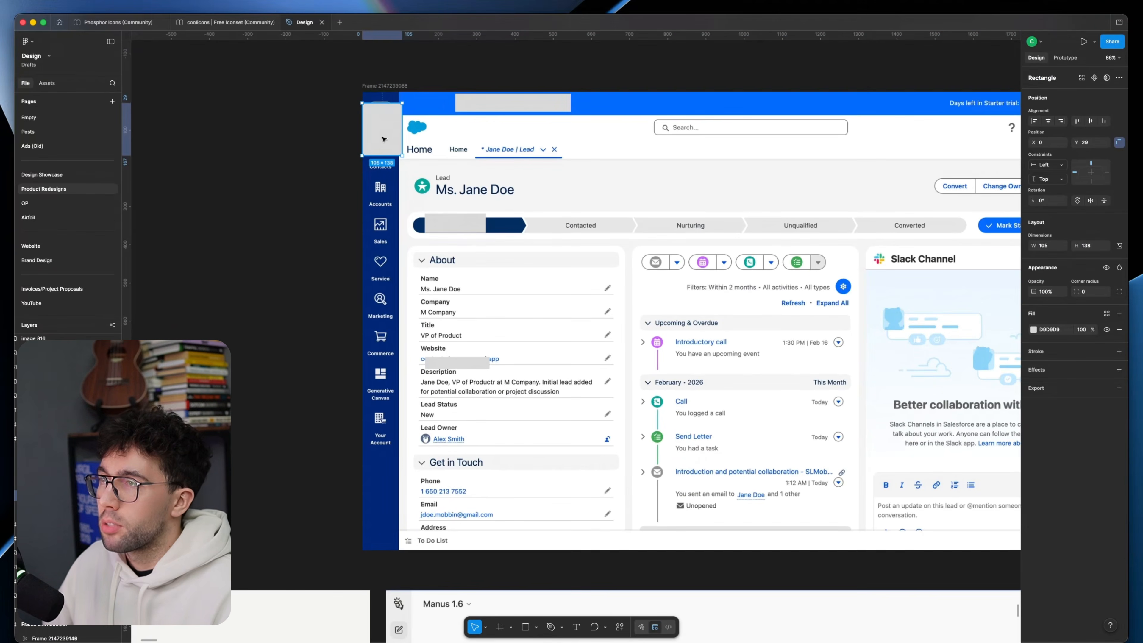
ctrl+scroll(405, 157, up, 2)
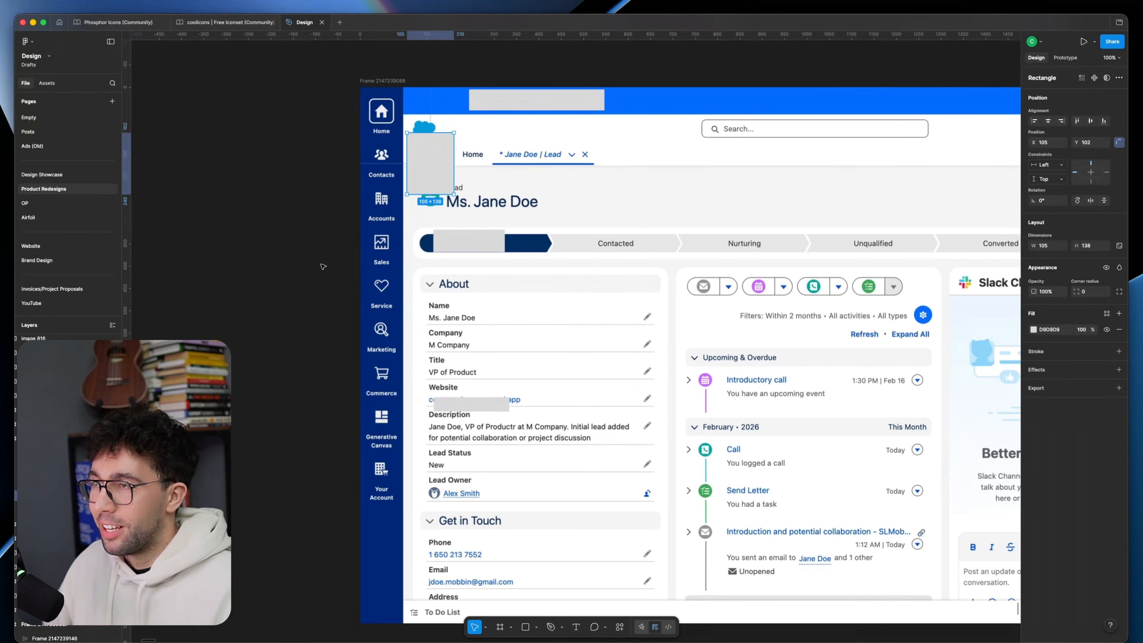
Step: Review the layouts of the Manus 1.6 Lite, Manus 1.6 and Audience screens
scroll(371, 260, down, 20)
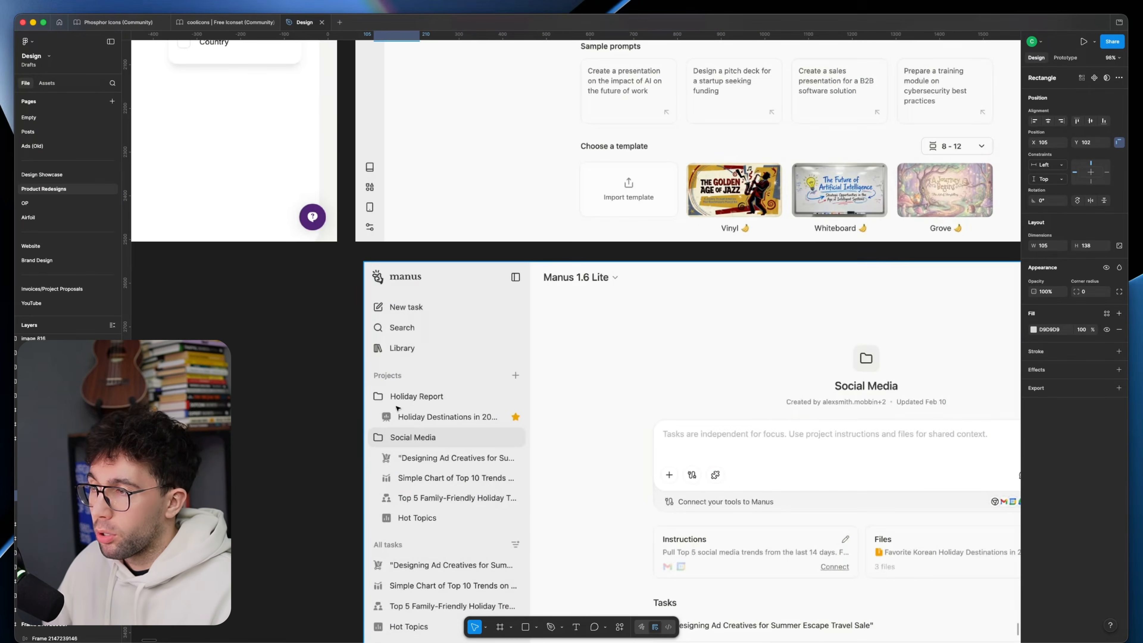
ctrl+scroll(450, 383, down, 2)
scroll(464, 385, up, 6)
scroll(344, 233, left, 10)
scroll(547, 302, right, 5)
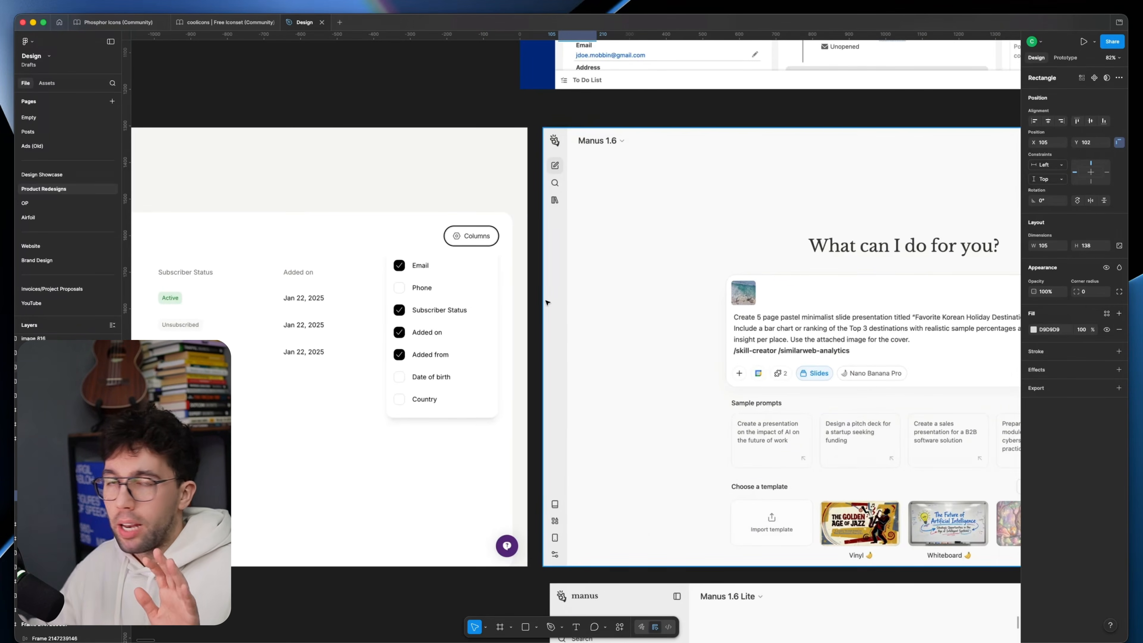
Step: Compare the layouts and sidebars of the Manus 1.6 screen, the Dashboard reference screen and the Salesforce lead page
scroll(547, 302, right, 1)
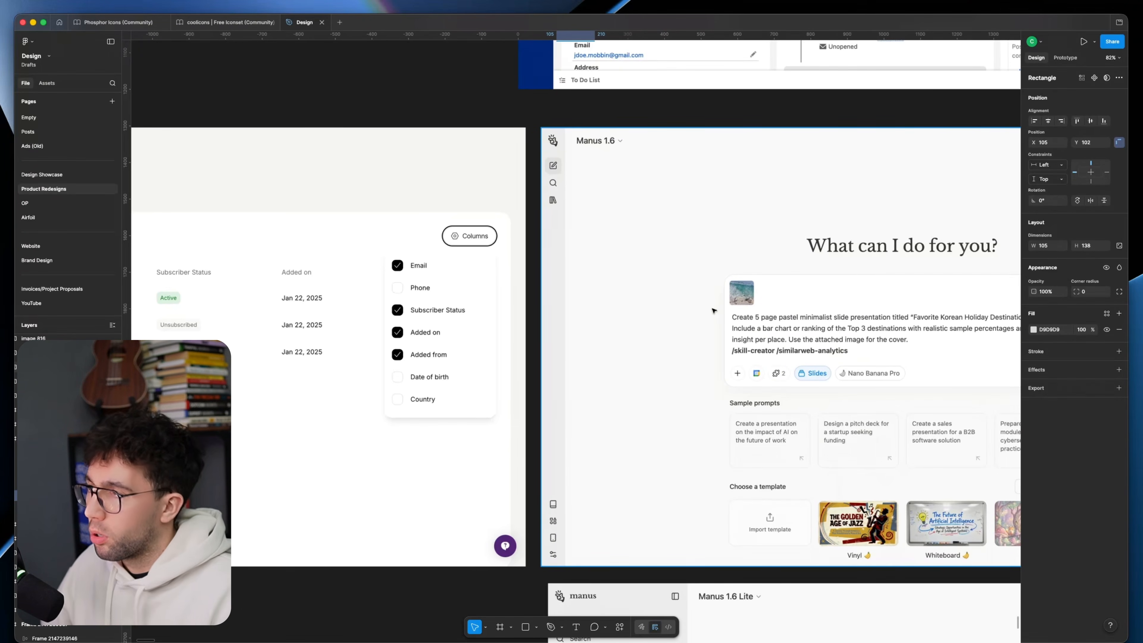
scroll(713, 311, right, 4)
scroll(539, 383, right, 20)
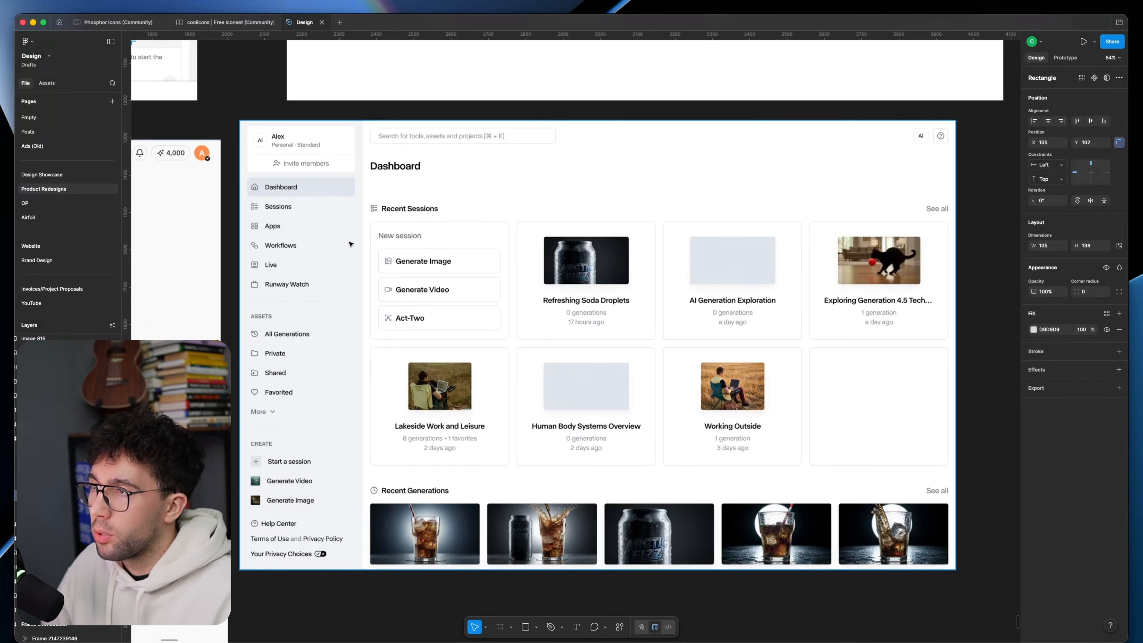
scroll(342, 261, left, 2)
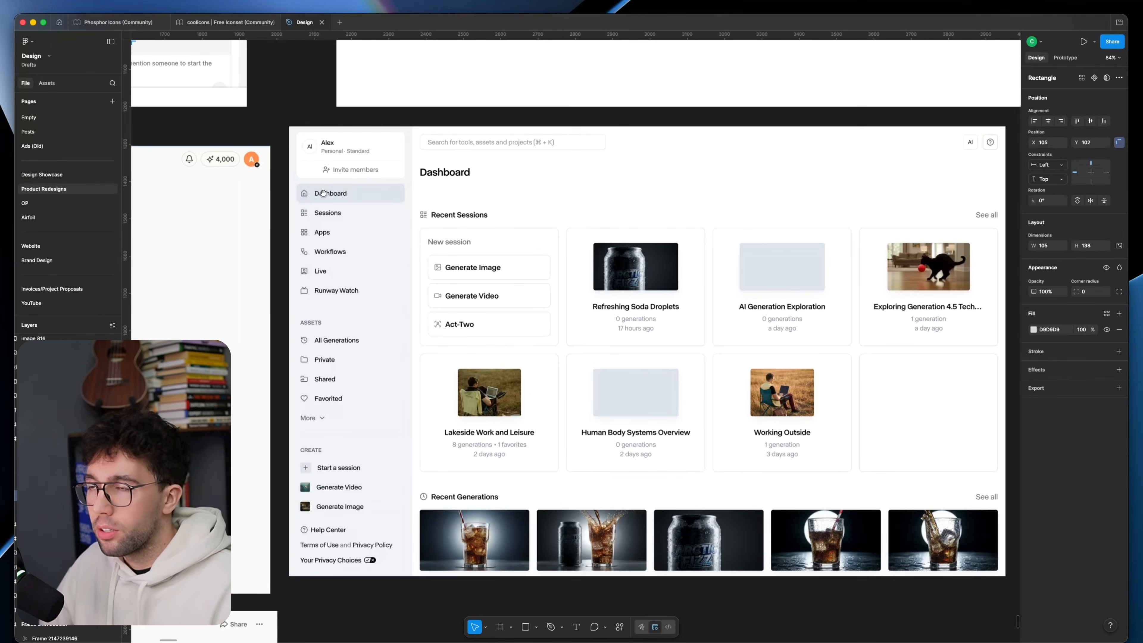
scroll(371, 263, left, 15)
scroll(405, 258, up, 10)
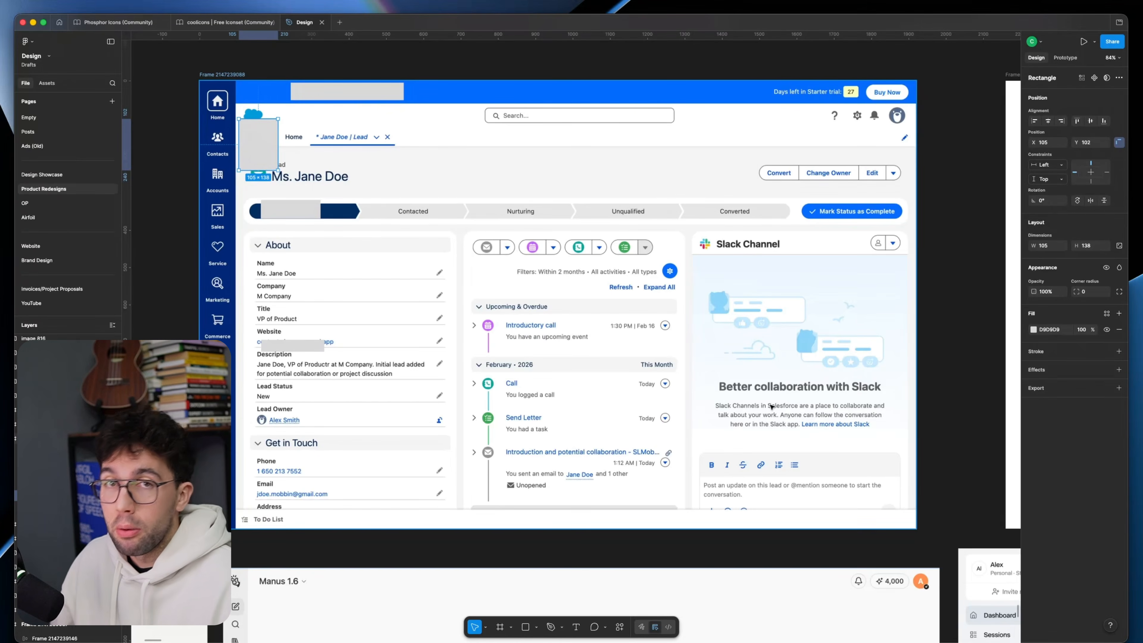
drag(873, 482, 590, 254)
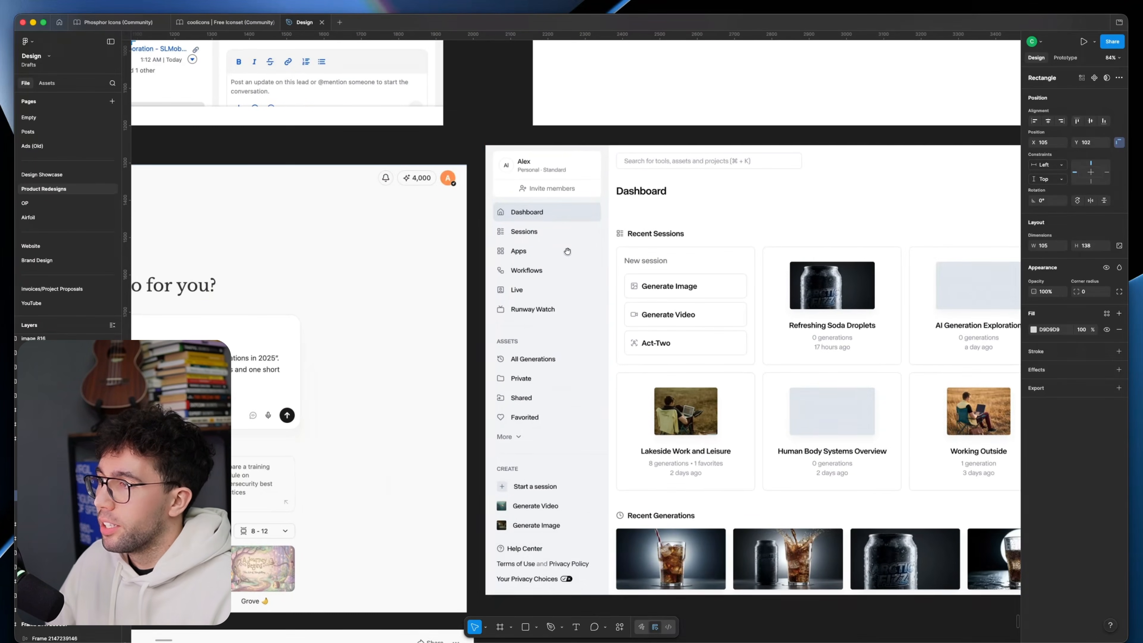
scroll(590, 364, up, 2)
drag(590, 364, 527, 291)
scroll(541, 393, down, 1)
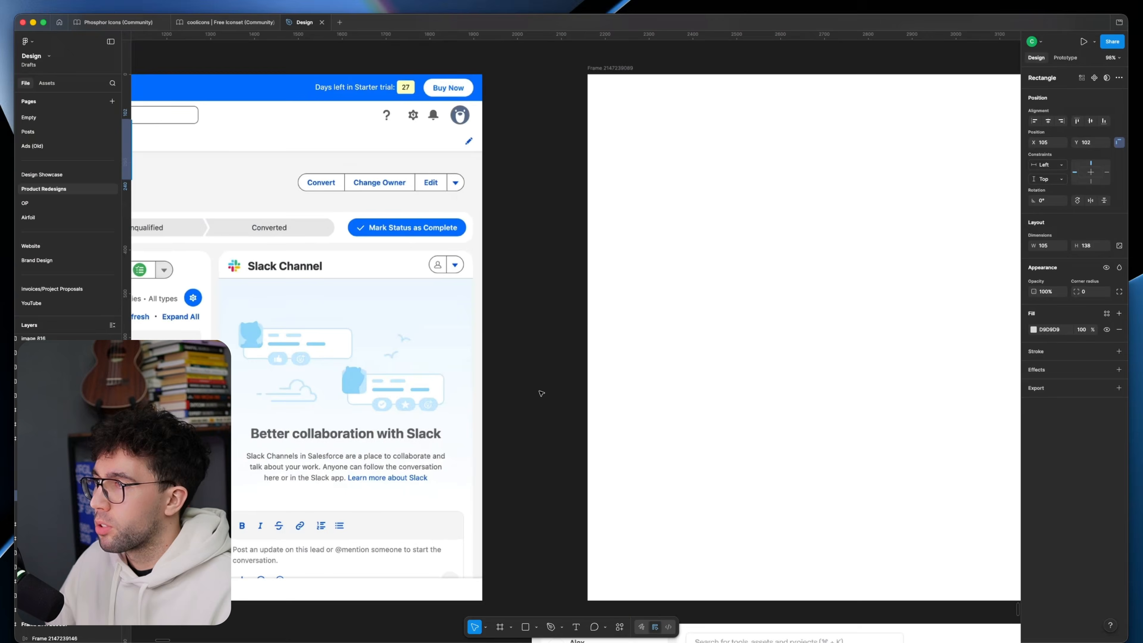
drag(627, 312, 546, 292)
Step: Draw a sidebar frame 64 wide and 1200 high at X 0, Y 0 in the blank frame and fill it with F2F2F2
click(548, 280)
click(461, 195)
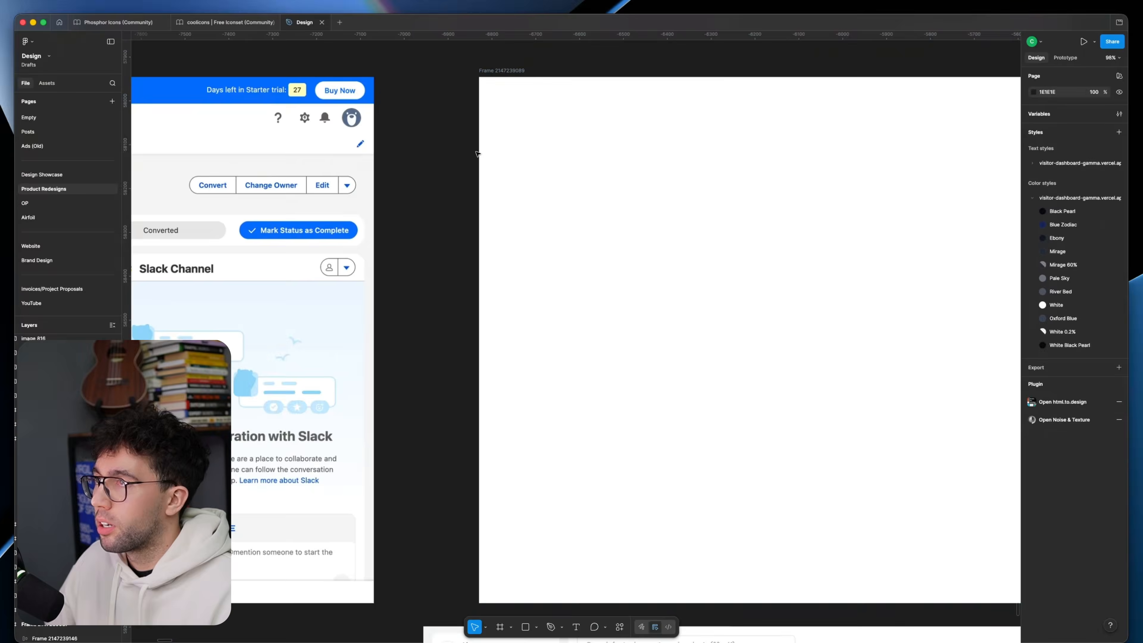
key(f)
drag(479, 83, 526, 179)
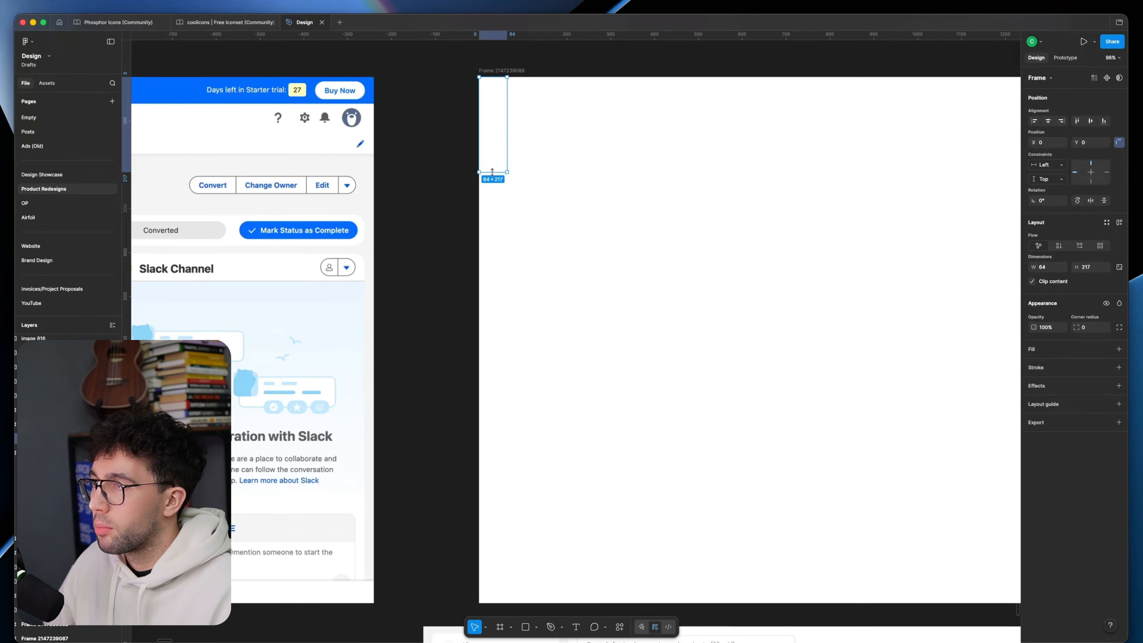
click(1118, 349)
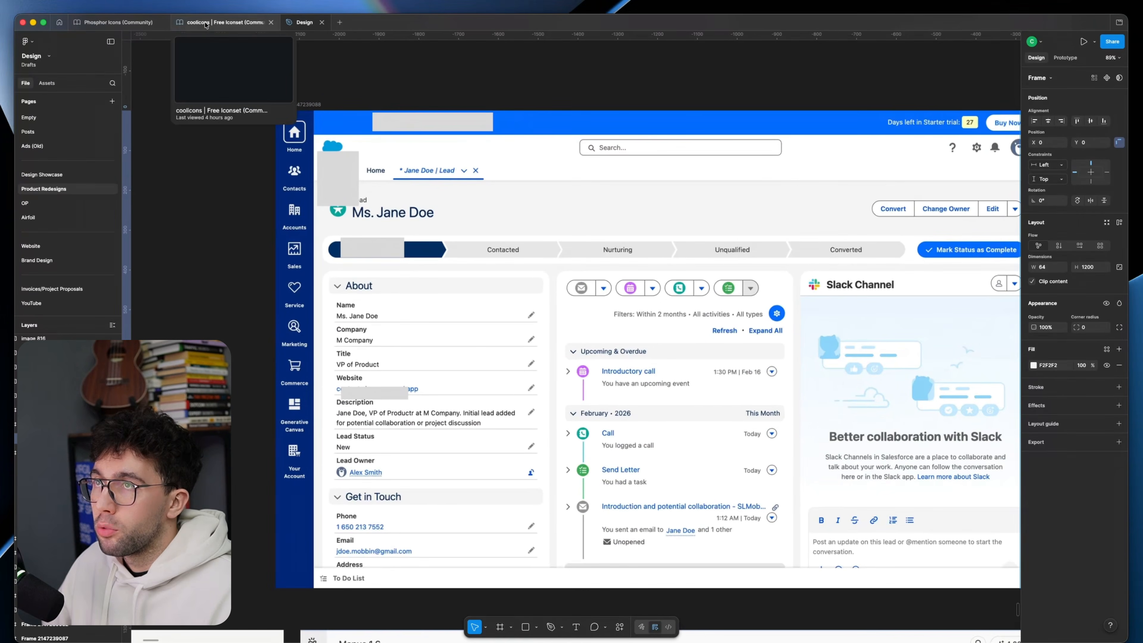
Step: Switch to the coolicons file and browse its Interface, File and Arrow icon sets for sidebar icons
click(222, 22)
scroll(427, 182, down, 5)
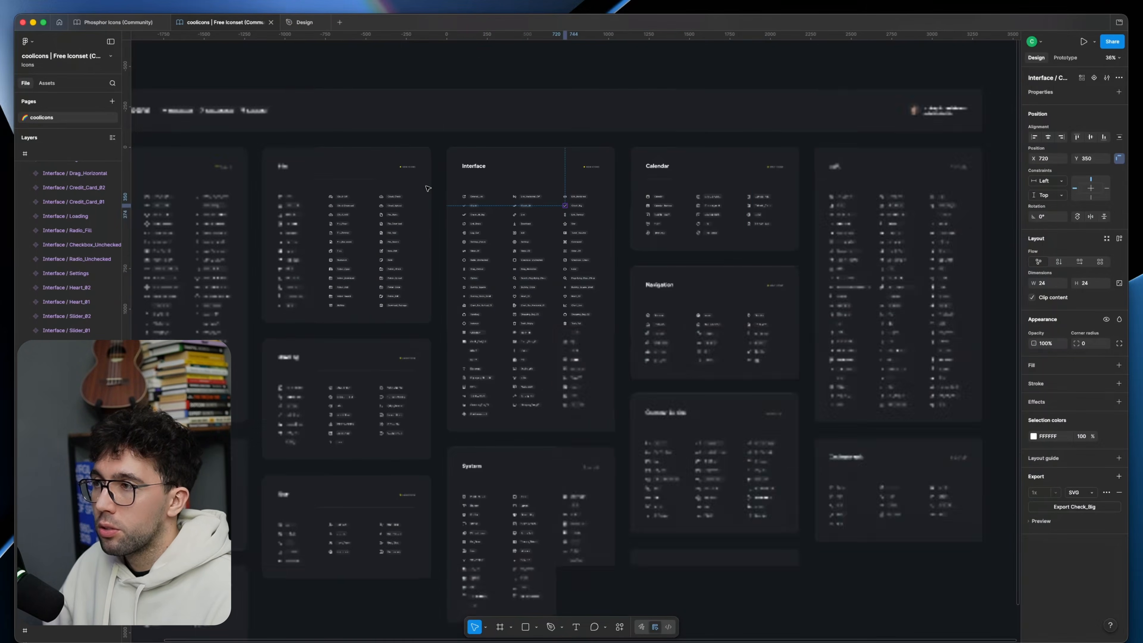
click(435, 185)
scroll(450, 203, up, 4)
scroll(452, 205, down, 2)
scroll(452, 205, left, 2)
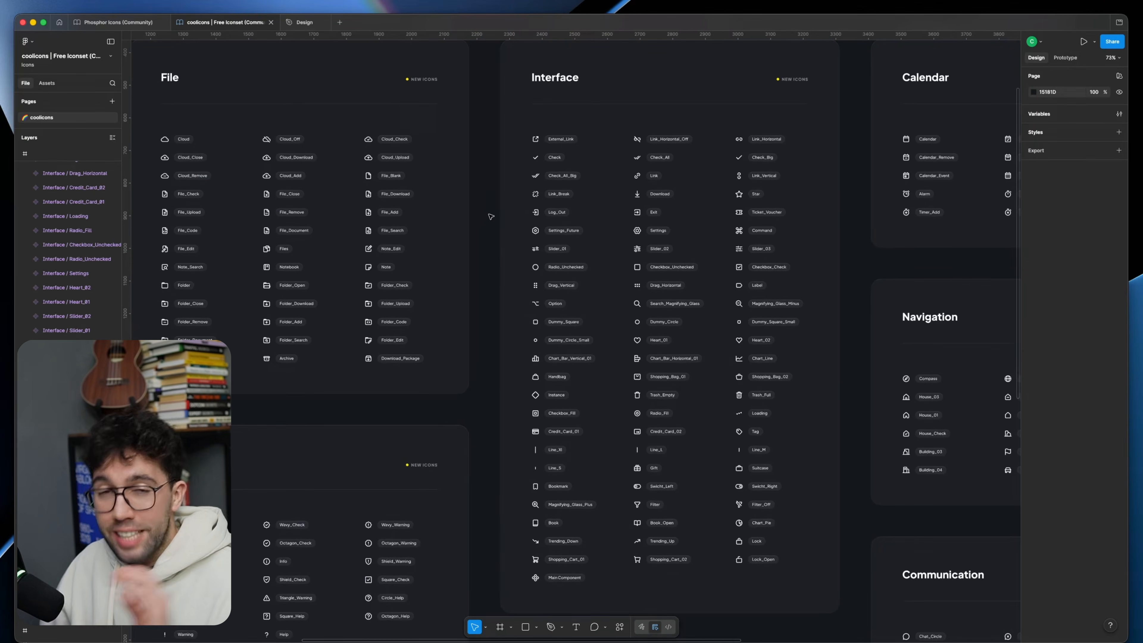
scroll(490, 222, left, 10)
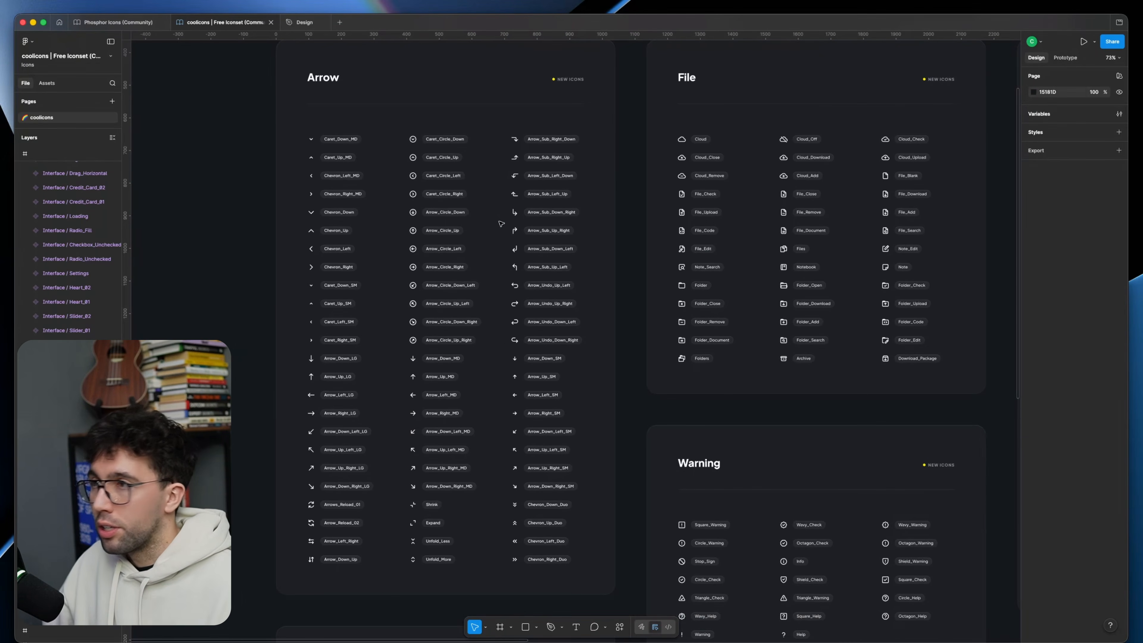
scroll(500, 224, right, 6)
Step: Switch to the Phosphor Icons file and browse the categories of its Regular icons
click(117, 22)
click(681, 514)
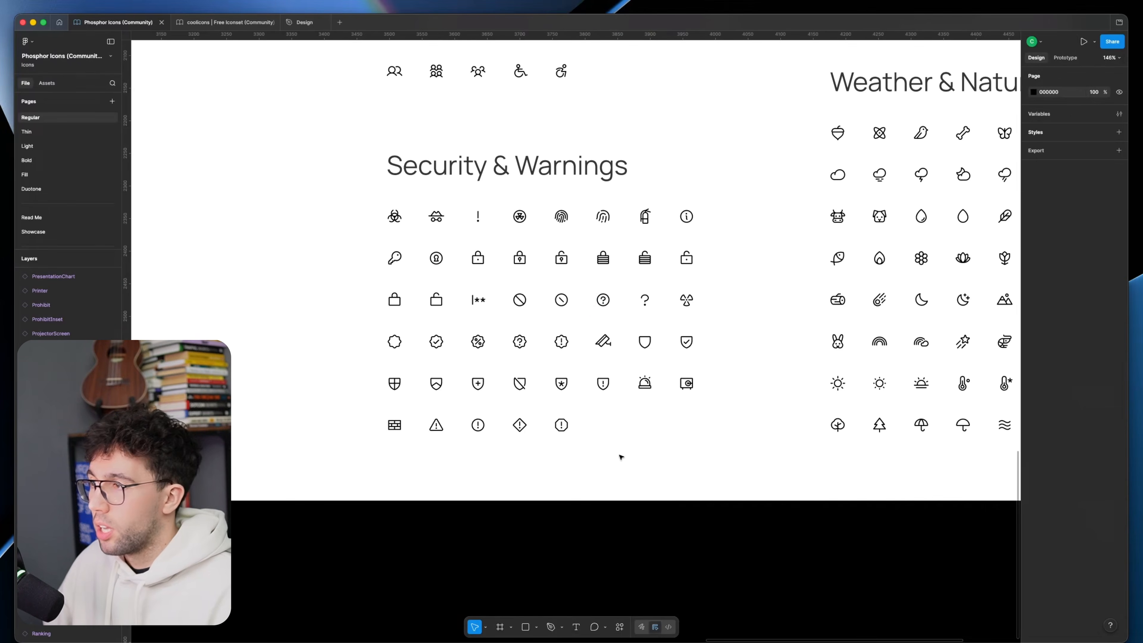
scroll(620, 450, down, 5)
drag(558, 297, 837, 424)
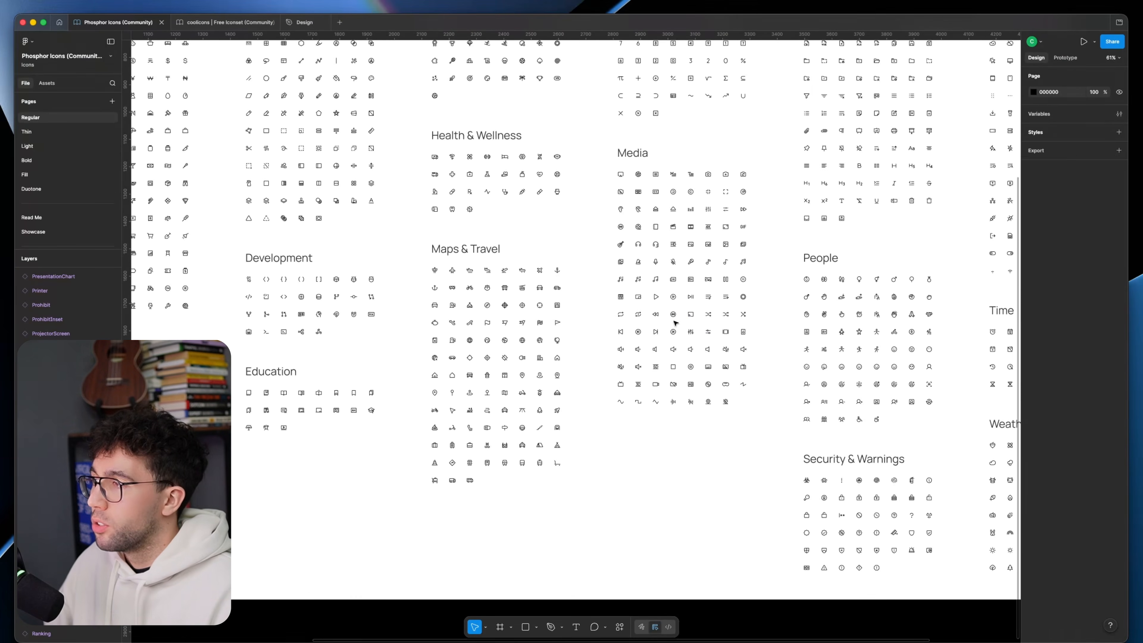
scroll(699, 335, left, 8)
scroll(699, 334, up, 5)
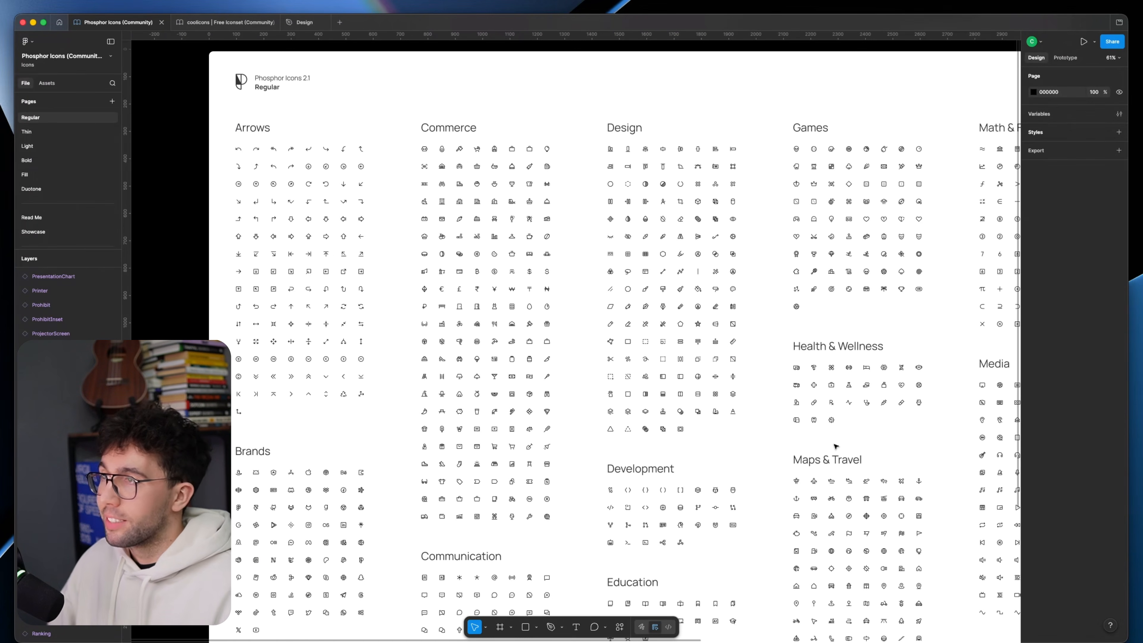
scroll(835, 445, right, 10)
scroll(835, 446, down, 2)
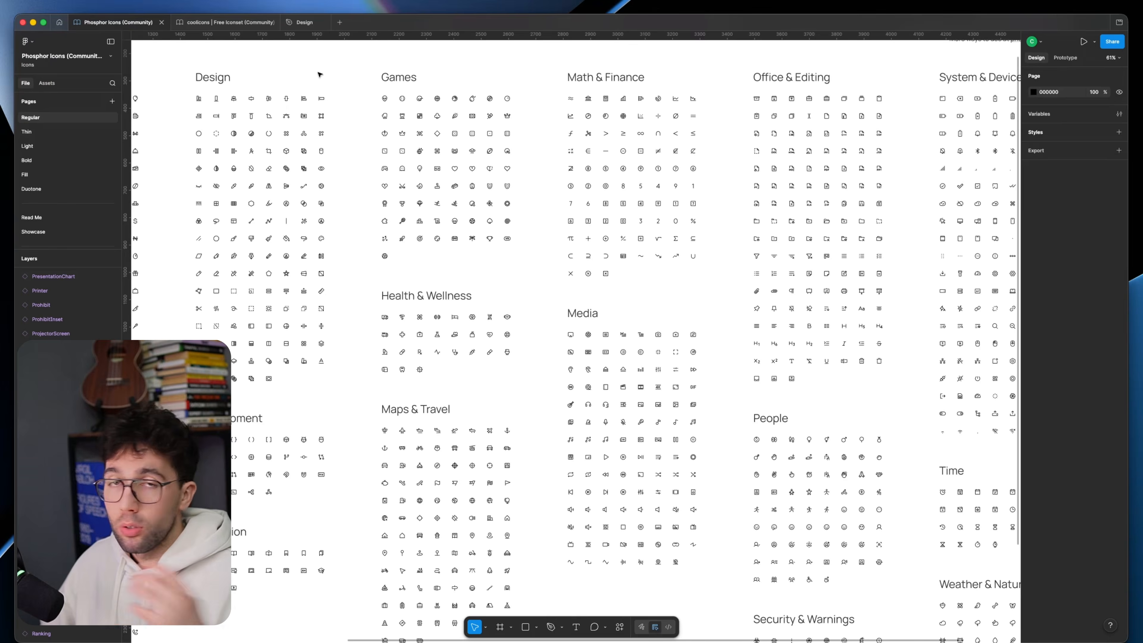
Step: Return to the Design file and place the sidebar's House_02 icon in a 40 × 40 frame at X 12, Y 230
click(304, 22)
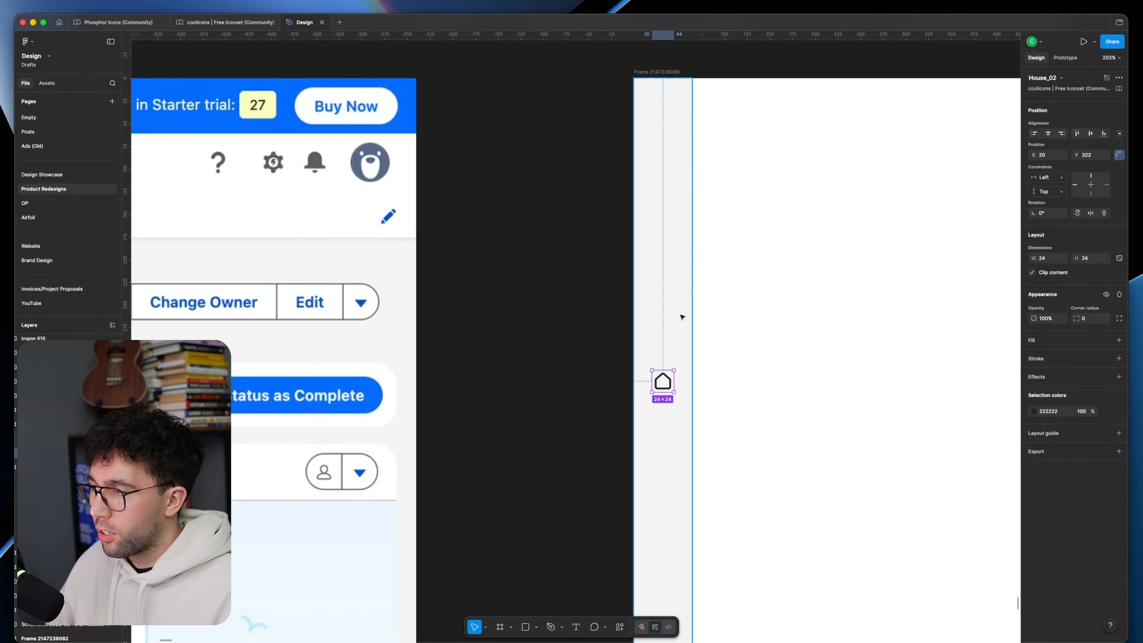
scroll(670, 306, up, 3)
key(f)
drag(622, 285, 658, 329)
double_click(638, 307)
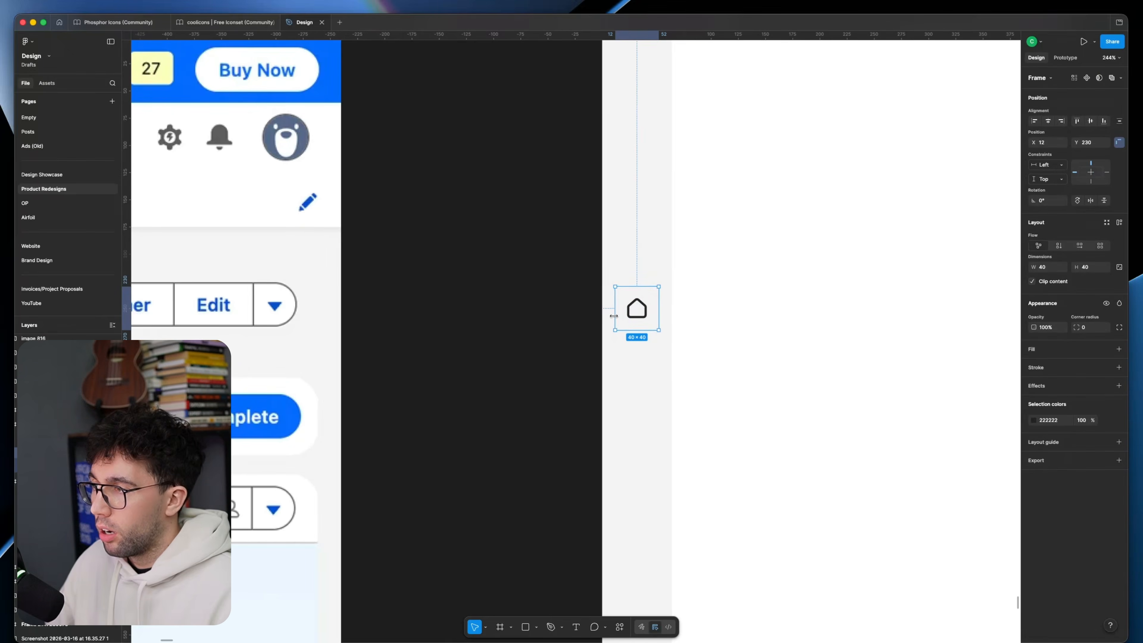
Step: Set the horizontal constraint of the House_02 icon inside its 40 × 40 frame to Scale
scroll(544, 359, up, 3)
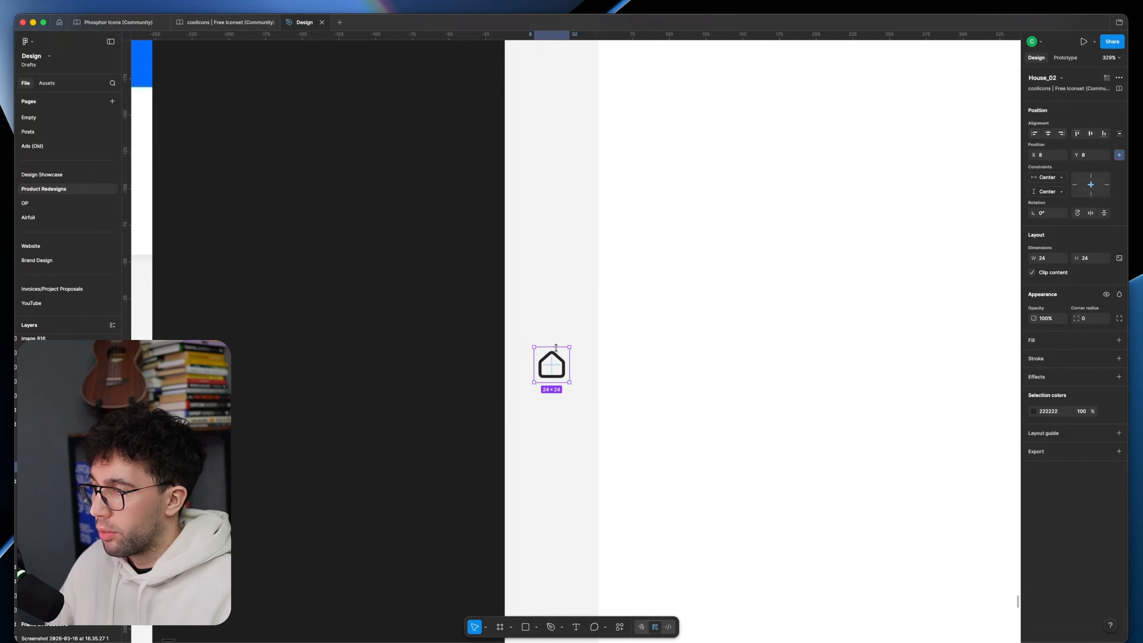
click(558, 342)
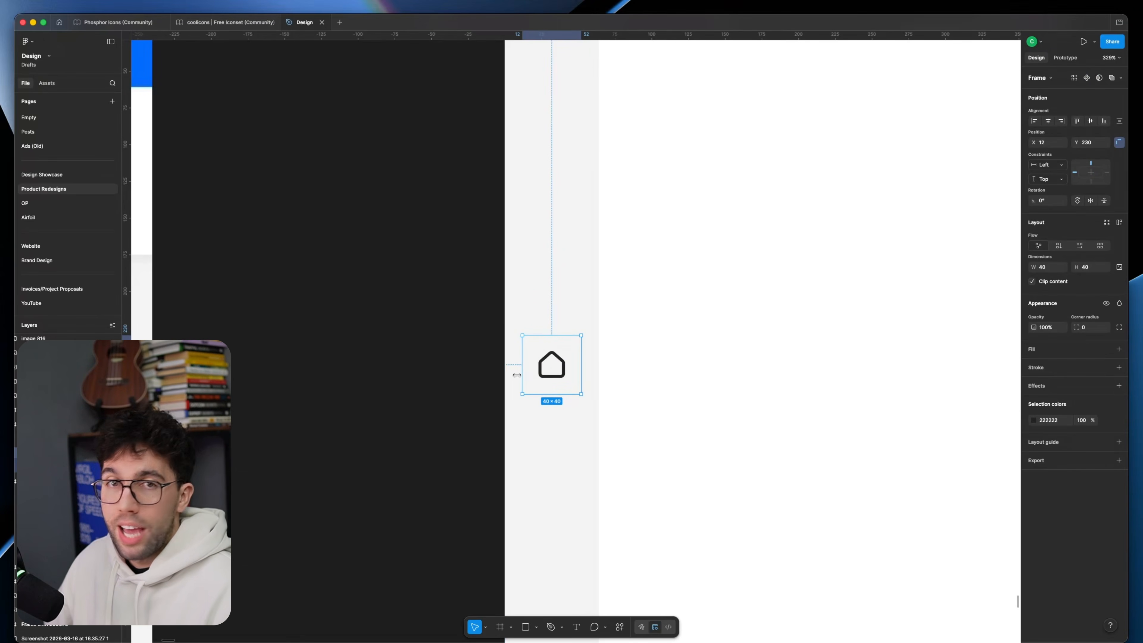
click(535, 303)
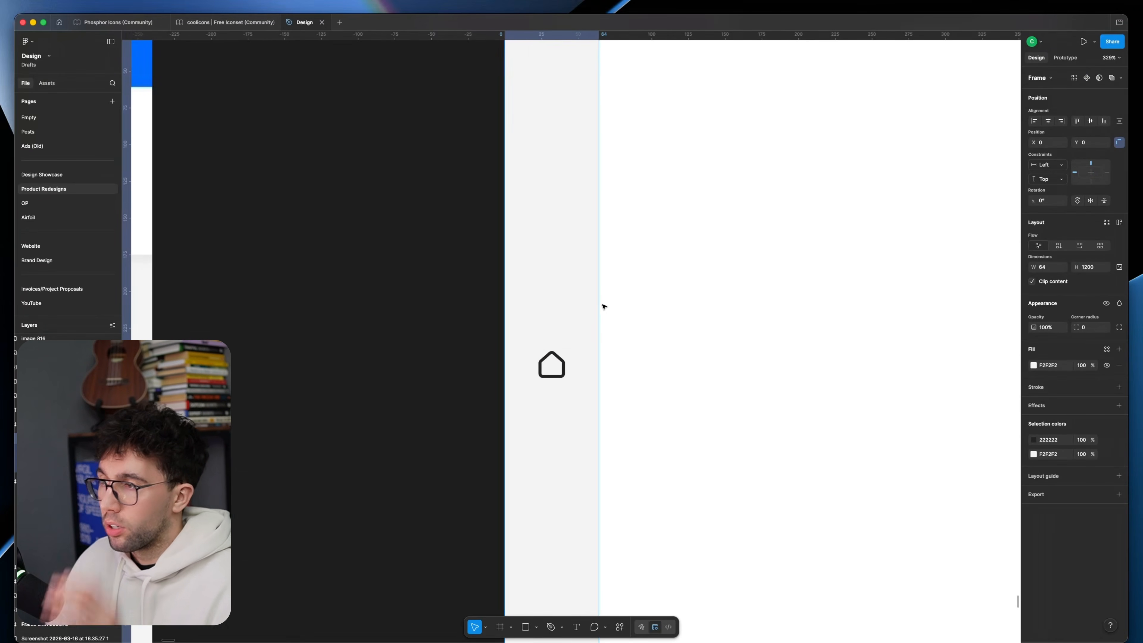
click(553, 369)
double_click(558, 372)
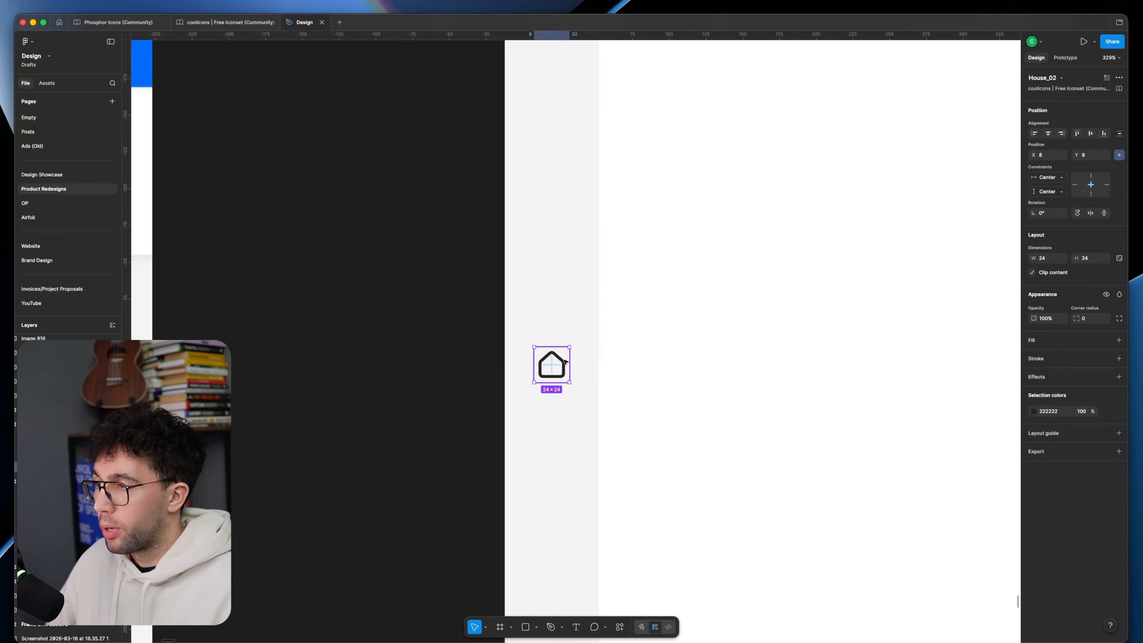
click(556, 343)
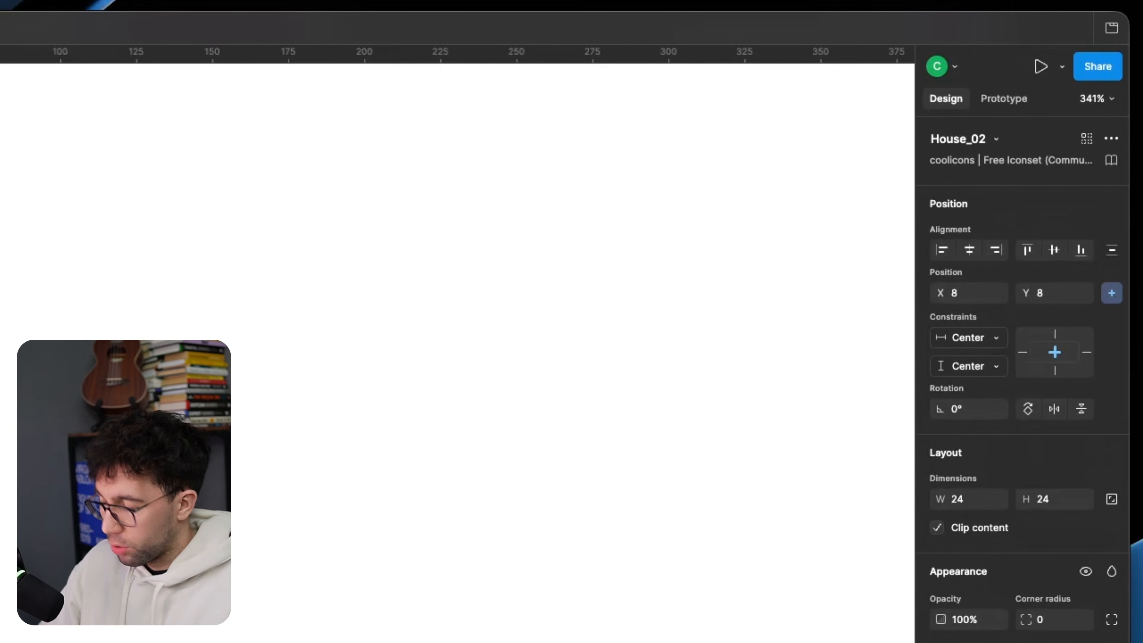
click(970, 337)
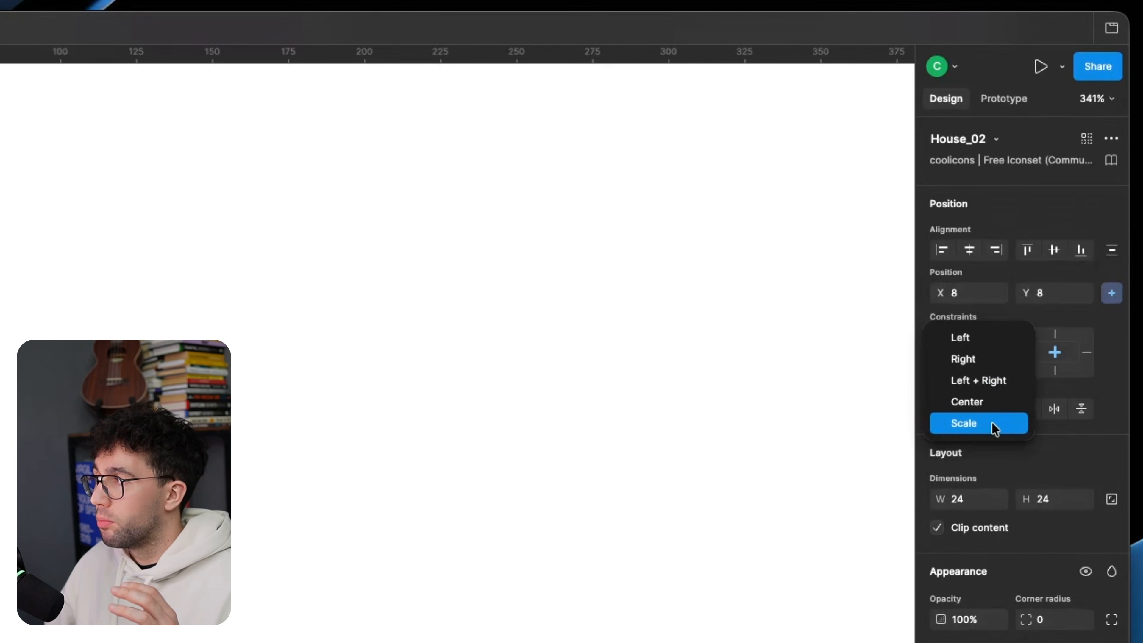
click(359, 573)
click(360, 573)
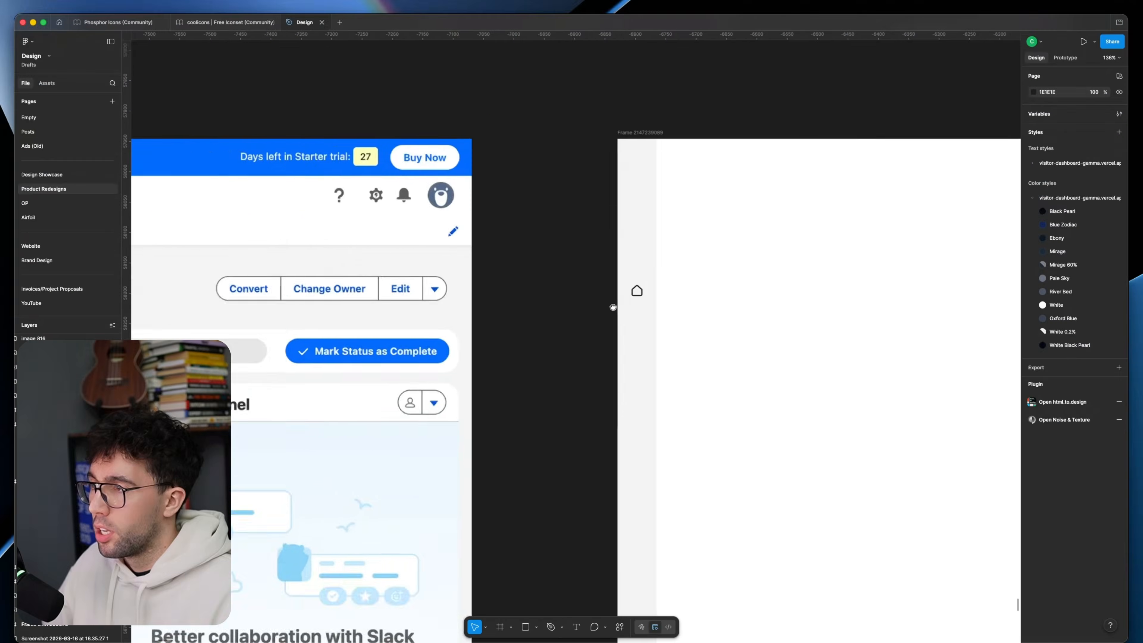
Step: Review the sidebar's Salesforce logo and icon column beside the original lead page
scroll(612, 300, up, 2)
scroll(645, 296, down, 1)
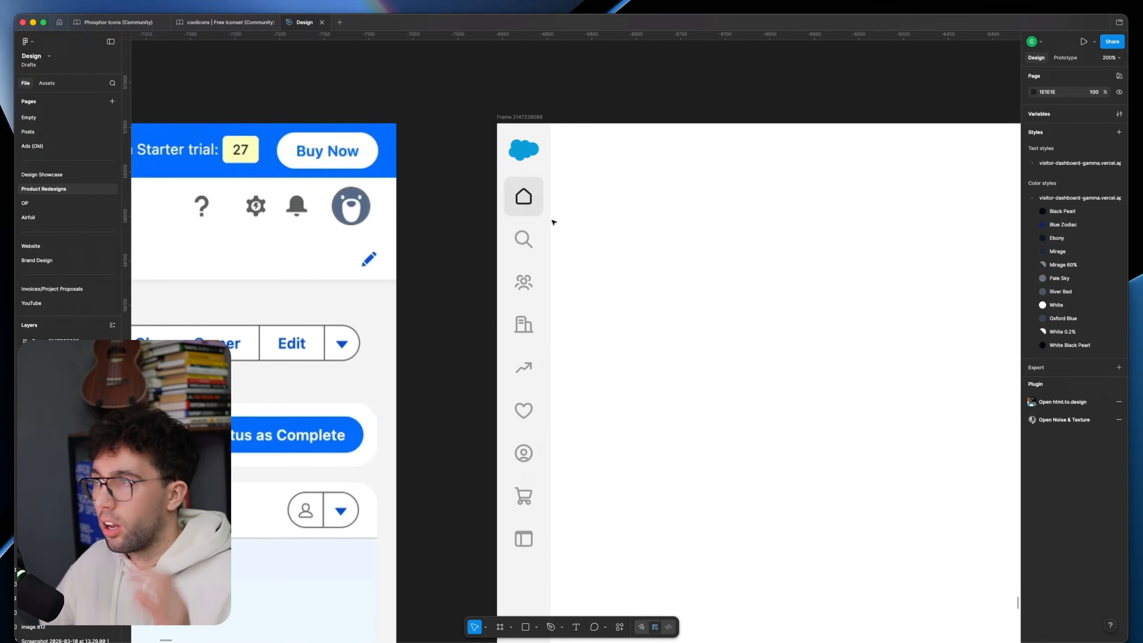
double_click(527, 198)
click(535, 187)
scroll(535, 188, down, 5)
drag(490, 221, 966, 230)
scroll(330, 200, up, 5)
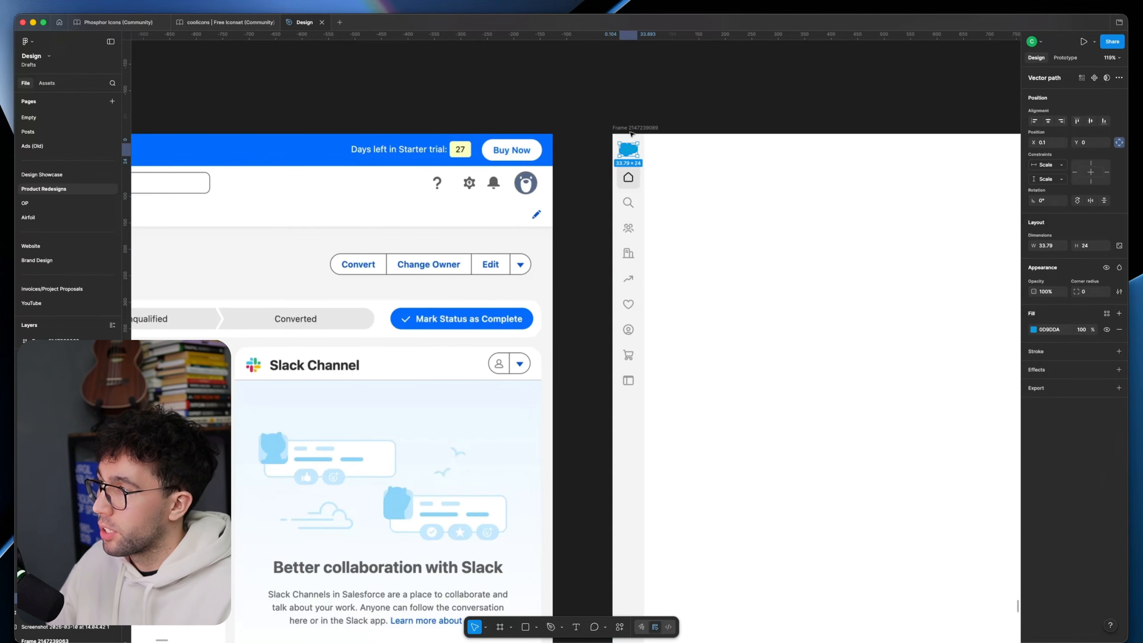
click(699, 163)
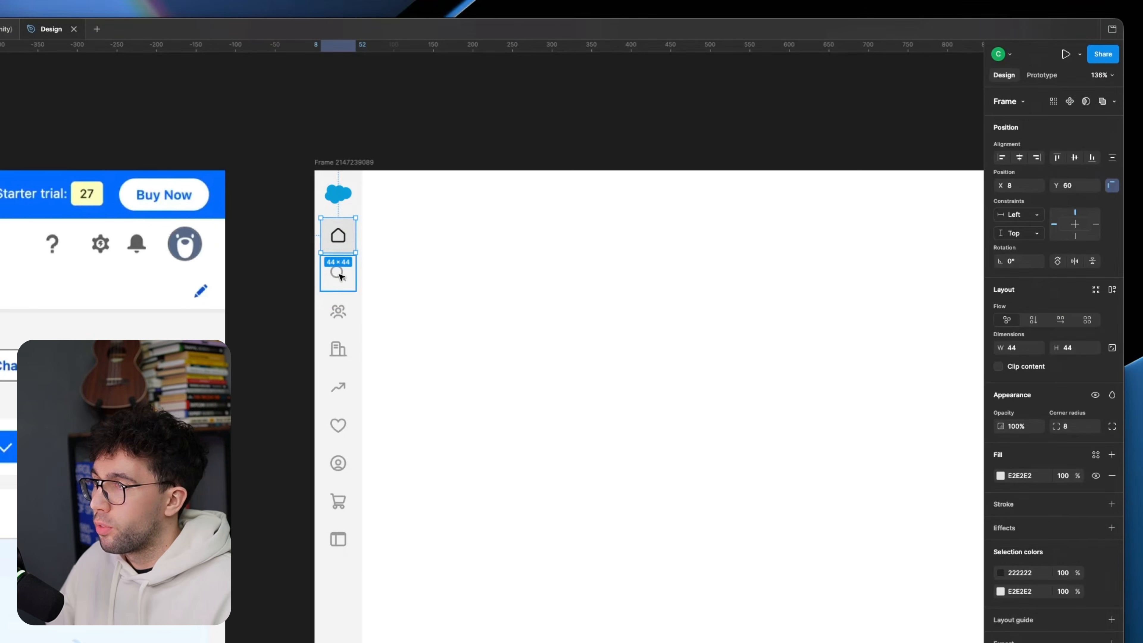
shift+click(346, 316)
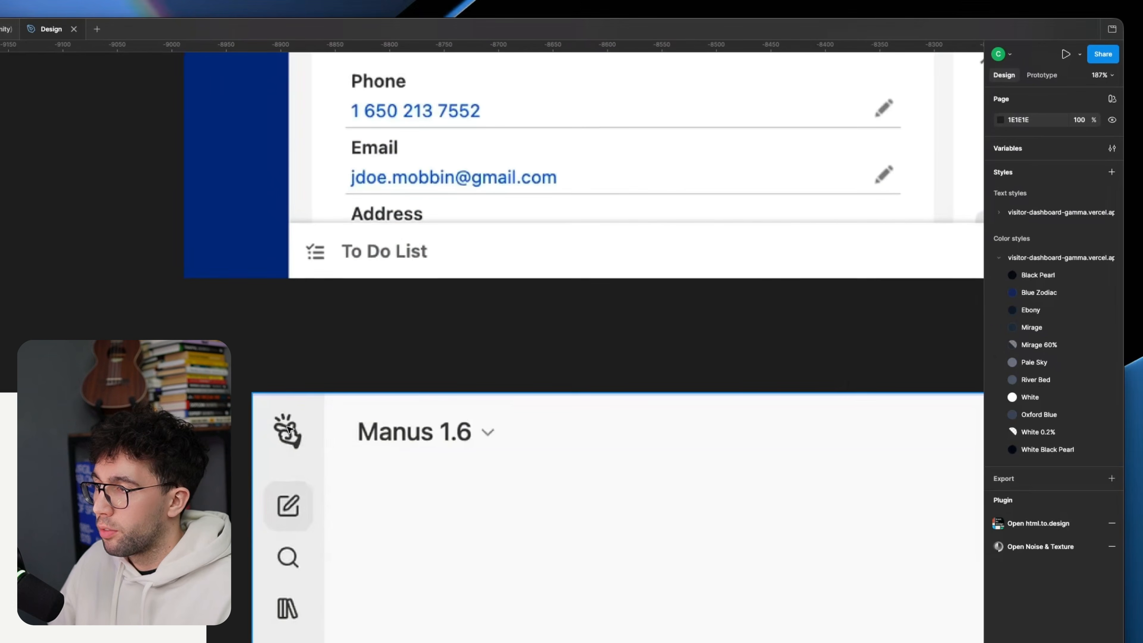
Step: Mark the logo area of the Manus 1.6 sidebar with a temporary 50 × 50 rectangle and delete it
mouse_move(265, 406)
mouse_down()
mouse_move(315, 459)
mouse_move(309, 452)
mouse_up()
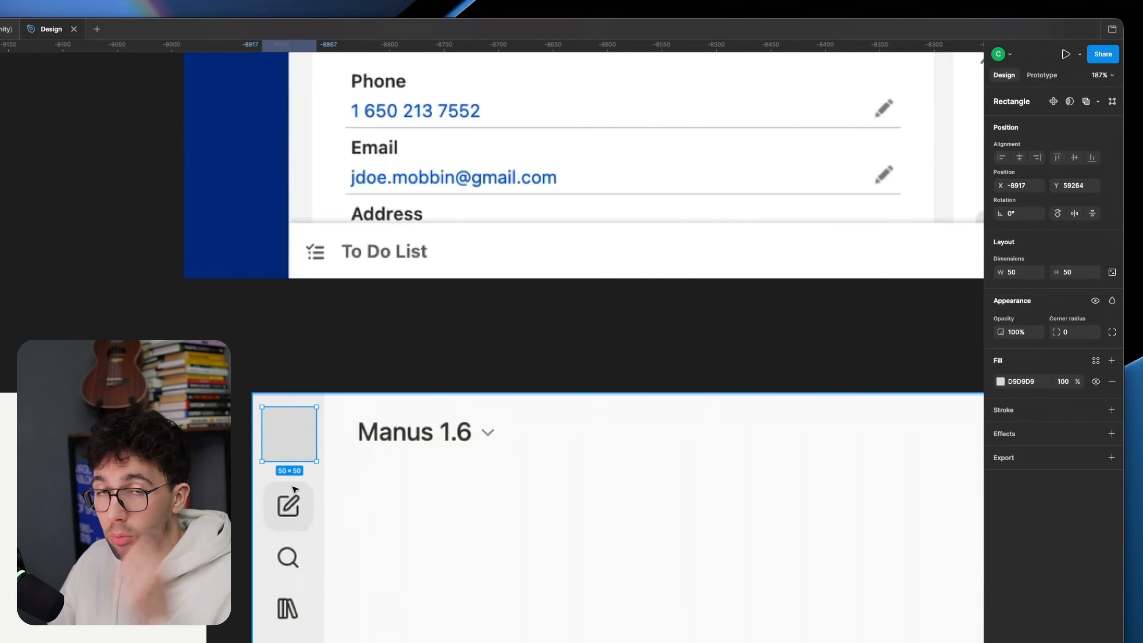
key(BackSpace)
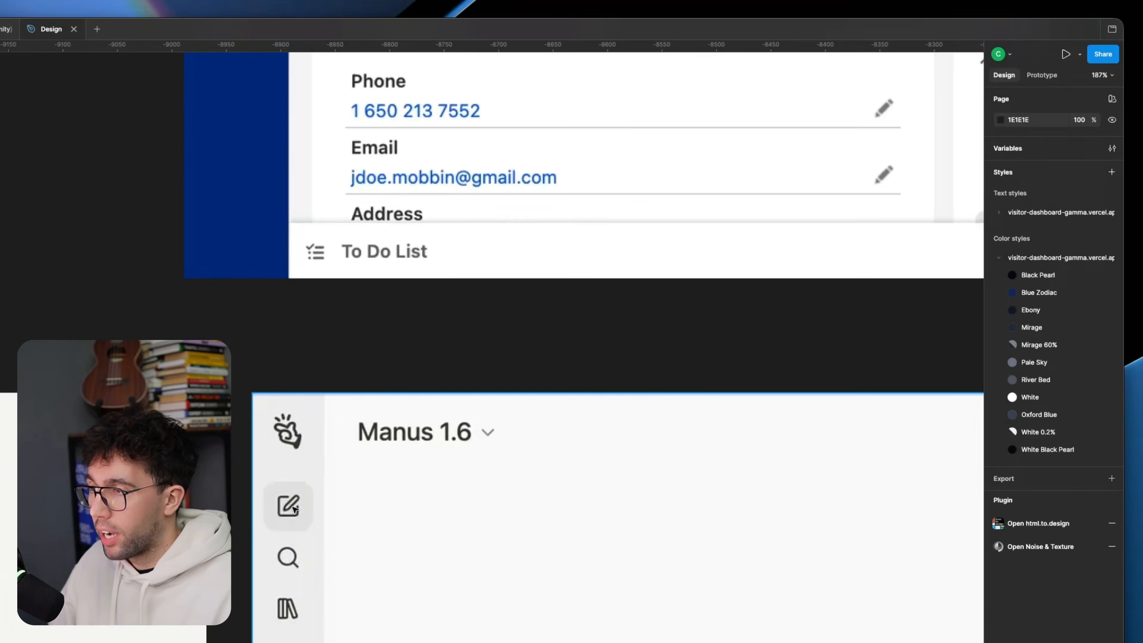
Step: Inspect the new sidebar's logo frame and icon column, and apply auto layout to the whole sidebar frame
scroll(294, 507, down, 10)
scroll(495, 324, up, 5)
click(402, 229)
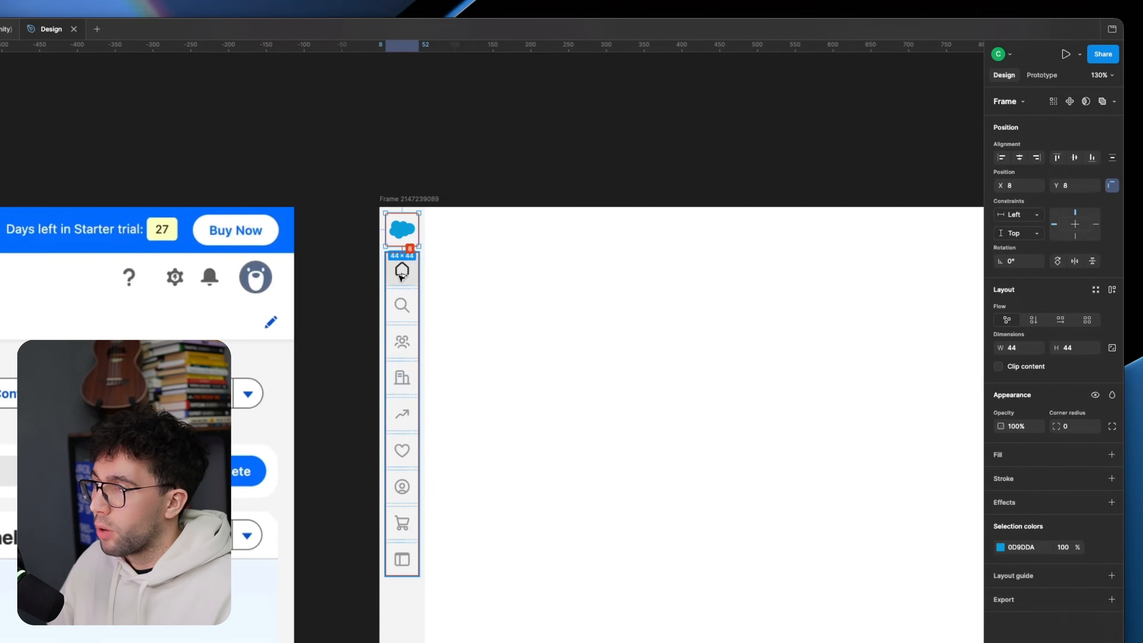
key(Escape)
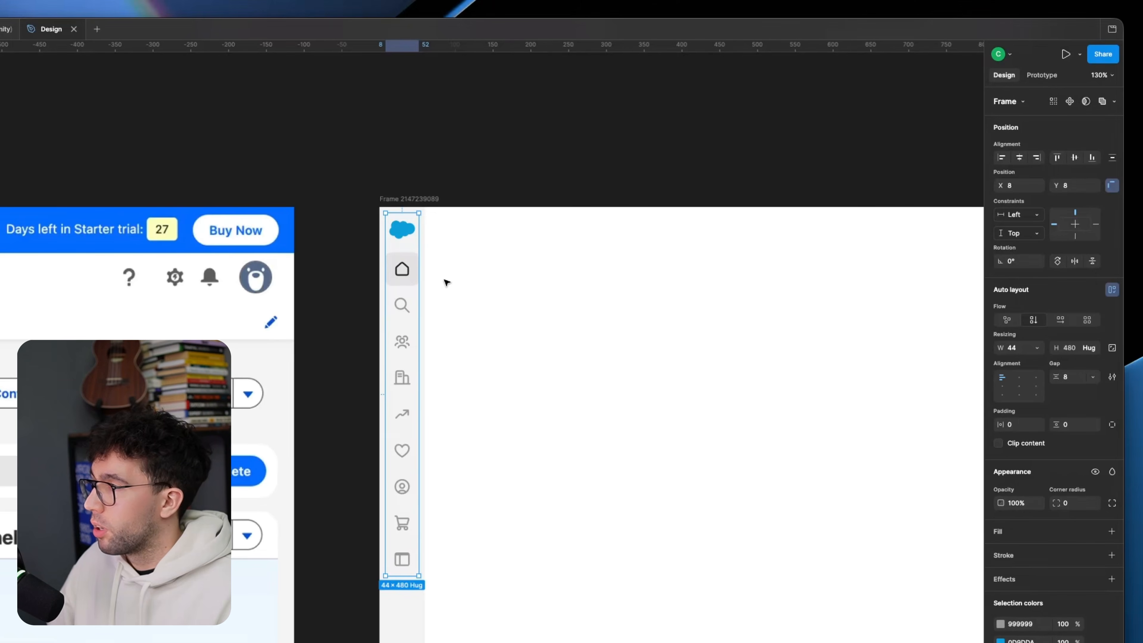
key(Escape)
scroll(405, 316, down, 10)
scroll(404, 343, down, 3)
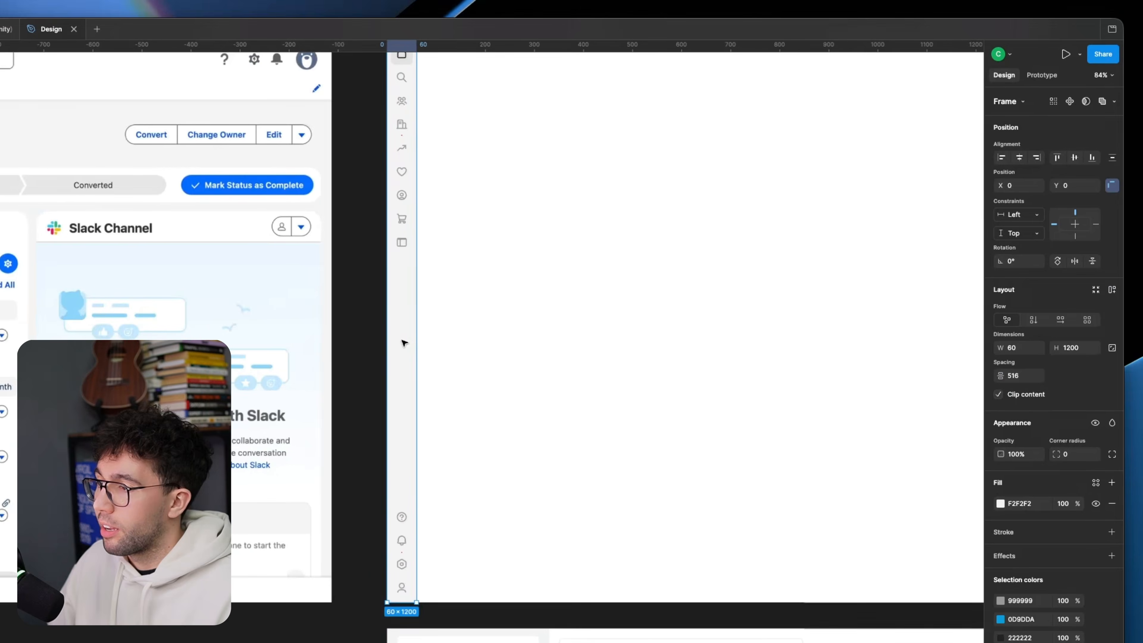
key(shift+a)
Step: Cover the original lead page's tab row and the header's utility icons with grey rectangles, the icon one about 284 × 63
scroll(422, 345, up, 5)
scroll(422, 344, up, 2)
click(315, 299)
scroll(310, 311, down, 3)
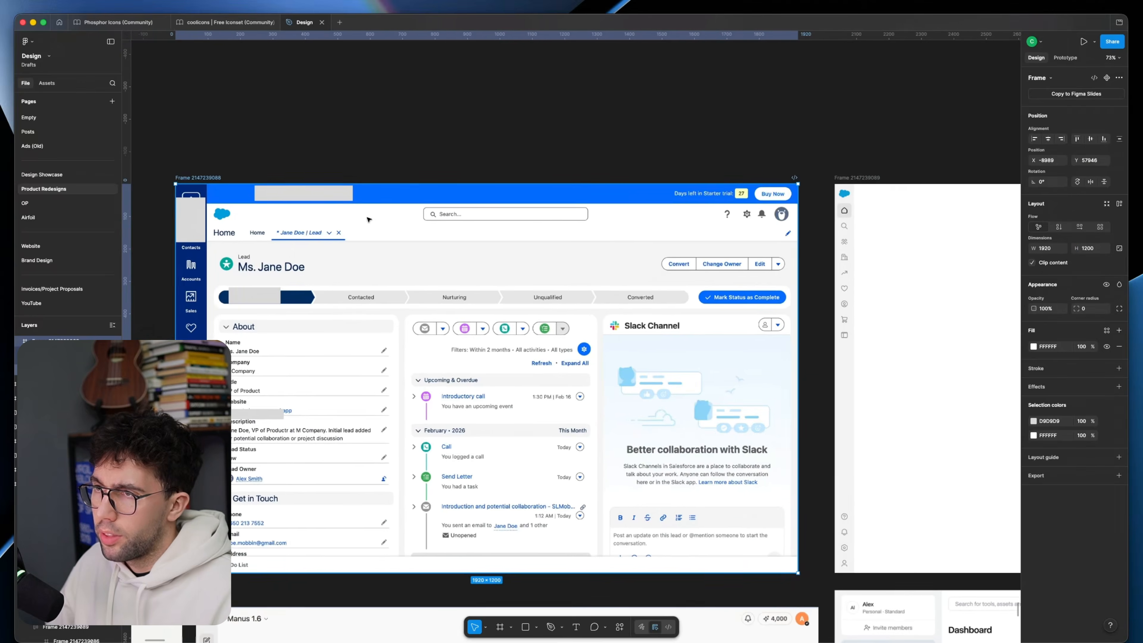
scroll(456, 212, up, 3)
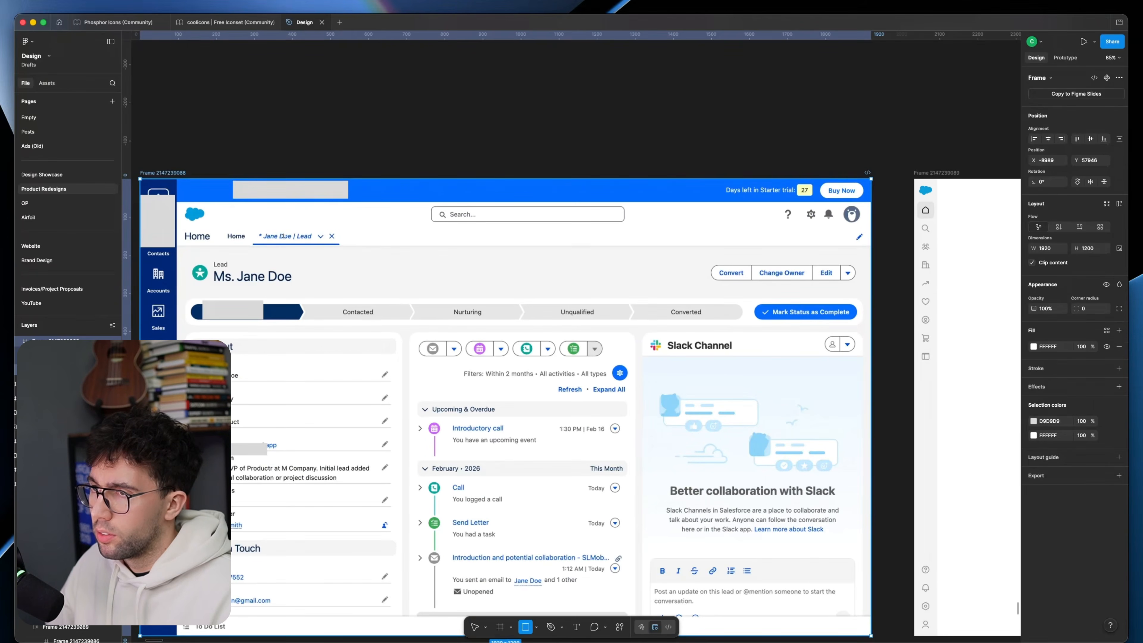
drag(179, 229, 367, 243)
key(r)
mouse_move(757, 206)
mouse_down()
mouse_move(858, 229)
mouse_move(830, 218)
mouse_up()
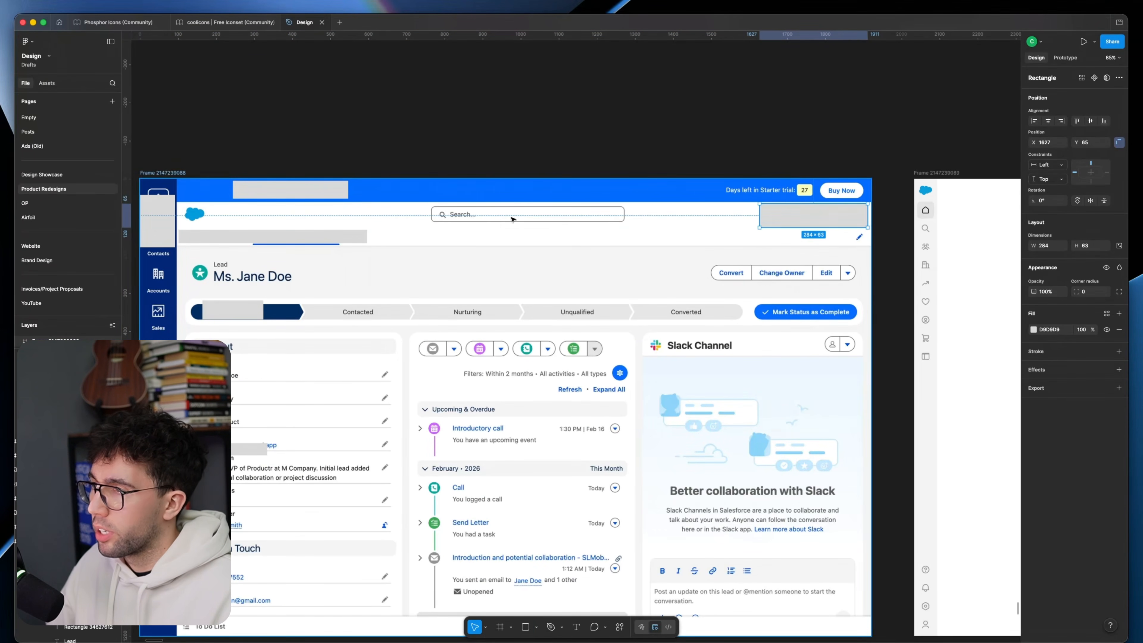
Step: Delete the grey rectangle covering the tab row of the original lead page
key(v)
click(310, 237)
key(Delete)
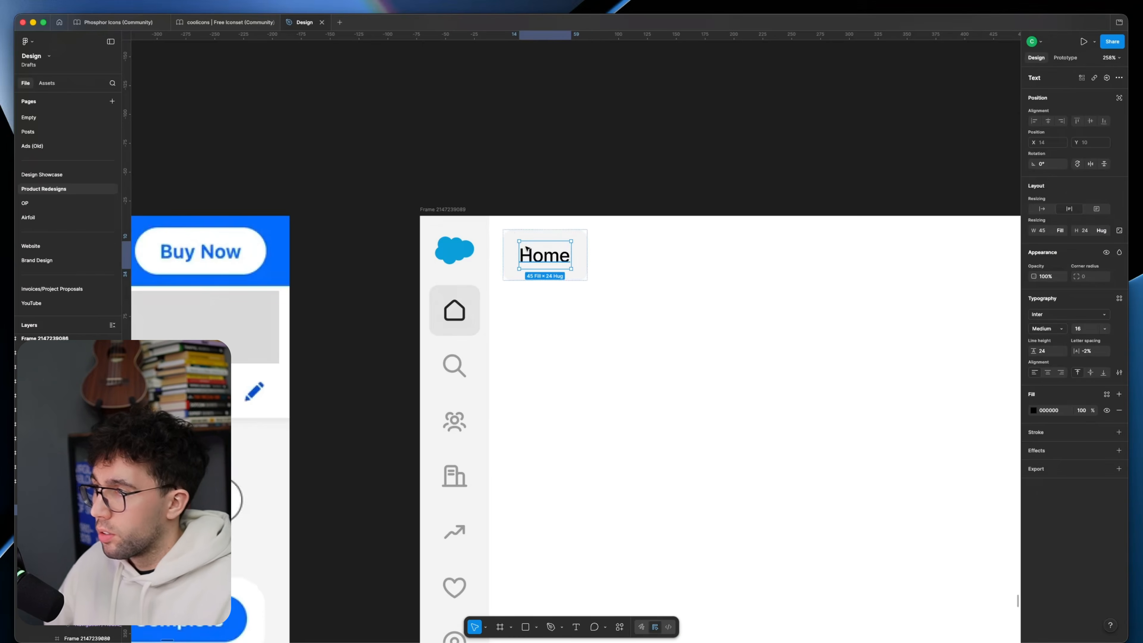
Step: Inspect the new top bar's Home and lead tabs against the highlighted home icon frame in the sidebar
click(476, 301)
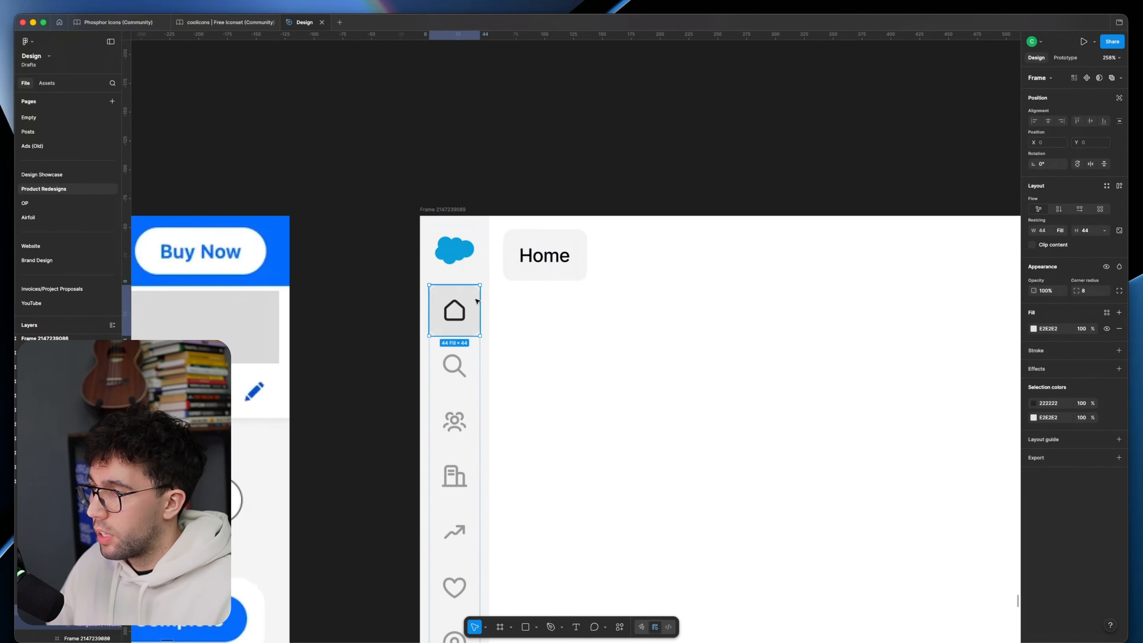
click(540, 275)
double_click(470, 315)
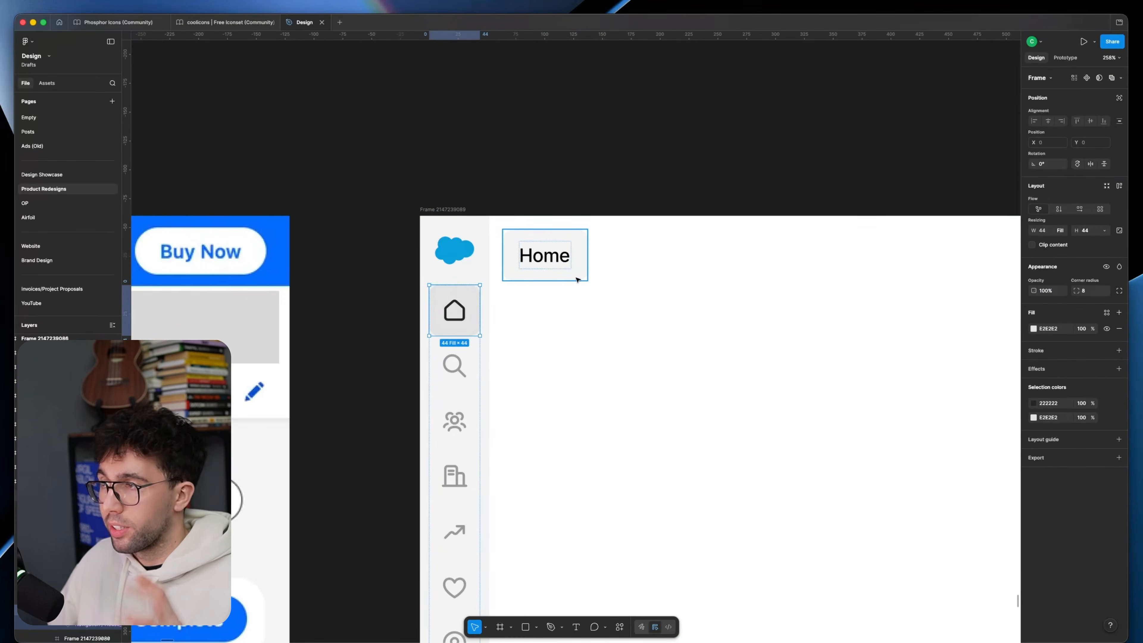
click(578, 279)
scroll(576, 306, down, 5)
click(552, 273)
click(540, 291)
scroll(526, 273, up, 3)
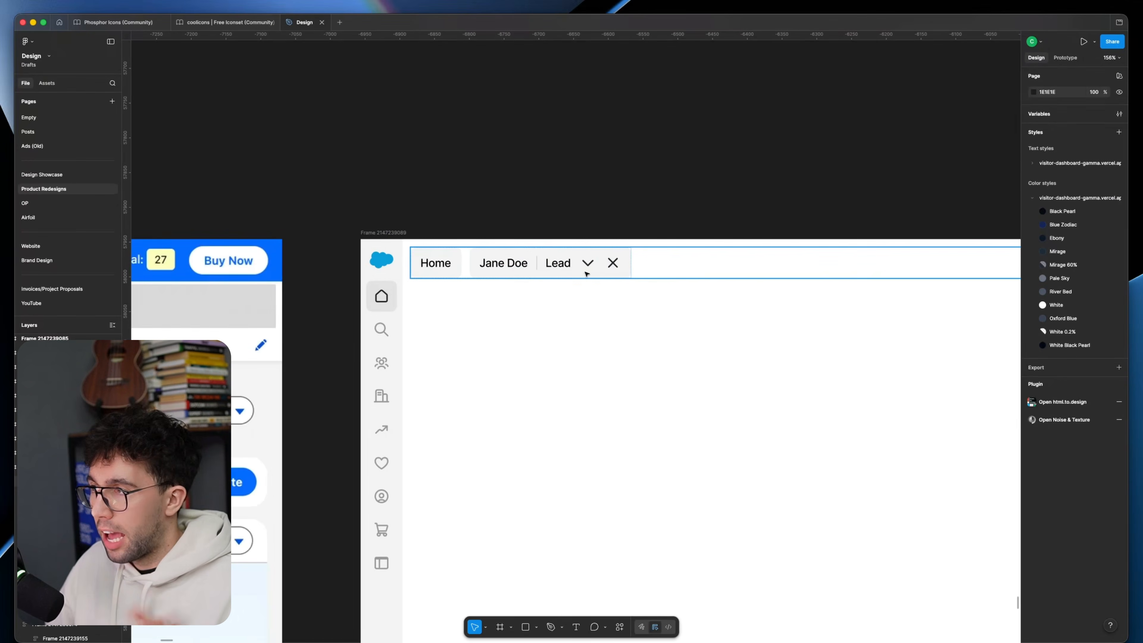
Step: Compare the new top bar, including its edit pencil, with the header and tabs of the original lead page
scroll(612, 270, down, 5)
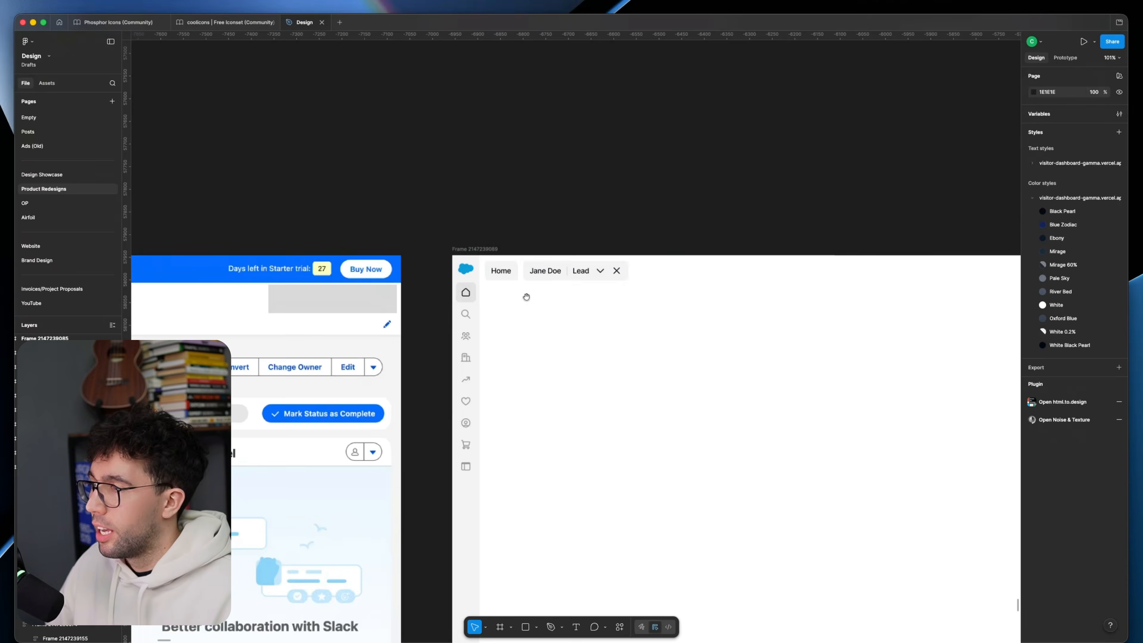
scroll(563, 293, left, 10)
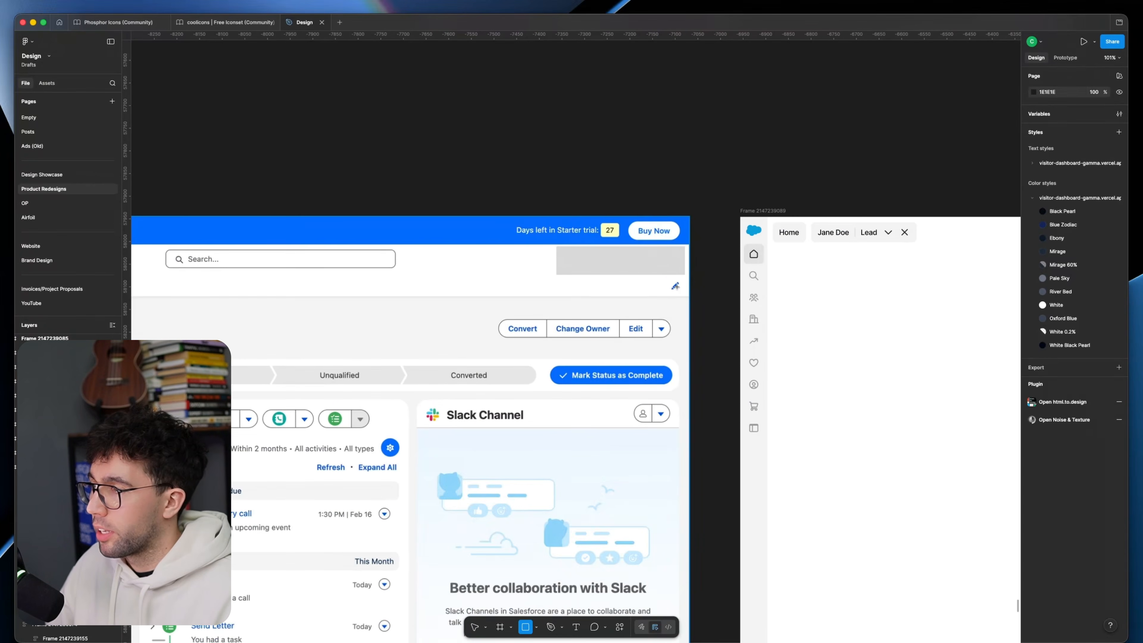
scroll(679, 270, right, 15)
scroll(697, 318, down, 4)
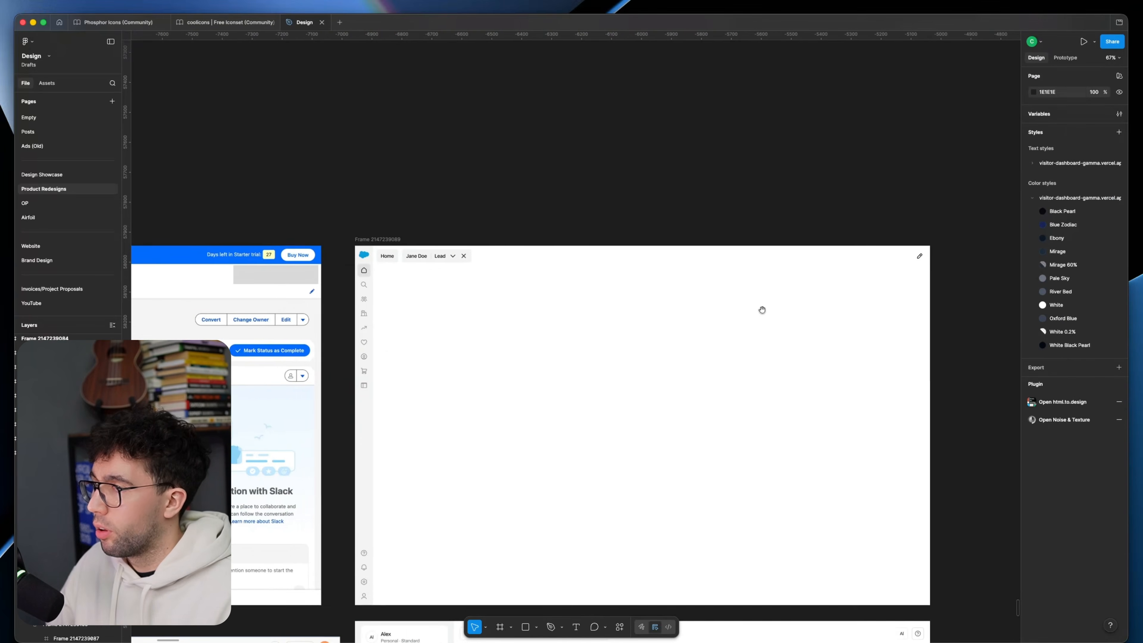
scroll(761, 309, left, 10)
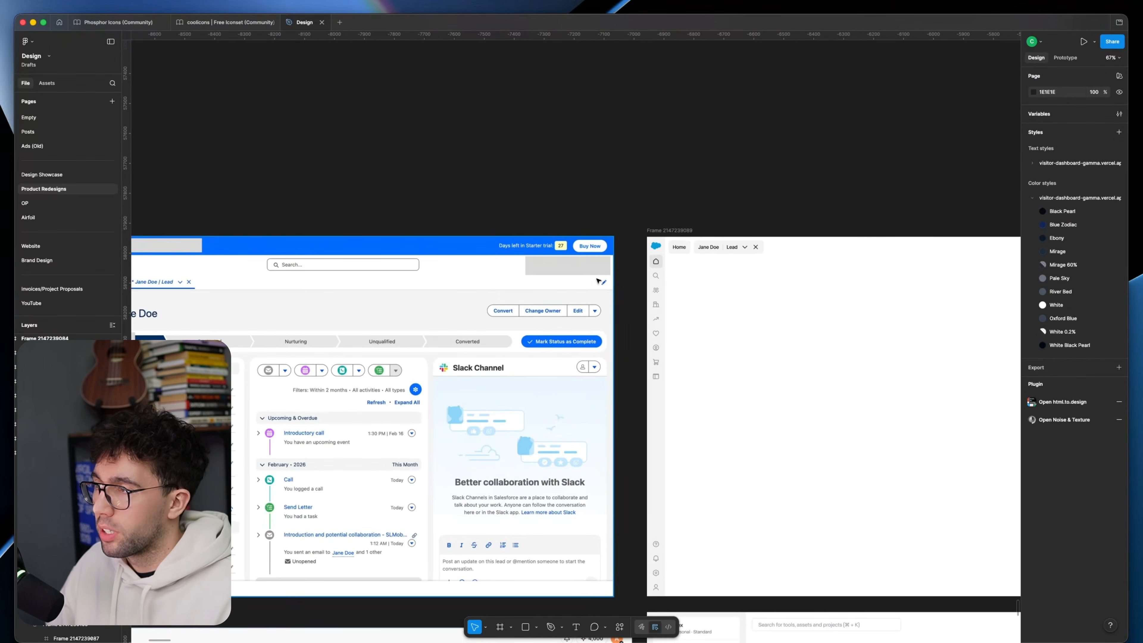
scroll(611, 280, left, 4)
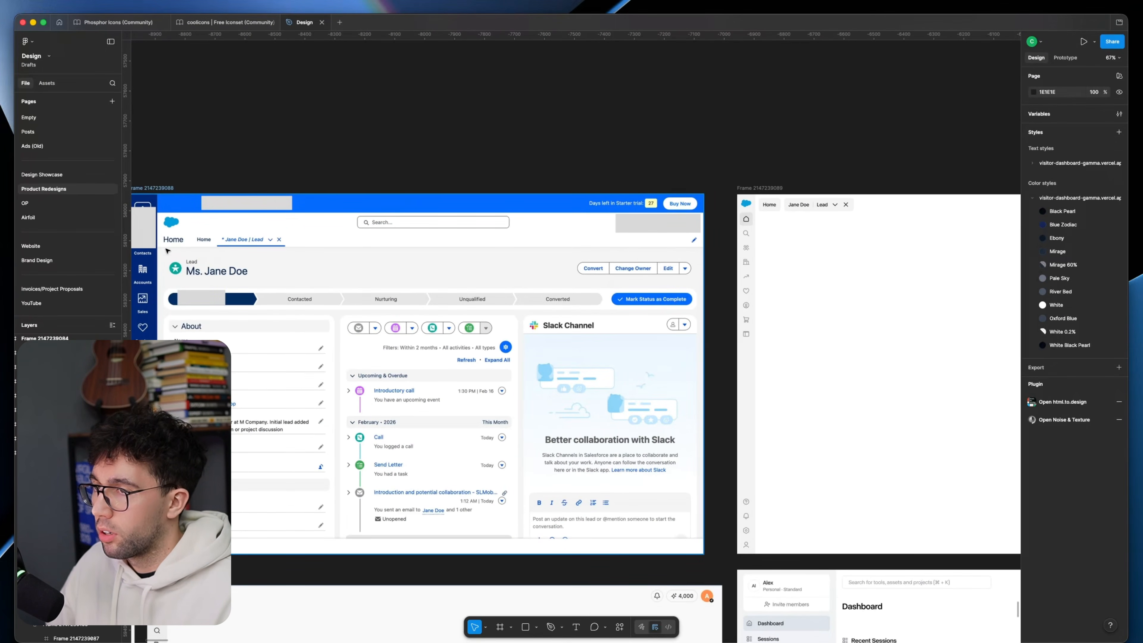
scroll(495, 271, right, 10)
scroll(495, 270, up, 1)
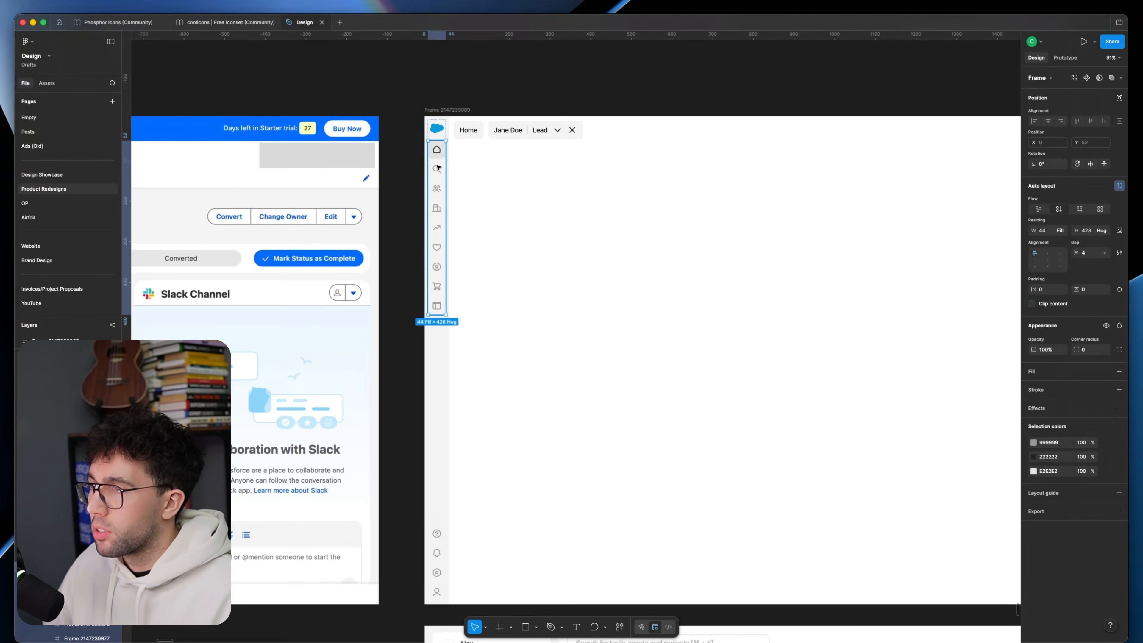
Step: Check the new sidebar's search icon, mark the original page's search bar with a temporary rectangle and delete it
click(437, 168)
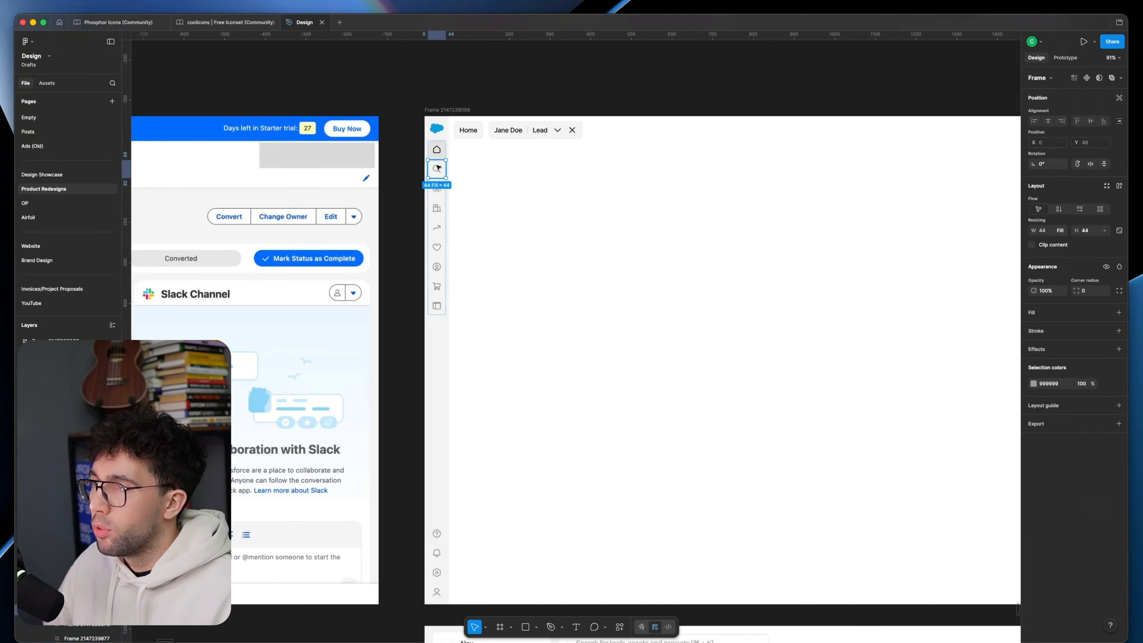
scroll(454, 173, up, 2)
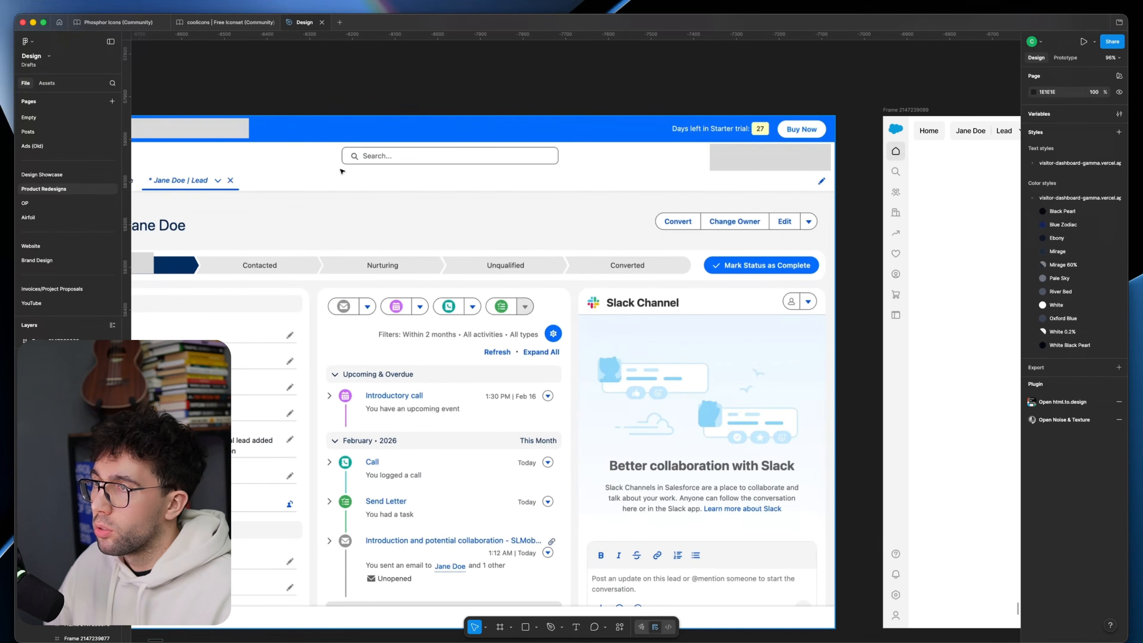
key(r)
drag(339, 148, 559, 166)
key(Delete)
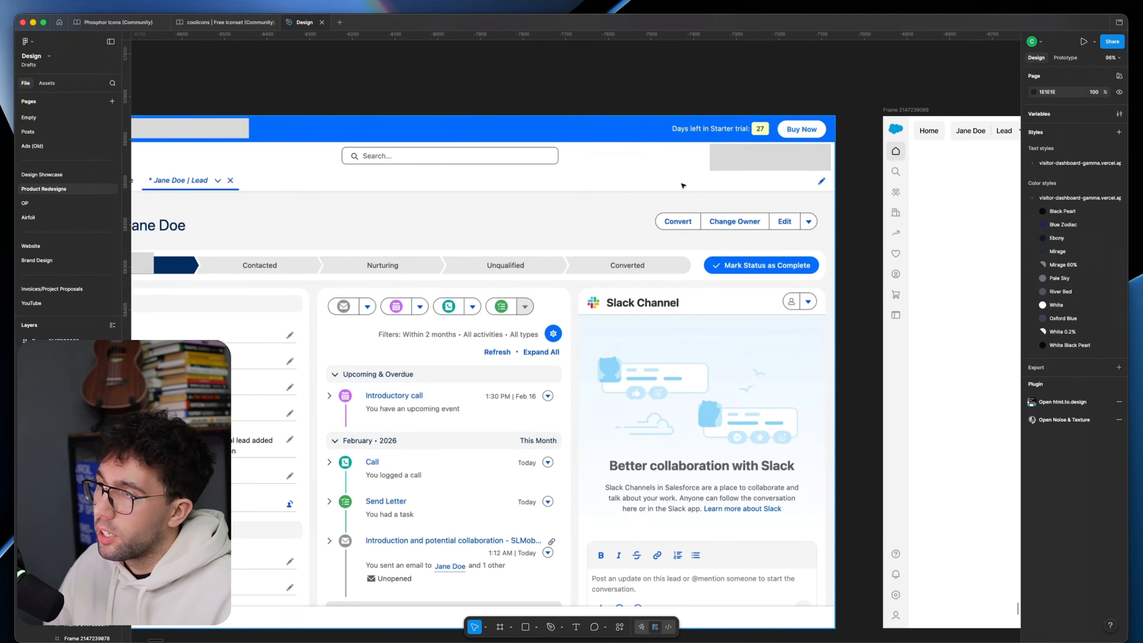
Step: Mark an empty area along the new page's top bar with a temporary rectangle and delete it
scroll(584, 180, right, 6)
click(645, 187)
click(624, 200)
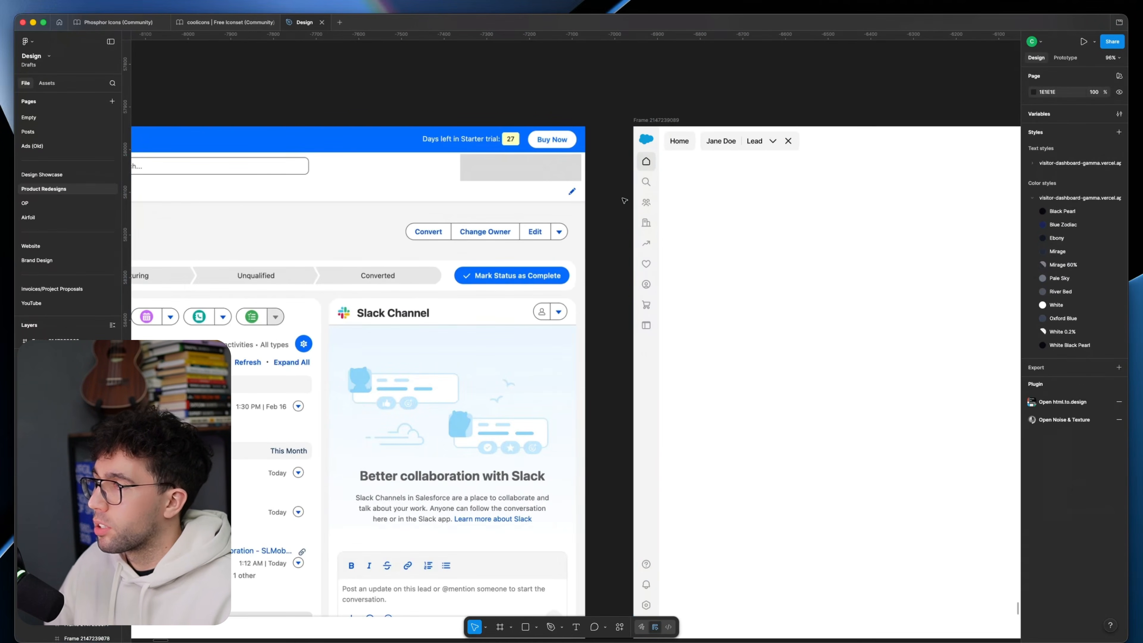
drag(621, 257, 314, 268)
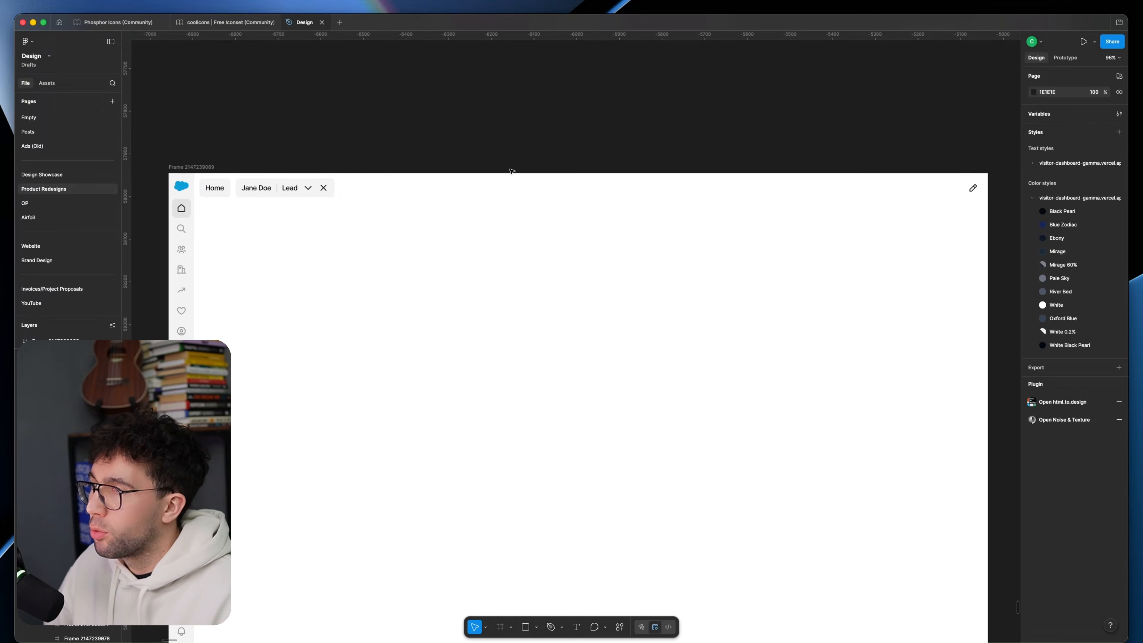
key(r)
drag(633, 189, 773, 206)
key(Delete)
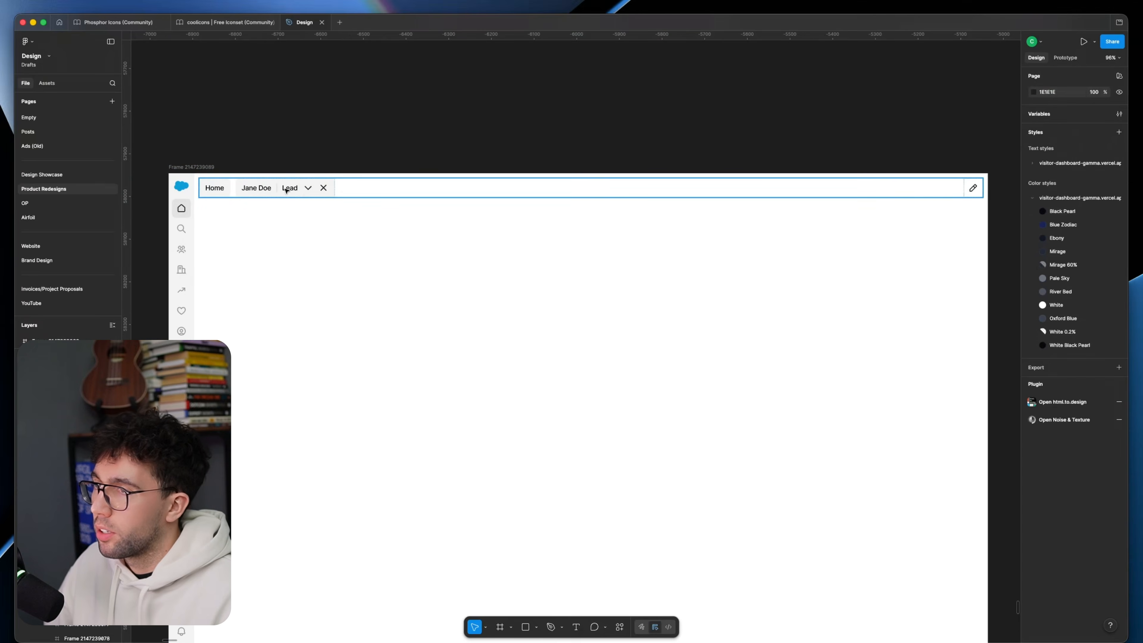
click(306, 185)
click(307, 269)
drag(303, 305, 329, 247)
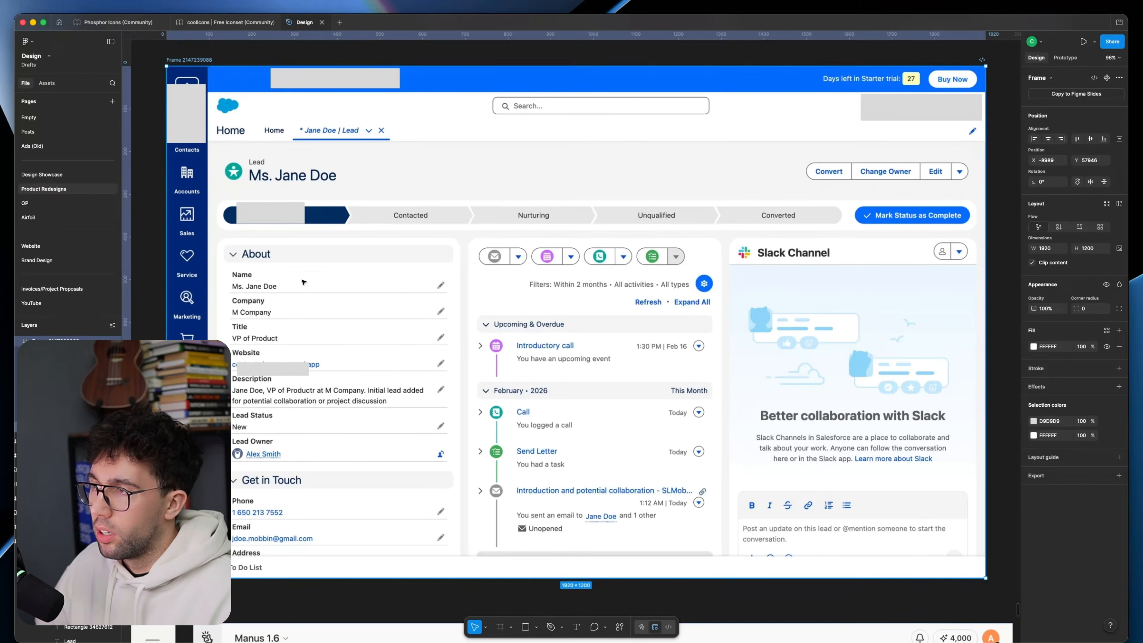
Step: Mark the About and Get in Touch column of the original page with a temporary rectangle and undo it
key(r)
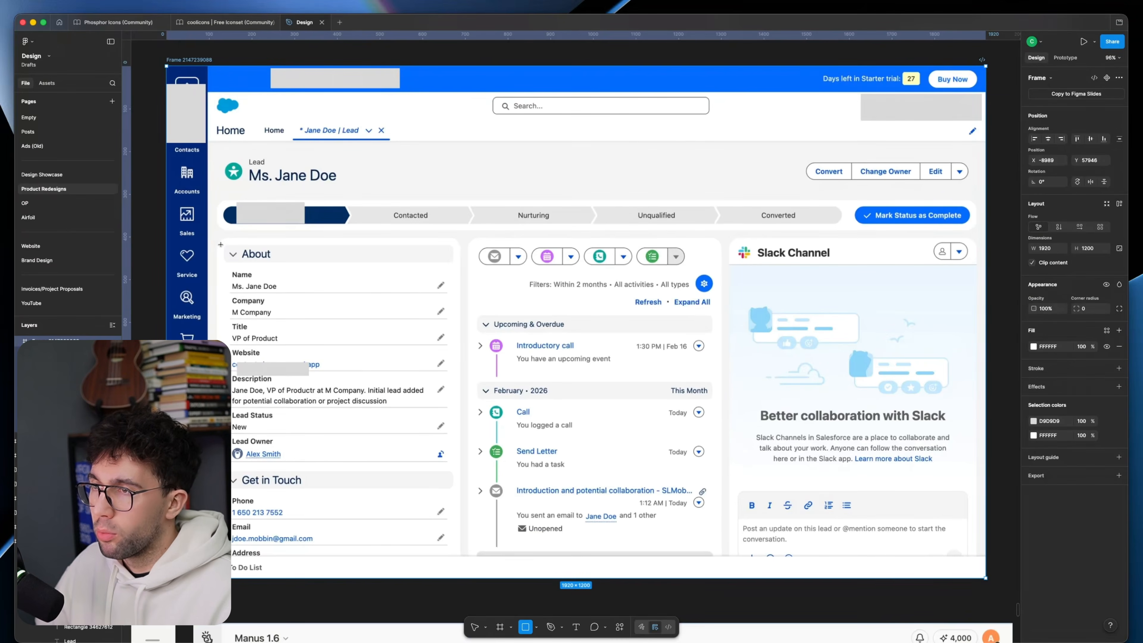
drag(219, 238, 423, 499)
key(super+z)
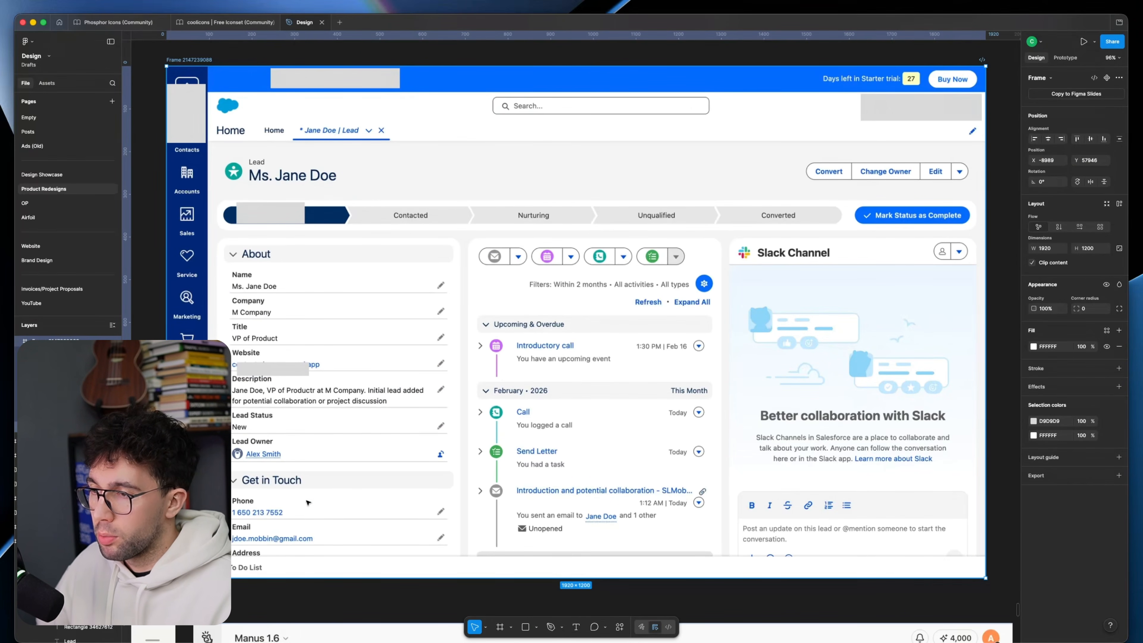
Step: Mark the activity timeline's icon column and the row of activity buttons with temporary rectangles and undo them
scroll(415, 237, right, 3)
scroll(415, 236, down, 1)
key(r)
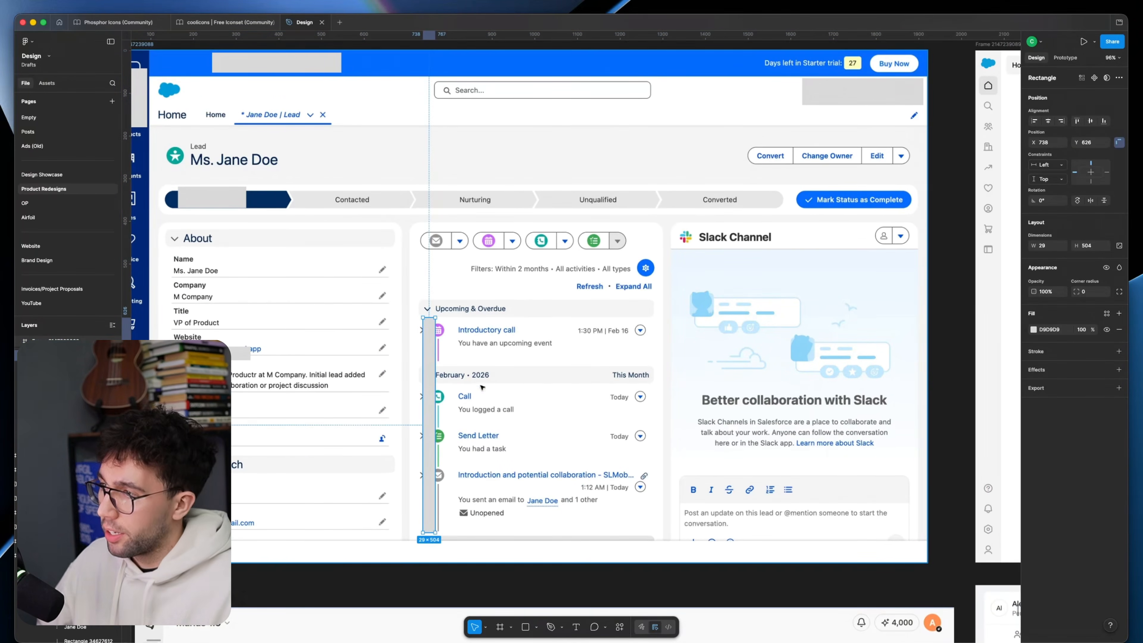
key(r)
drag(420, 230, 621, 250)
key(super+z)
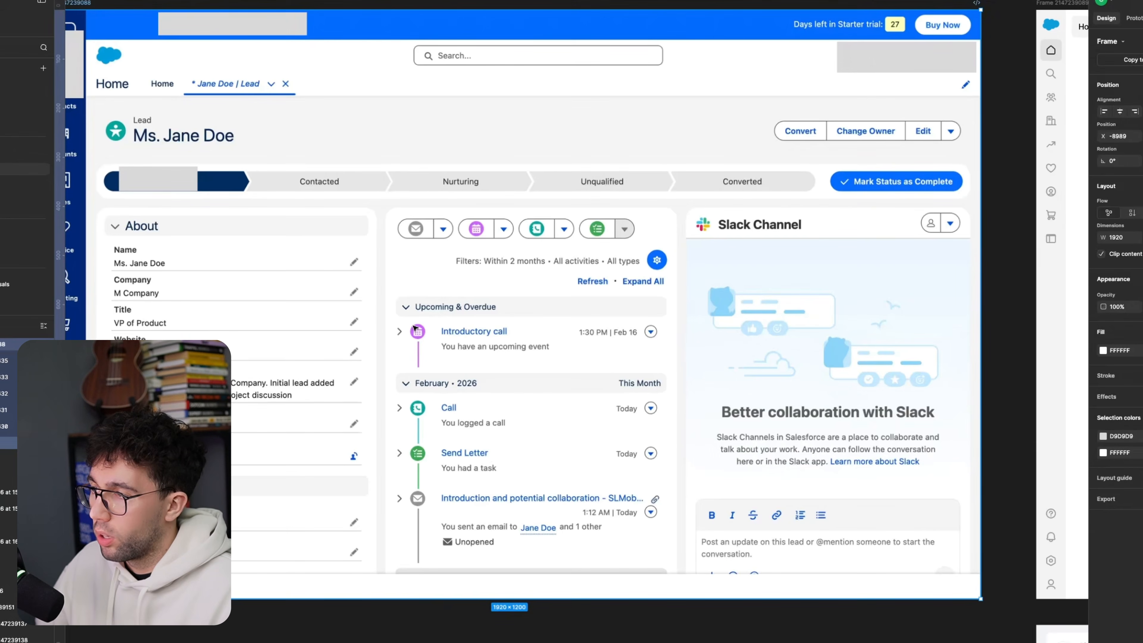
Step: Mark the Slack Channel panel of the original page with temporary rectangles and undo them
drag(685, 205, 878, 422)
key(super+z)
scroll(775, 367, left, 2)
scroll(841, 284, right, 3)
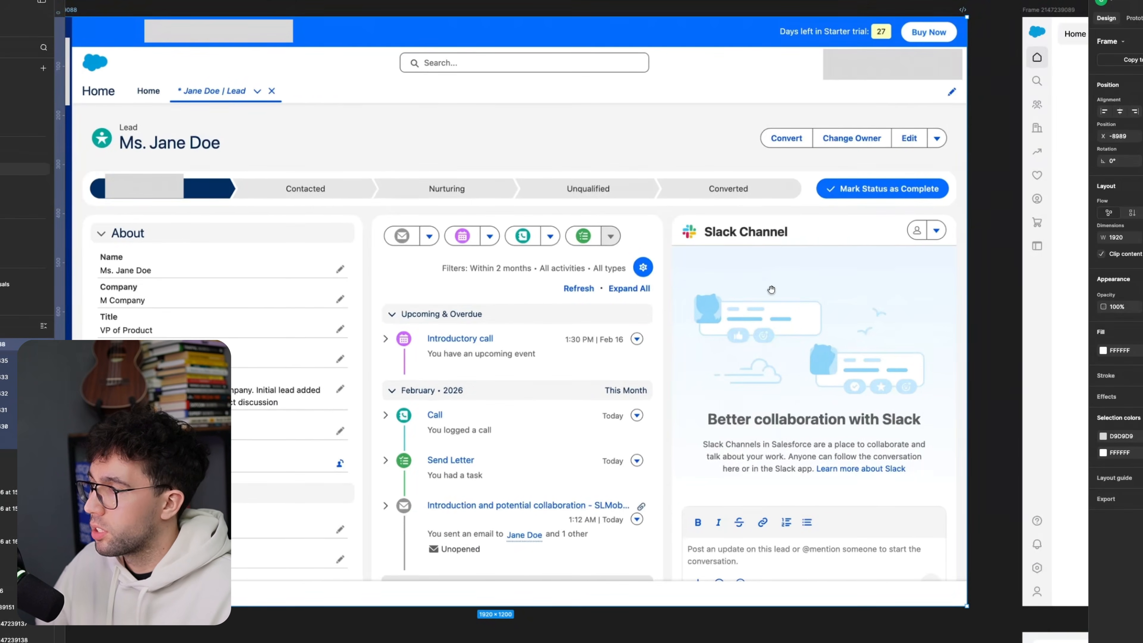
key(r)
mouse_move(669, 215)
mouse_down()
mouse_move(877, 630)
mouse_move(955, 596)
mouse_up()
key(super+z)
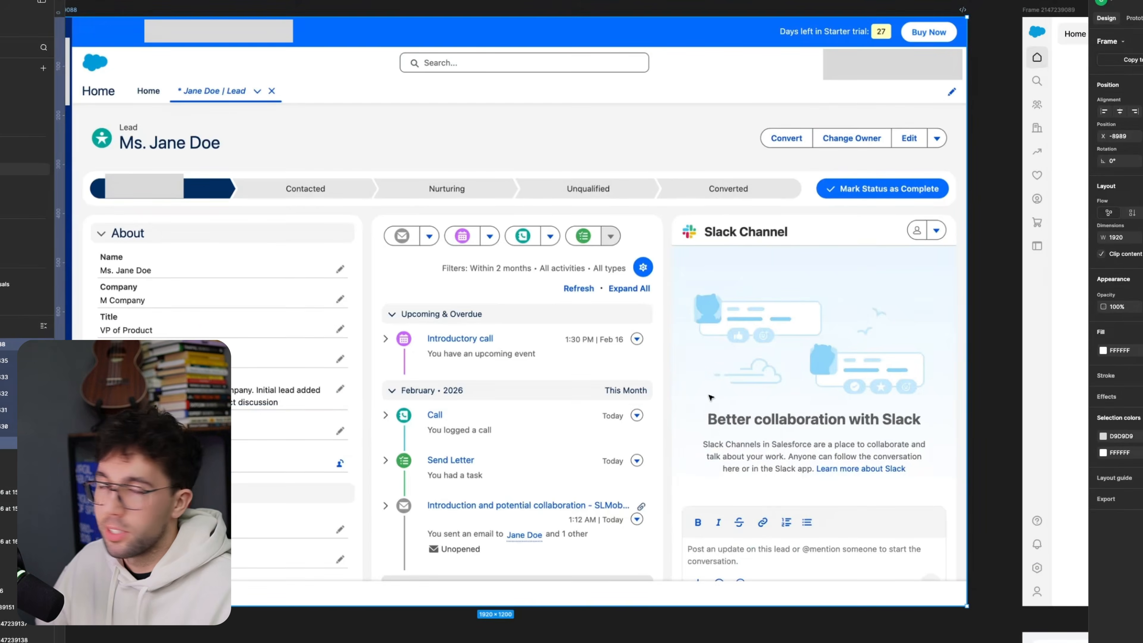
Step: Duplicate the Home tab into the empty area of the new page and change its label to Email
scroll(989, 310, down, 2)
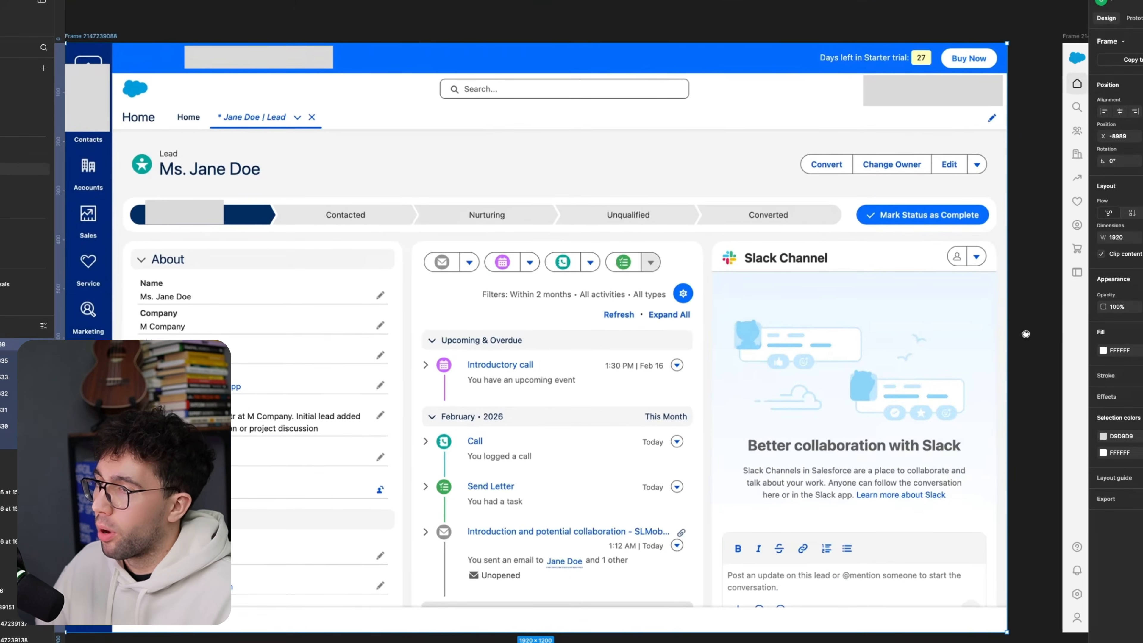
click(1025, 332)
scroll(855, 335, right, 10)
scroll(565, 239, left, 10)
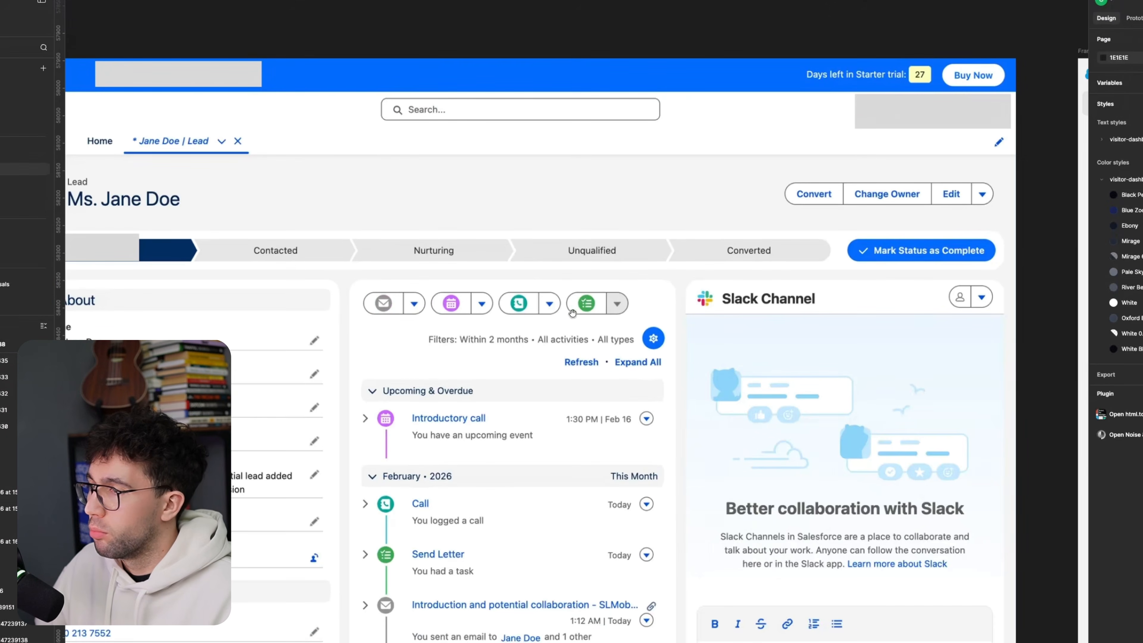
scroll(480, 283, up, 2)
click(824, 59)
drag(827, 61, 867, 267)
double_click(912, 276)
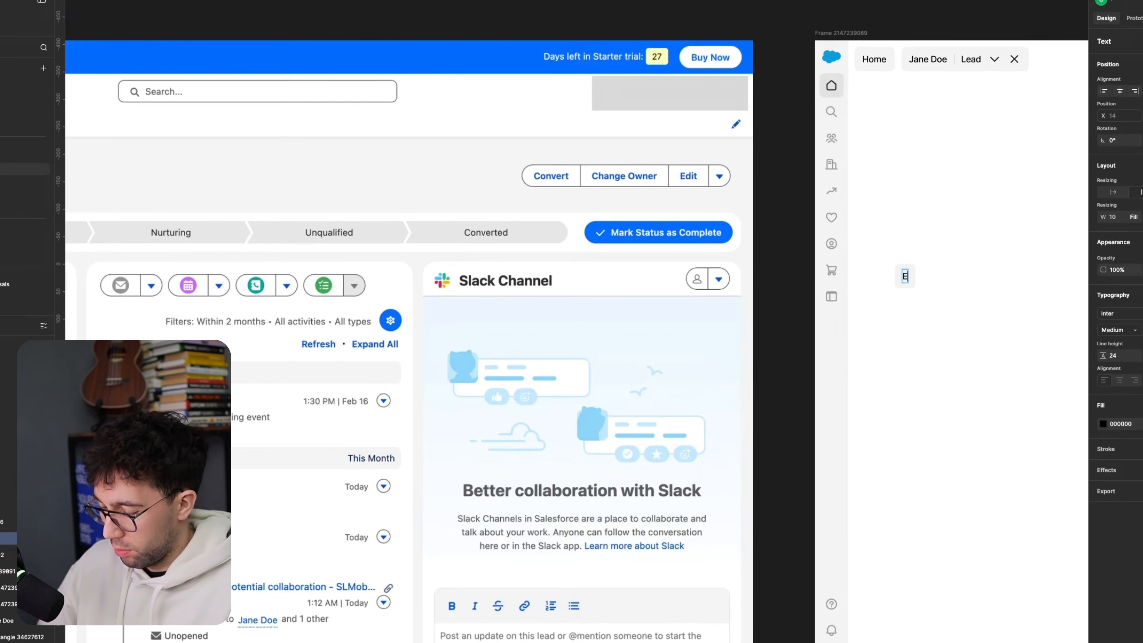
click(901, 192)
click(900, 192)
Step: Copy the down chevron icon from the new lead tab and paste it into the Email button
double_click(998, 59)
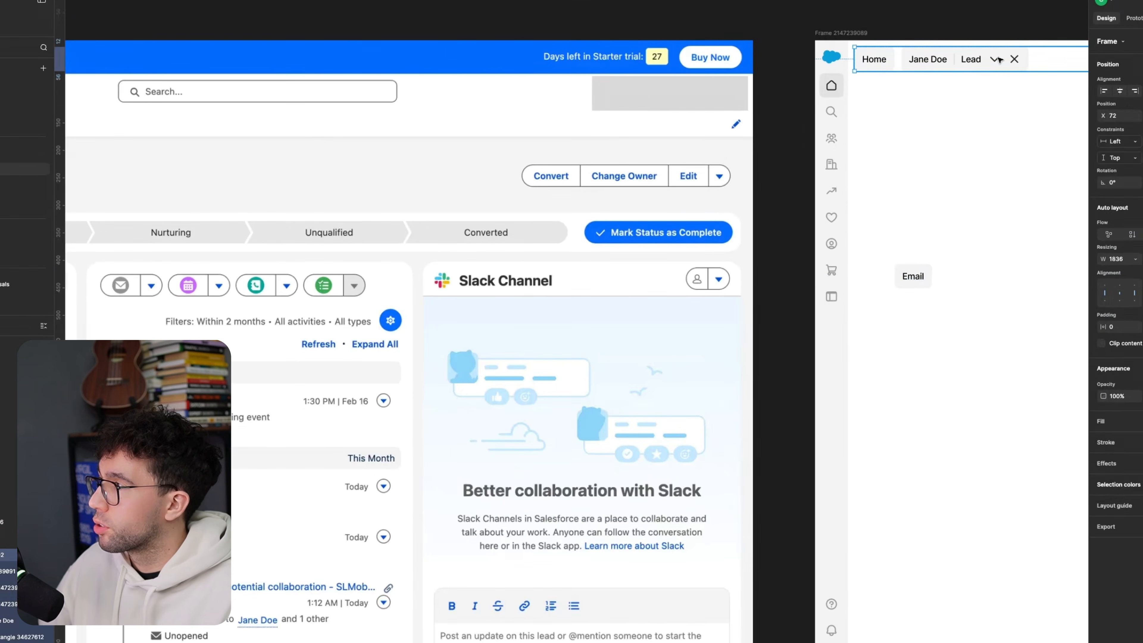
double_click(998, 58)
click(917, 278)
key(ctrl+v)
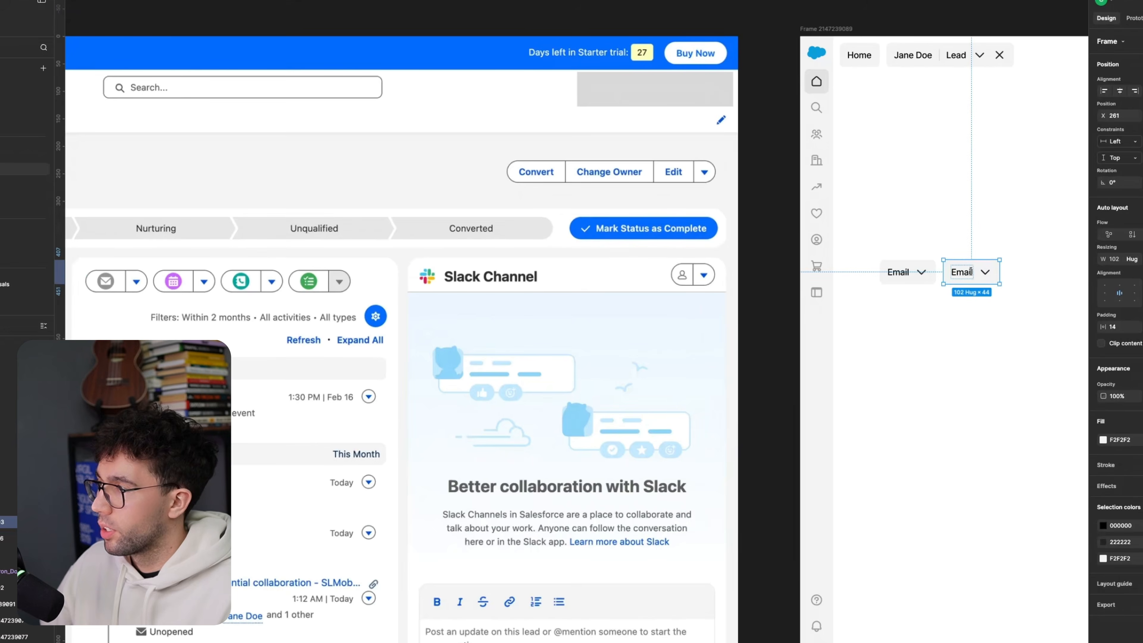
Step: Duplicate the Email button to make the Event, Call and Task buttons alongside it
double_click(970, 272)
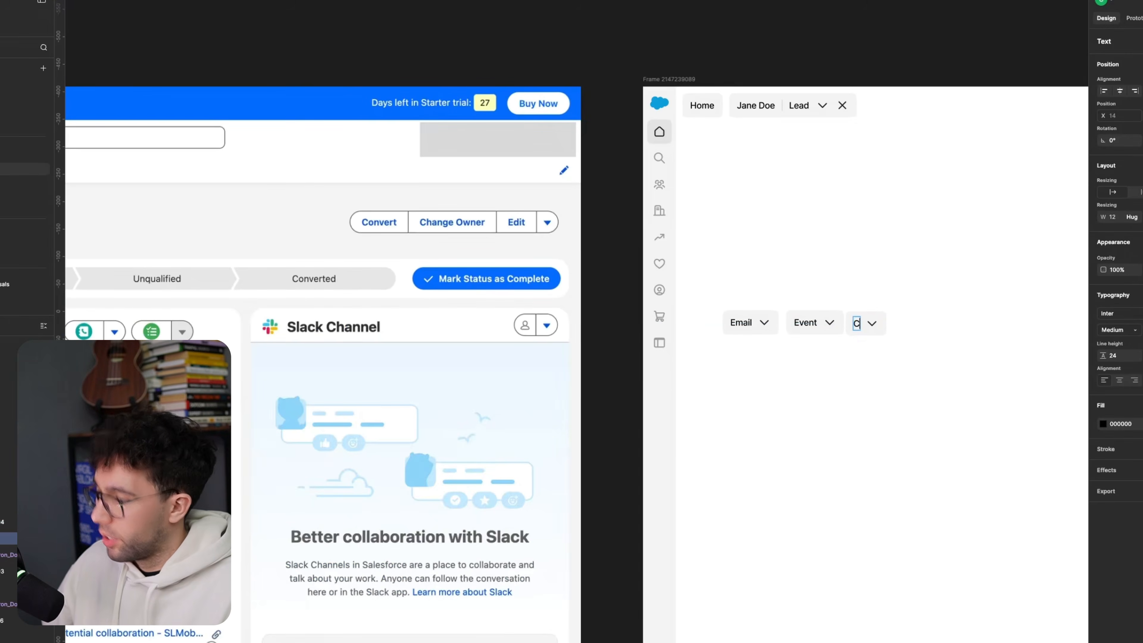
text(l)
key(Escape)
key(ctrl+d)
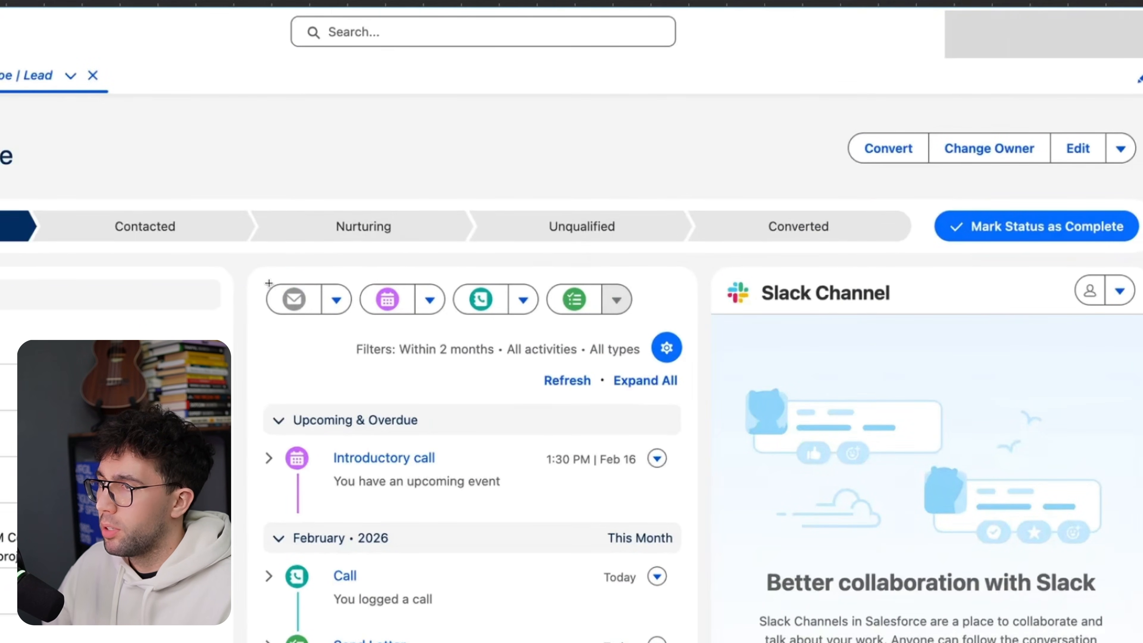
Step: Group the Email, Event, Call and Task buttons into one horizontal auto layout row
drag(269, 283, 644, 324)
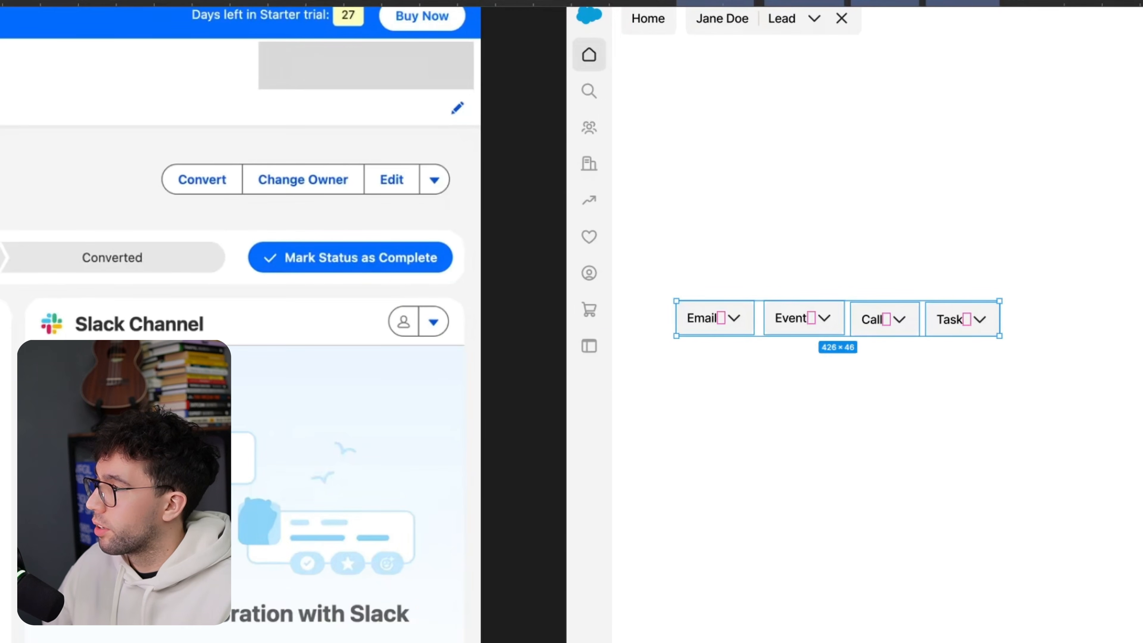
key(shift+a)
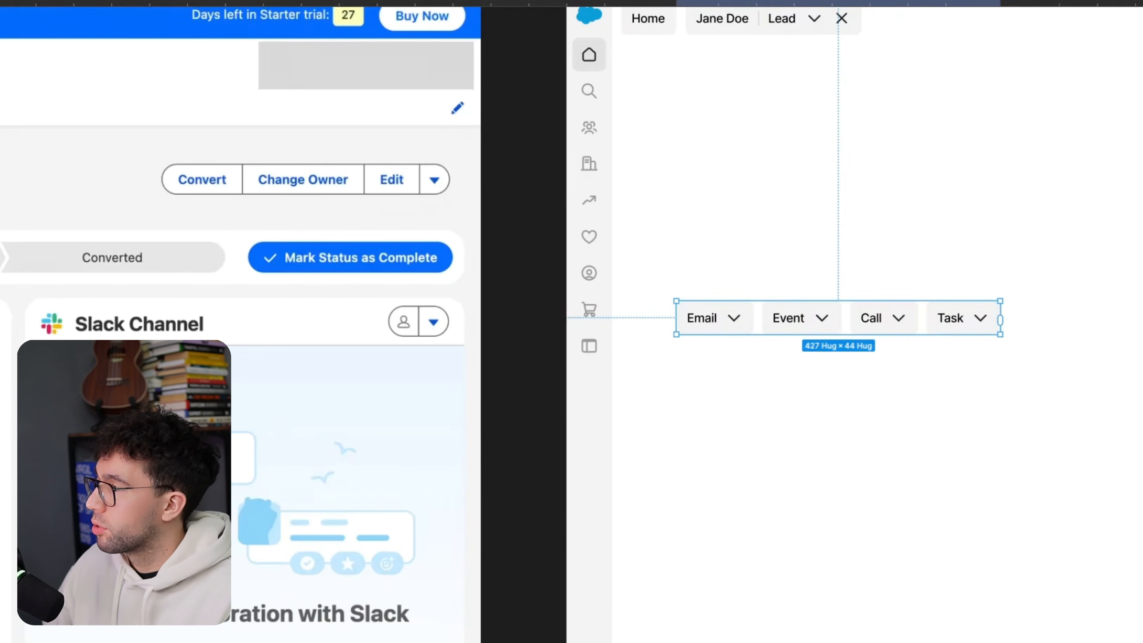
Step: Widen the padding of the Email, Event, Call and Task buttons and fully round their corners into pills
key(super+z)
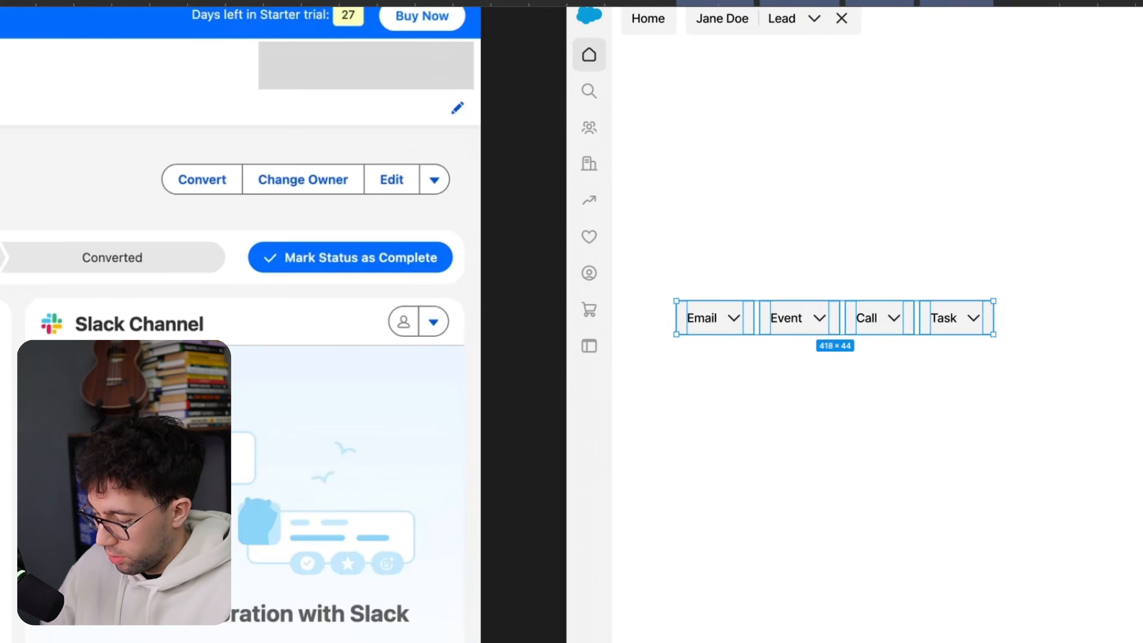
key(Return)
key(Return)
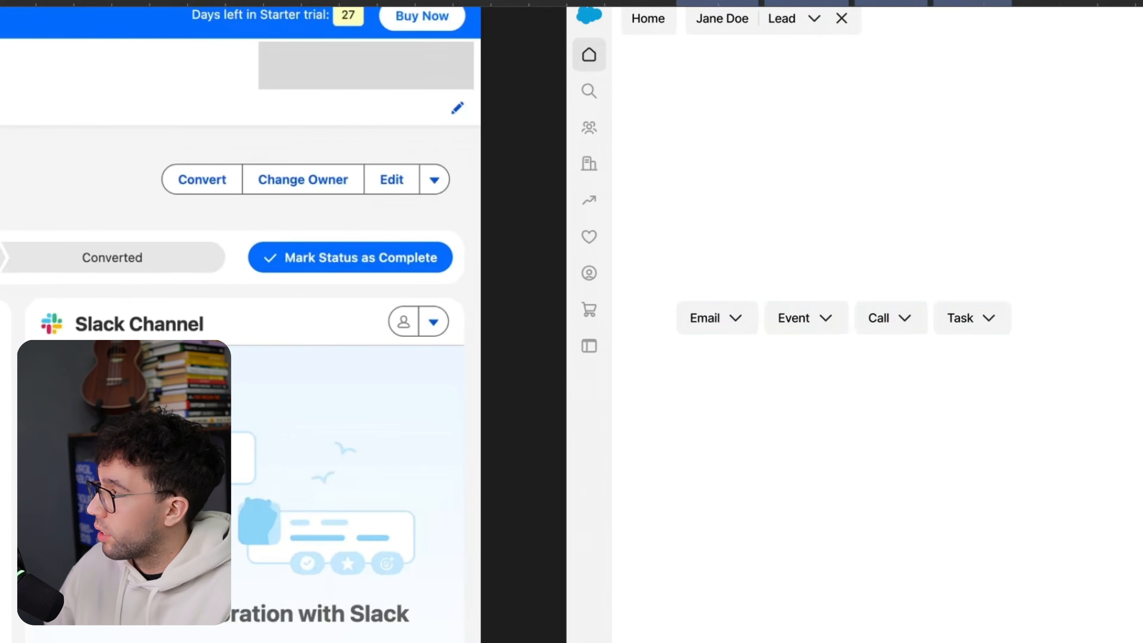
key(Return)
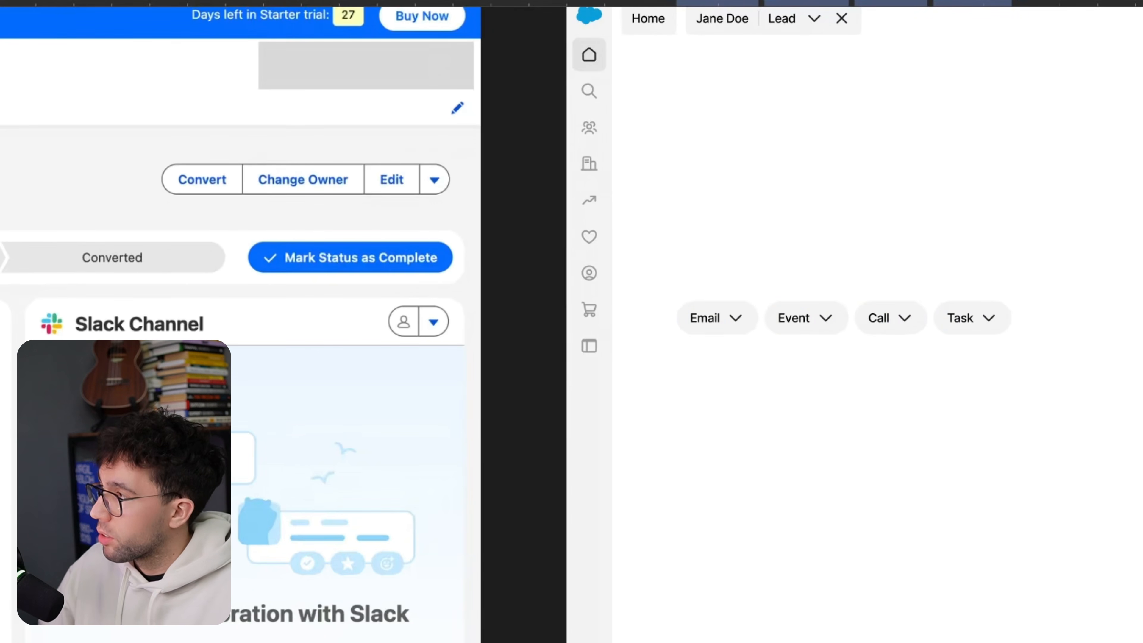
key(Return)
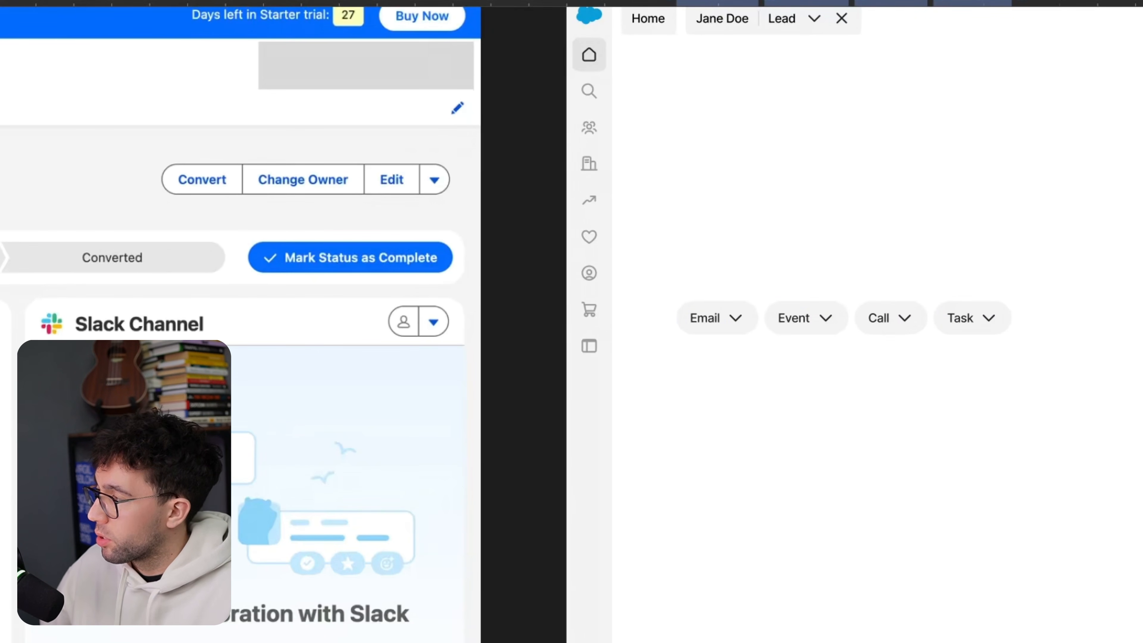
click(1056, 481)
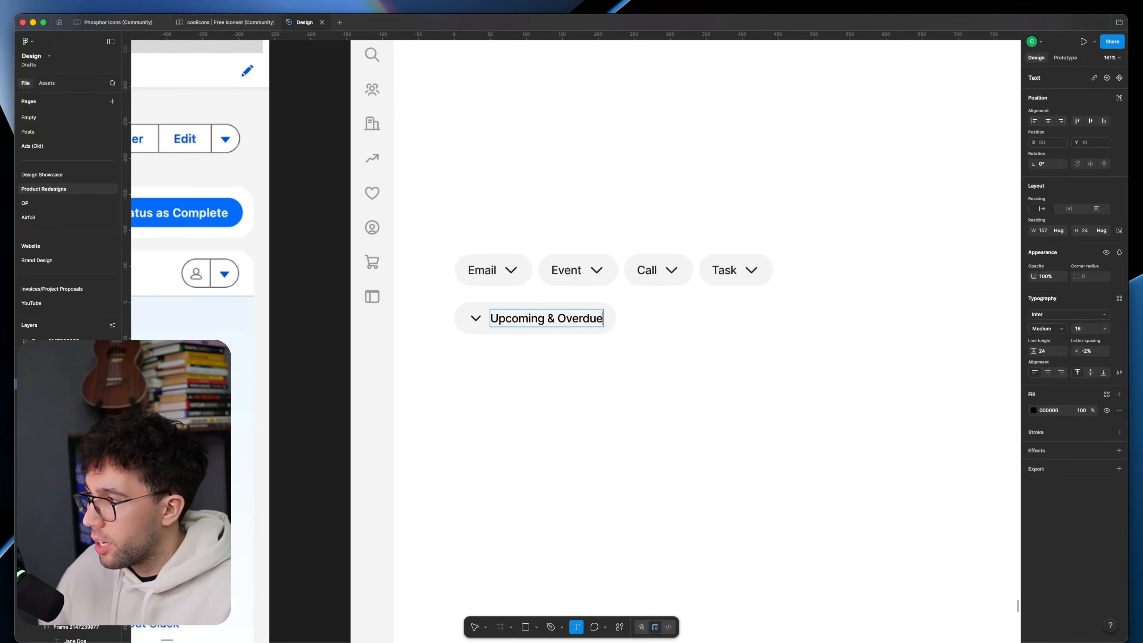
Step: Place an Upcoming & Overdue section pill with a down chevron below the activity button row
key(Escape)
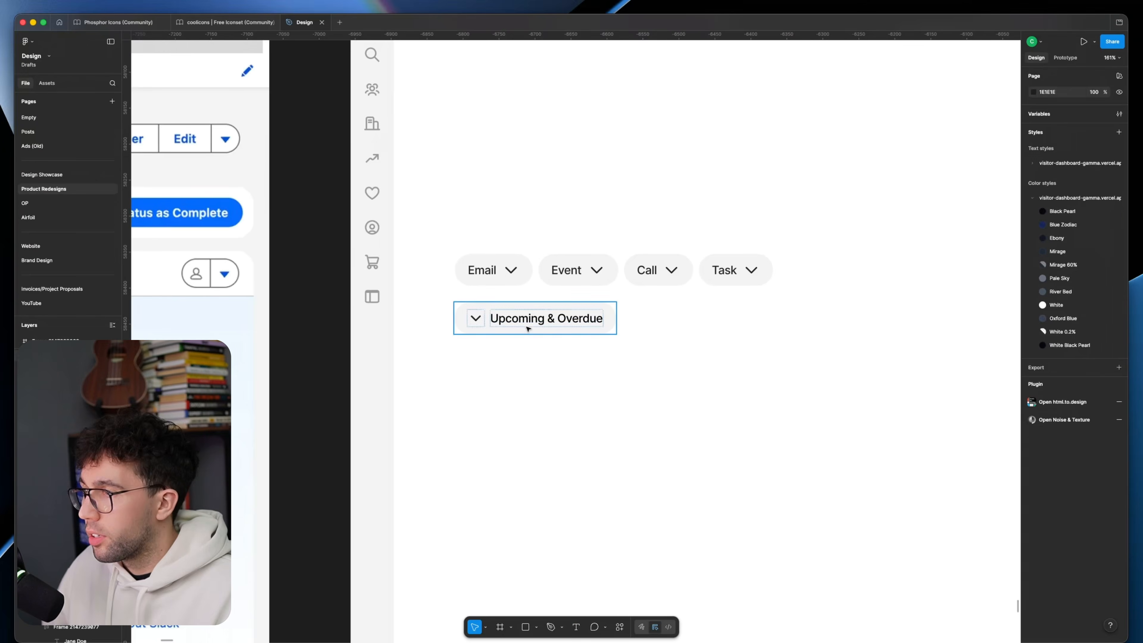
click(541, 331)
scroll(399, 346, down, 5)
key(Escape)
scroll(316, 347, right, 5)
scroll(691, 327, up, 6)
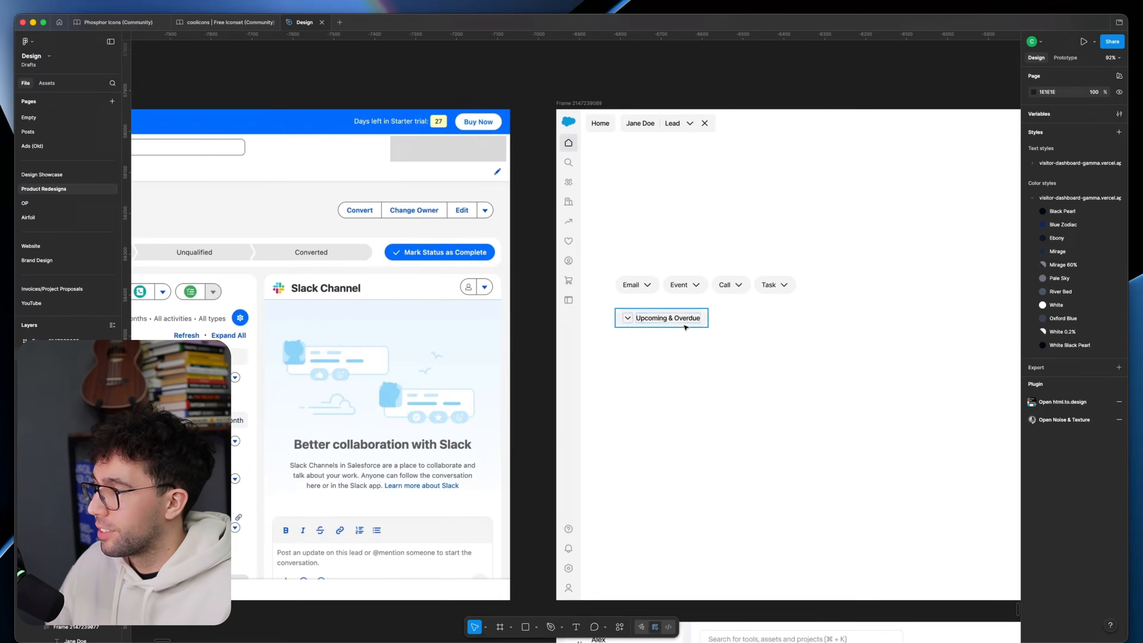
click(655, 253)
key(Escape)
scroll(647, 369, down, 5)
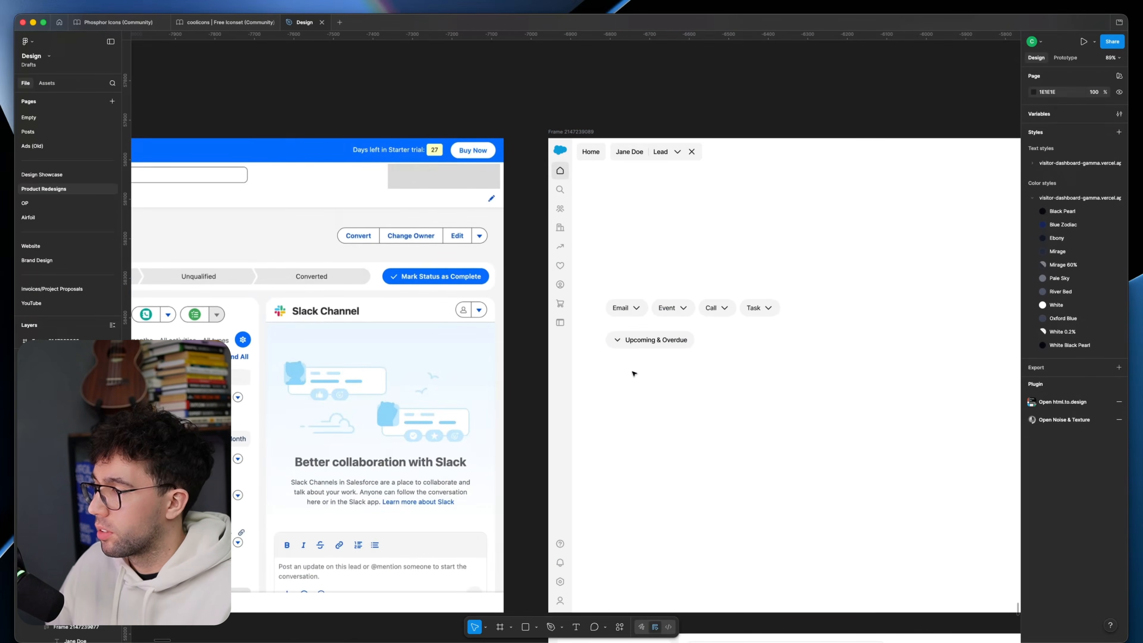
Step: Examine the Upcoming & Overdue and February 2026 activity entries in the original lead page
mouse_move(634, 381)
mouse_down()
mouse_move(882, 367)
mouse_move(874, 326)
mouse_up()
scroll(335, 340, up, 2)
key(r)
drag(302, 329, 543, 379)
key(Delete)
key(r)
drag(305, 405, 490, 475)
key(Delete)
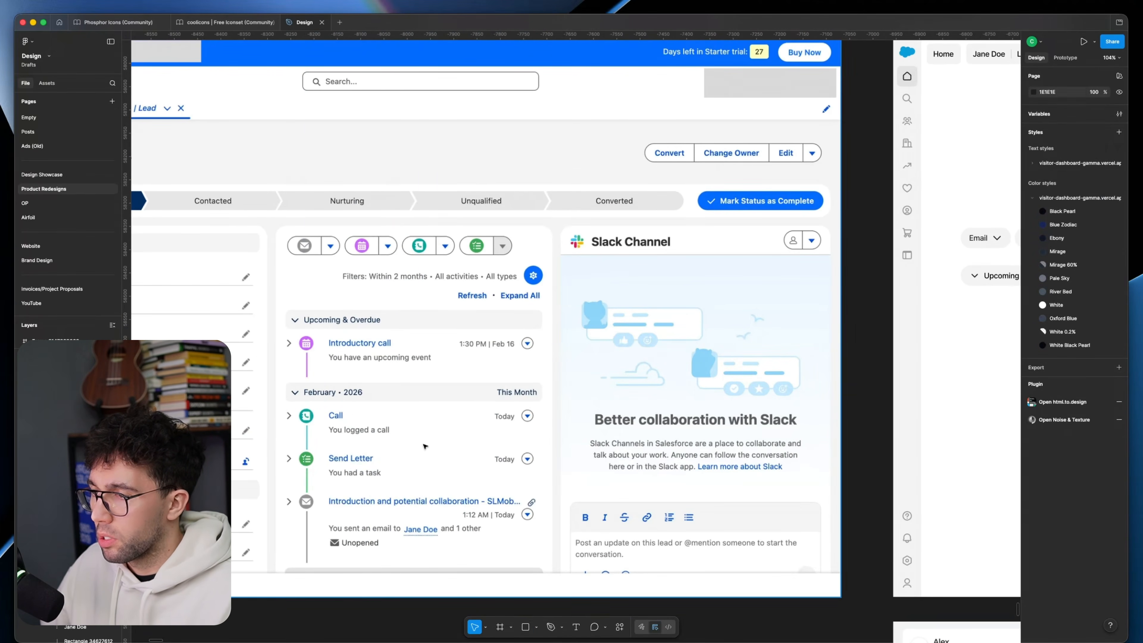
Step: Lay out the Introductory call row and a February · 2026 This Month section with Call, Send Letter and Introduction rows, each with a grey icon placeholder
scroll(424, 445, down, 4)
scroll(803, 383, up, 4)
click(810, 353)
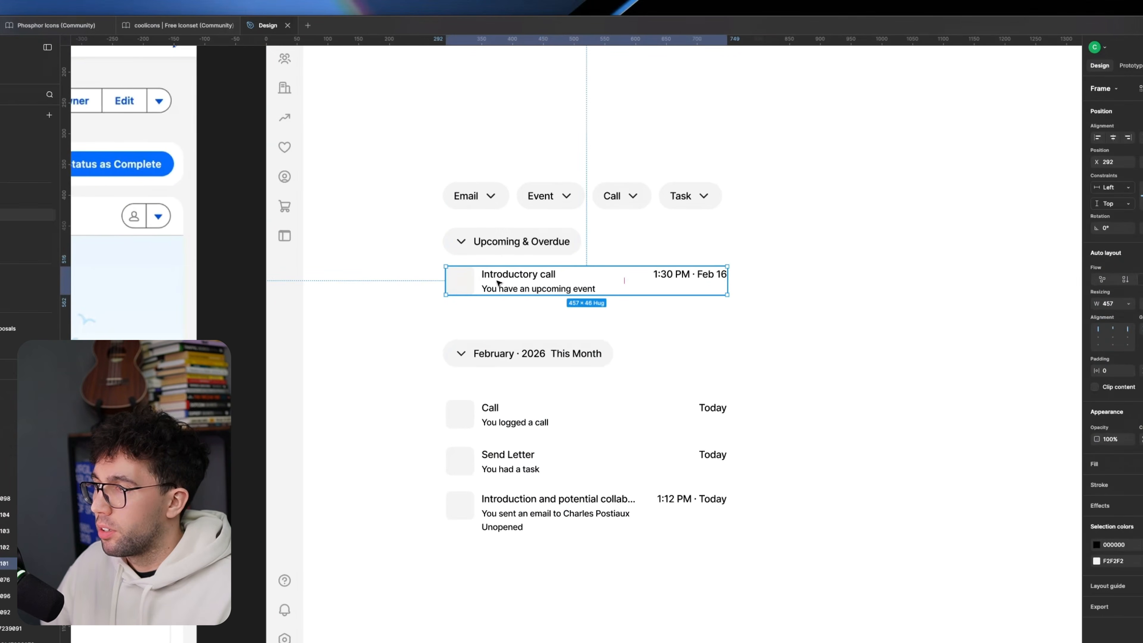
click(359, 327)
mouse_move(360, 327)
mouse_down()
mouse_move(915, 334)
mouse_move(1031, 327)
mouse_move(880, 333)
mouse_move(1142, 322)
mouse_up()
key(r)
drag(339, 346, 345, 390)
key(Delete)
drag(934, 375, 773, 359)
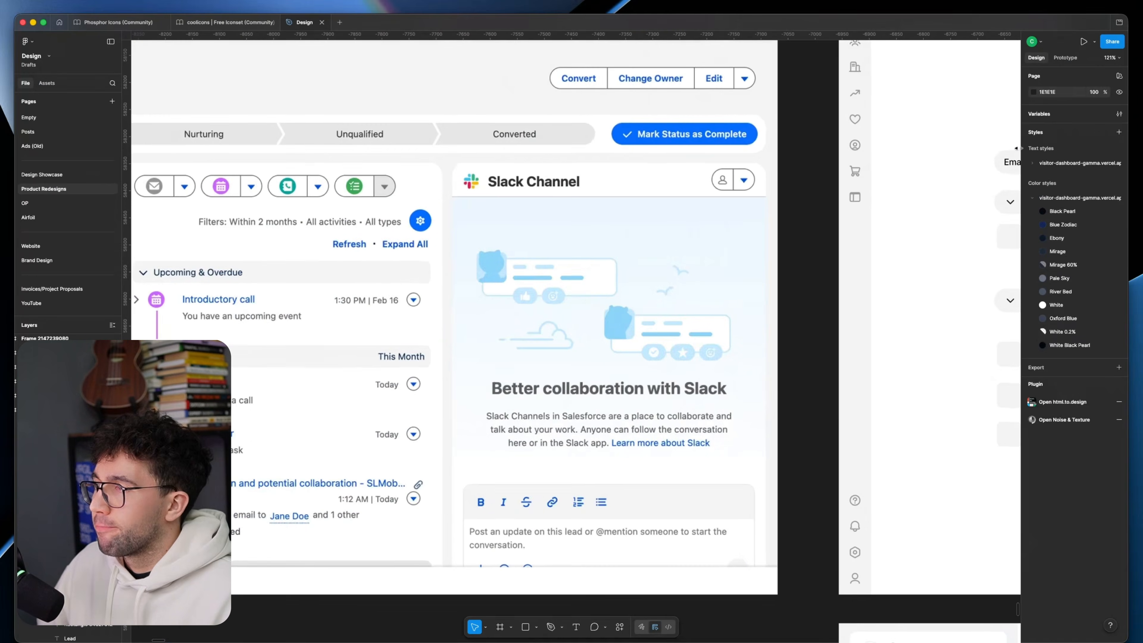
Step: Add Refresh, Expand and Settings pill buttons in a row below the new activity list
drag(375, 264, 517, 262)
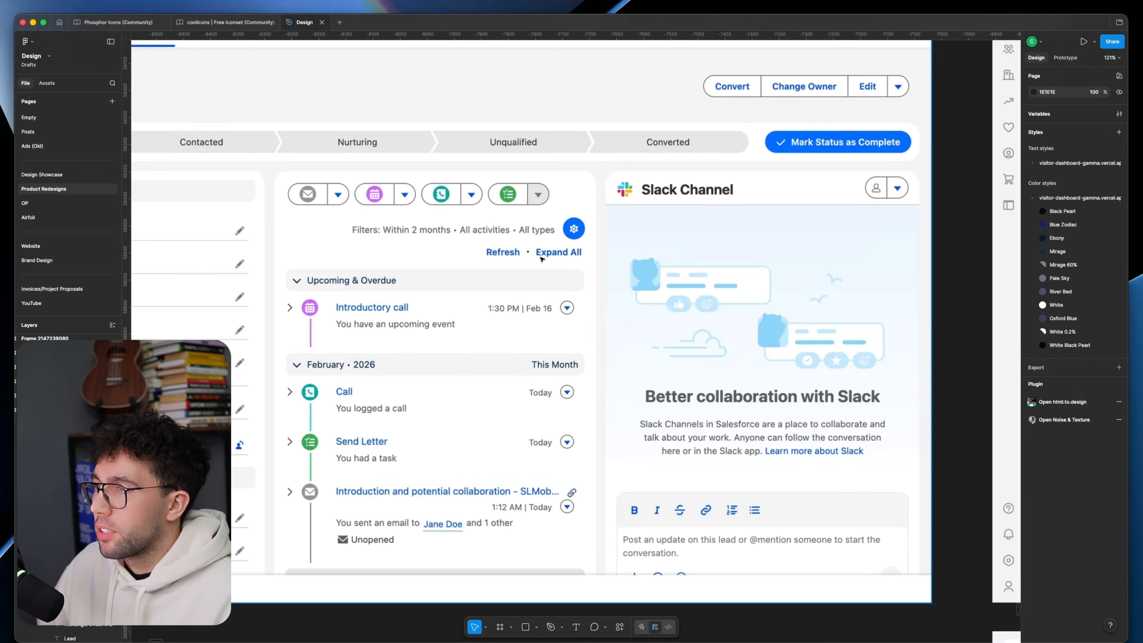
key(r)
mouse_move(339, 528)
mouse_down()
mouse_move(542, 572)
mouse_move(534, 550)
mouse_move(478, 553)
mouse_up()
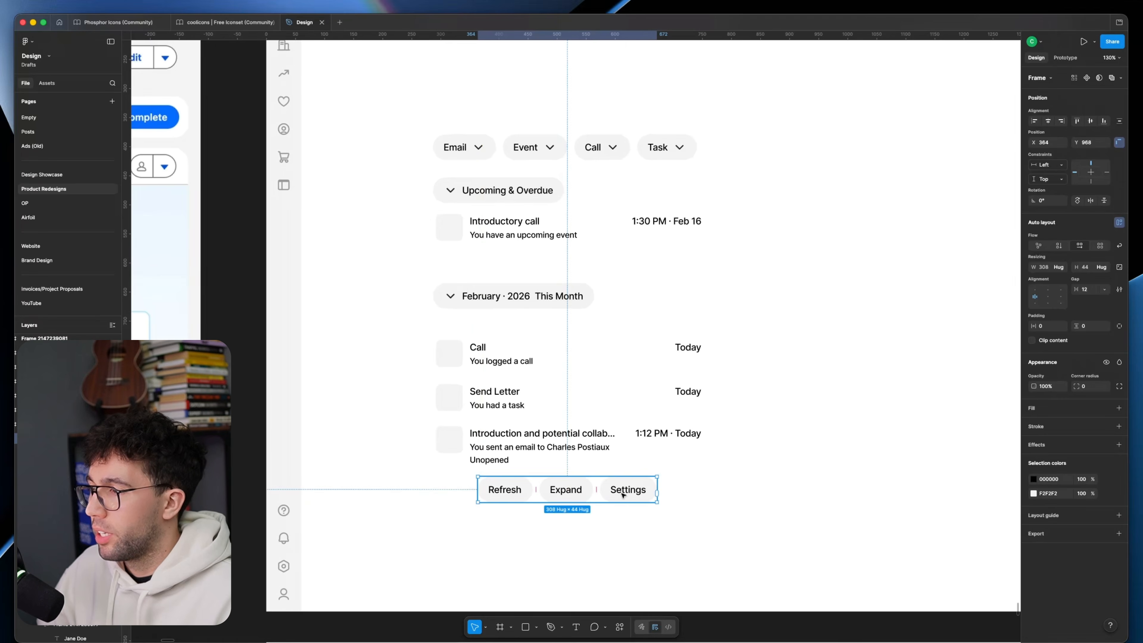
mouse_move(623, 494)
mouse_down()
mouse_move(625, 454)
mouse_move(629, 481)
mouse_up()
click(720, 441)
scroll(721, 440, down, 2)
Step: Duplicate the whole activity layout into the empty space beside the first version
click(577, 266)
scroll(511, 285, up, 2)
drag(500, 429, 699, 429)
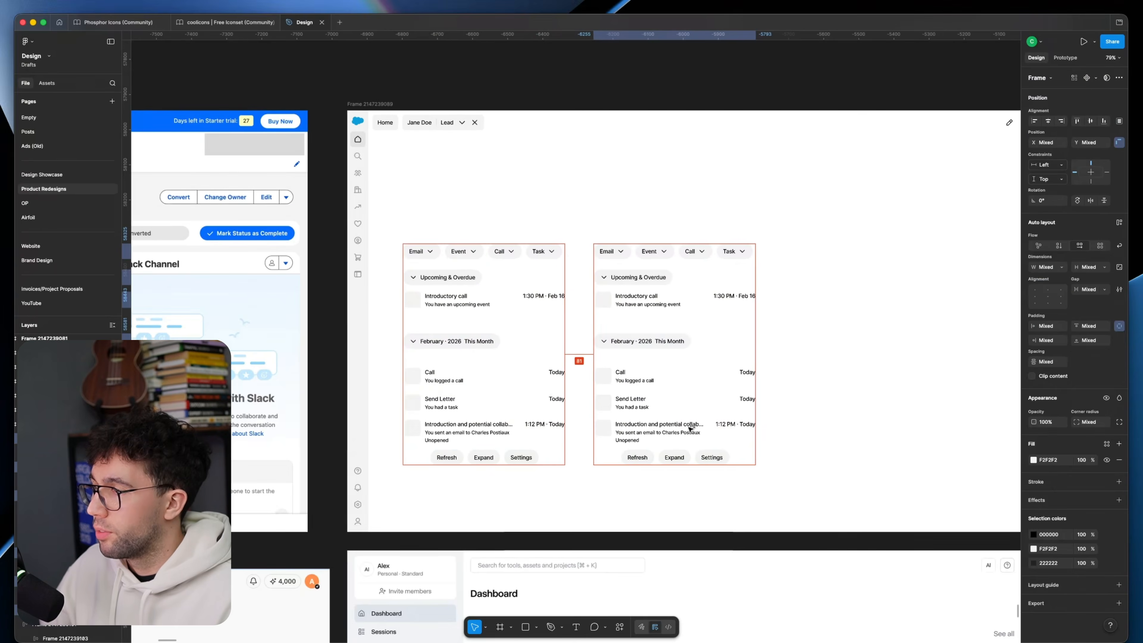
scroll(680, 373, up, 4)
Step: Give the four activity rows in the duplicate a white FFFFFF fill and 12 px padding on all sides
click(605, 263)
shift+click(625, 383)
shift+click(630, 423)
shift+click(635, 460)
click(1073, 430)
click(1088, 410)
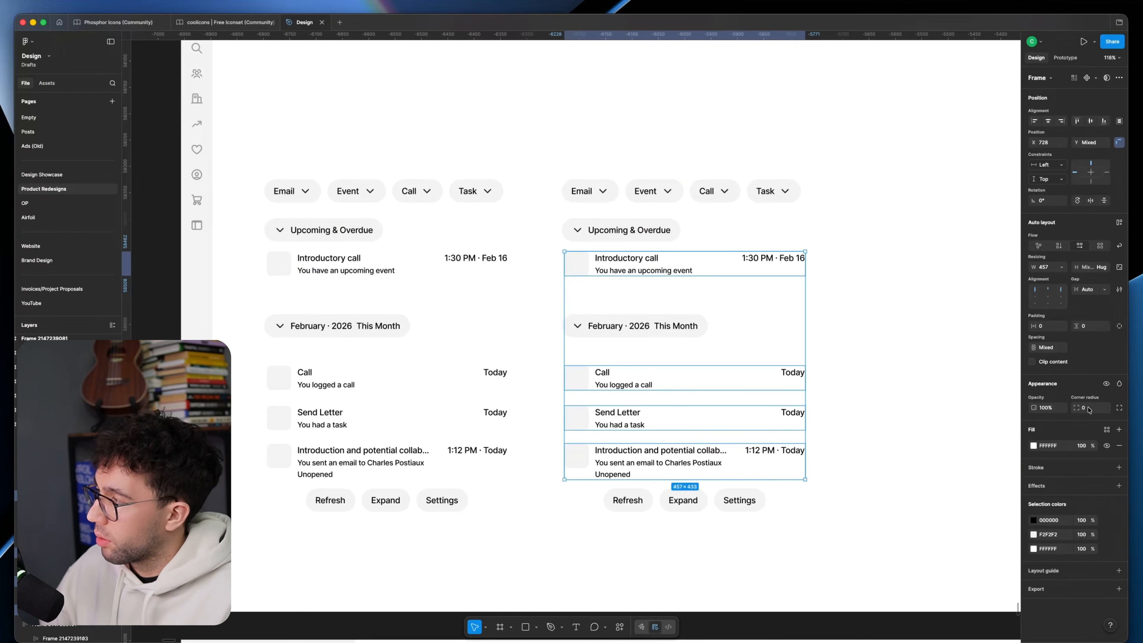
click(1047, 326)
text(12)
key(Tab)
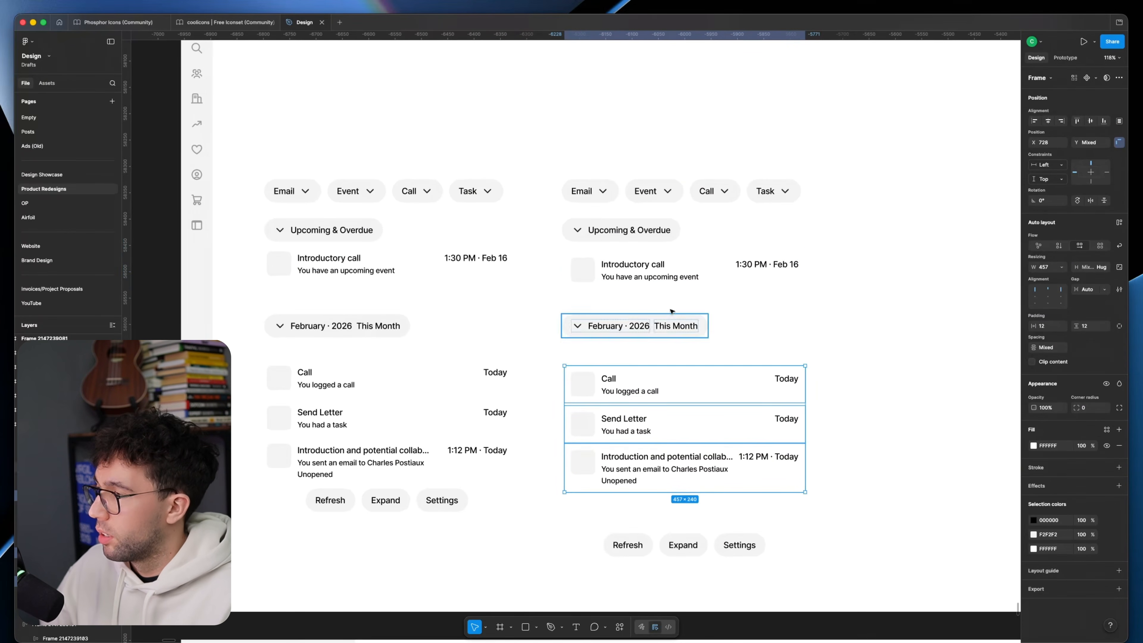
shift+click(674, 265)
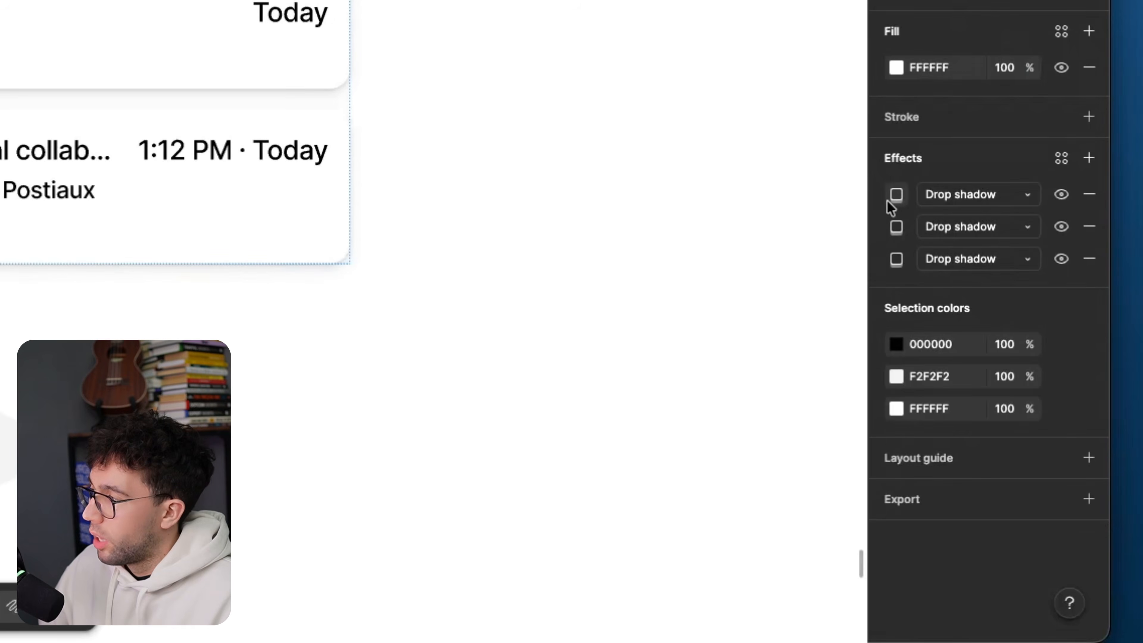
Step: Style the four rows as rounded cards with three layered drop shadows, including Y 1 blur 1 and Y 2 blur 4 in 676D7C at 12%
click(1034, 501)
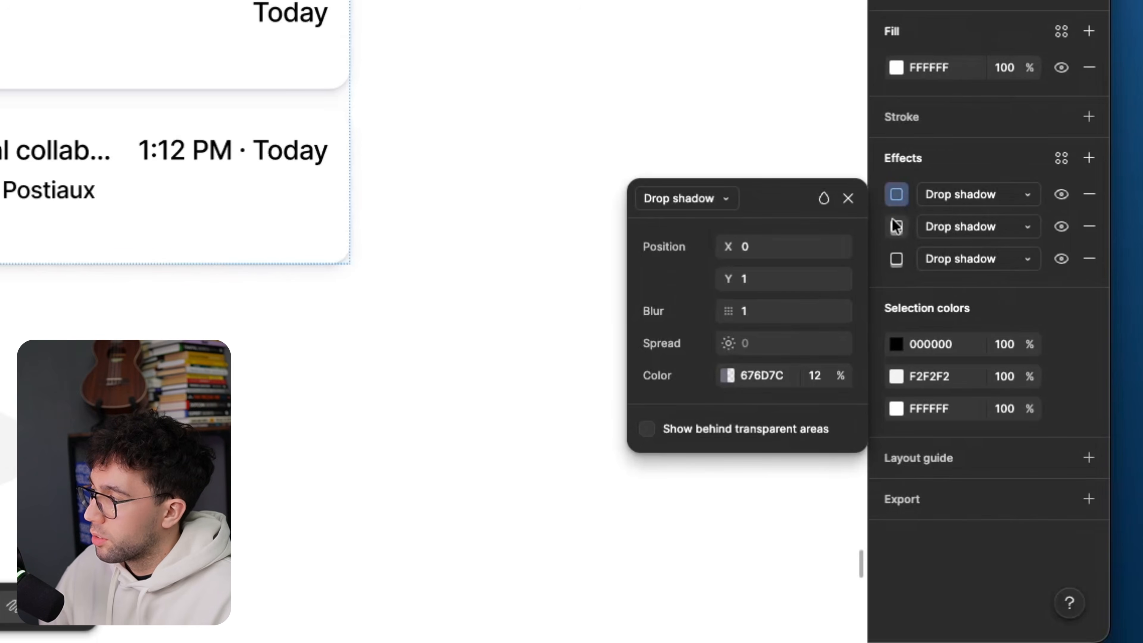
click(897, 227)
click(897, 259)
click(896, 226)
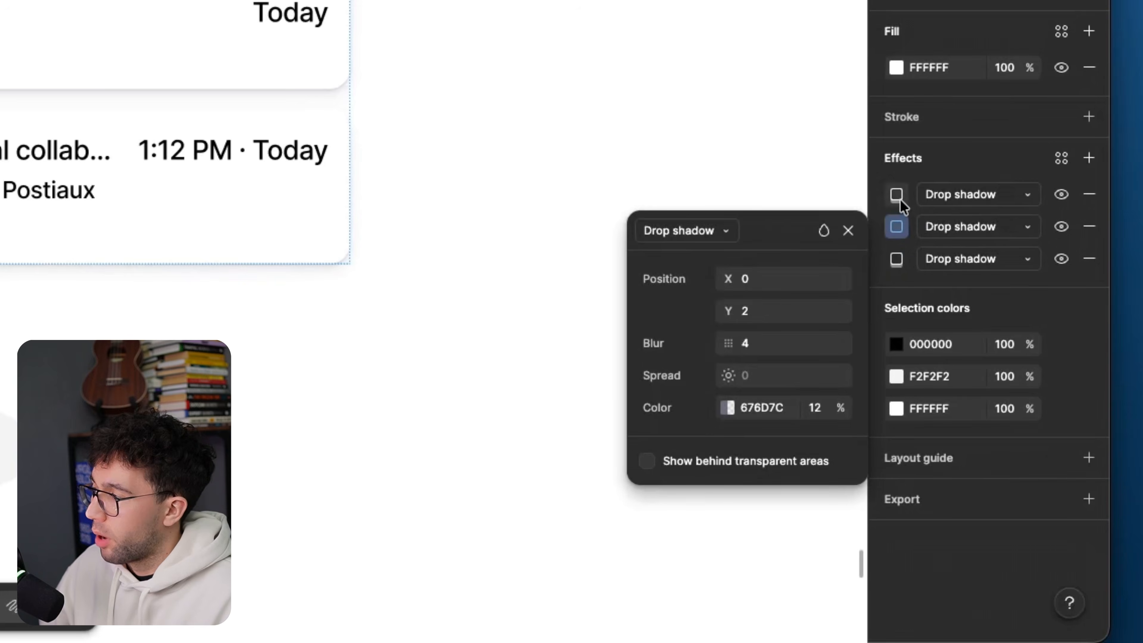
click(896, 194)
click(897, 226)
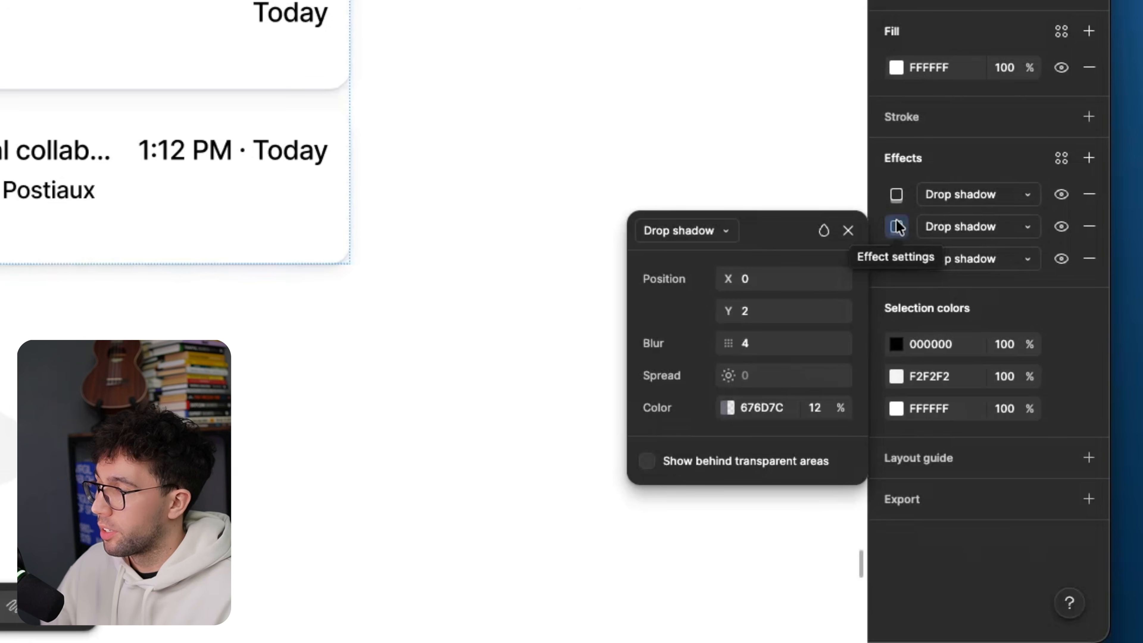
click(538, 23)
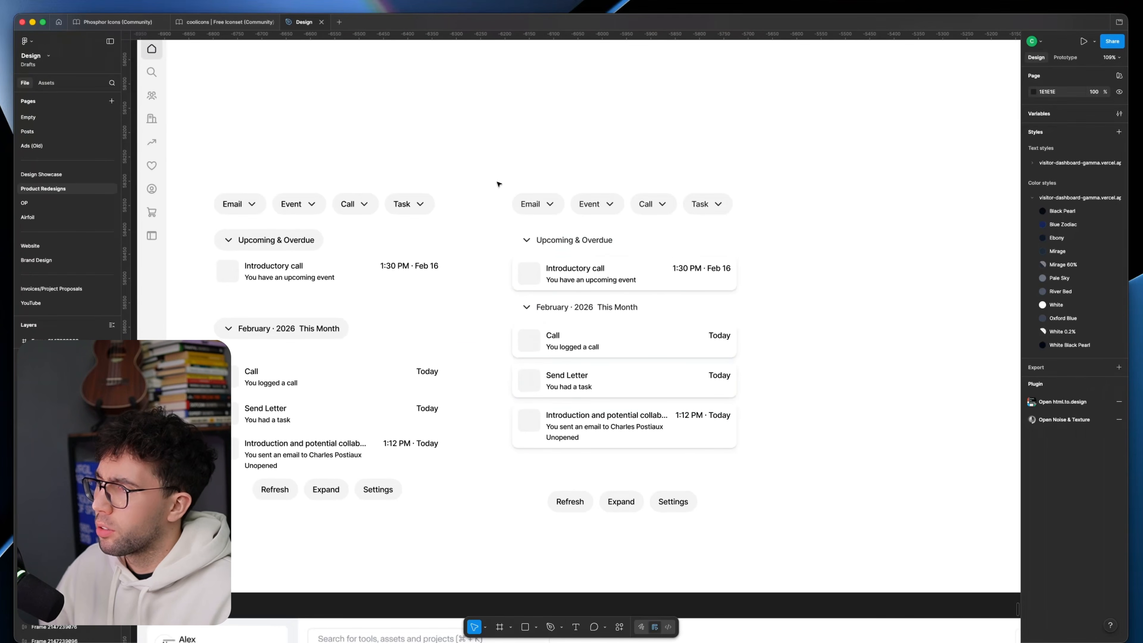
Step: Try a light grey background rectangle of about 632 × 792 behind the duplicated activity layout
key(r)
drag(489, 169, 797, 548)
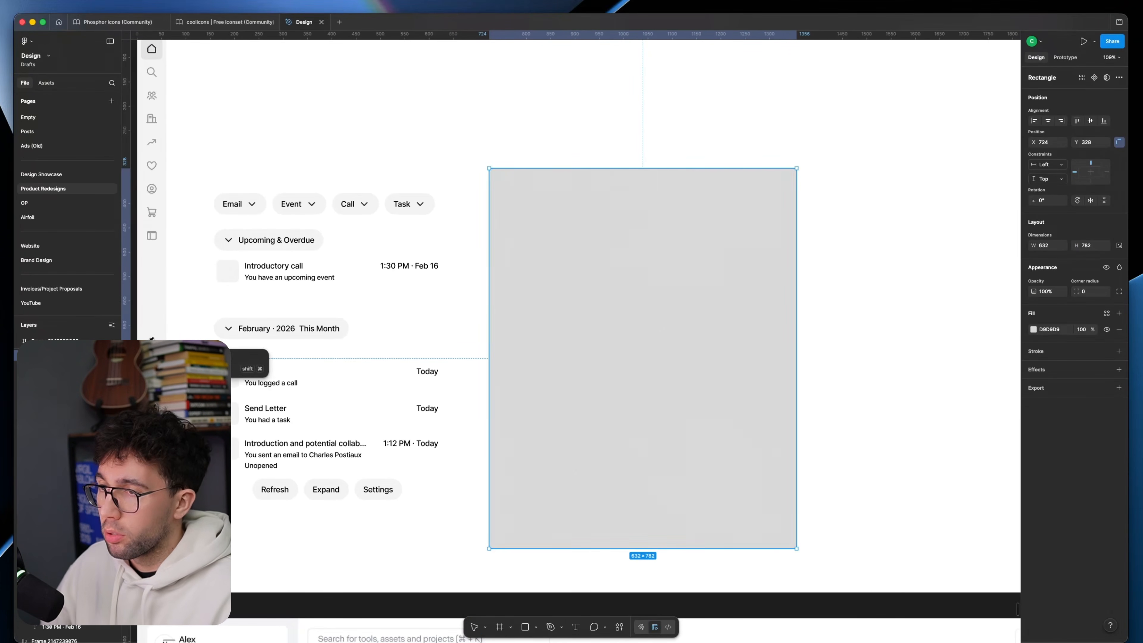
click(147, 345)
key(super+v)
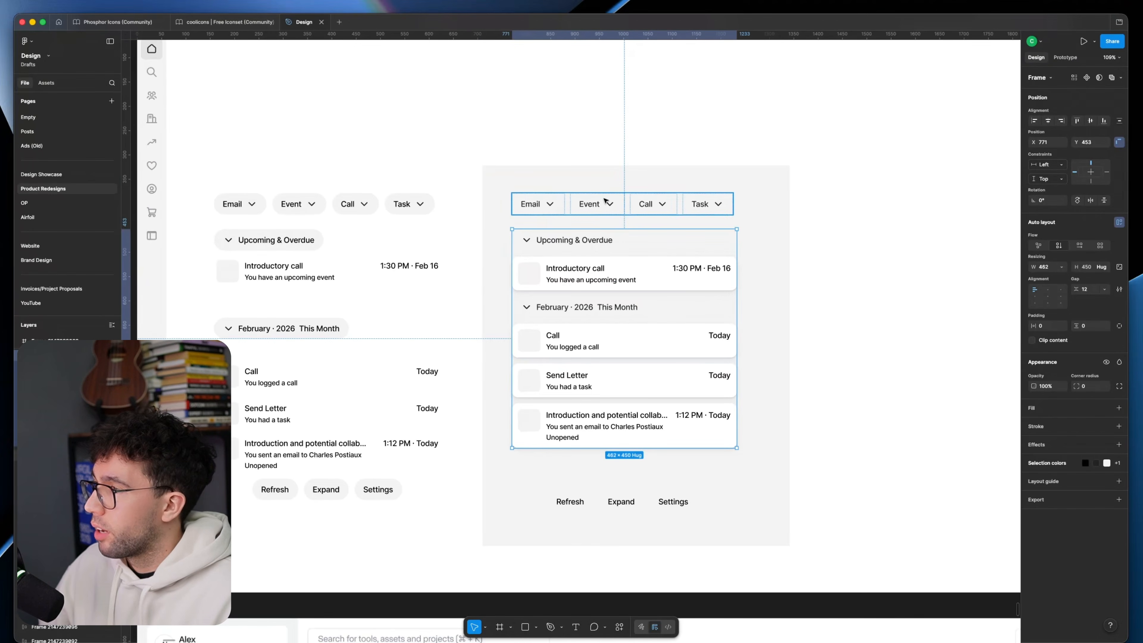
Step: Try wrapping the duplicated layout in a bordered auto layout container with 24 px padding, a 30 px gap and a 1 px E2E2E2 stroke
key(shift+a)
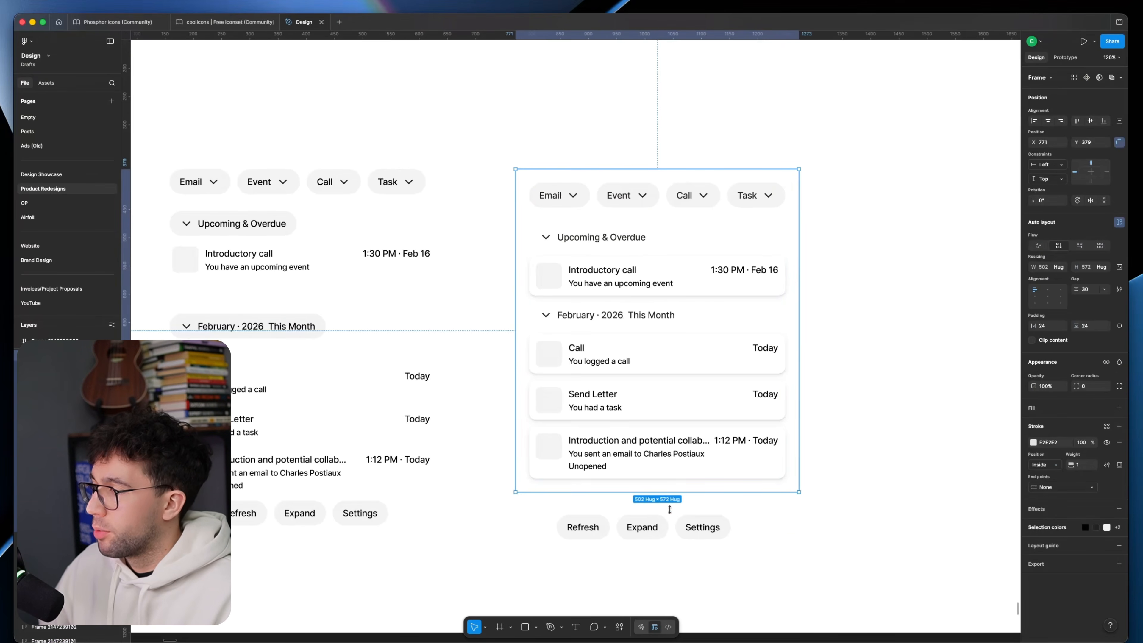
drag(703, 529, 720, 519)
click(850, 482)
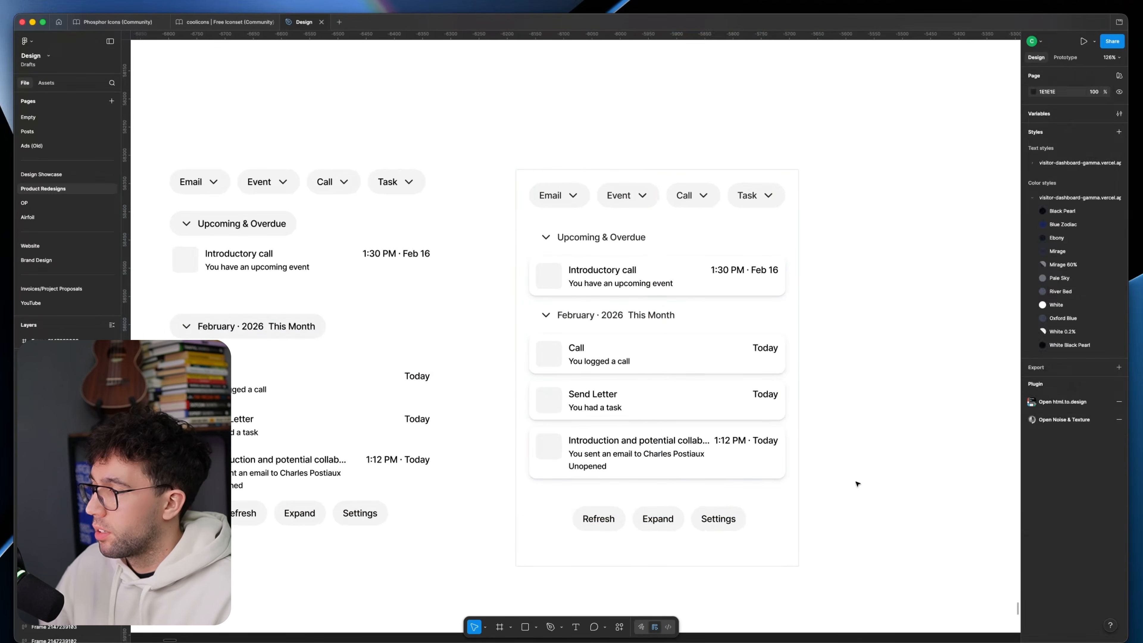
scroll(639, 387, down, 3)
click(643, 347)
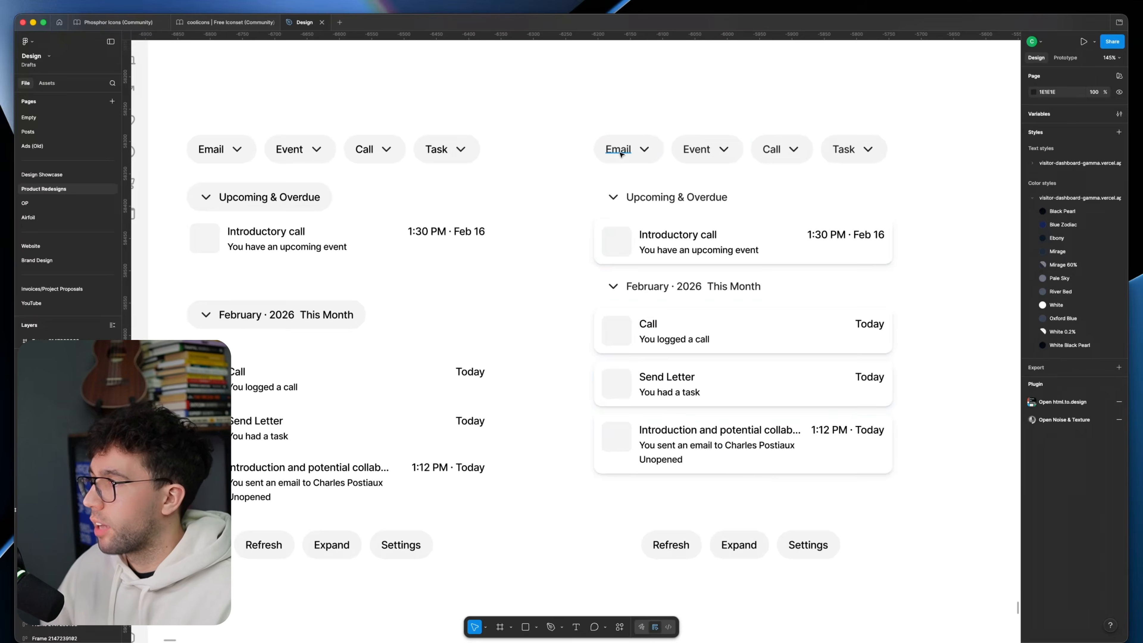
Step: Examine how the original activity timeline uses icons for its button types and entries
super+click(619, 153)
scroll(617, 164, down, 4)
scroll(536, 249, left, 10)
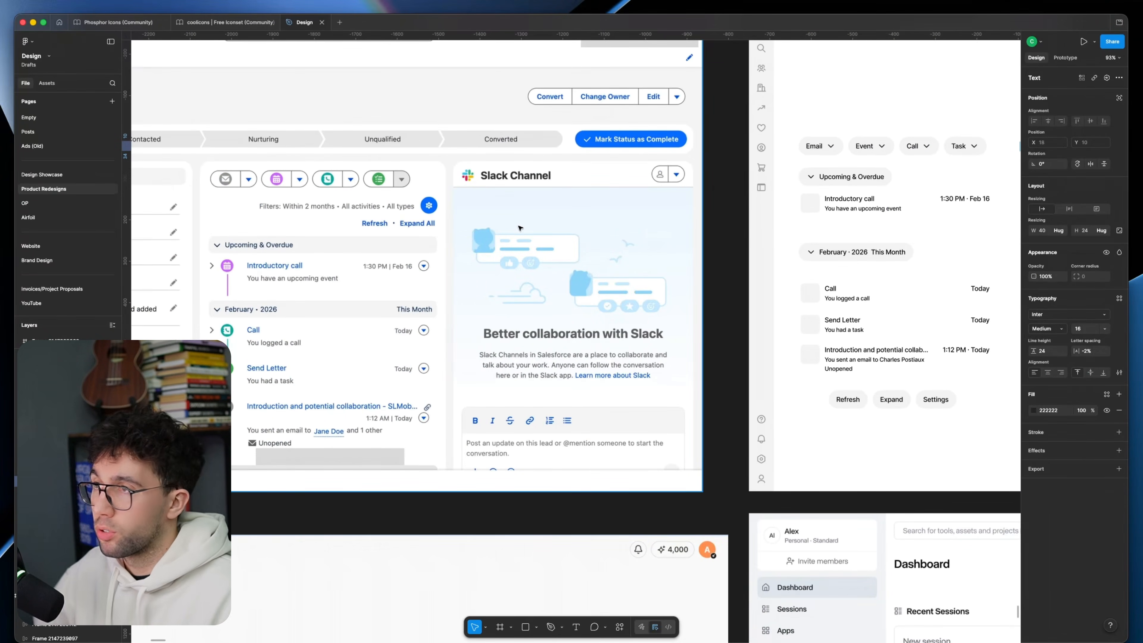
scroll(445, 213, right, 8)
scroll(494, 270, left, 10)
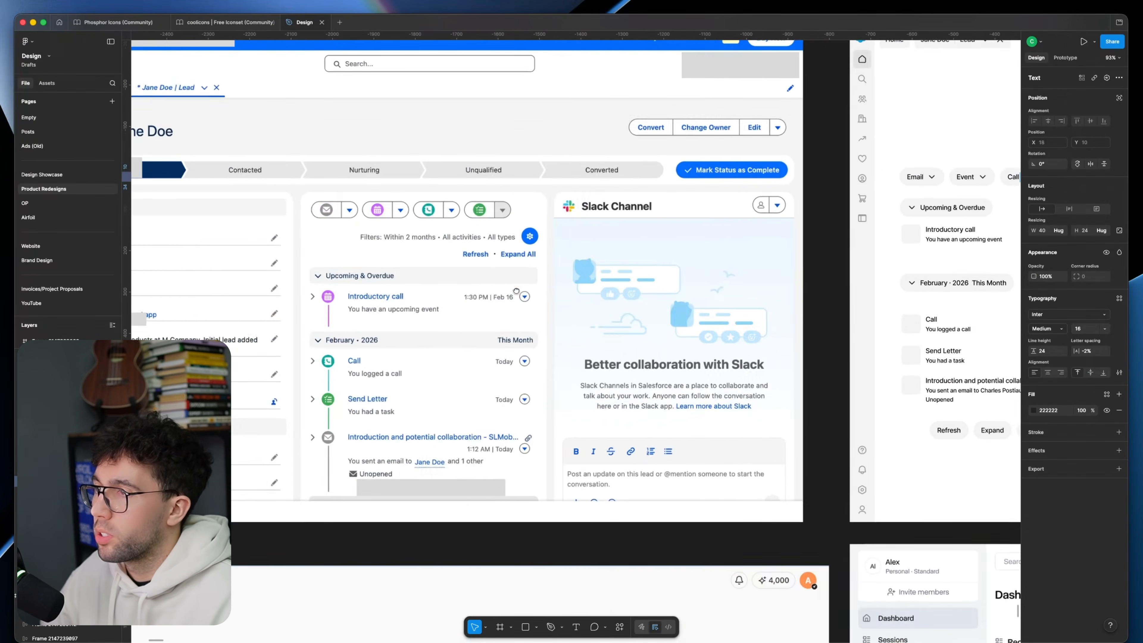
scroll(516, 290, down, 3)
scroll(540, 297, right, 8)
scroll(562, 307, up, 4)
Step: Group the Introductory call card's placeholder and text in a horizontal auto layout with a 12 px gap
click(571, 303)
shift+click(615, 308)
key(shift+a)
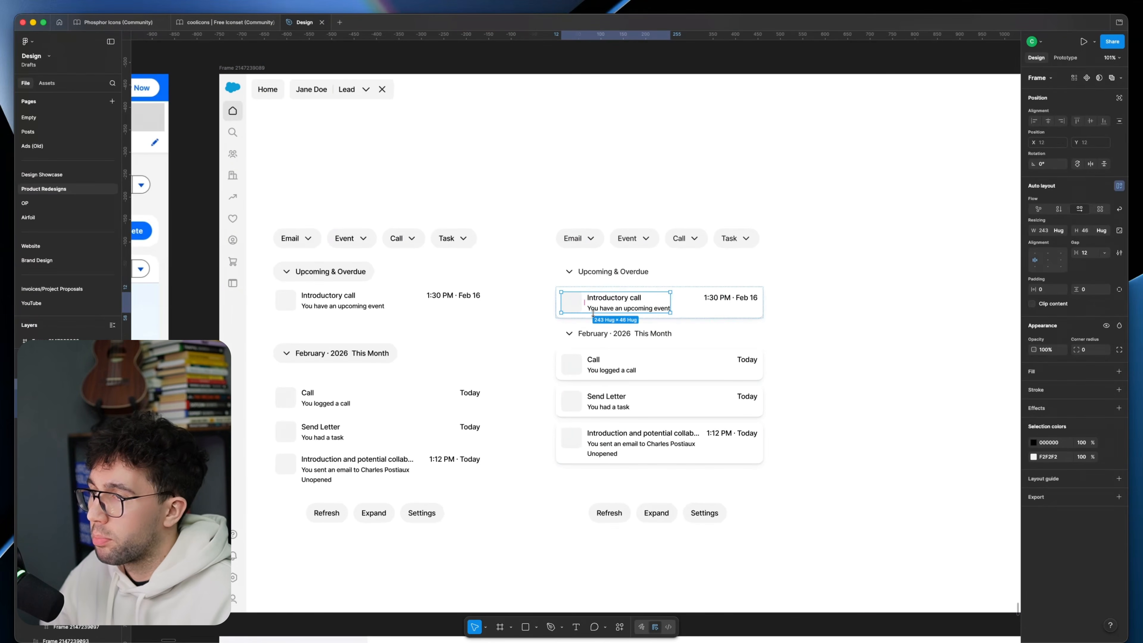
scroll(643, 299, up, 5)
double_click(641, 297)
double_click(641, 297)
scroll(652, 299, down, 7)
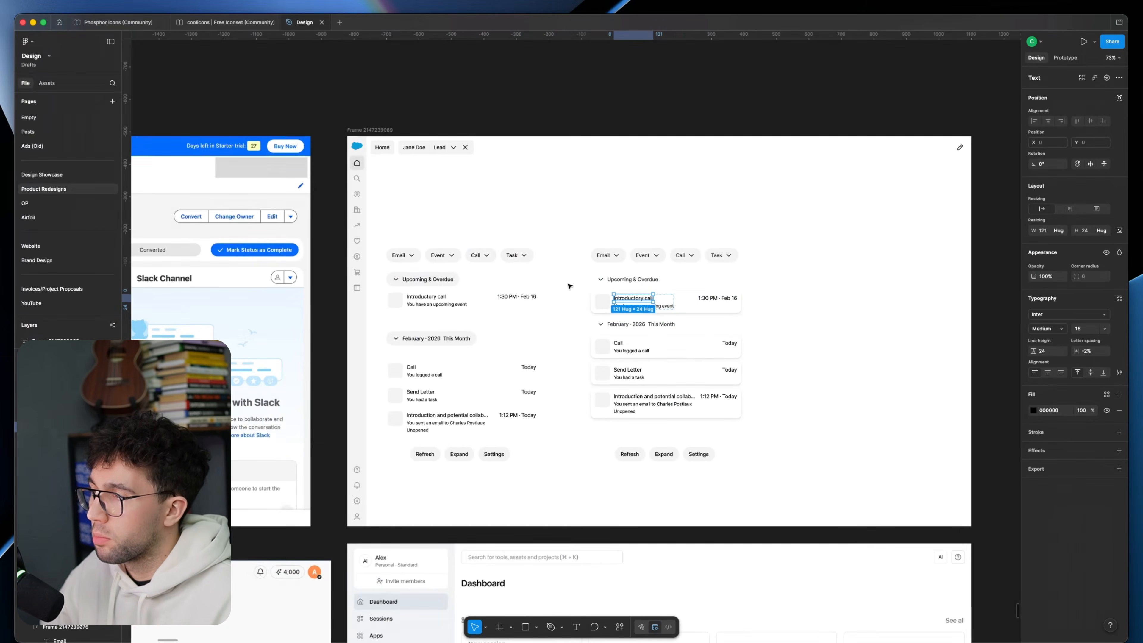
Step: Try sketching a freehand arrow from the Introductory call card's placeholder to the Email button
scroll(585, 335, left, 5)
scroll(765, 297, right, 4)
scroll(652, 326, up, 5)
key(shift+p)
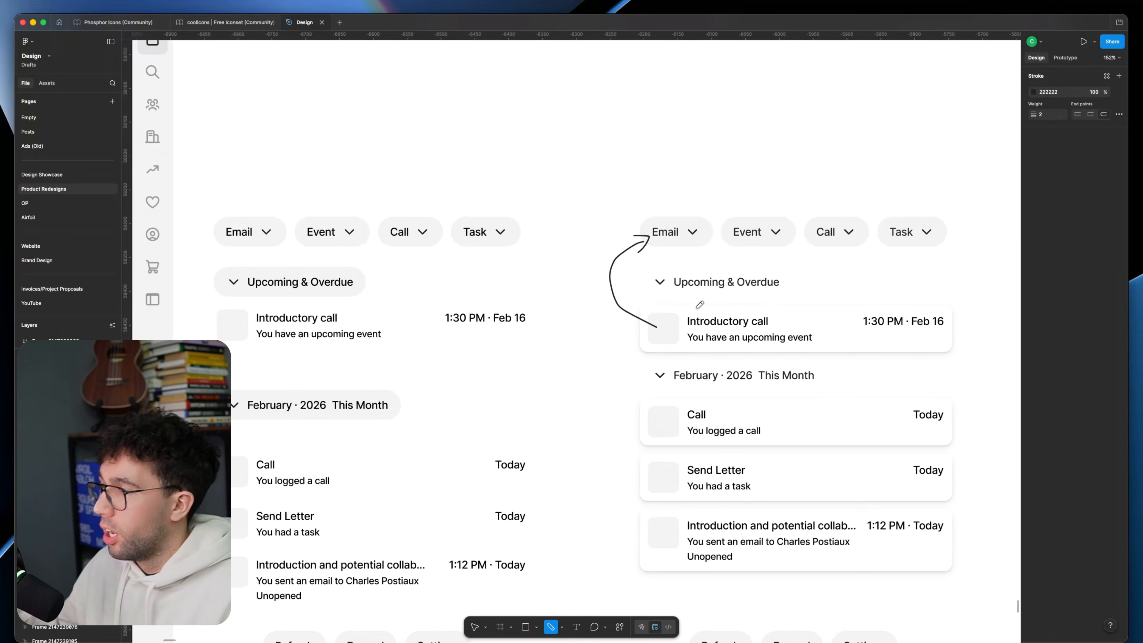
key(Escape)
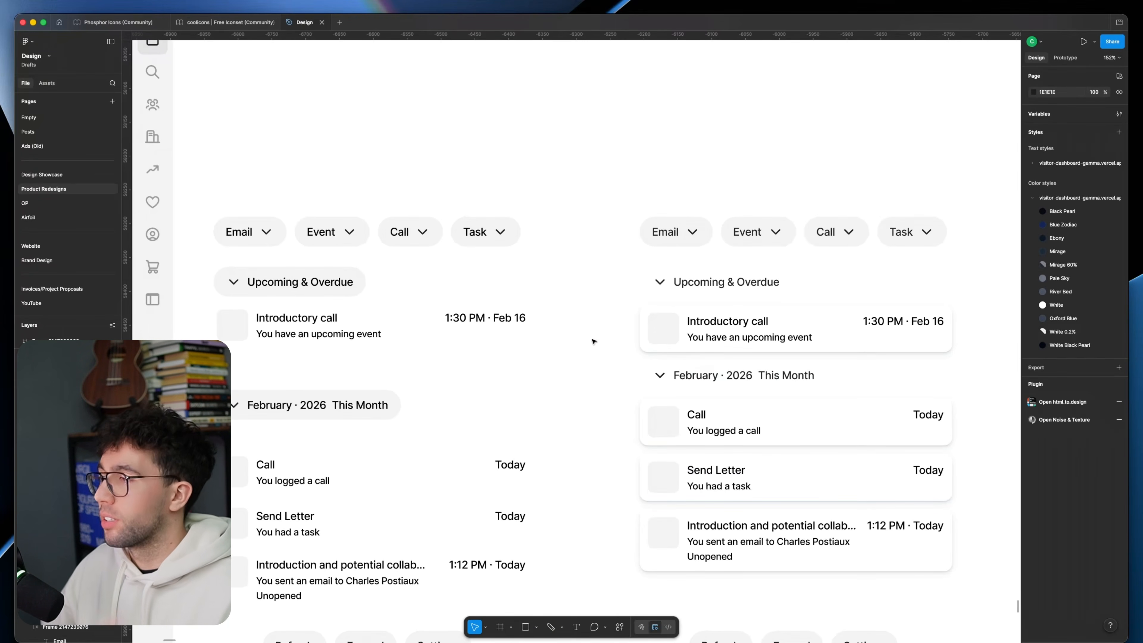
Step: Draw a small grey square of about 9 × 9 px in the Introductory call card's text stack
super+click(756, 322)
scroll(766, 321, up, 6)
key(r)
drag(779, 322, 794, 338)
scroll(549, 320, up, 3)
drag(544, 315, 541, 311)
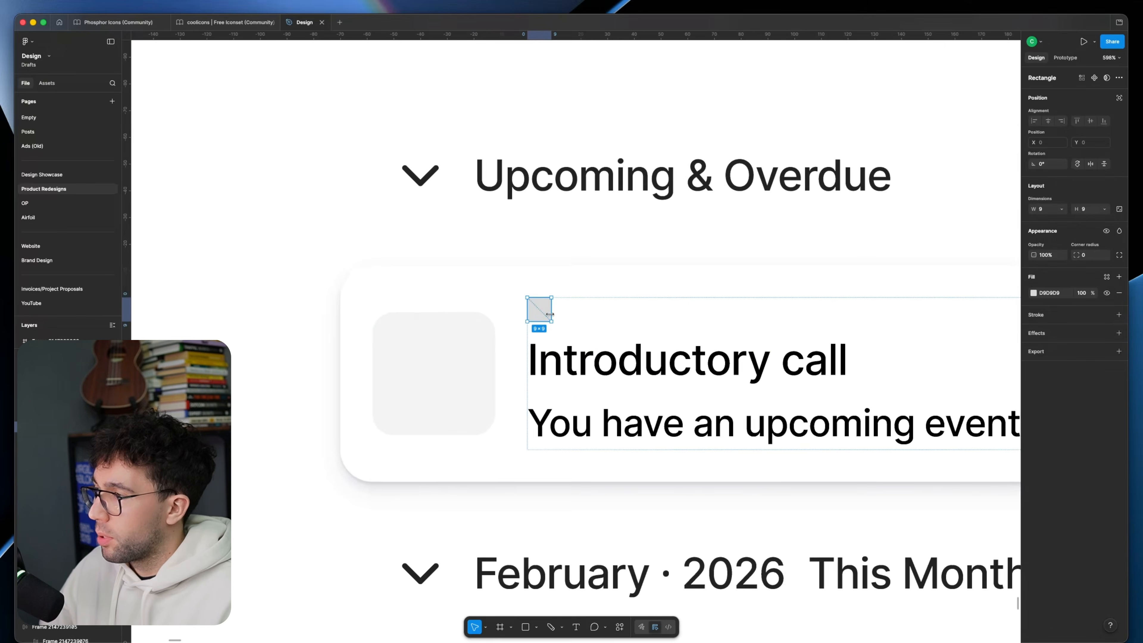
Step: Combine the Introductory call title and the rounded grey marker in a horizontal auto layout with a 6 px gap
shift+click(794, 360)
key(shift+a)
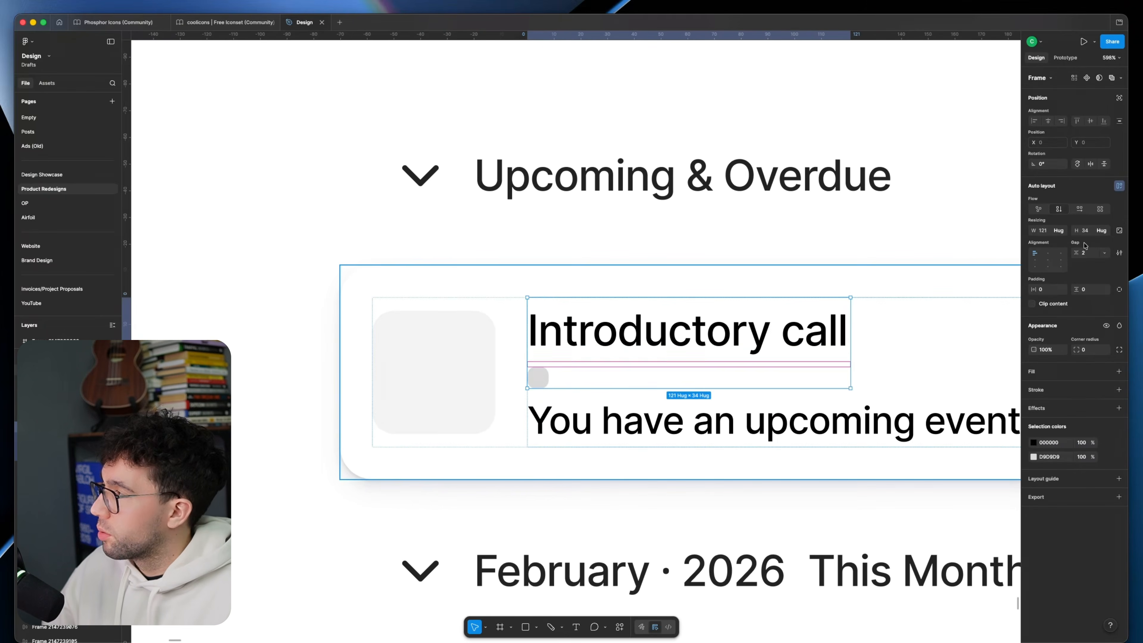
click(1079, 209)
click(1087, 253)
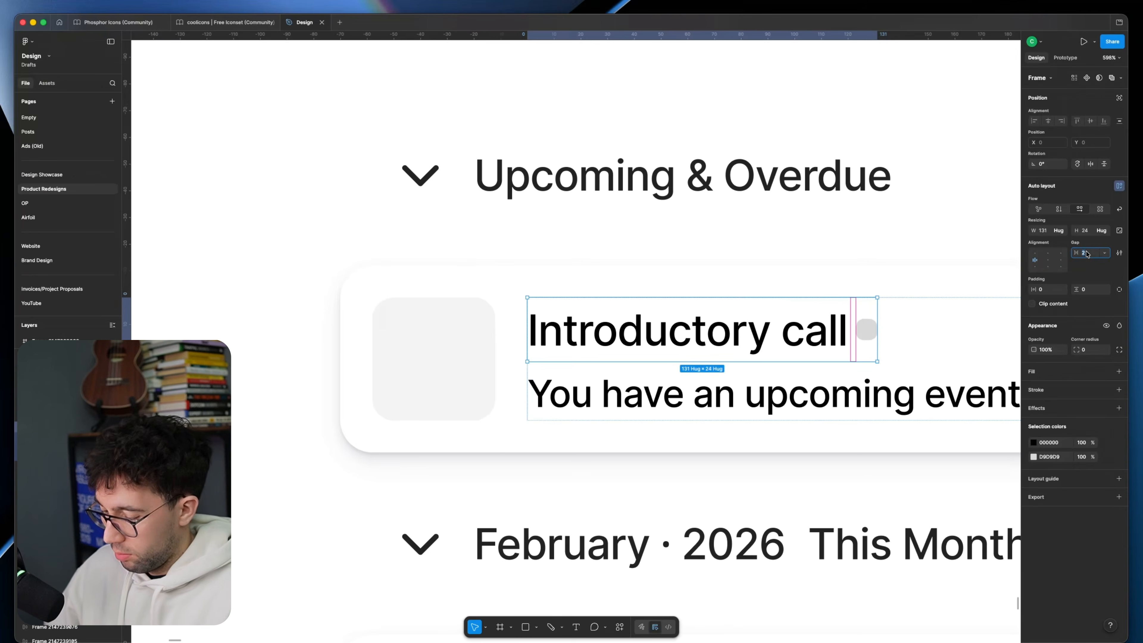
text(6)
key(Return)
scroll(731, 311, down, 8)
Step: Delete the grey icon placeholder from the Introductory call card
click(737, 294)
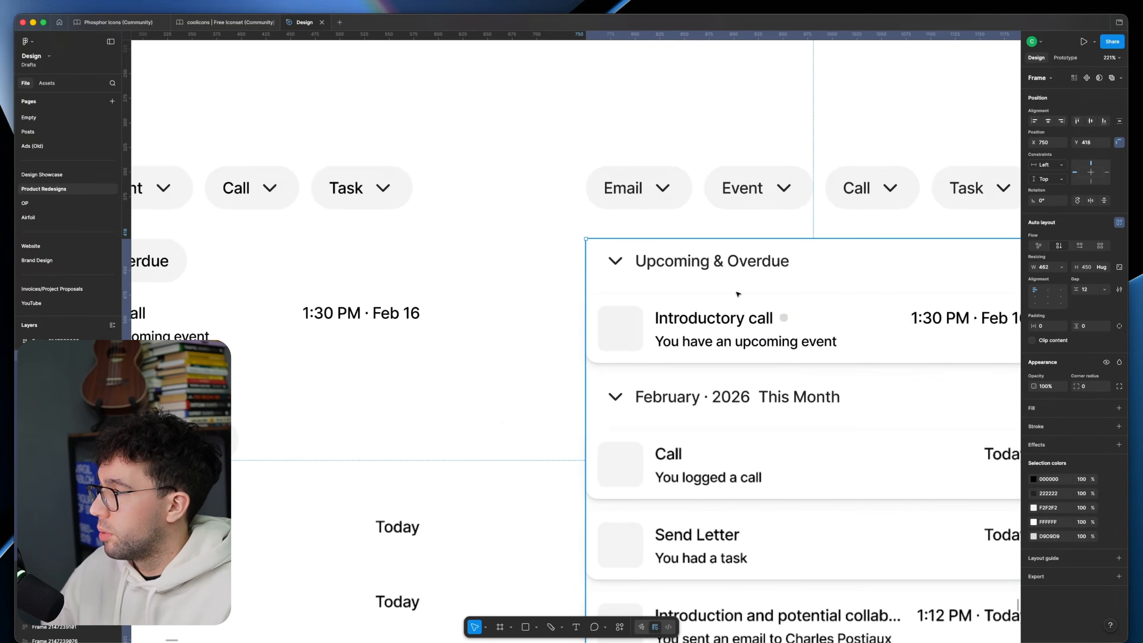
super+click(671, 337)
key(super+shift+g)
click(628, 332)
key(BackSpace)
Step: Duplicate the small grey marker into the Email button between its label and chevron
scroll(634, 315, down, 6)
scroll(638, 310, up, 4)
super+click(614, 317)
drag(565, 224, 562, 223)
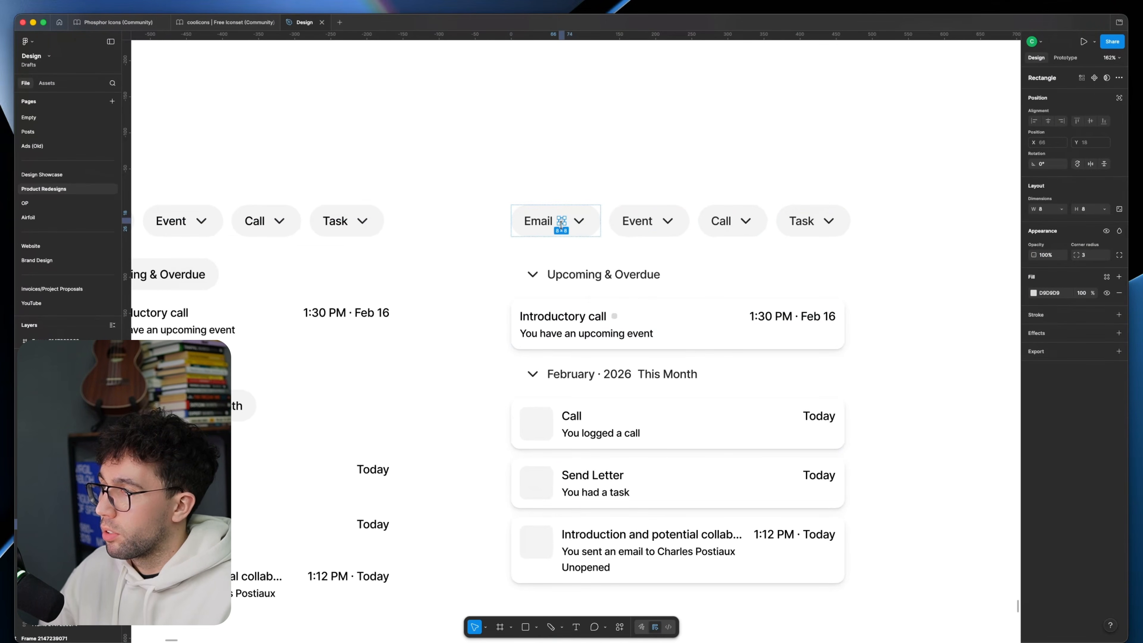
Step: Try a freehand double-headed arrow linking the Email button's marker to the marker beside the Introductory call title
click(569, 198)
scroll(573, 196, down, 3)
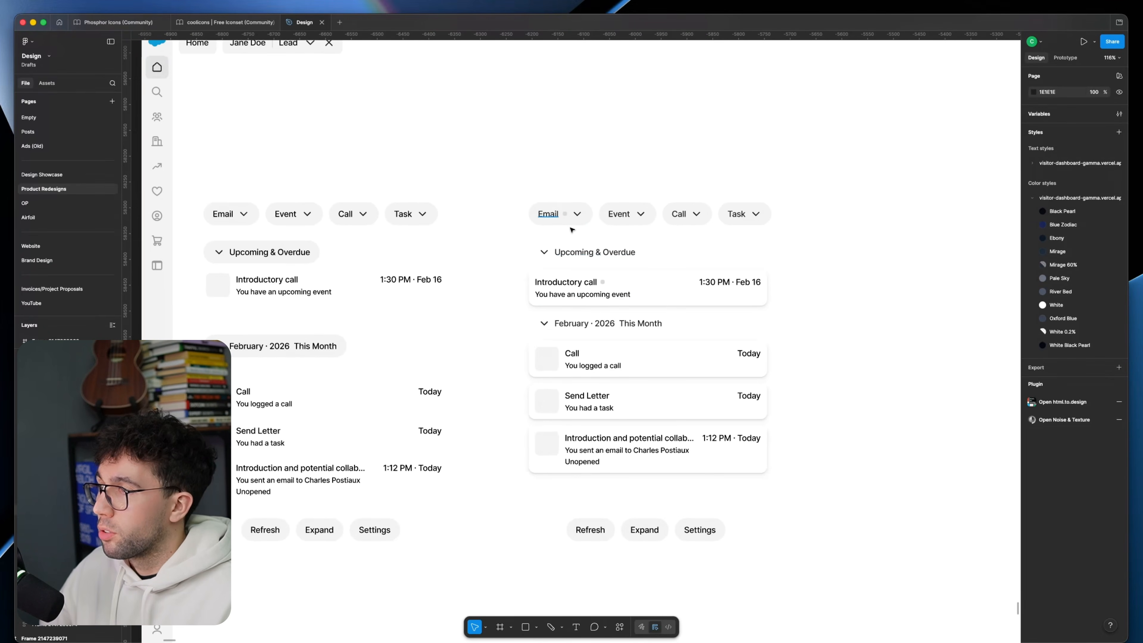
scroll(585, 244, up, 3)
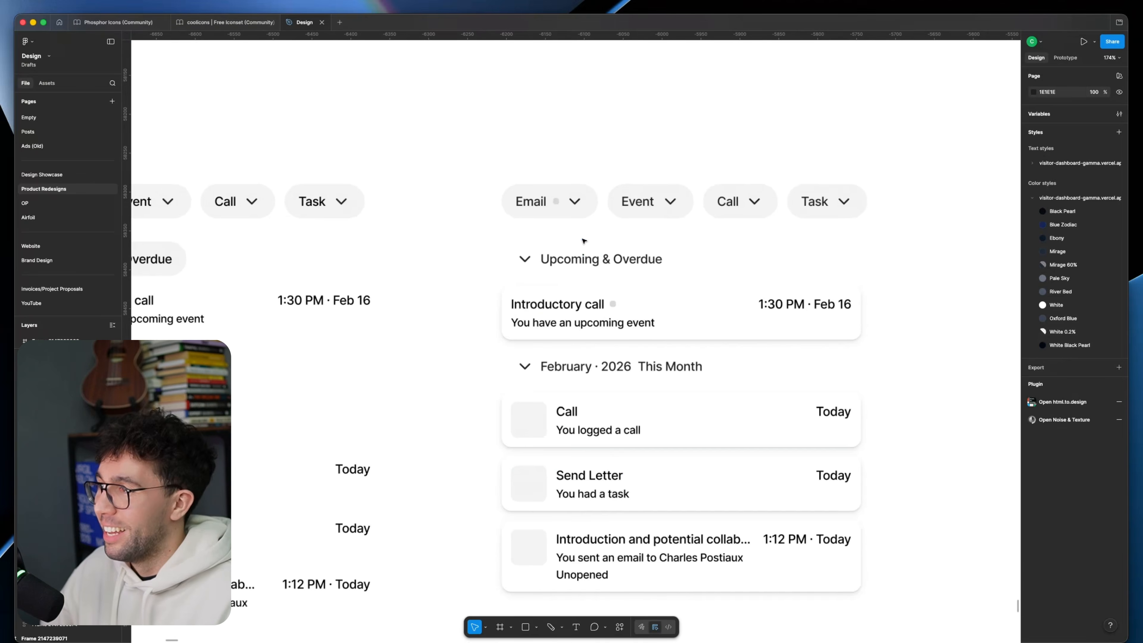
key(p)
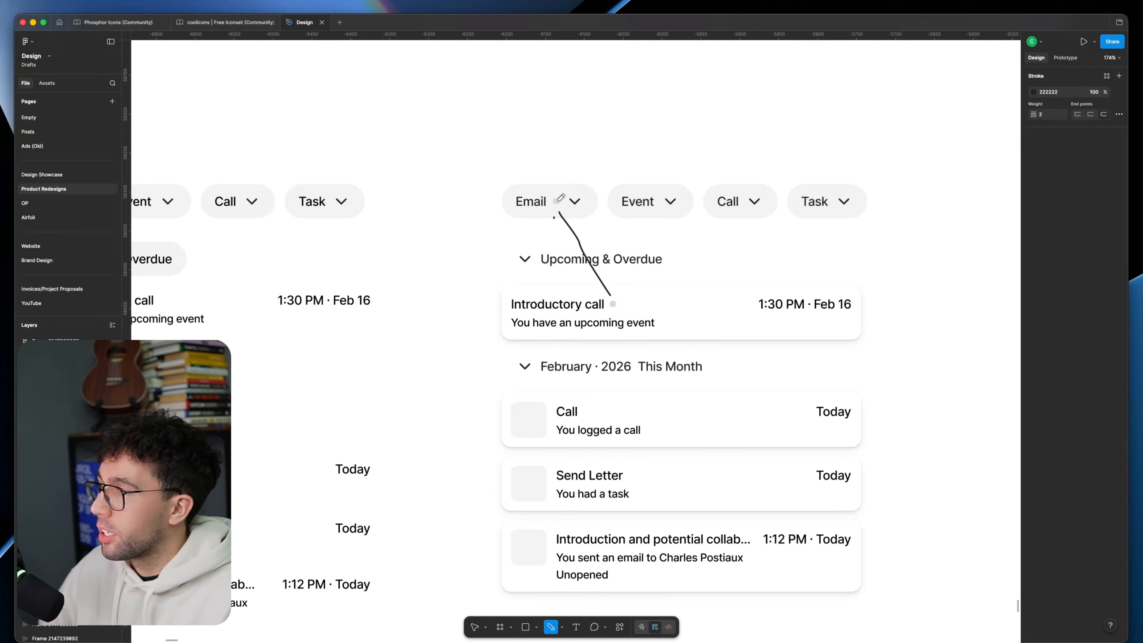
scroll(580, 226, down, 5)
scroll(560, 212, up, 6)
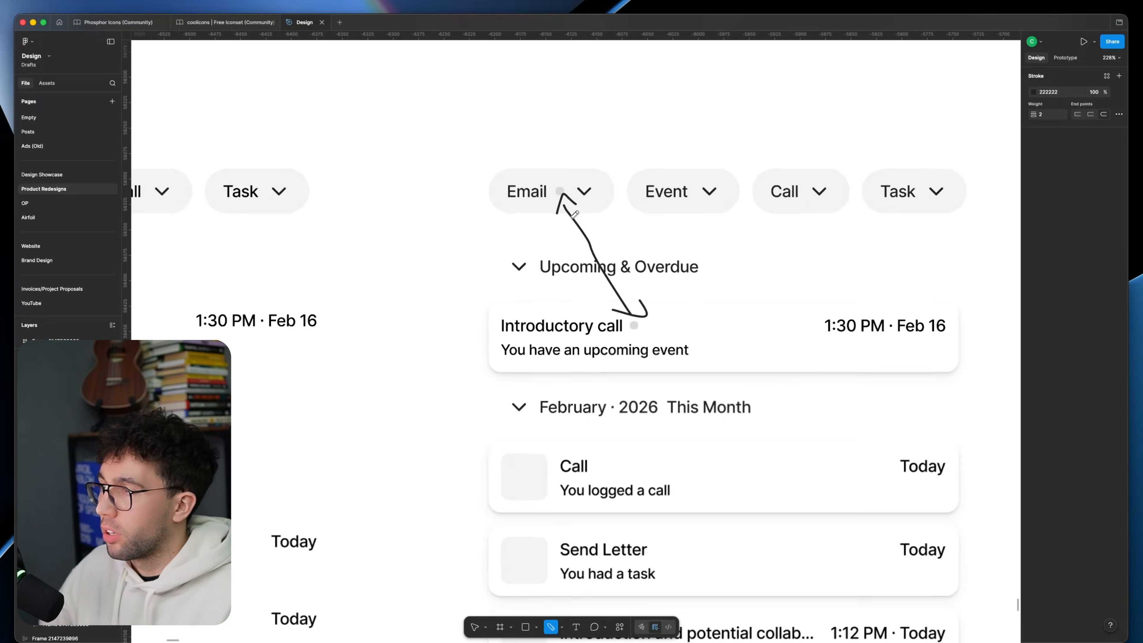
scroll(574, 216, down, 6)
key(super+z)
key(super+z)
key(super+z)
key(v)
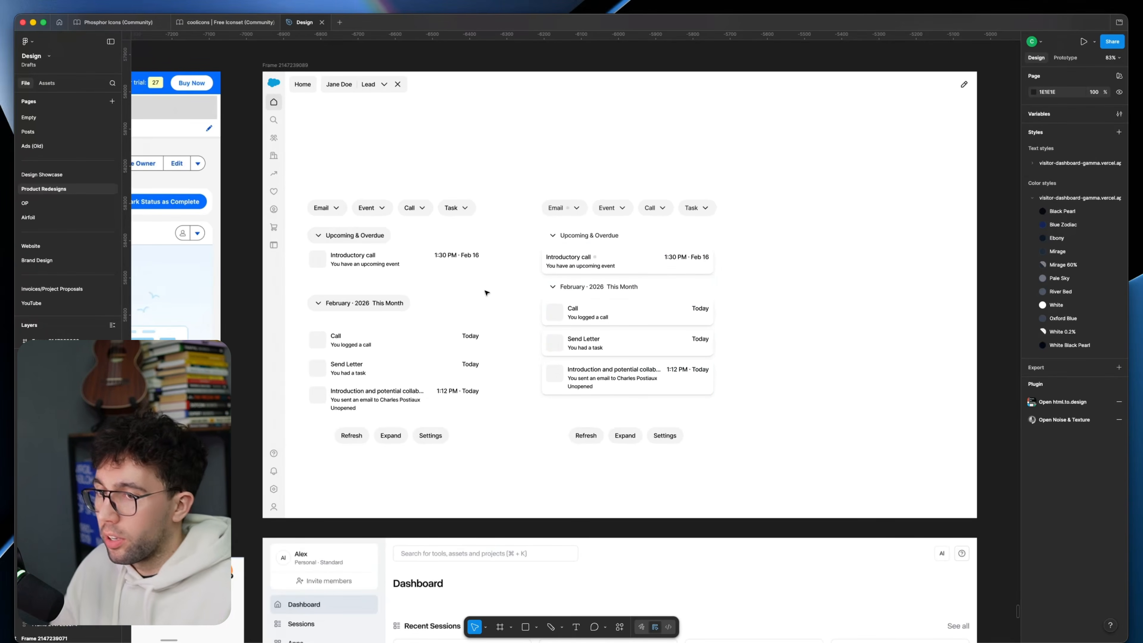
Step: Undo the marker additions in the Email button and Introductory call card, along with the card's placeholder deletion
scroll(353, 362, left, 8)
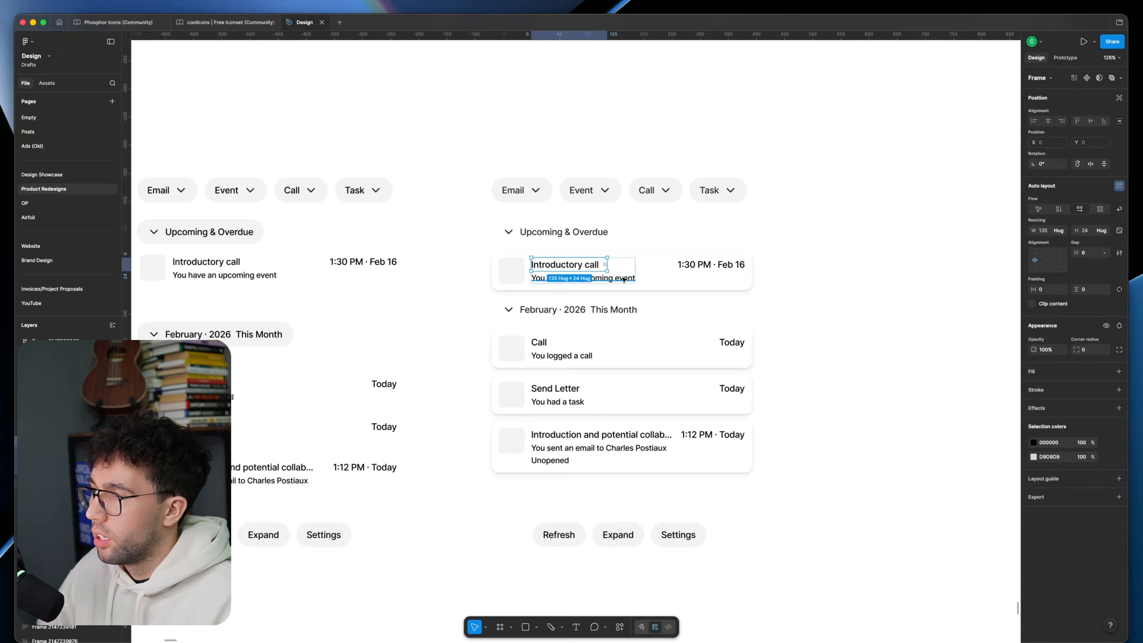
key(super+z)
key(super+z)
key(super+z)
key(super+z)
key(super+z)
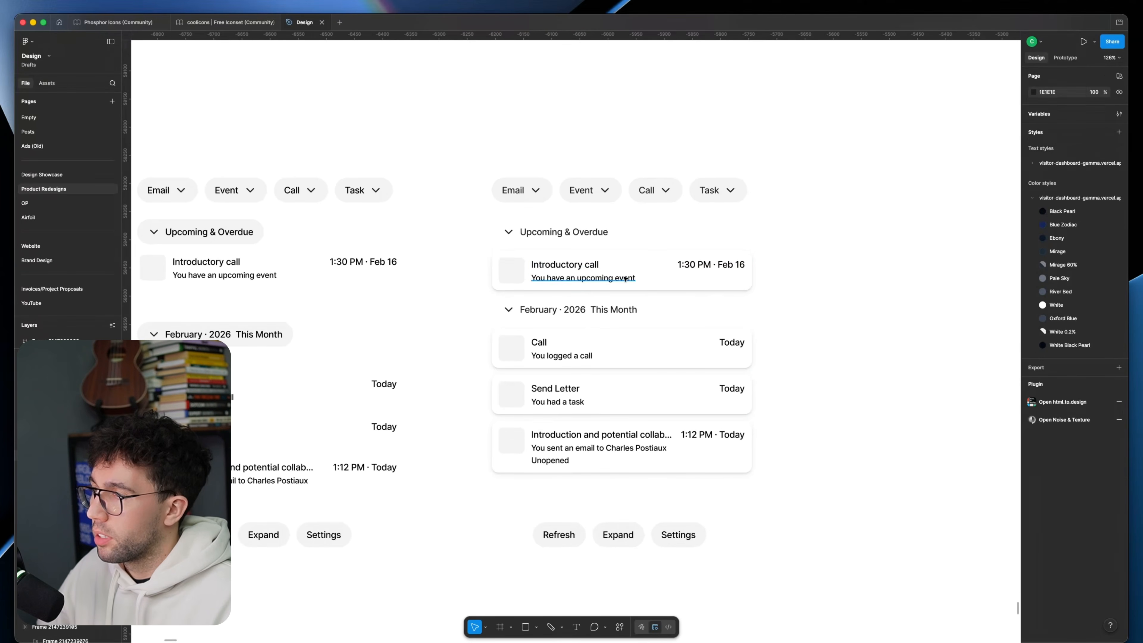
Step: Duplicate the card-based timeline column, including its activity buttons and footer actions, to the right of the original
scroll(486, 278, down, 2)
scroll(486, 315, right, 3)
drag(481, 407, 739, 403)
key(Escape)
scroll(703, 351, right, 1)
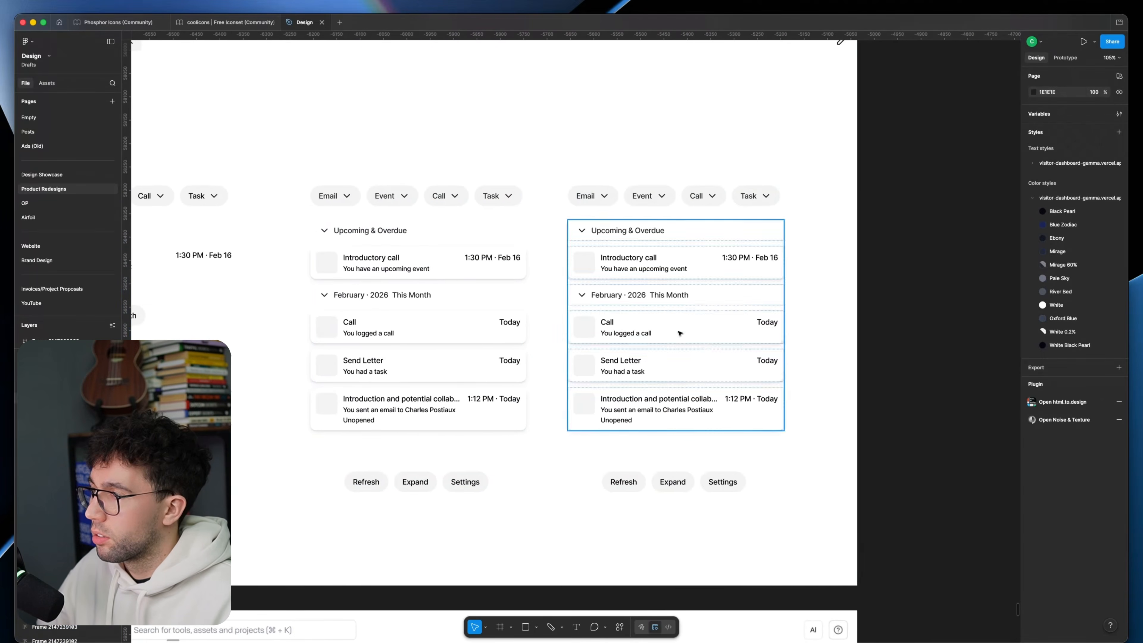
Step: Compare the two card-based timelines, checking the status dots beside the card titles and the Email button's chevron
scroll(702, 350, up, 3)
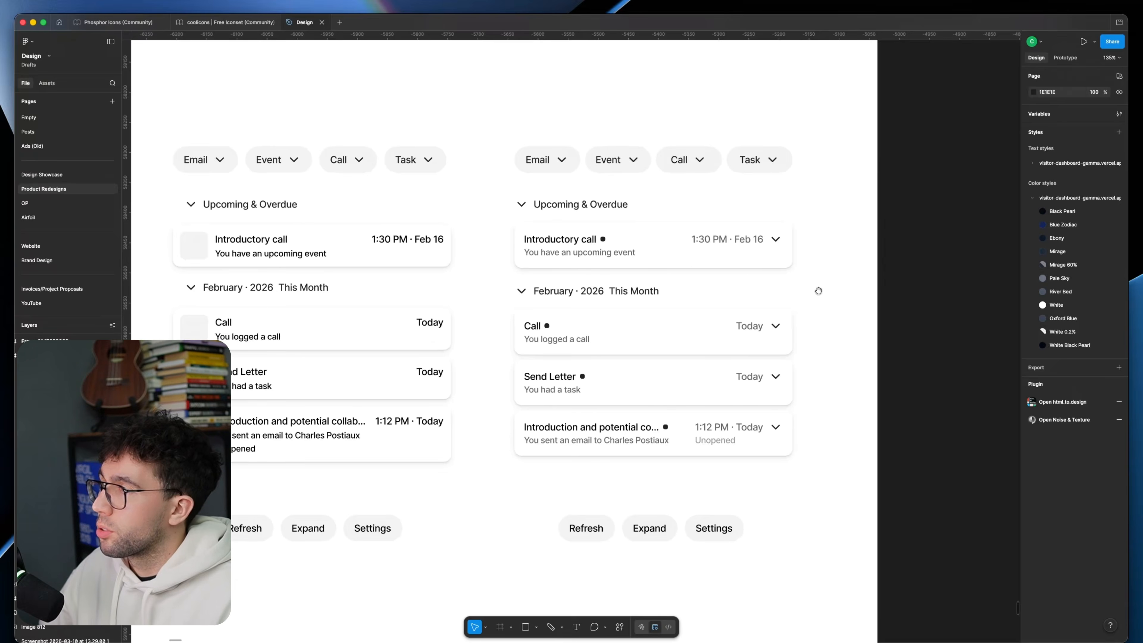
scroll(816, 290, left, 2)
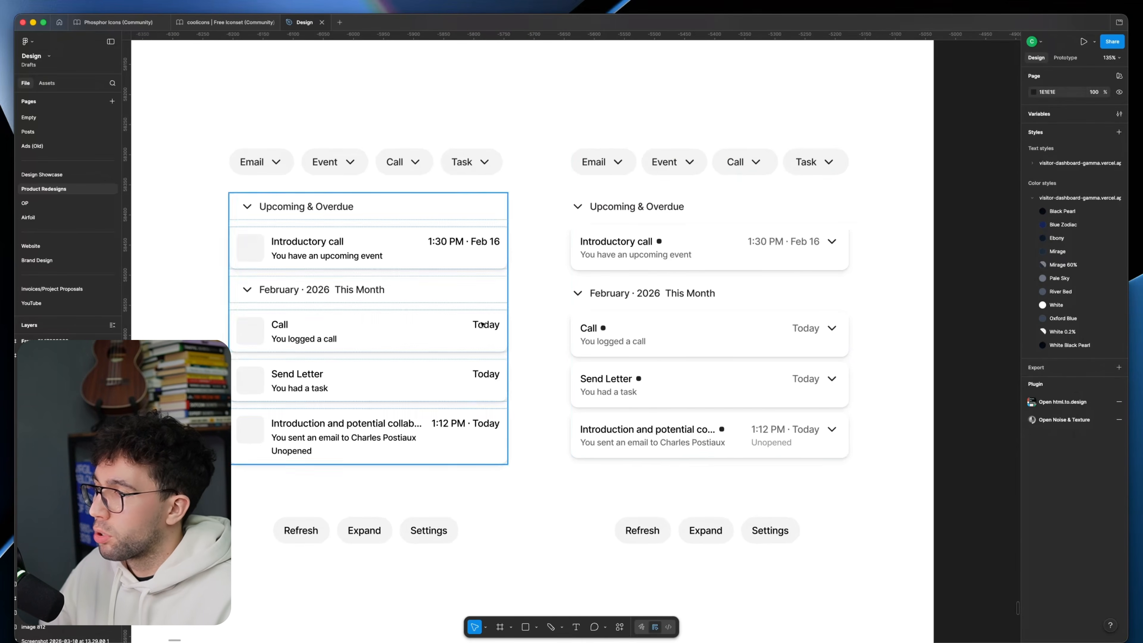
scroll(483, 324, left, 1)
super+click(619, 327)
super+click(674, 240)
super+click(736, 428)
super+click(634, 161)
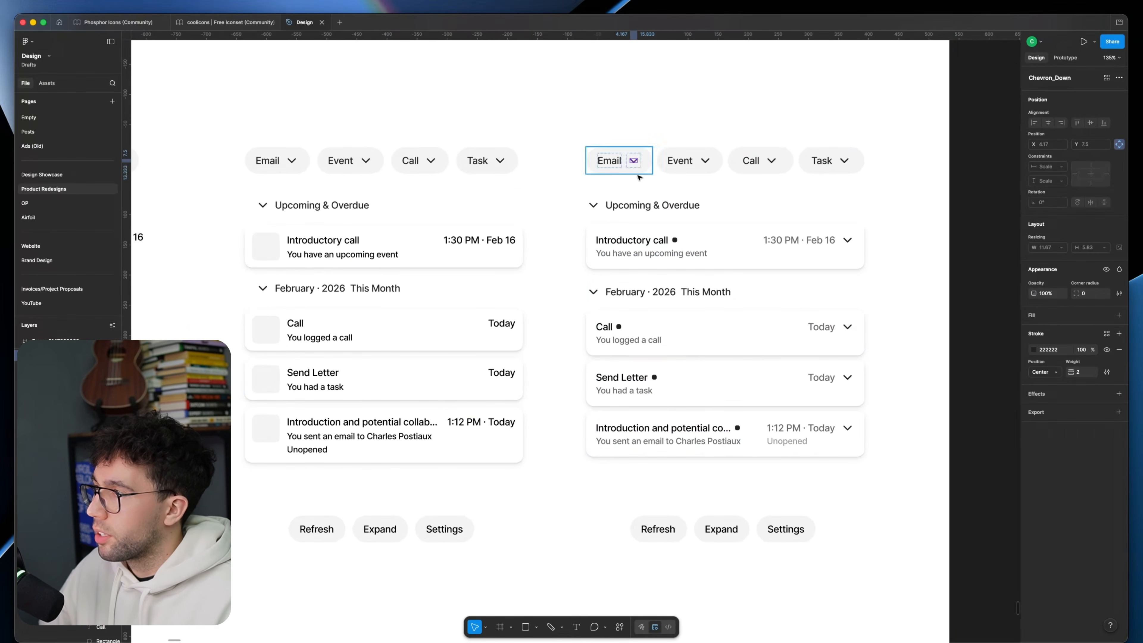
Step: Try an F2F2F2 fill, sampled from the canvas, on the 1920 × 1200 redesigned page frame
super+click(637, 181)
scroll(679, 247, down, 5)
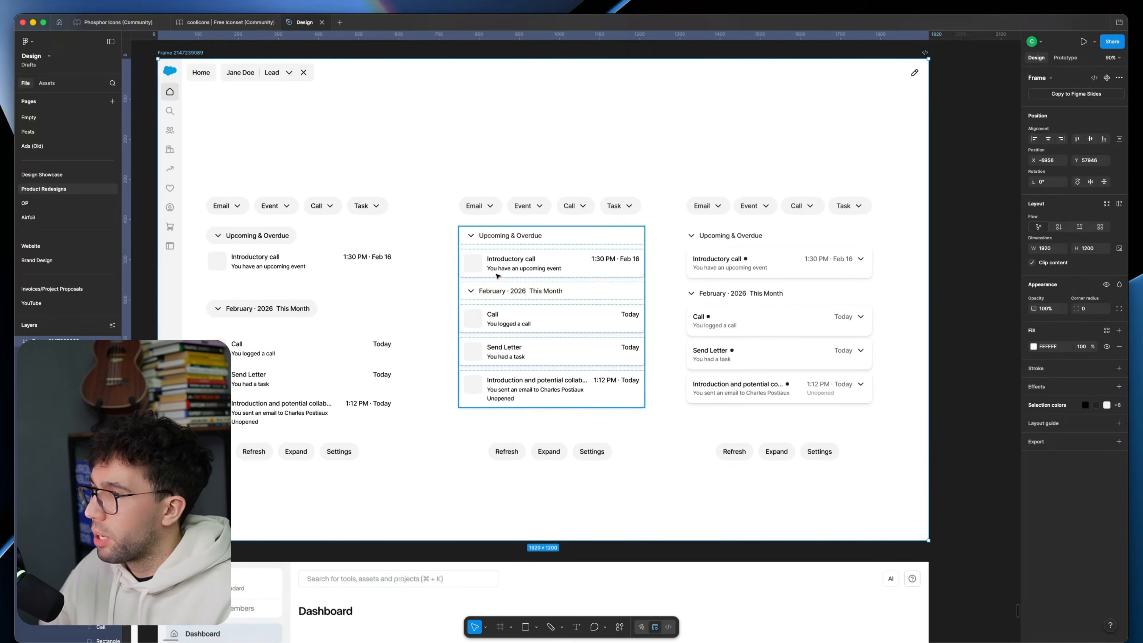
scroll(702, 306, up, 4)
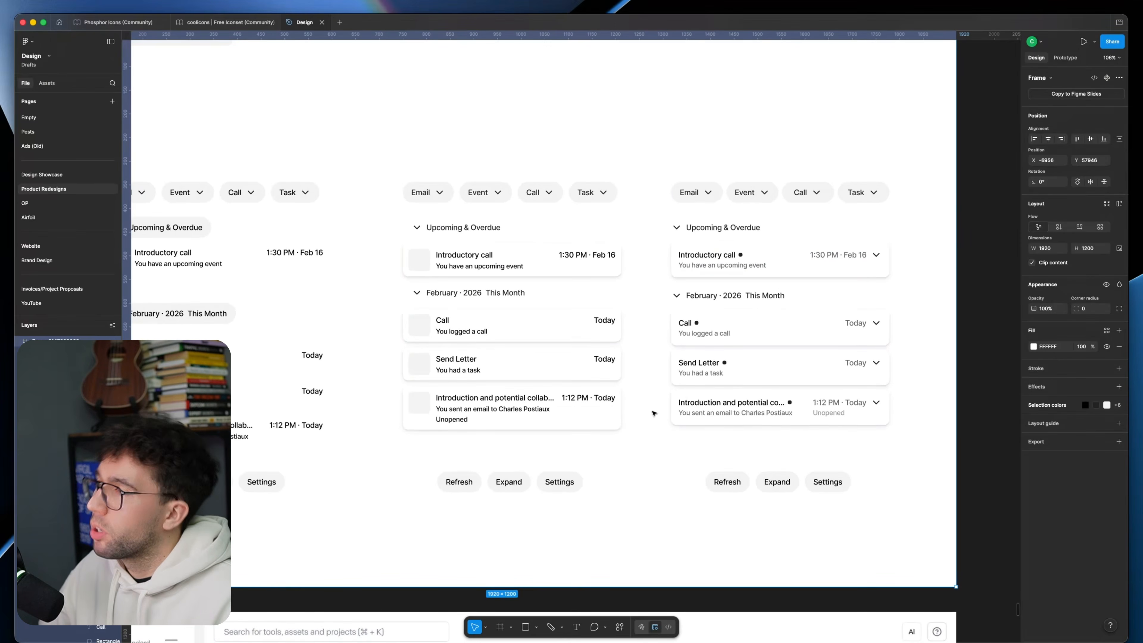
scroll(654, 405, down, 4)
click(294, 351)
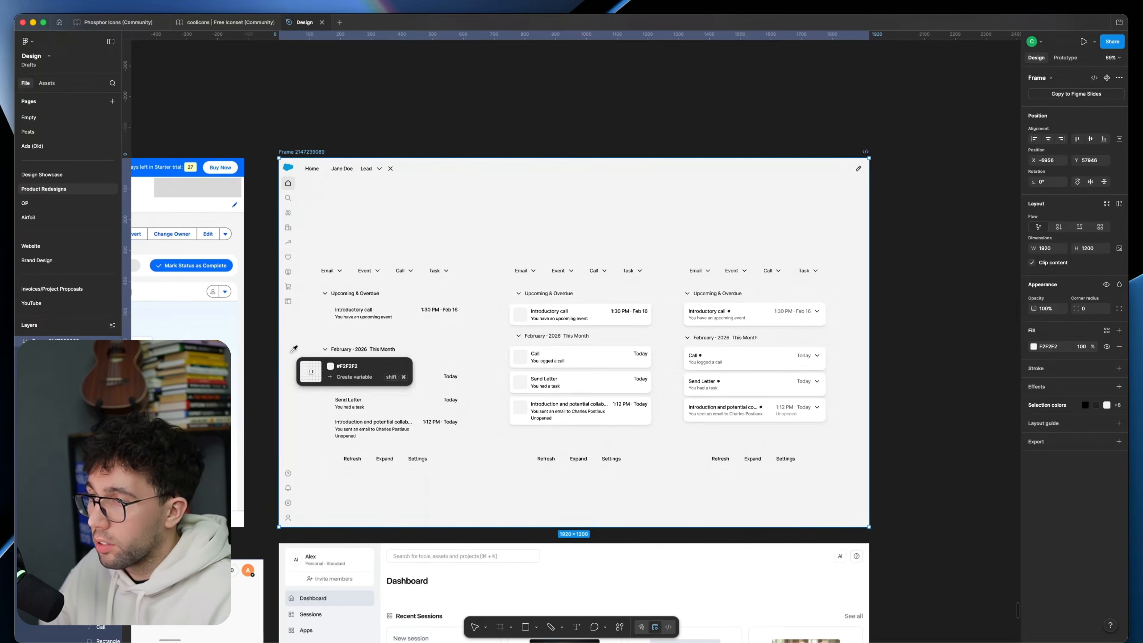
click(381, 332)
Step: Examine the alternative page frame with the off-white background, bordered activity panels, and white and grey card versions
scroll(591, 316, up, 4)
scroll(605, 353, right, 3)
scroll(588, 346, down, 5)
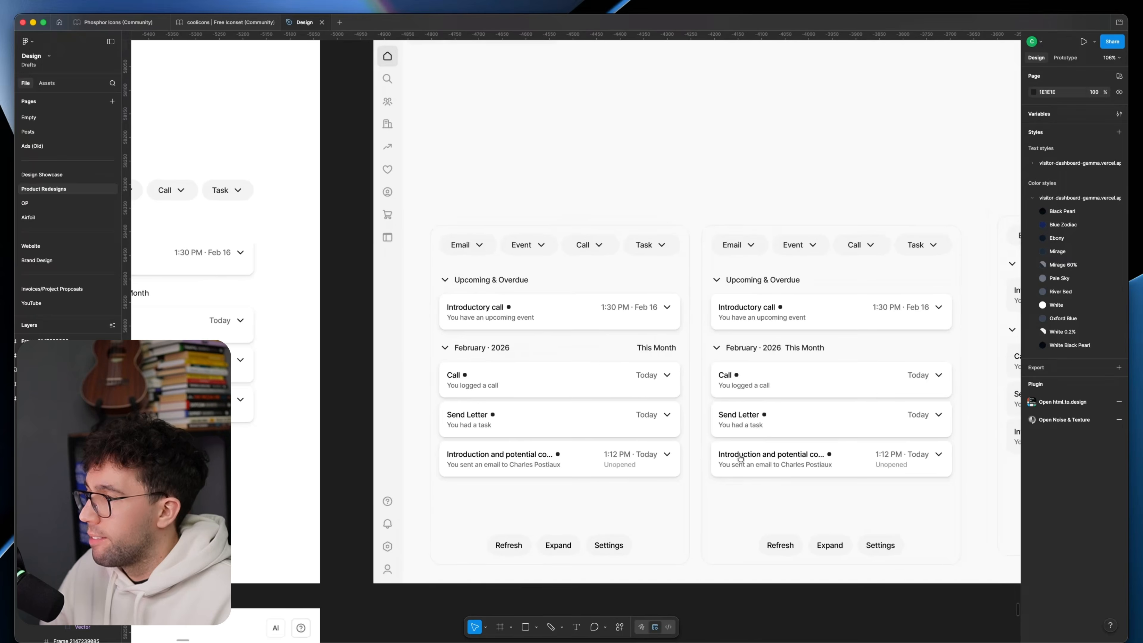
scroll(692, 456, right, 2)
scroll(692, 455, right, 3)
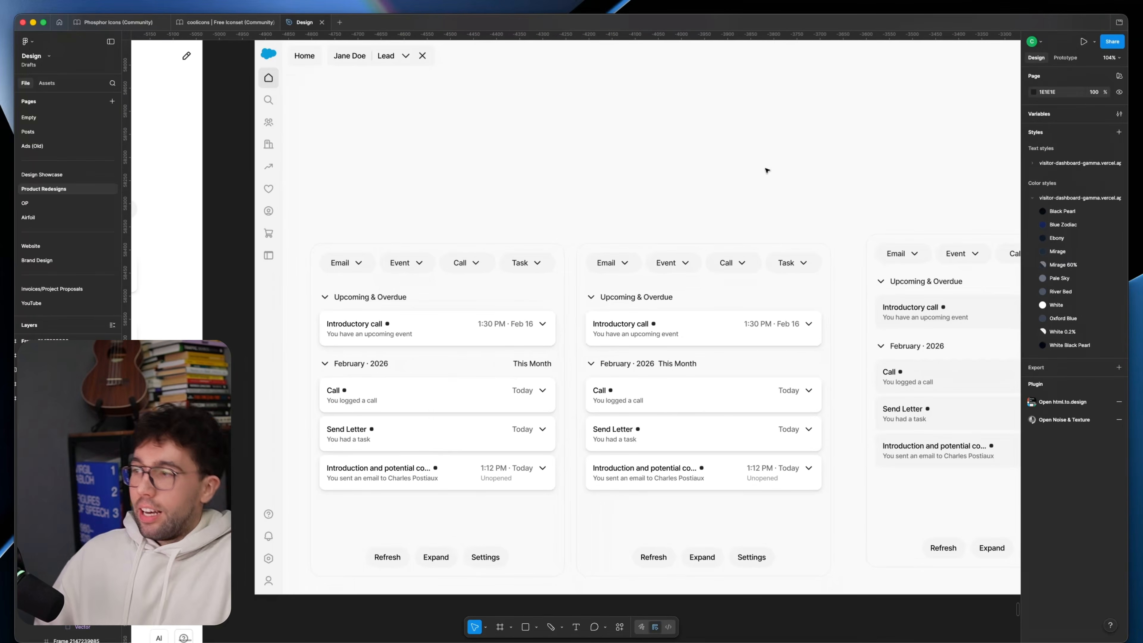
drag(705, 181, 591, 203)
scroll(562, 197, down, 1)
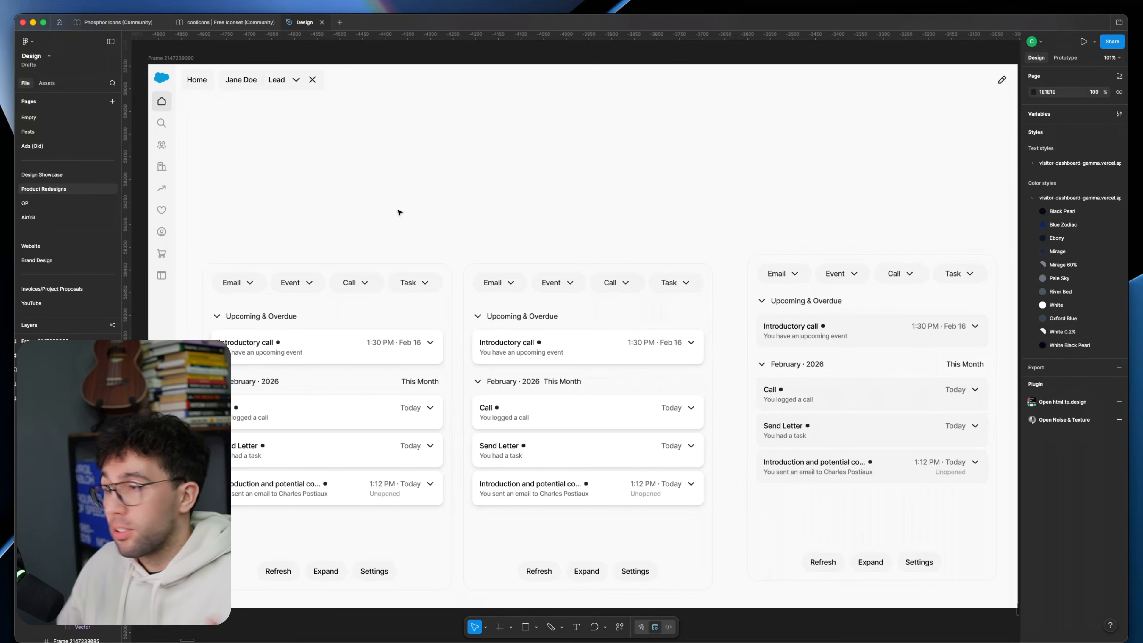
Step: Paste the About and Get in Touch reference screenshot into the redesigned page and place it beside the revised timeline
key(super+v)
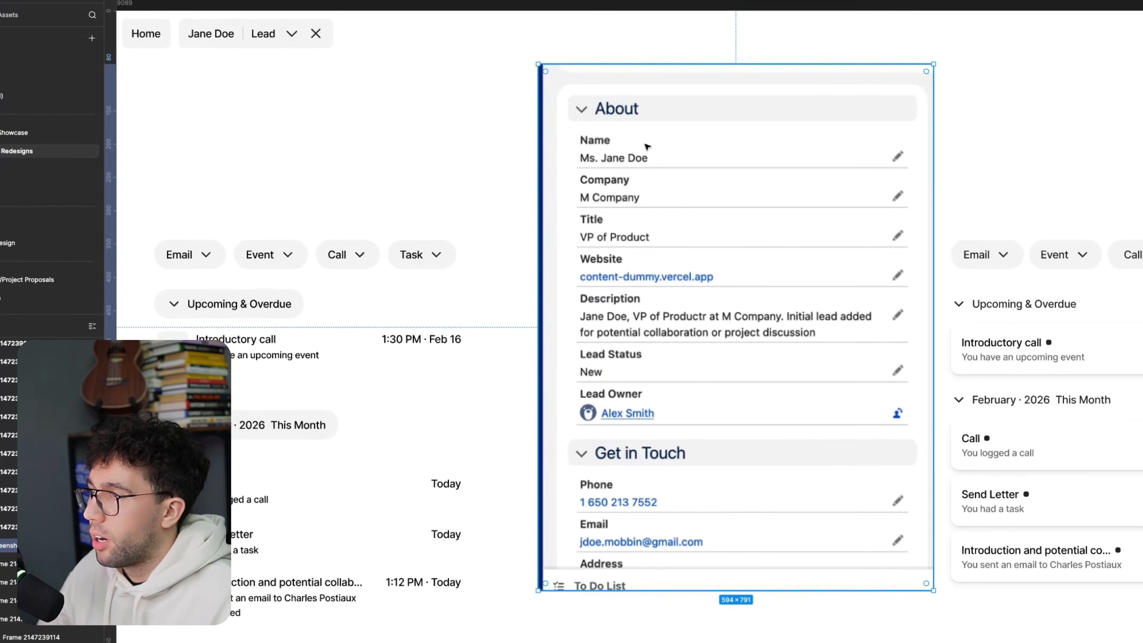
drag(655, 195, 409, 161)
Step: Inspect the Introductory call card's title, description, time and chevron, plus the Upcoming & Overdue heading
super+click(850, 296)
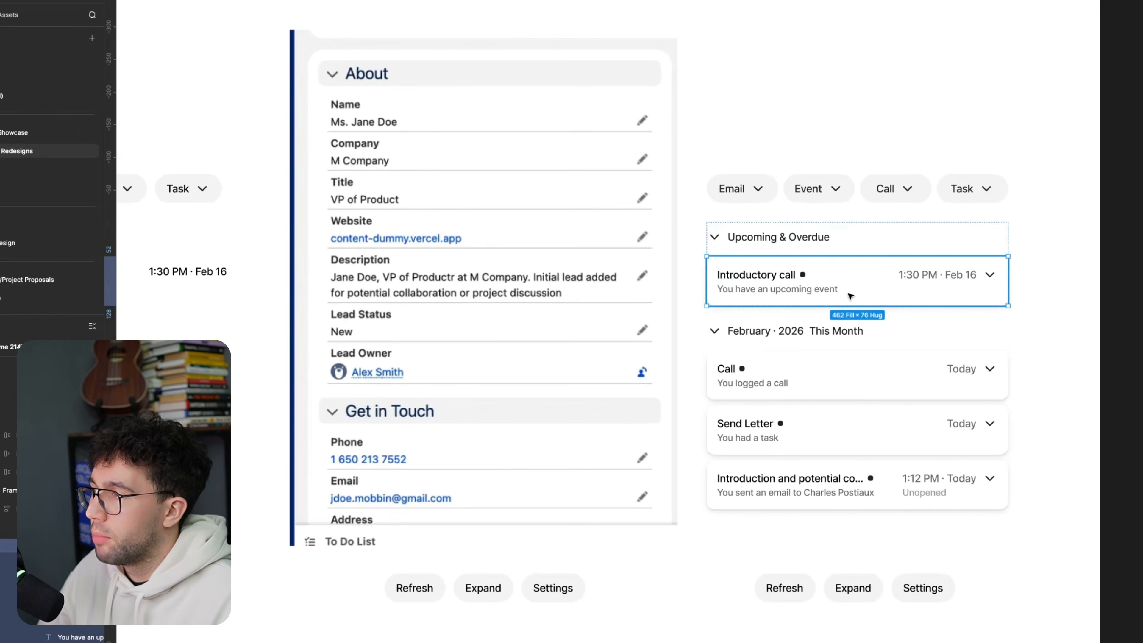
double_click(759, 276)
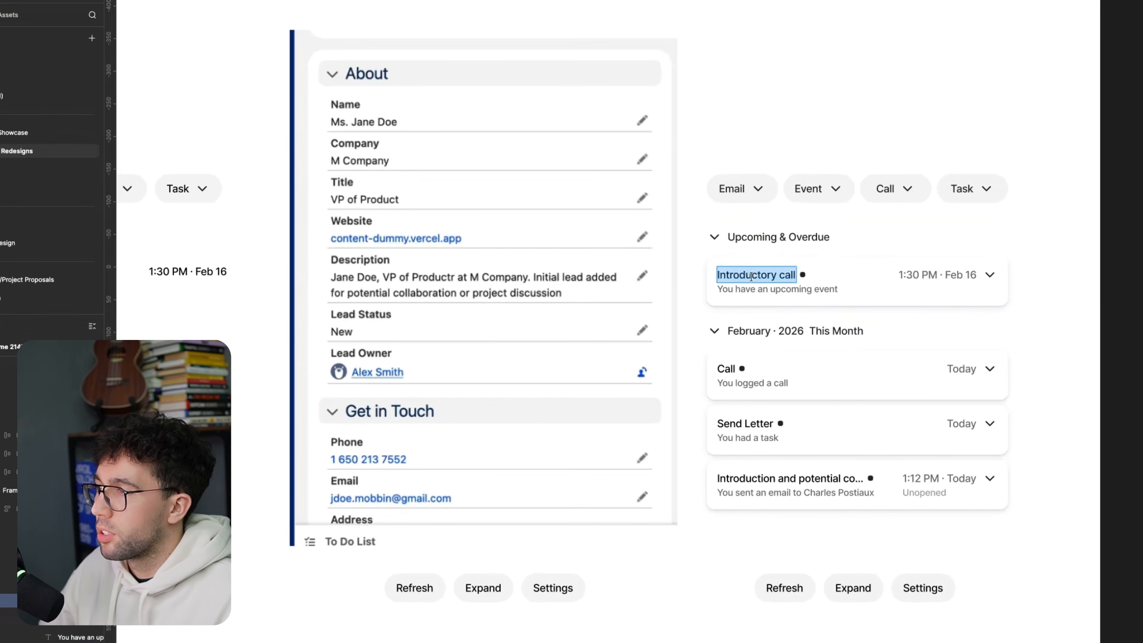
double_click(748, 288)
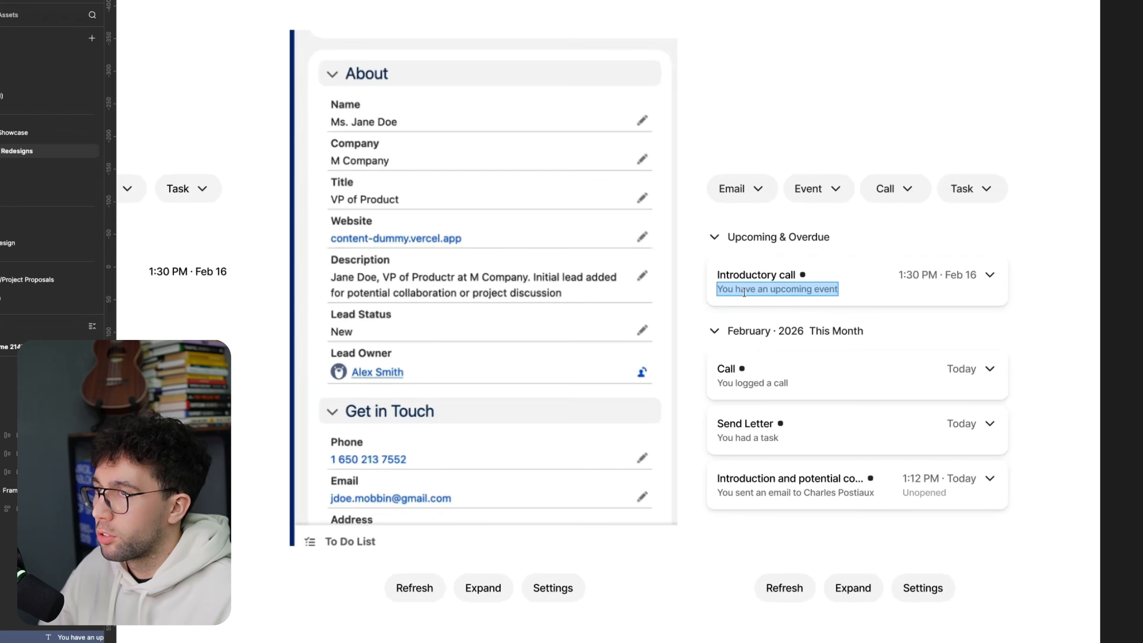
click(989, 274)
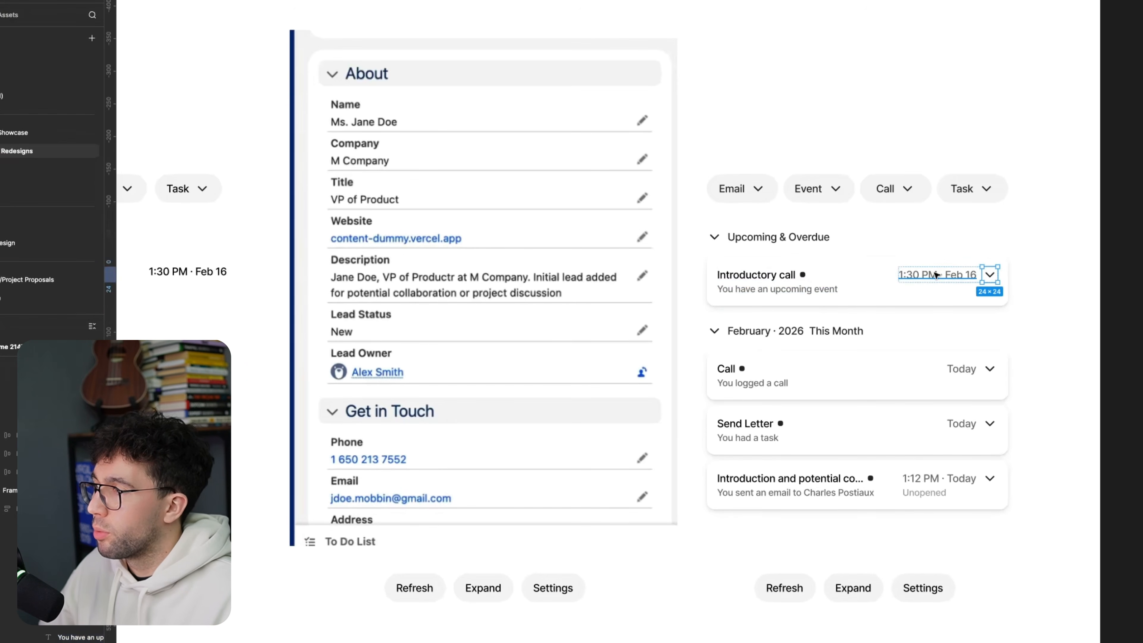
click(987, 276)
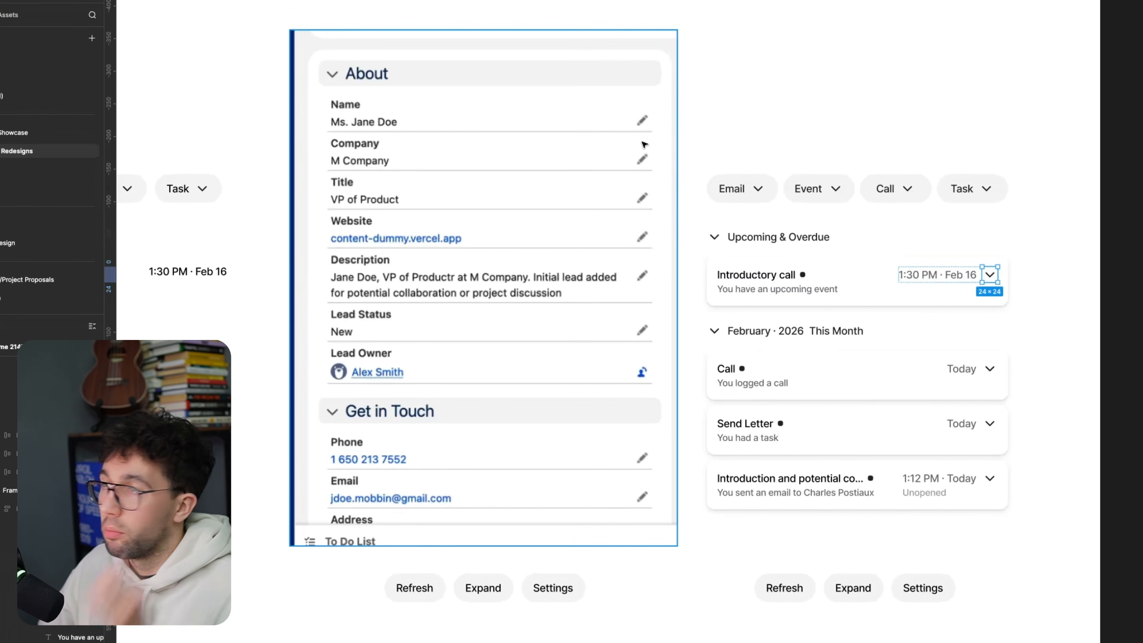
double_click(773, 237)
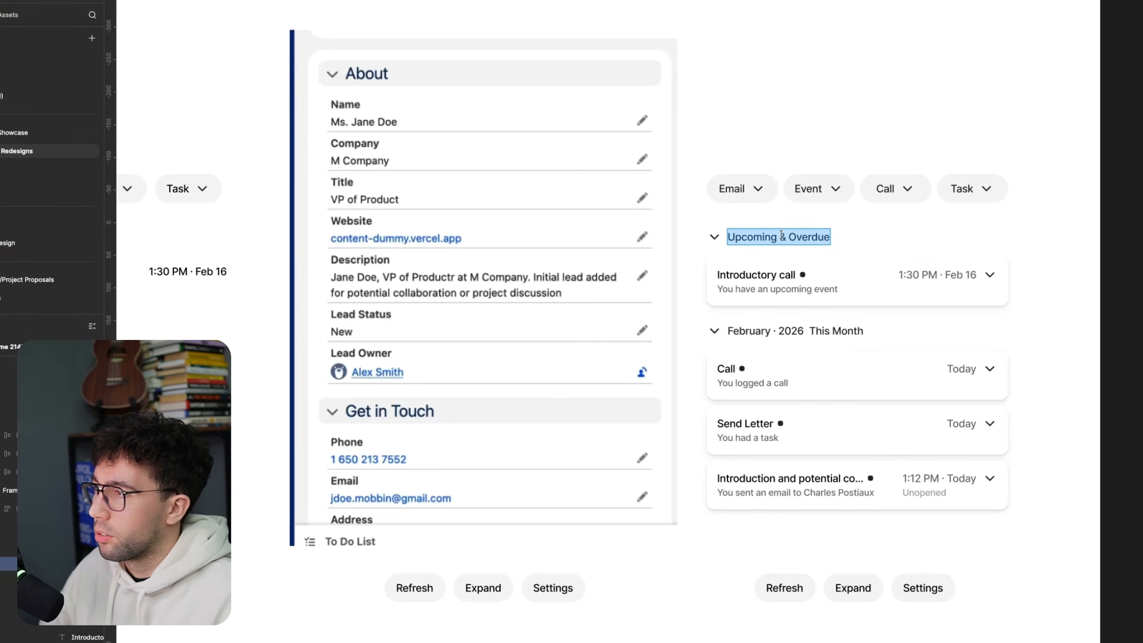
Step: Try removing the row of Email, Event, Call and Task buttons above the revised timeline
click(832, 188)
key(Delete)
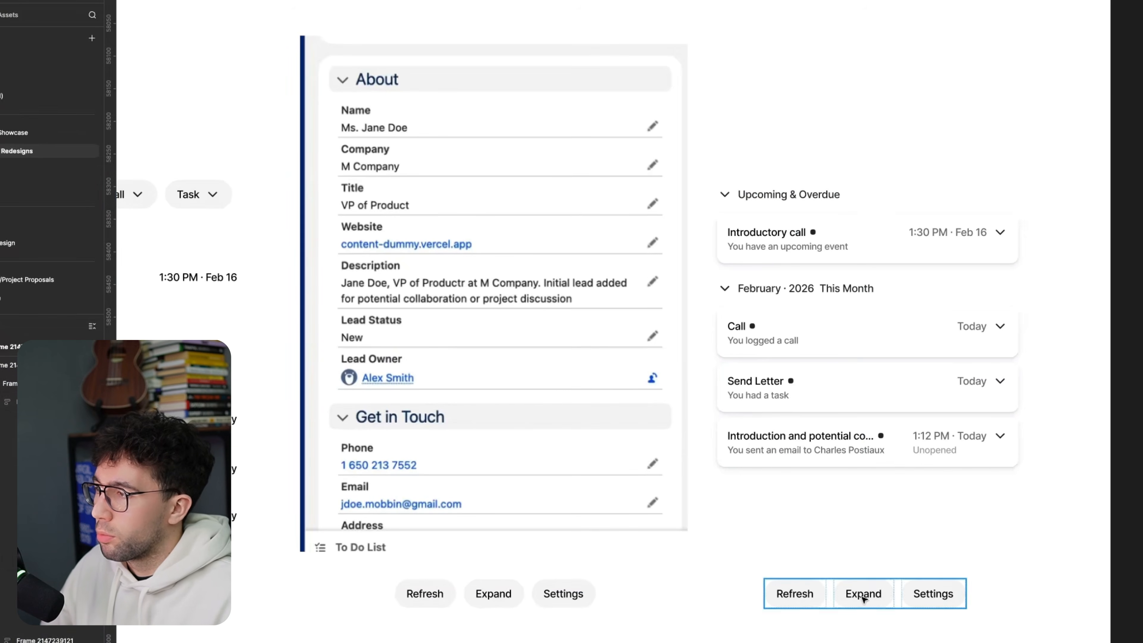
key(ctrl+z)
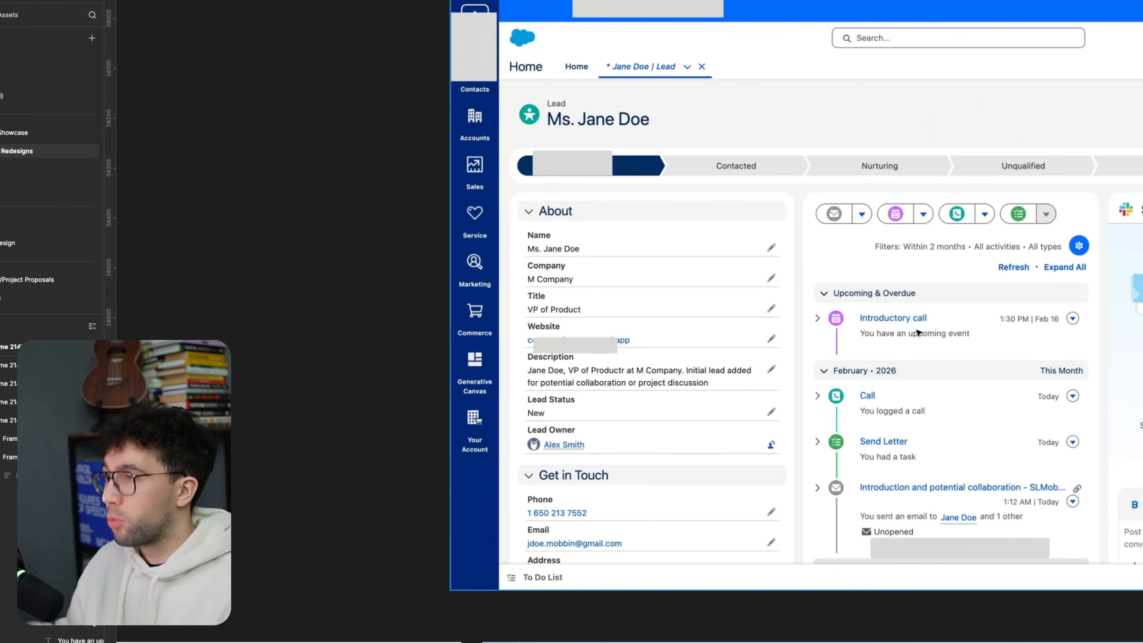
Step: Duplicate the redesigned page frame to the right of the alternative frame with bordered activity panels
scroll(917, 332, right, 5)
scroll(917, 332, up, 1)
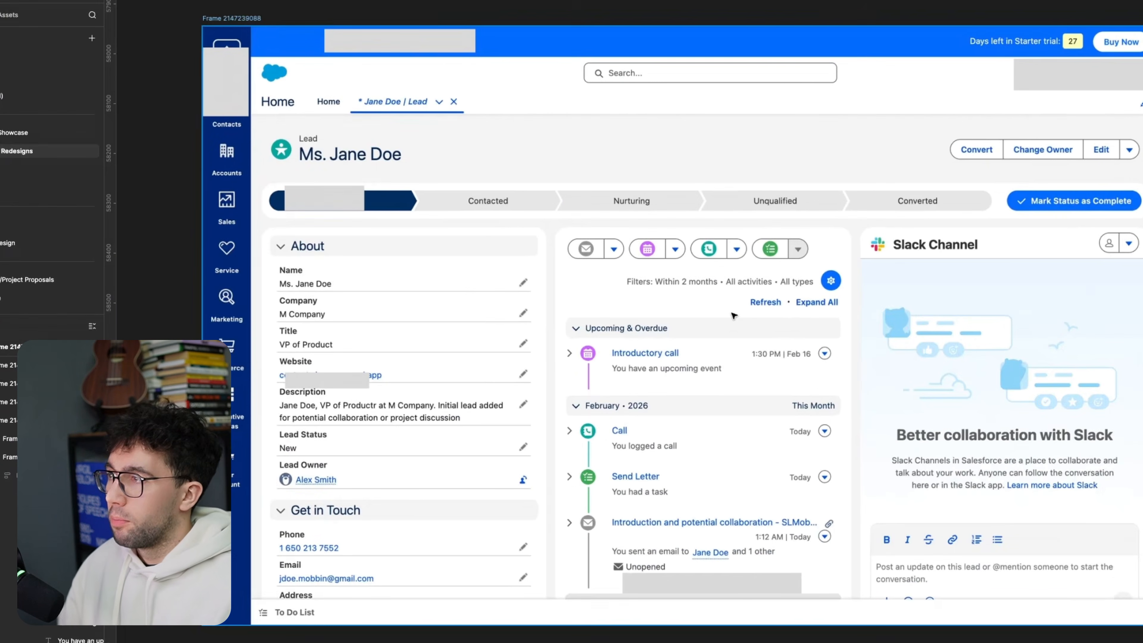
drag(742, 307, 686, 312)
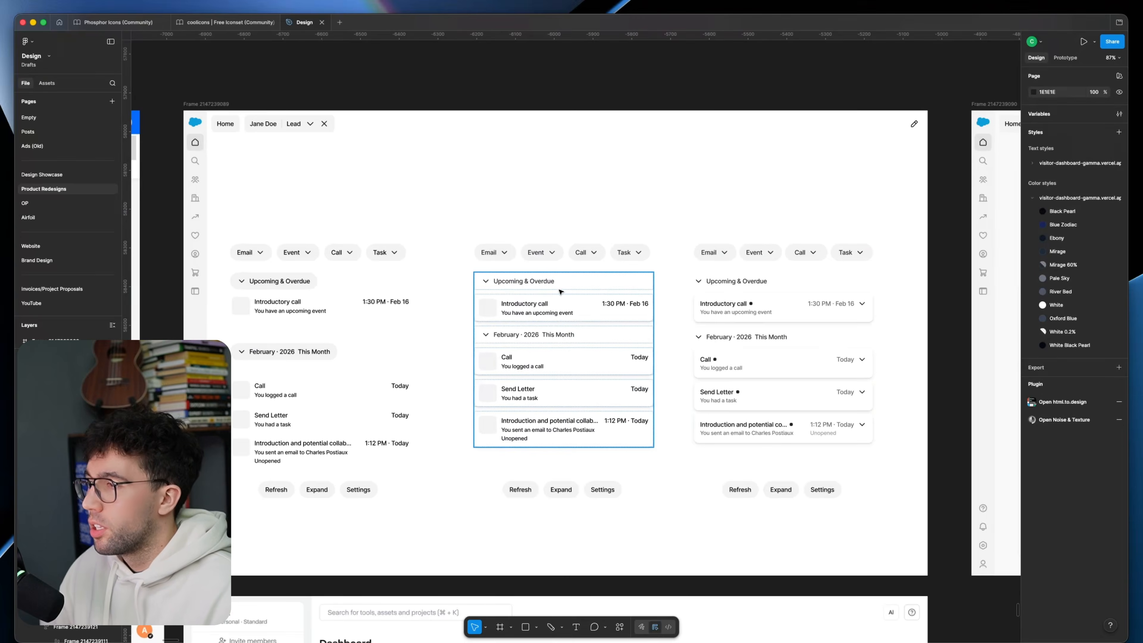
scroll(559, 289, down, 1)
drag(617, 249, 502, 281)
scroll(502, 280, down, 5)
drag(341, 219, 985, 235)
Step: Delete the earlier timeline columns from the duplicated page, keeping only the revised card timeline with status dots
scroll(594, 250, up, 5)
drag(356, 216, 611, 438)
key(Delete)
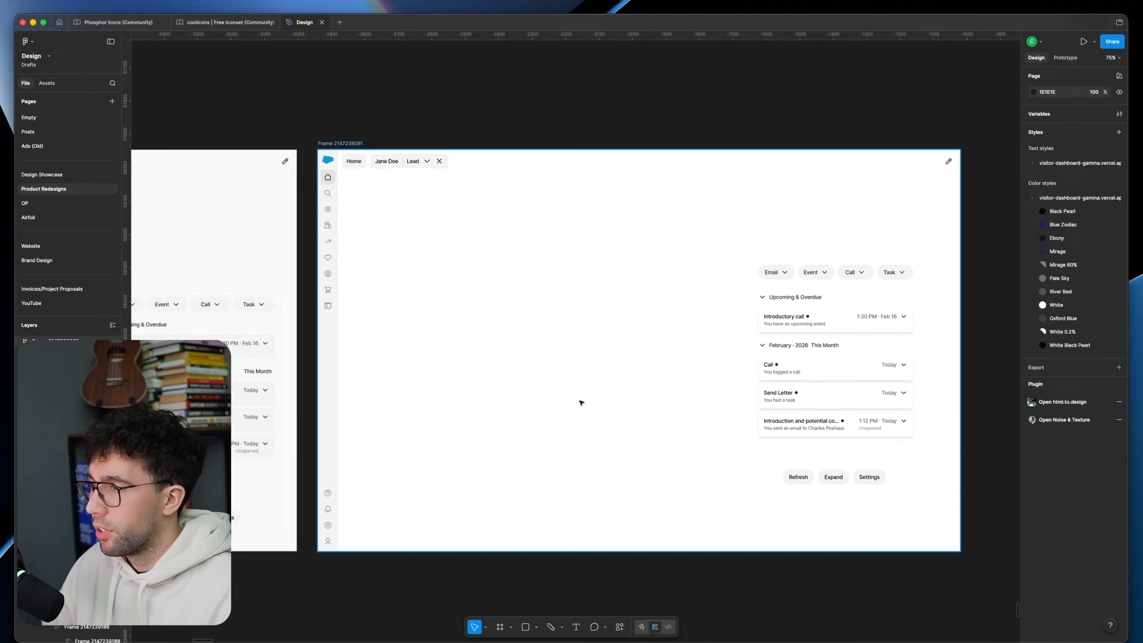
Step: Try placing a copy of the bordered grey-card activity panel in the duplicated page
scroll(668, 166, up, 3)
scroll(674, 179, down, 2)
scroll(578, 207, up, 3)
click(490, 221)
click(697, 171)
scroll(697, 189, down, 5)
drag(709, 242, 833, 243)
drag(228, 248, 671, 249)
scroll(442, 228, up, 3)
key(super+z)
Step: Copy the bordered grey-card activity panel from the alternative frame into the duplicated page and adjust its horizontal position
click(349, 235)
drag(349, 235, 871, 236)
click(819, 112)
scroll(809, 180, up, 3)
drag(765, 237, 750, 238)
click(608, 133)
scroll(630, 135, right, 2)
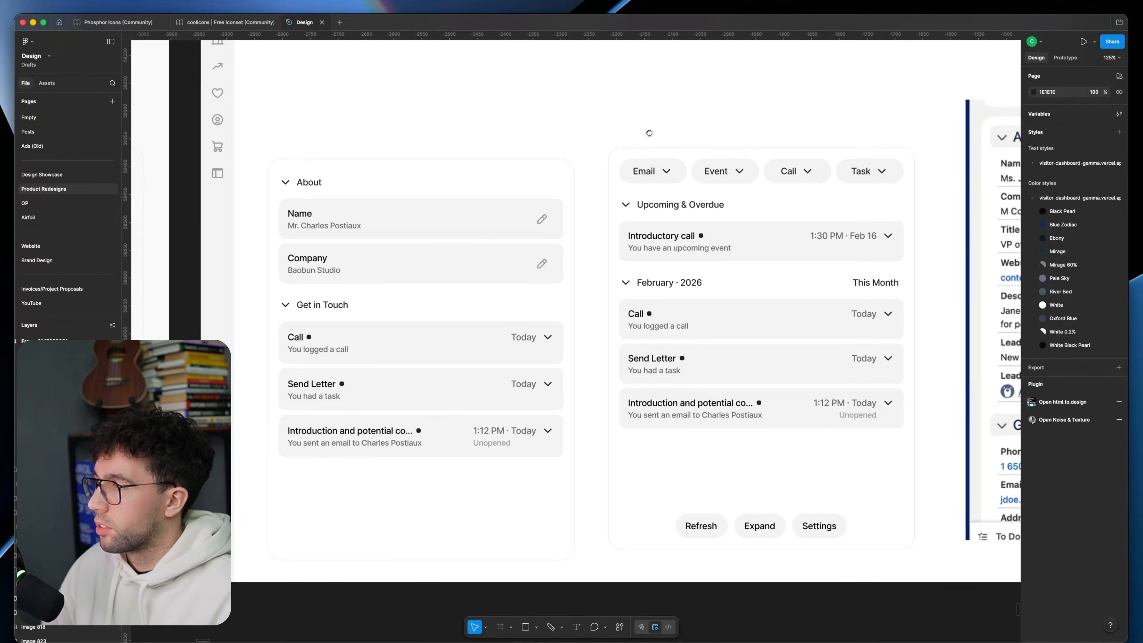
Step: Try a freehand 222222 line running across the tops of the About panel and the activity panel
click(513, 186)
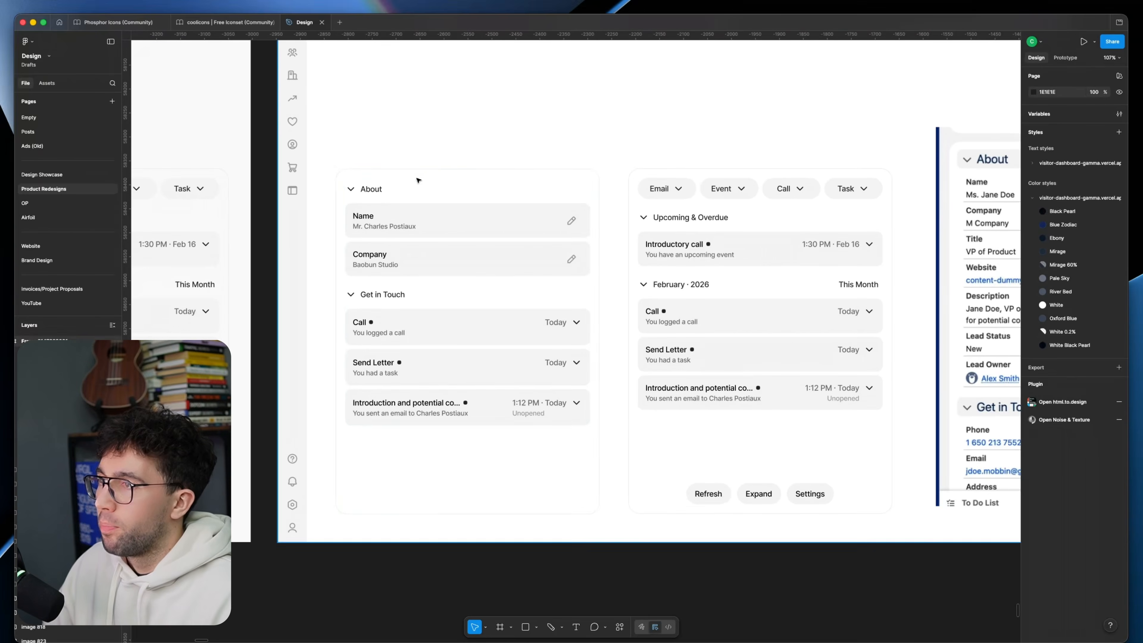
drag(489, 84, 648, 178)
key(super+z)
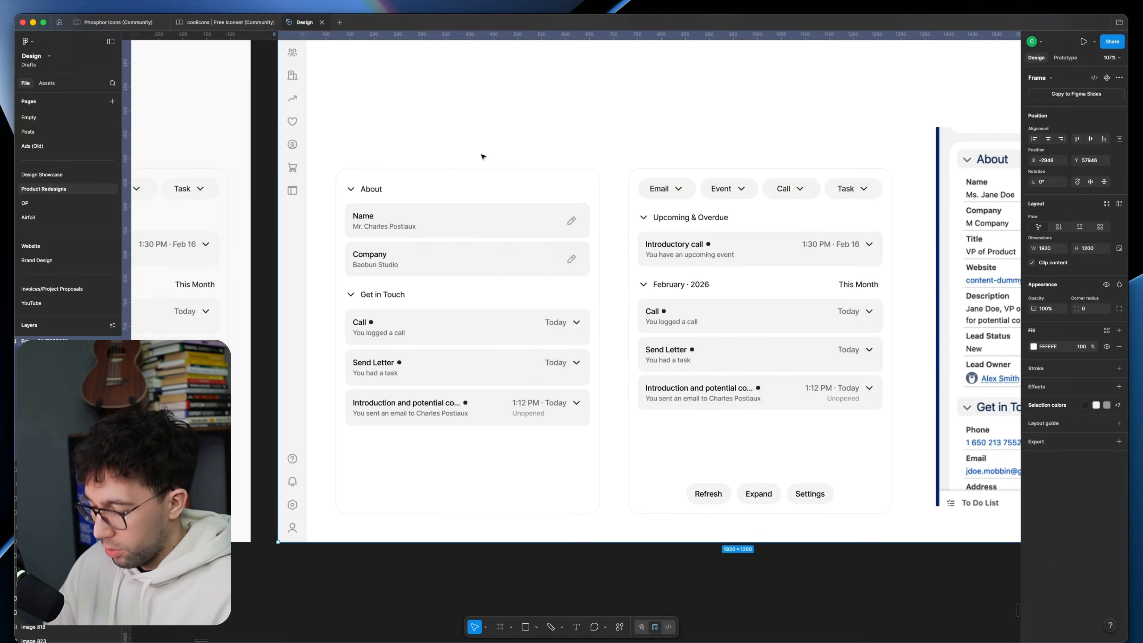
key(p)
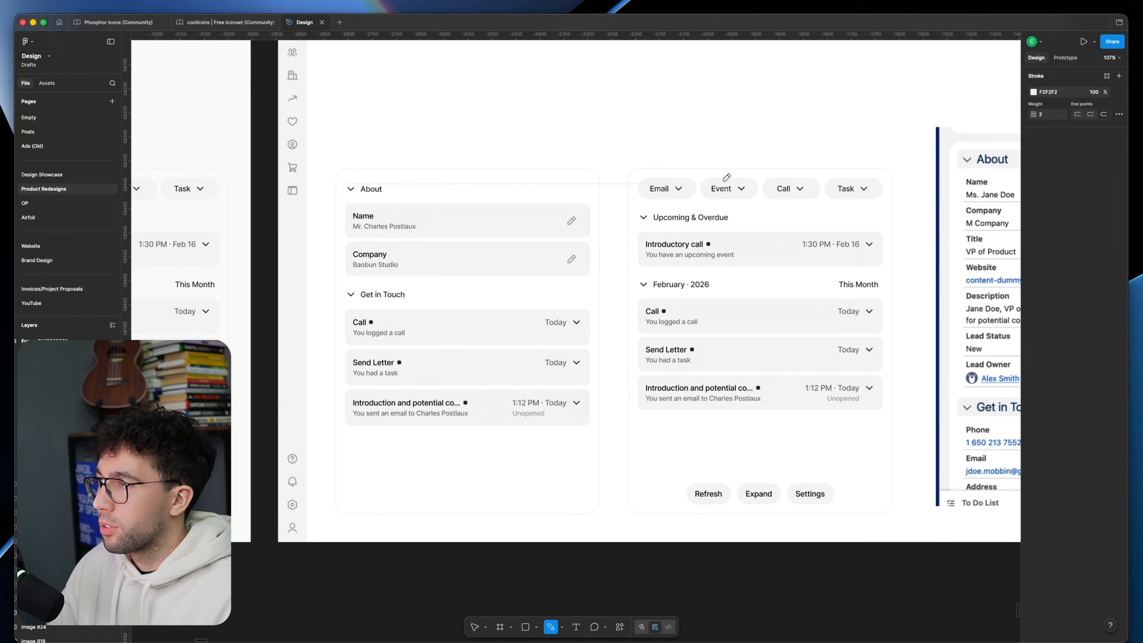
scroll(693, 180, up, 1)
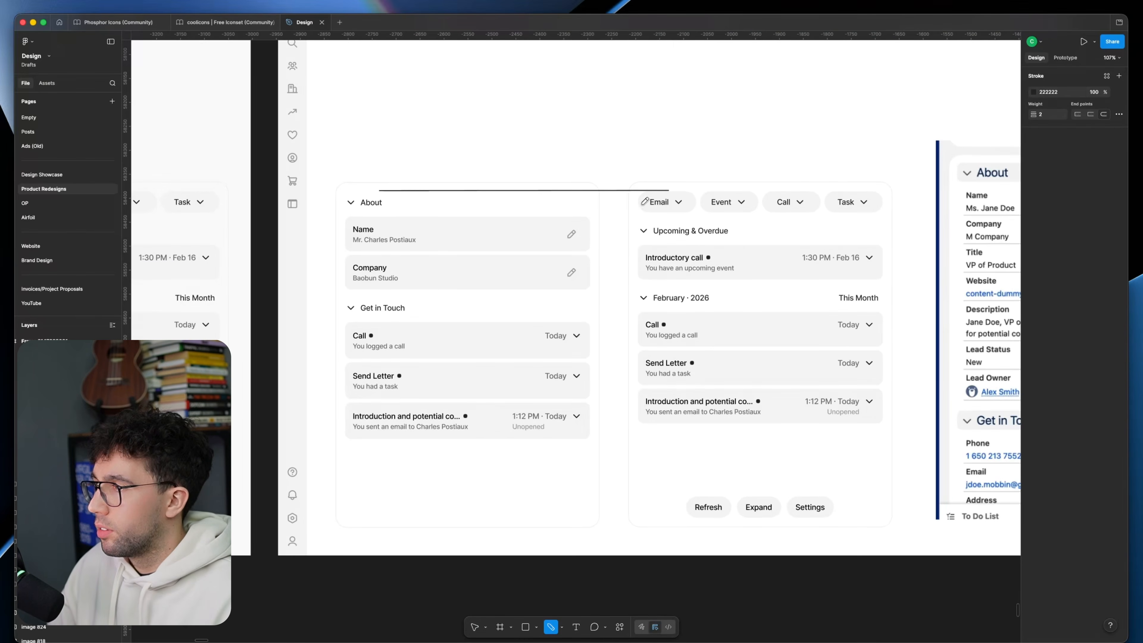
key(Escape)
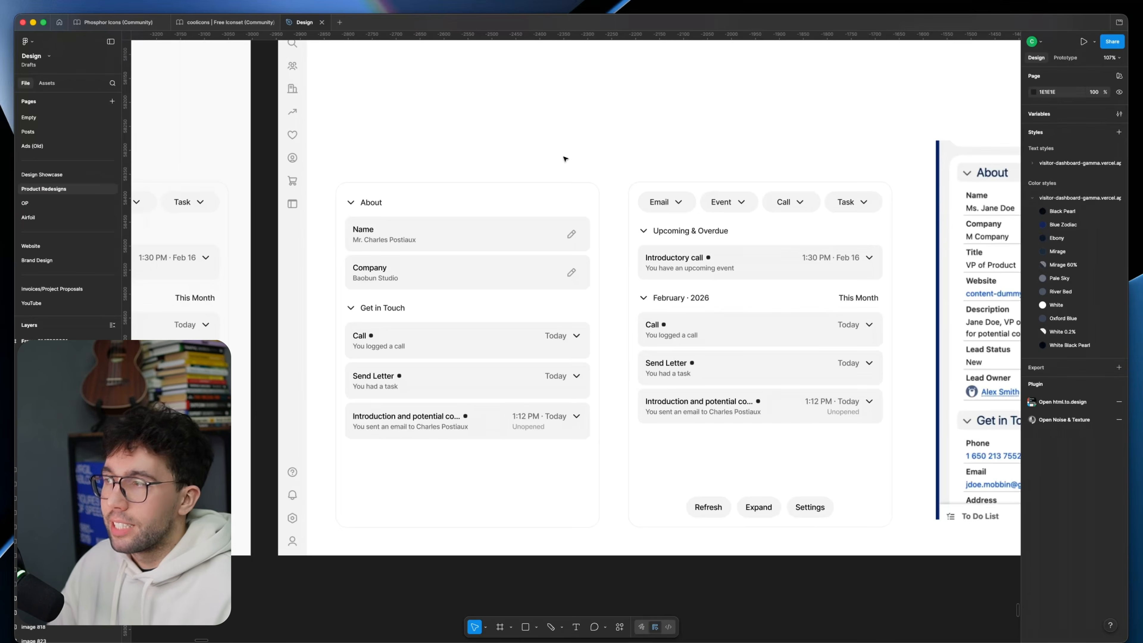
Step: Try an 18 font size on the four section headings of the About and activity panels
scroll(486, 172, left, 1)
super+click(392, 210)
shift+super+click(403, 314)
shift+super+click(708, 305)
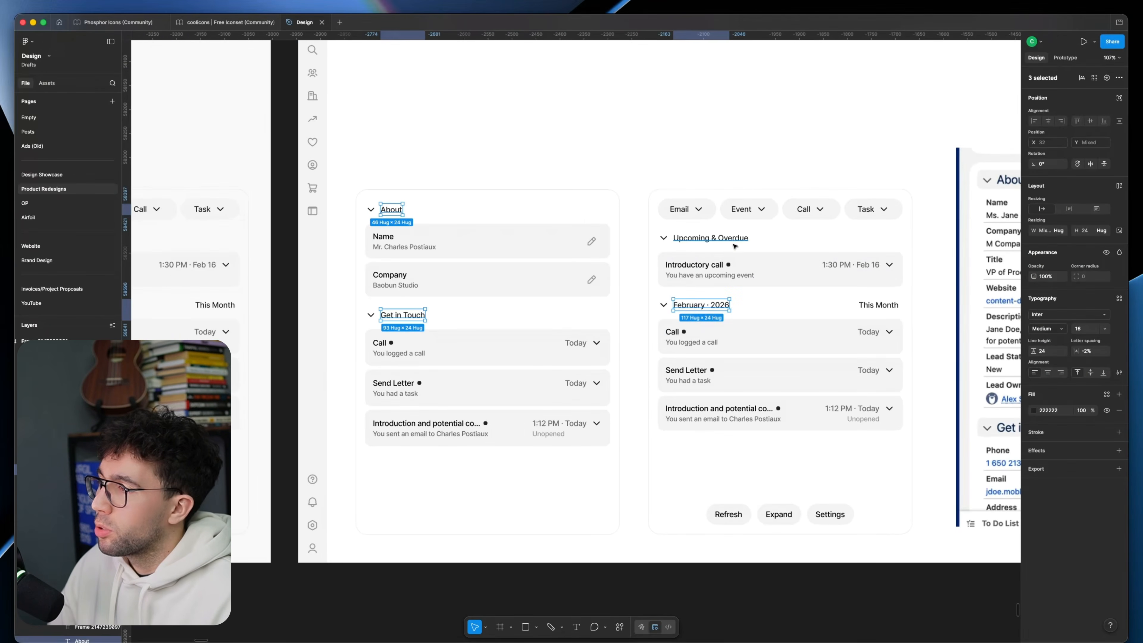
shift+super+click(725, 239)
text(18)
key(Return)
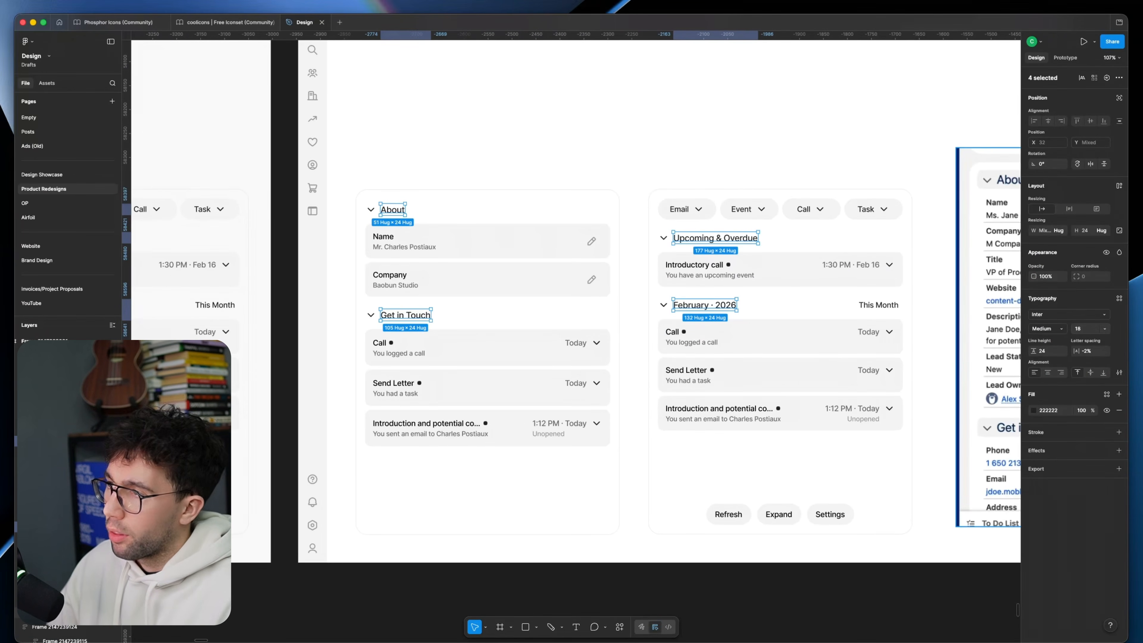
click(747, 151)
drag(741, 152, 716, 196)
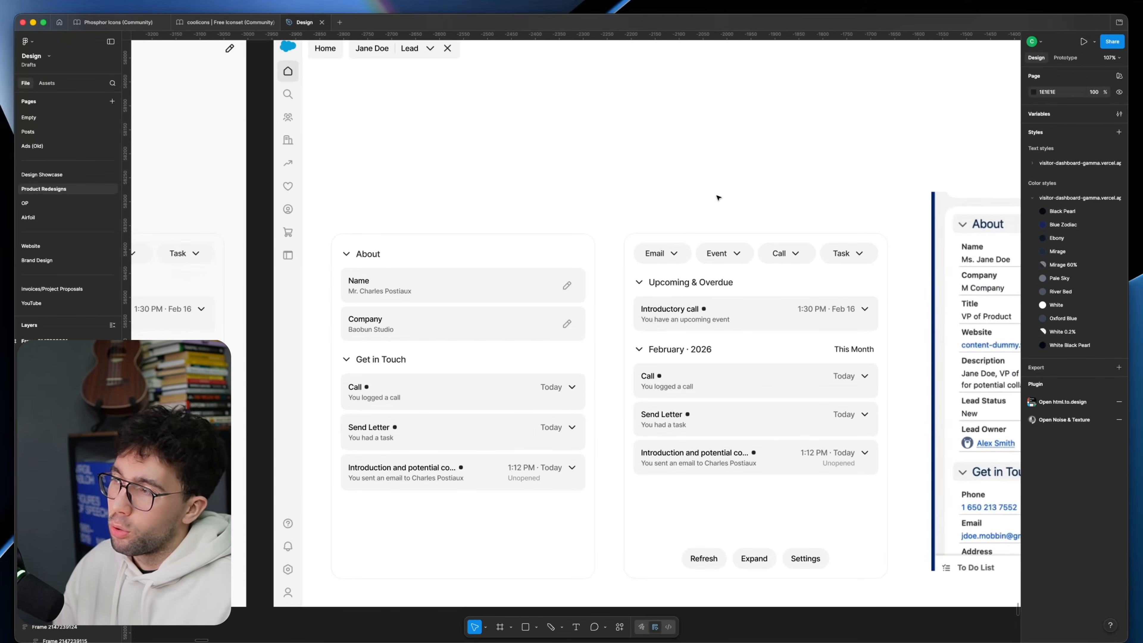
Step: Delete the activity panel beside the About panel in the duplicated page
click(659, 176)
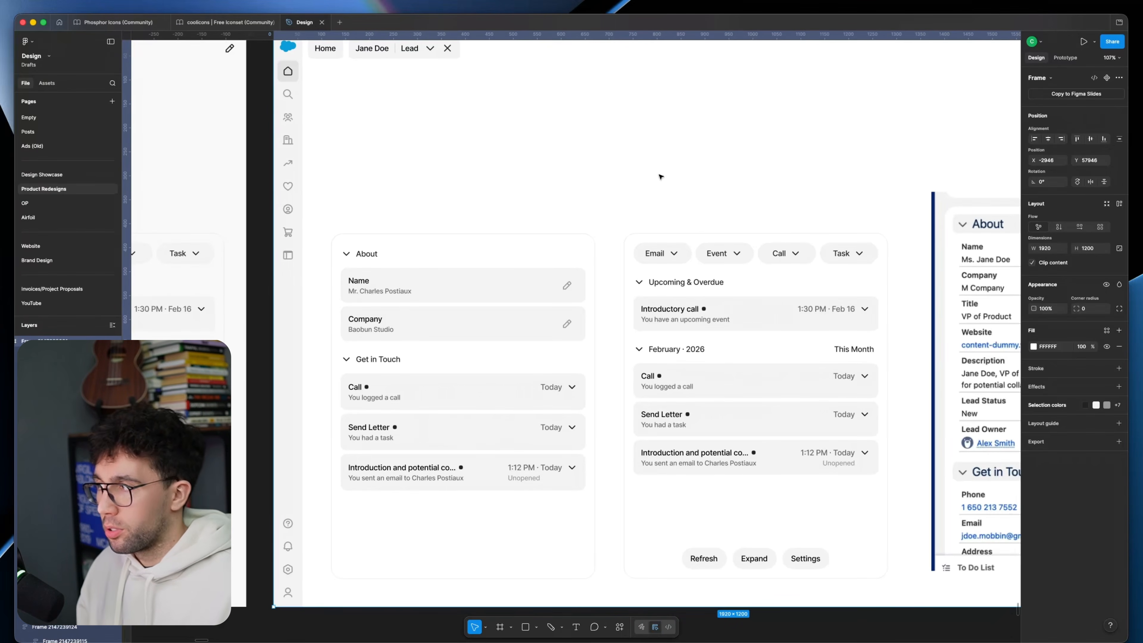
drag(670, 215, 640, 195)
click(613, 227)
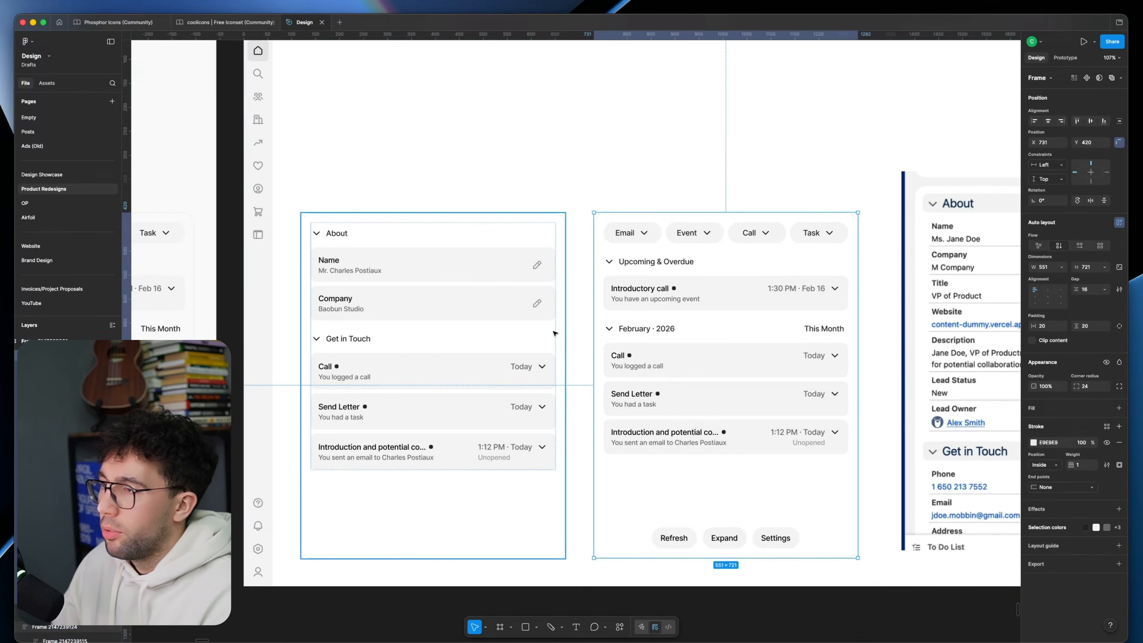
key(Delete)
drag(616, 299, 656, 268)
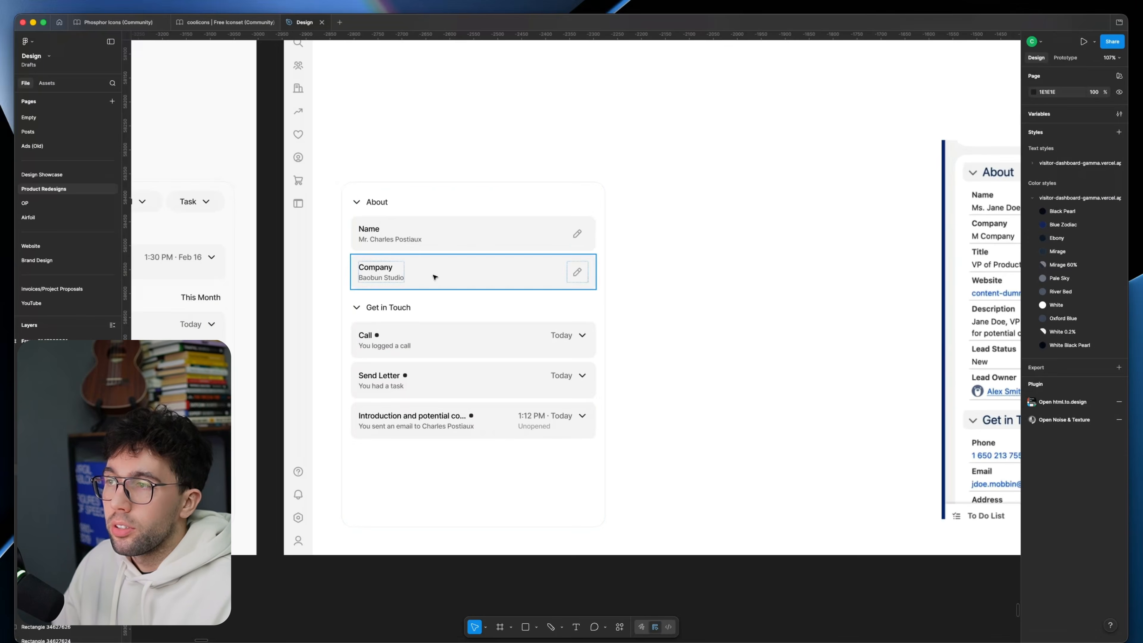
Step: Compare the Name and Company cards in the About panel with the field list in the original page's About section
super+click(463, 241)
shift+click(488, 280)
click(501, 233)
click(707, 245)
drag(737, 240, 533, 258)
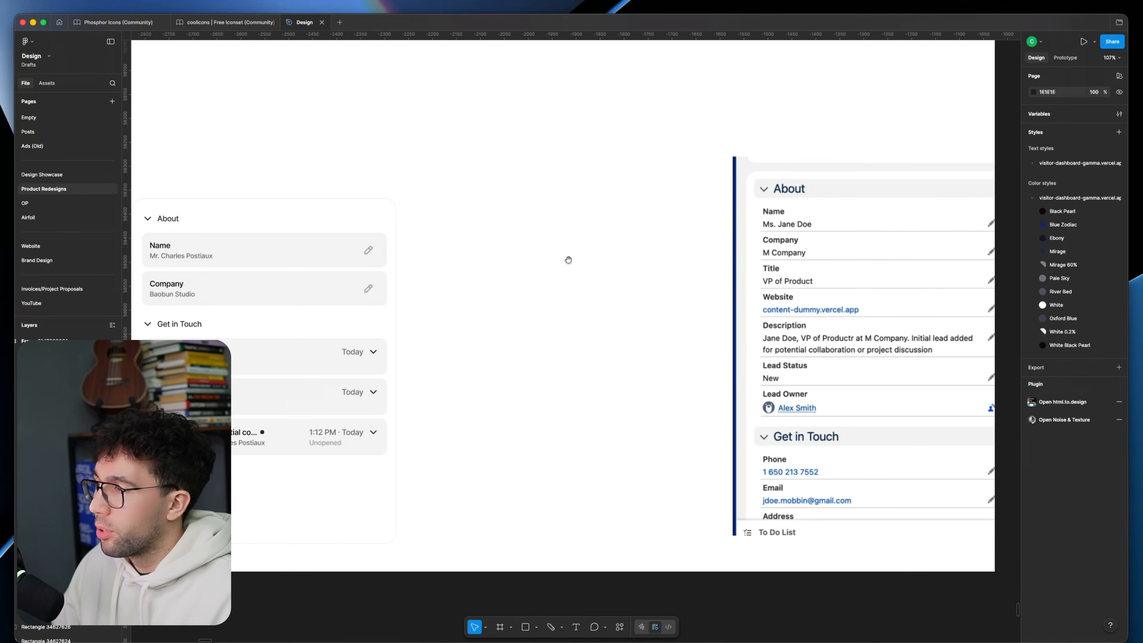
drag(832, 270, 750, 271)
drag(387, 289, 569, 268)
double_click(393, 276)
click(431, 266)
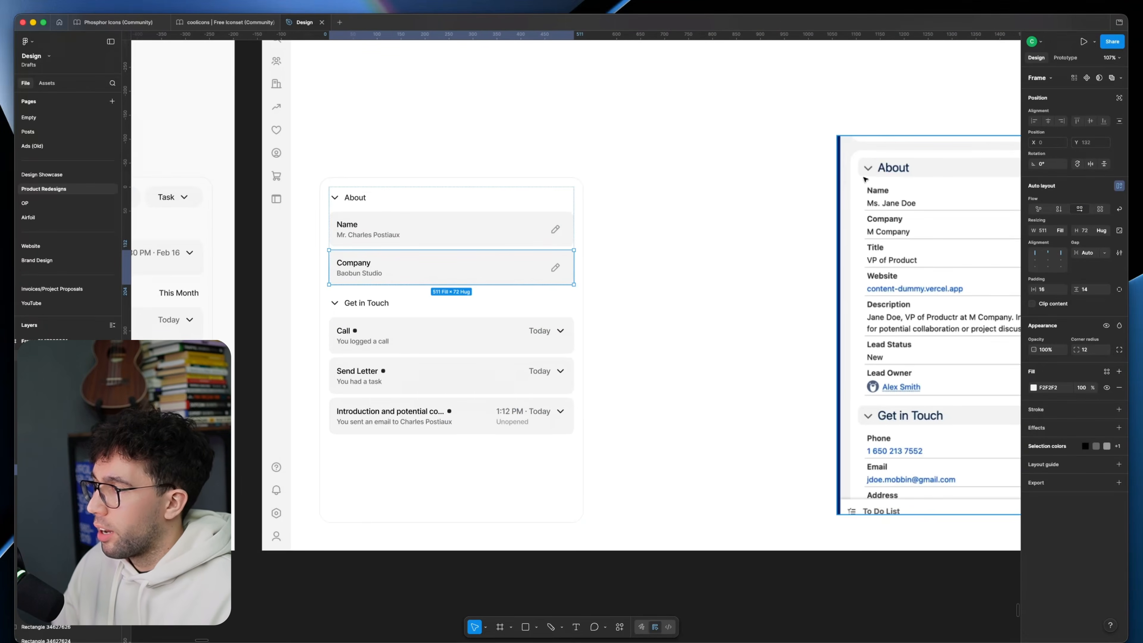
click(686, 344)
scroll(675, 321, right, 3)
drag(644, 299, 586, 305)
drag(850, 325, 908, 325)
Step: Duplicate the About panel beside the original and wrap the copy's Name text and pencil icon in one auto layout row
click(572, 289)
drag(302, 308, 567, 306)
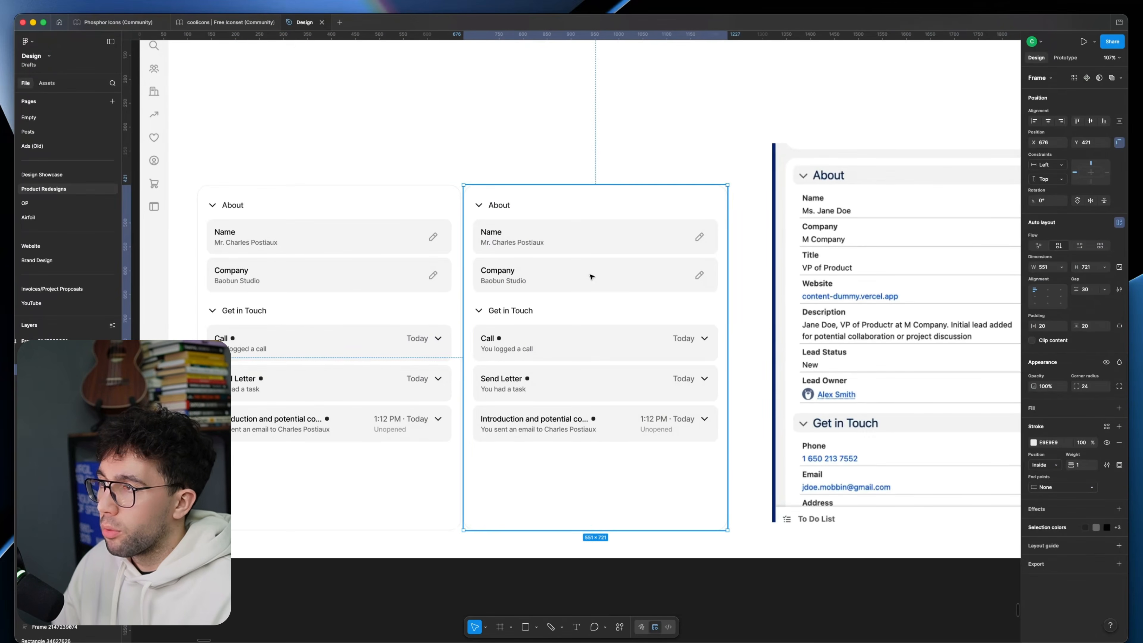
double_click(592, 268)
click(583, 238)
double_click(540, 241)
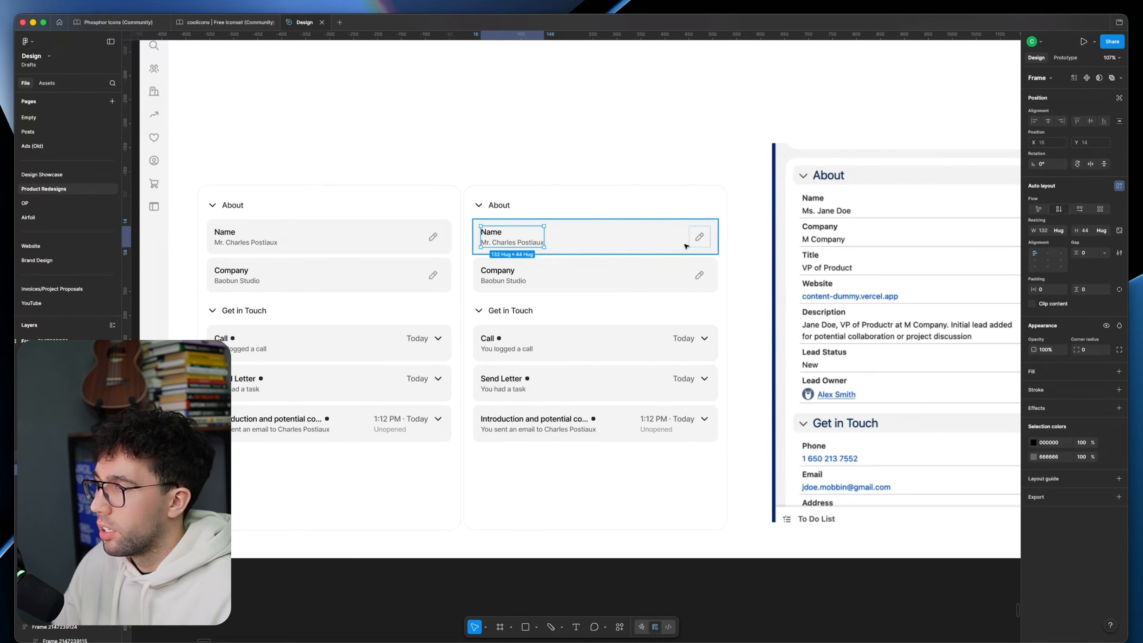
shift+click(699, 244)
key(shift+a)
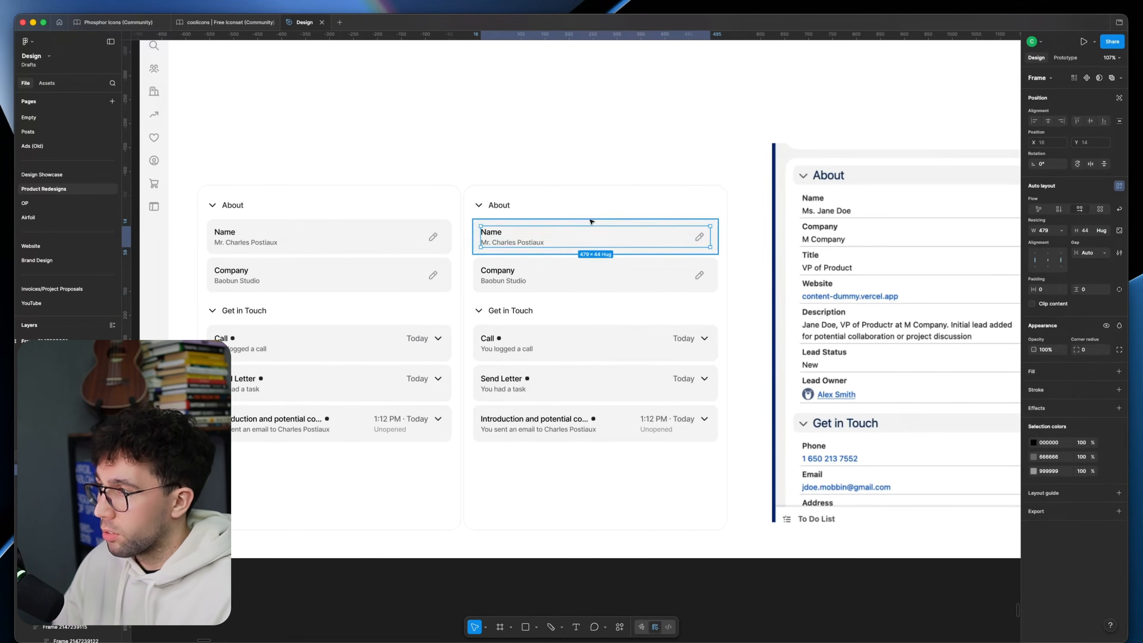
Step: Set the copied panel's Name card to a vertical flow with a gap of 8
click(592, 221)
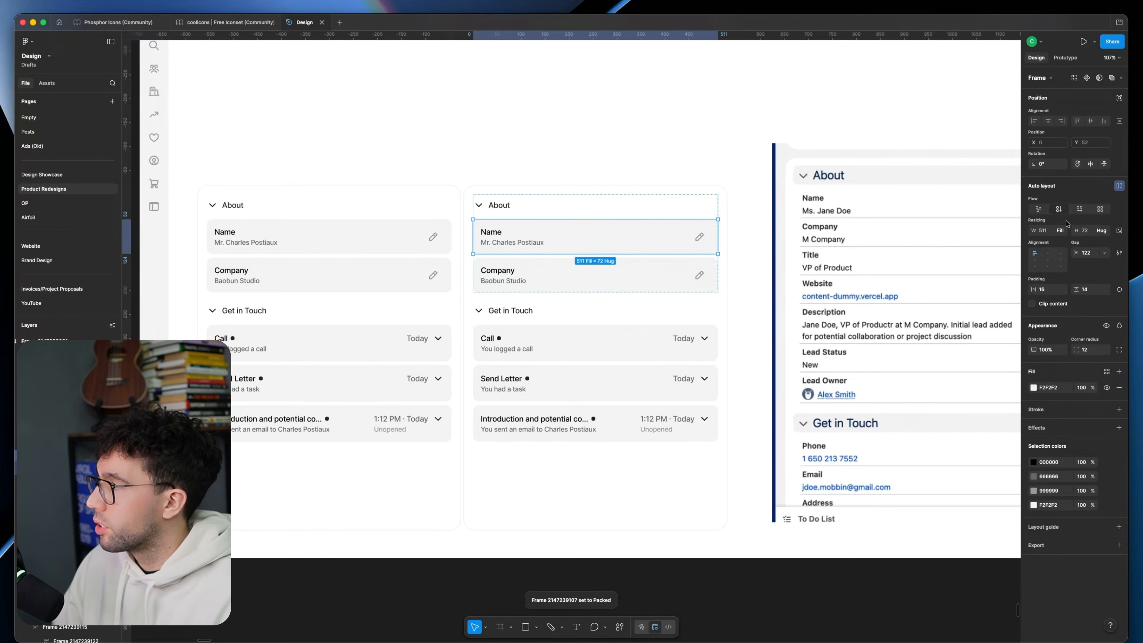
text(8)
key(Return)
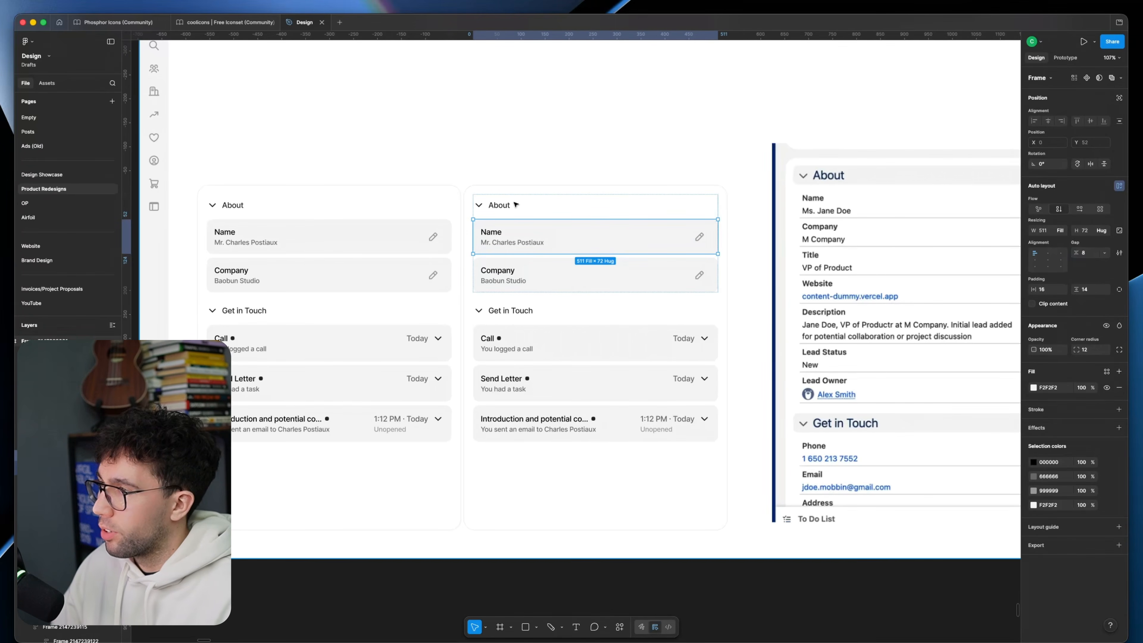
scroll(528, 235, up, 3)
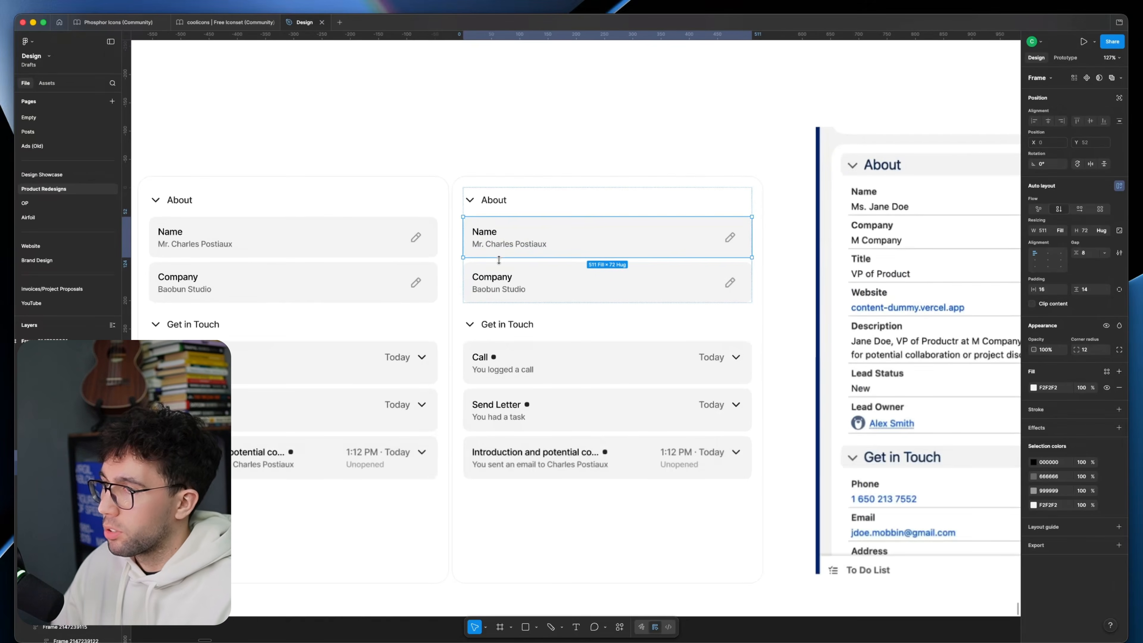
scroll(556, 258, up, 1)
Step: Wrap the Company text and pencil icon in an auto layout row and paste a copy of it into the Name card
double_click(517, 293)
shift+click(739, 295)
key(shift+a)
key(super+c)
click(496, 265)
key(super+v)
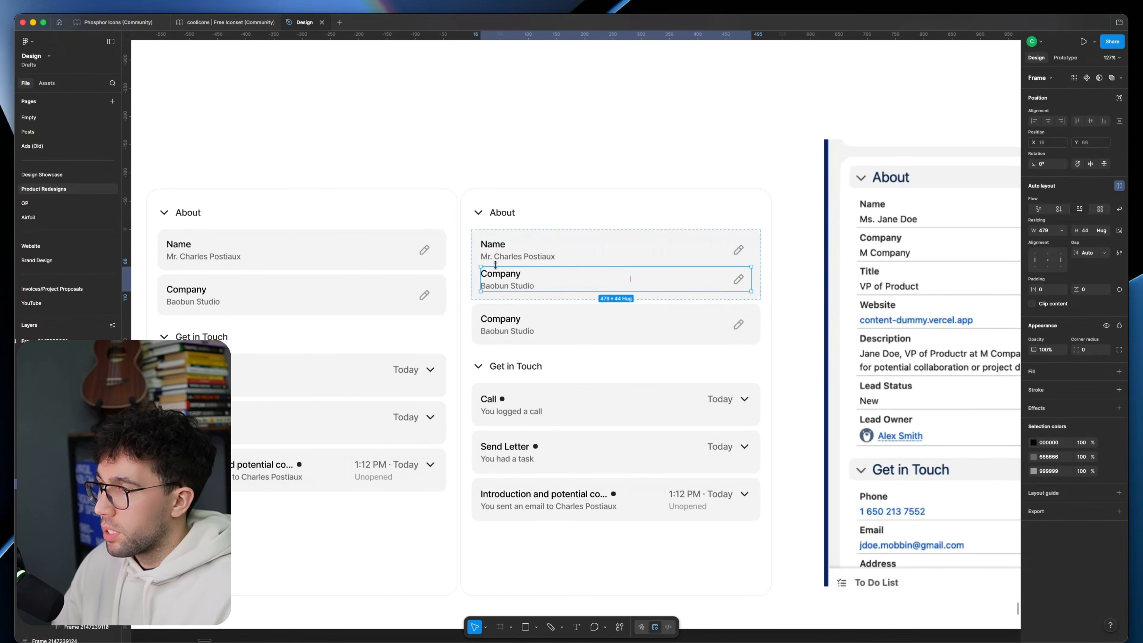
Step: Add a divider rectangle between the Name and Company rows with fill width, height 1 and color E2E2E2
drag(483, 262, 496, 263)
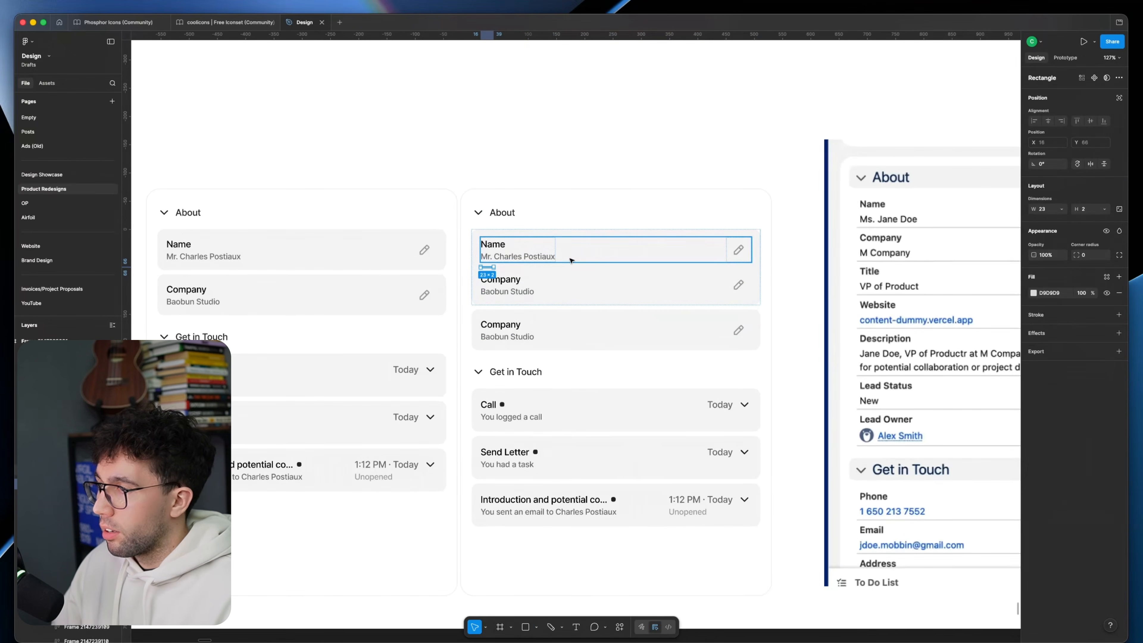
click(1062, 211)
click(1056, 222)
click(1086, 209)
text(1)
key(Return)
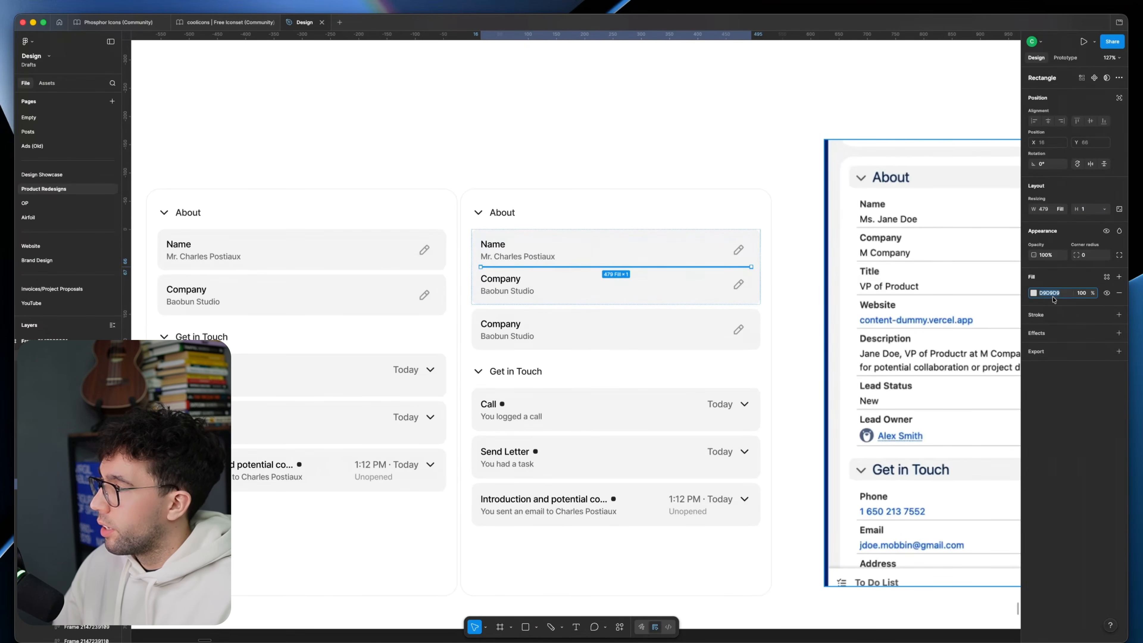
text(e6)
key(Return)
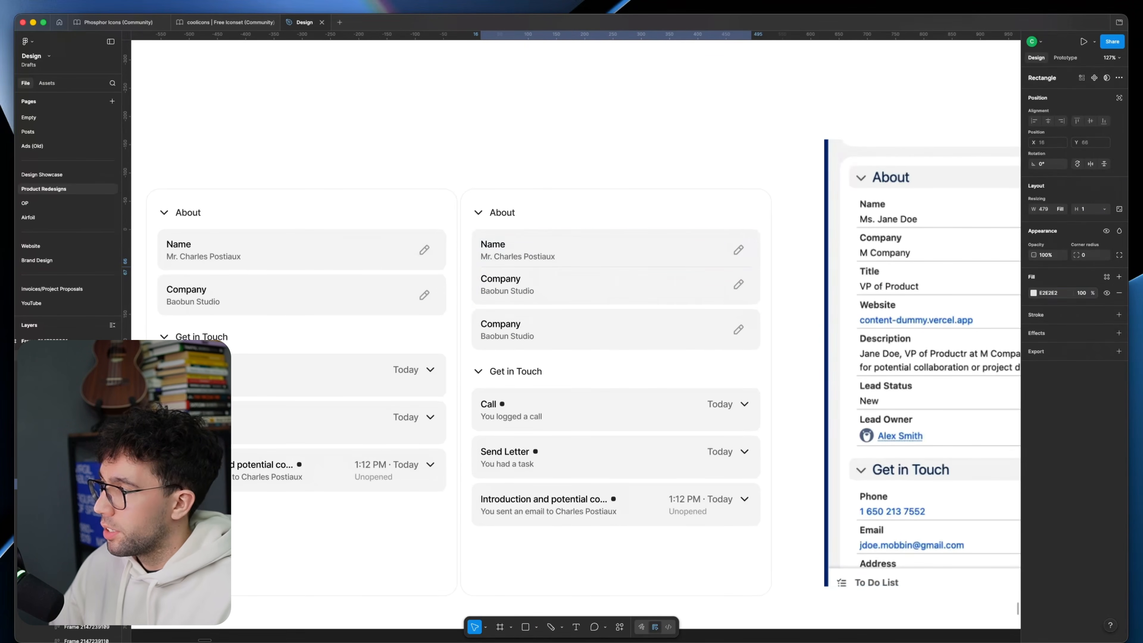
Step: Delete the separate Company card below the merged card in the copied About panel
click(546, 77)
super+click(576, 320)
key(BackSpace)
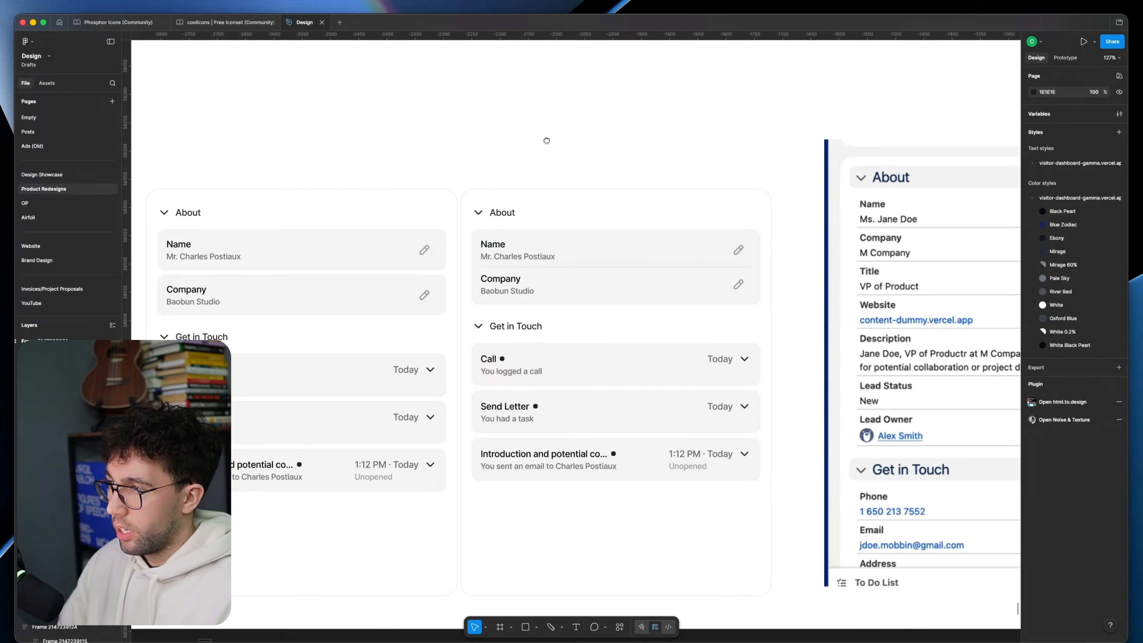
Step: Compare the merged-field card with the separate-card About panel, the earlier activity panels and the original About section
drag(536, 140, 574, 141)
drag(558, 295, 512, 298)
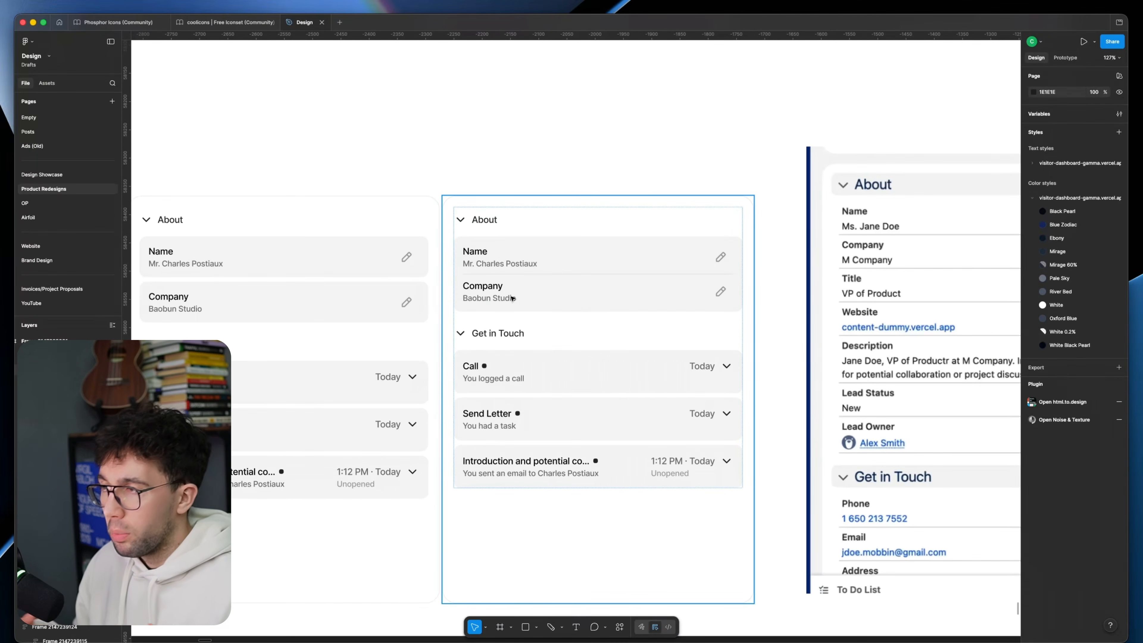
drag(726, 296, 581, 298)
click(814, 312)
click(621, 139)
scroll(601, 177, left, 6)
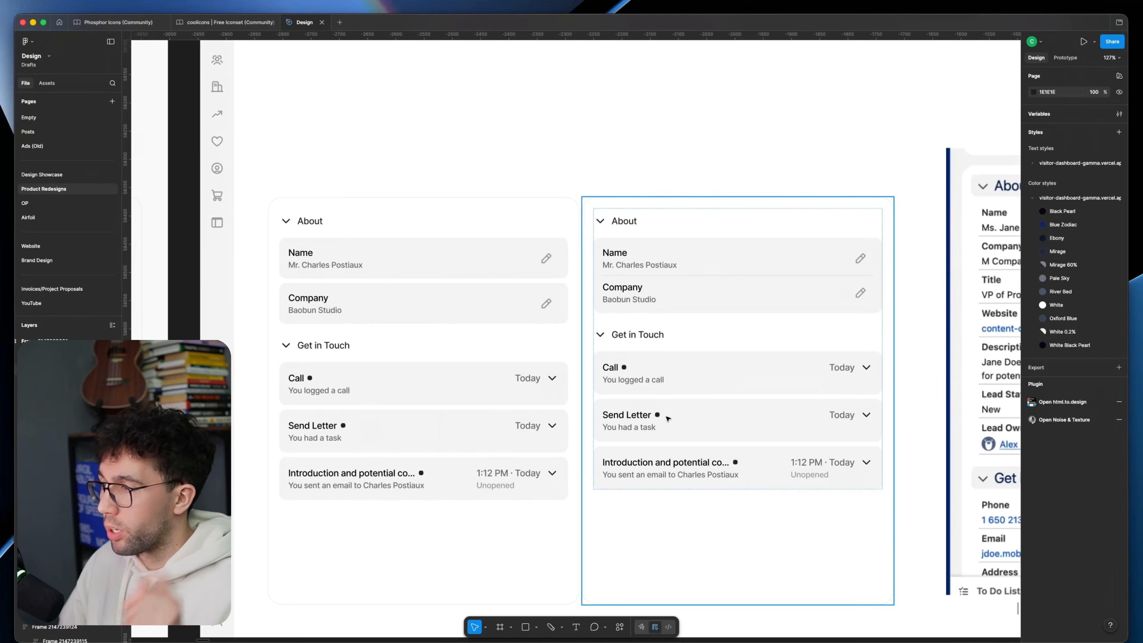
scroll(670, 416, left, 7)
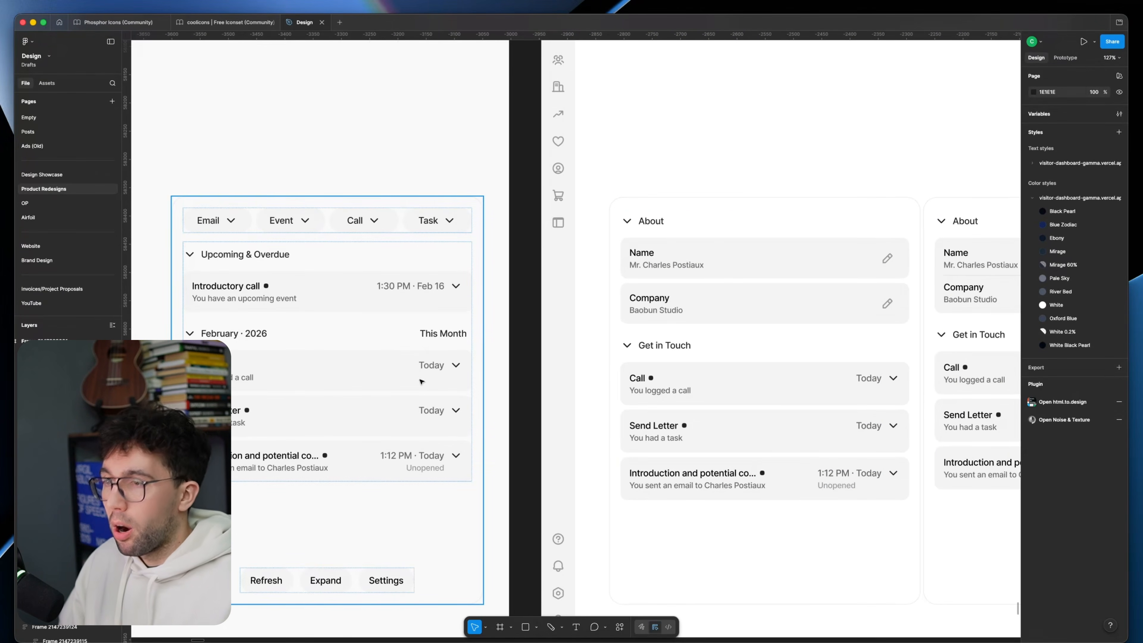
scroll(422, 381, left, 5)
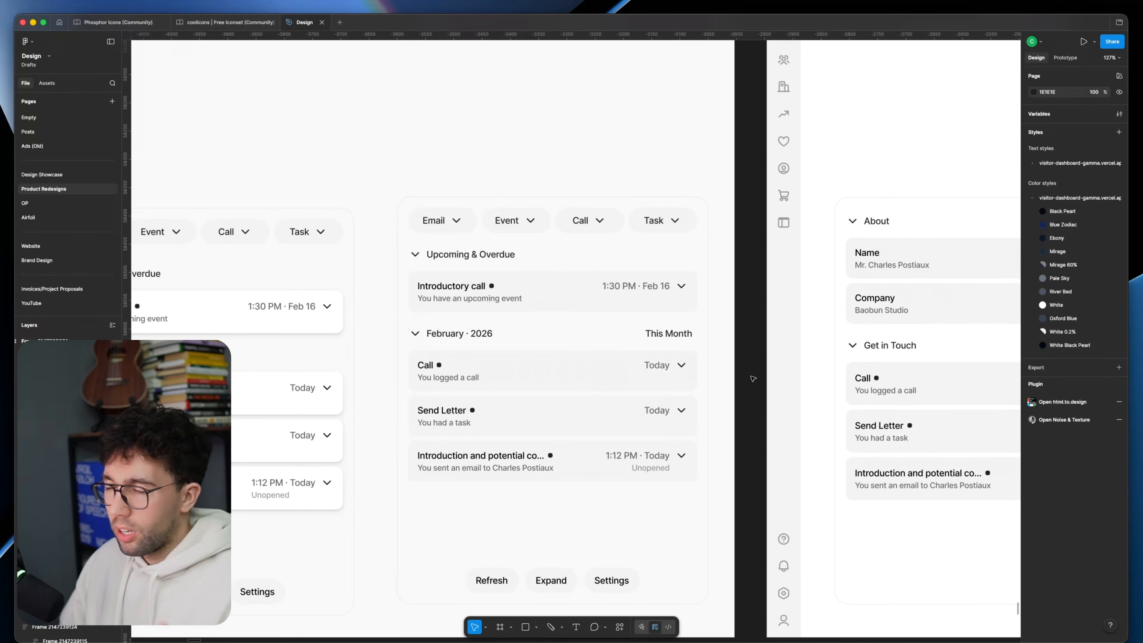
scroll(630, 283, right, 15)
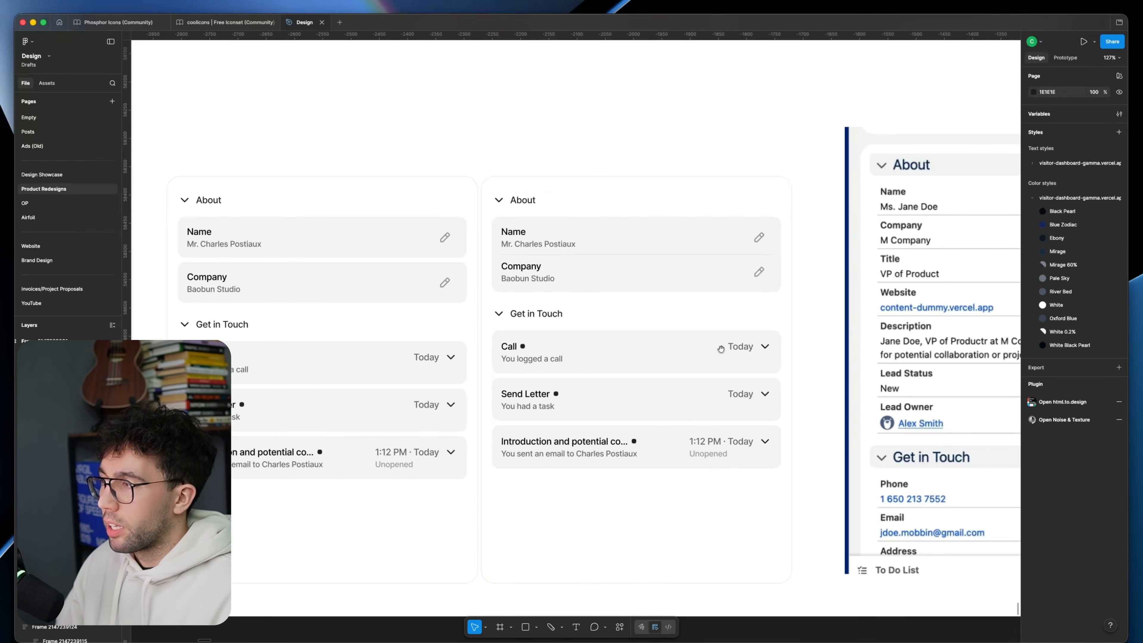
scroll(605, 351, right, 4)
scroll(720, 349, left, 6)
scroll(788, 349, down, 5)
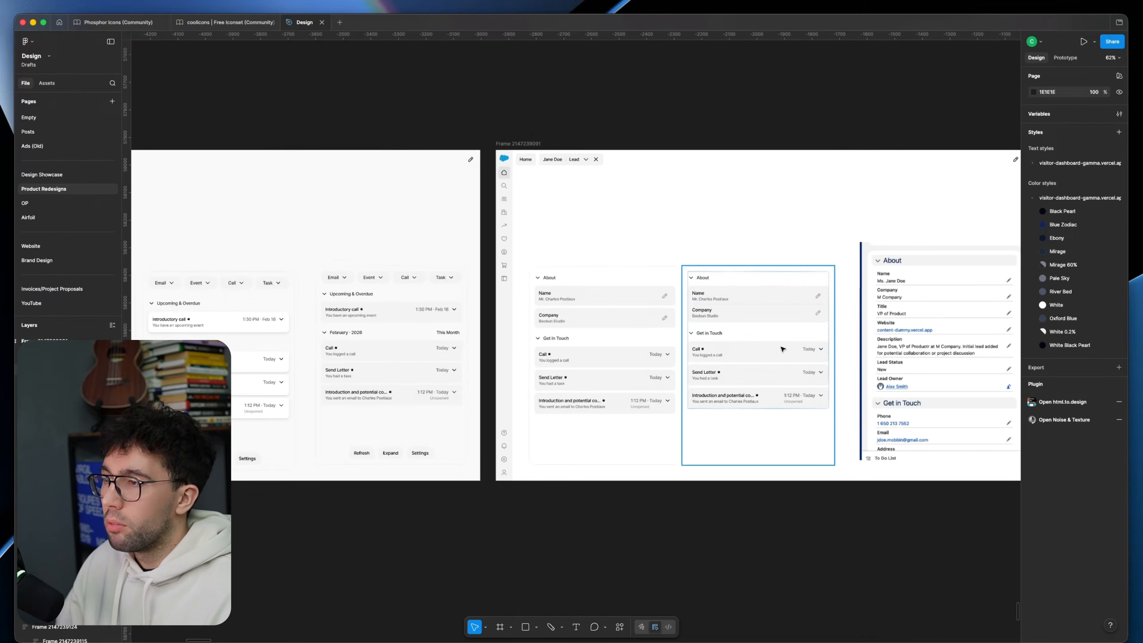
scroll(783, 351, up, 3)
scroll(653, 375, right, 3)
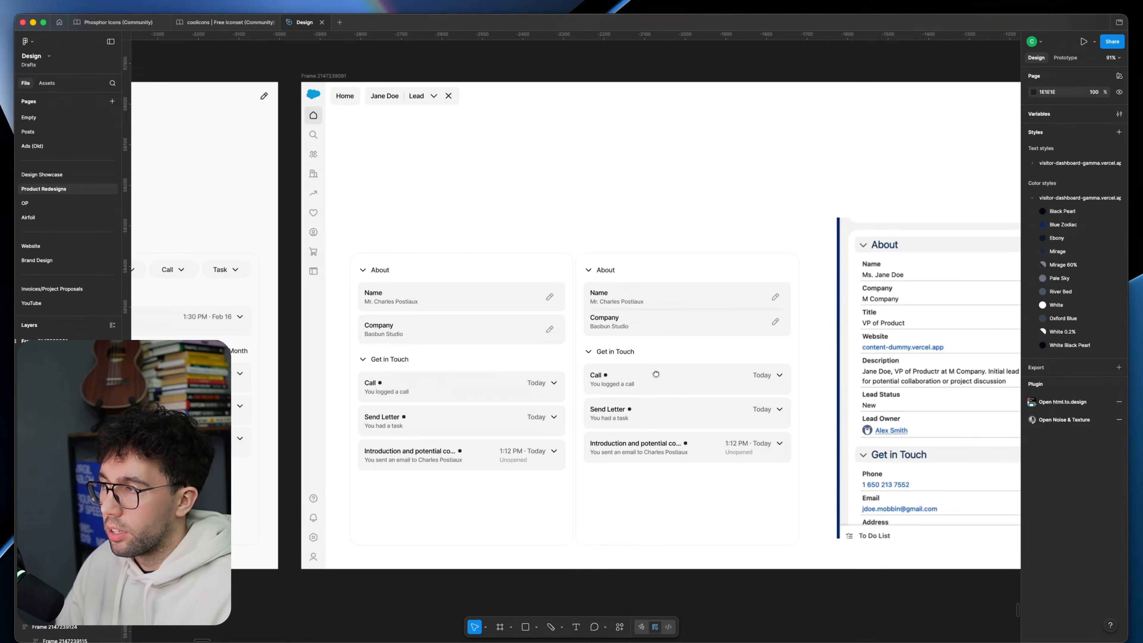
scroll(517, 351, up, 2)
scroll(478, 337, right, 1)
scroll(693, 350, left, 4)
scroll(692, 349, right, 2)
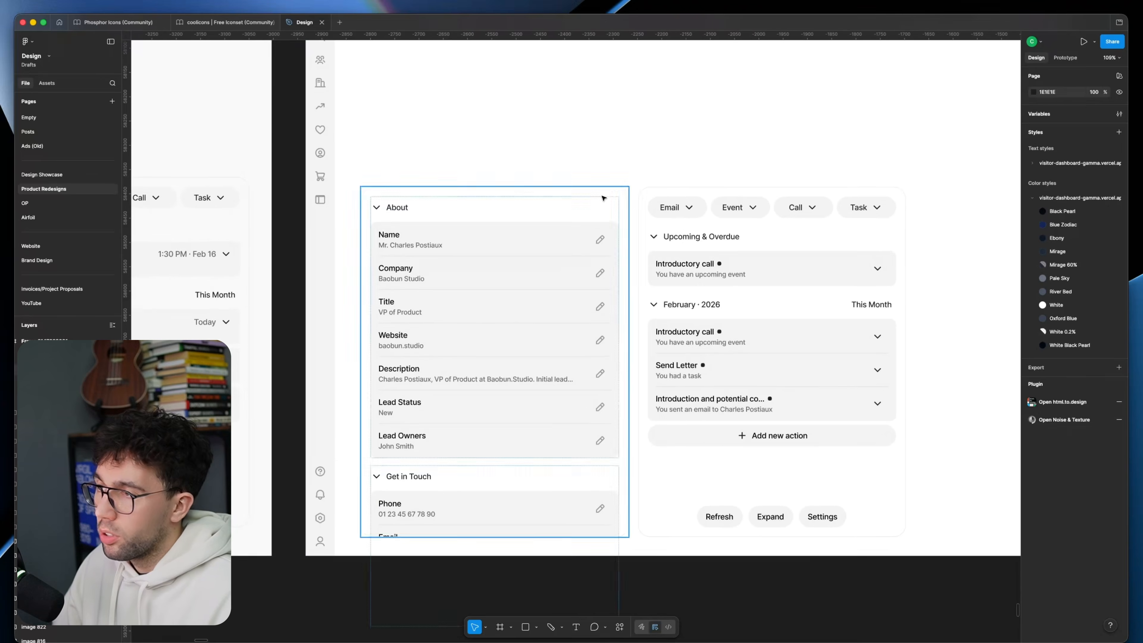
Step: Examine the extended About panel and the activity panel, including its Add new action row
scroll(605, 428, up, 3)
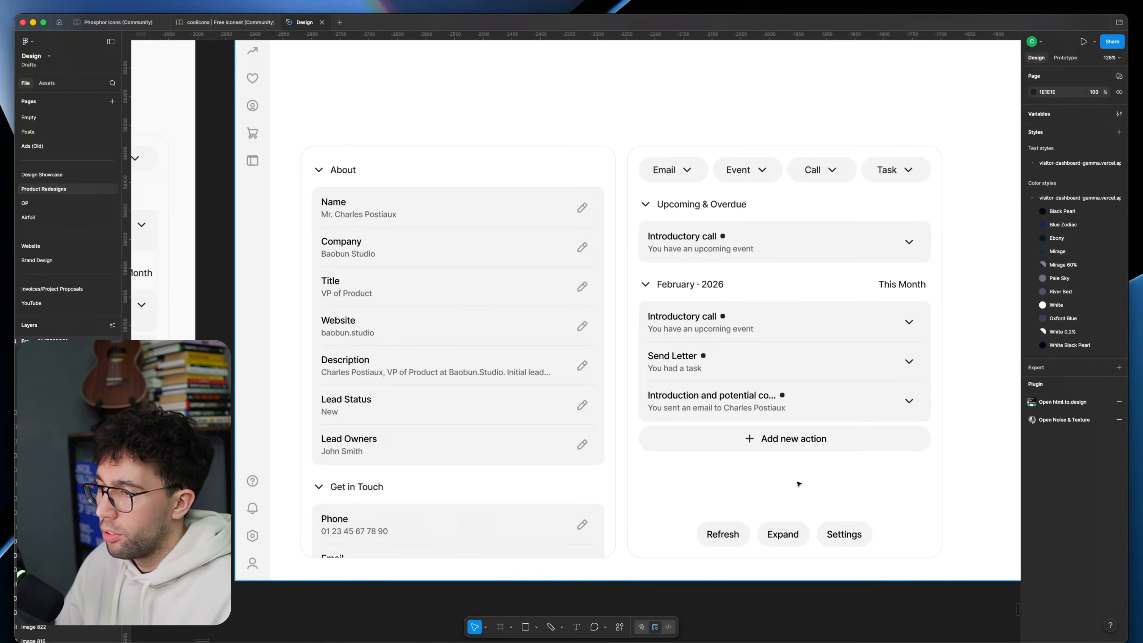
scroll(810, 383, right, 2)
click(850, 455)
scroll(851, 455, down, 5)
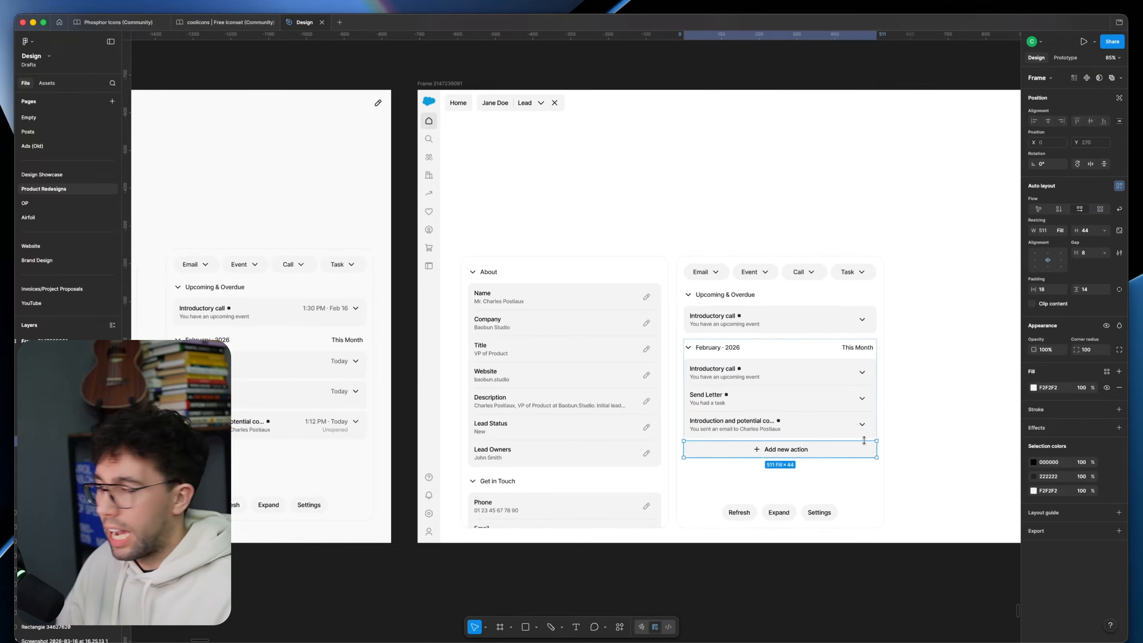
click(936, 438)
Step: Review the earlier redesign frames and the original Salesforce lead page against the current About and activity panels
drag(373, 393, 1050, 406)
scroll(651, 344, down, 2)
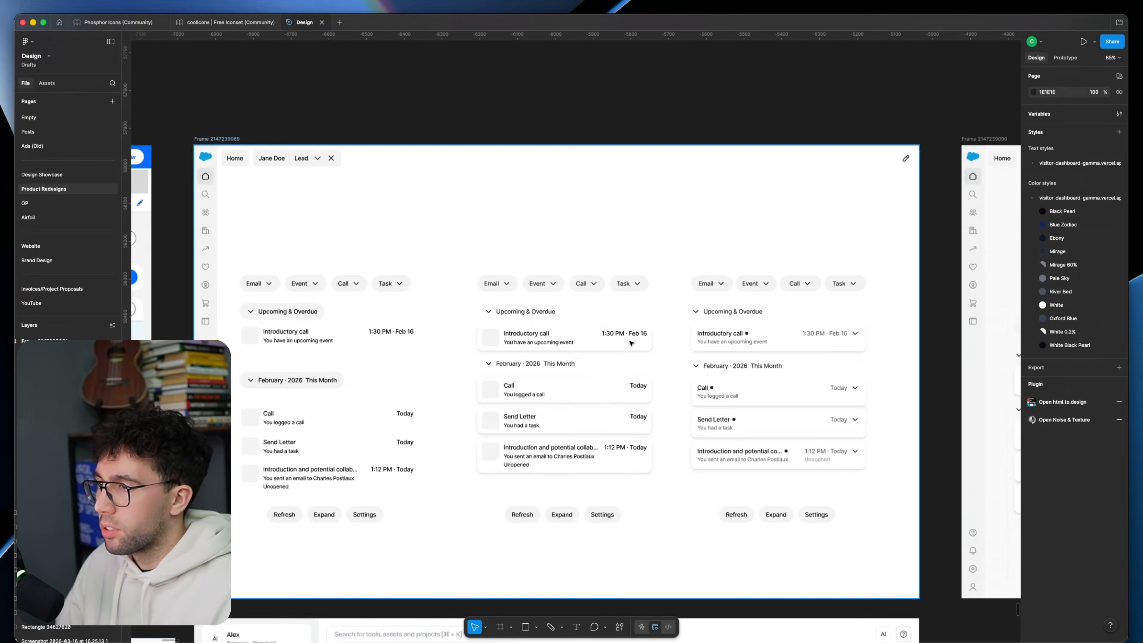
scroll(650, 345, left, 15)
scroll(655, 419, up, 5)
click(655, 504)
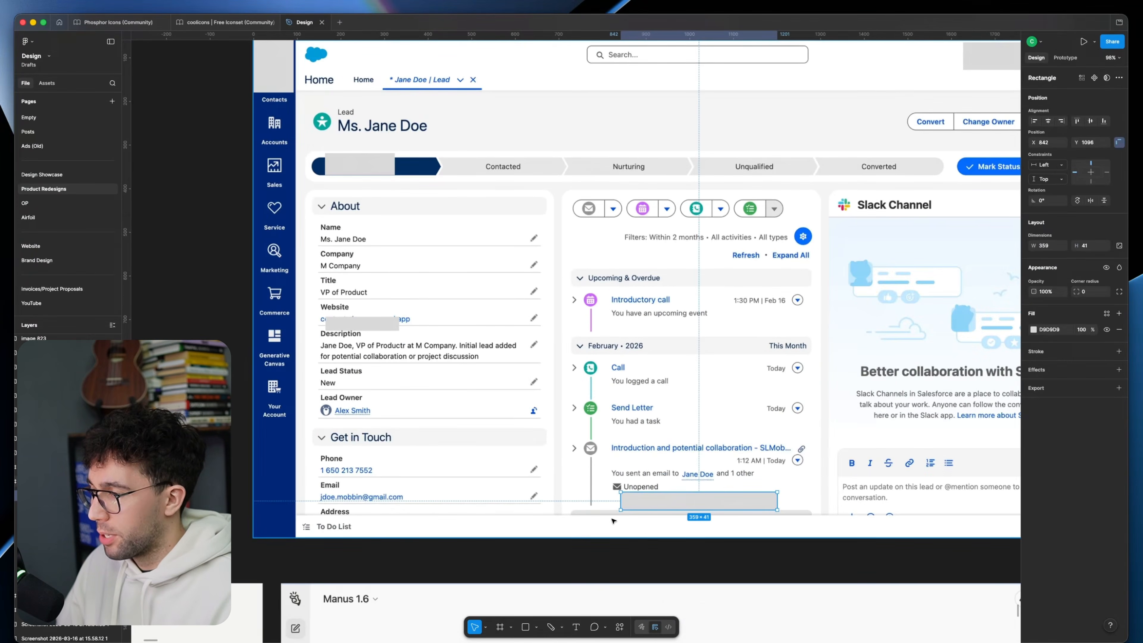
drag(586, 507, 583, 507)
scroll(597, 507, down, 2)
scroll(662, 507, down, 5)
click(765, 513)
drag(810, 509, 234, 393)
drag(781, 373, 286, 352)
scroll(285, 351, right, 10)
scroll(841, 401, up, 4)
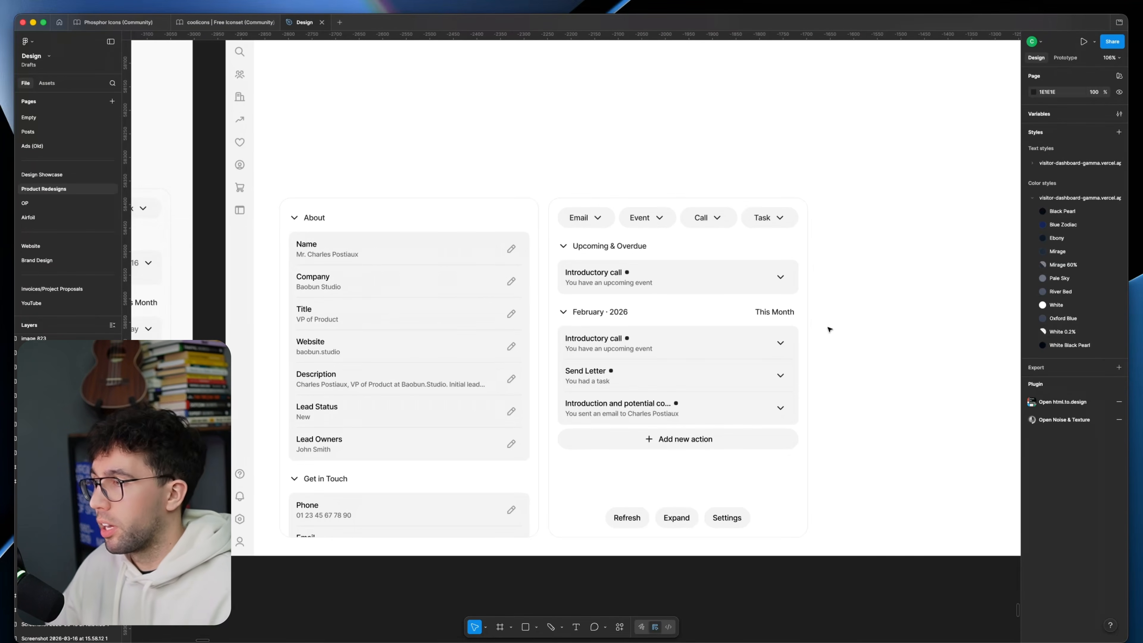
drag(844, 294, 866, 404)
scroll(859, 327, down, 3)
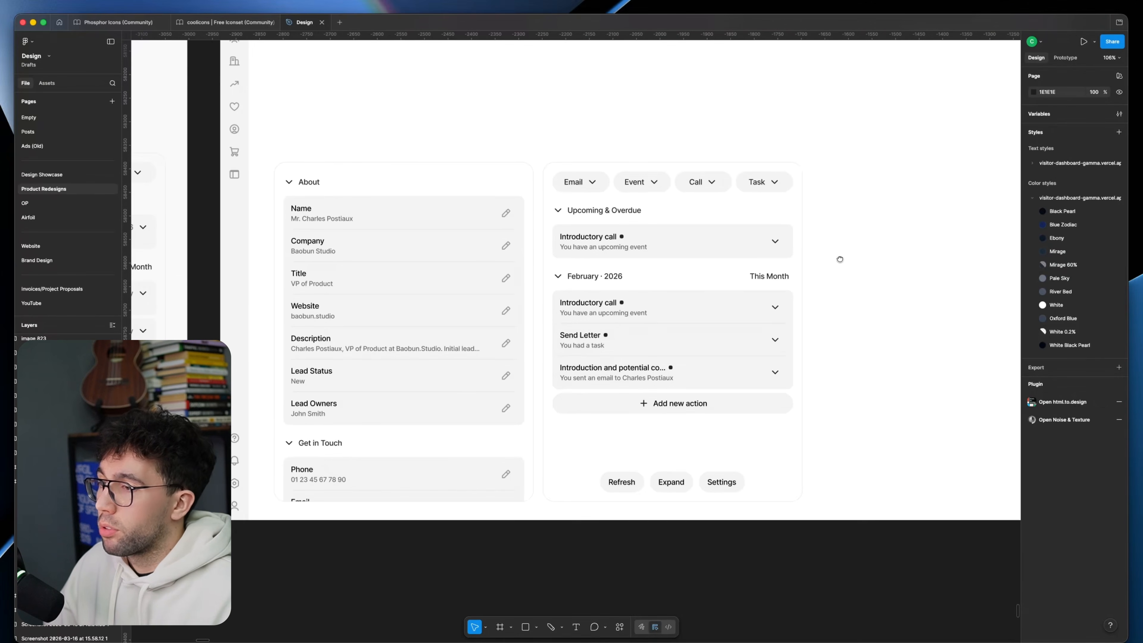
ctrl+scroll(787, 333, down, 5)
scroll(701, 344, left, 20)
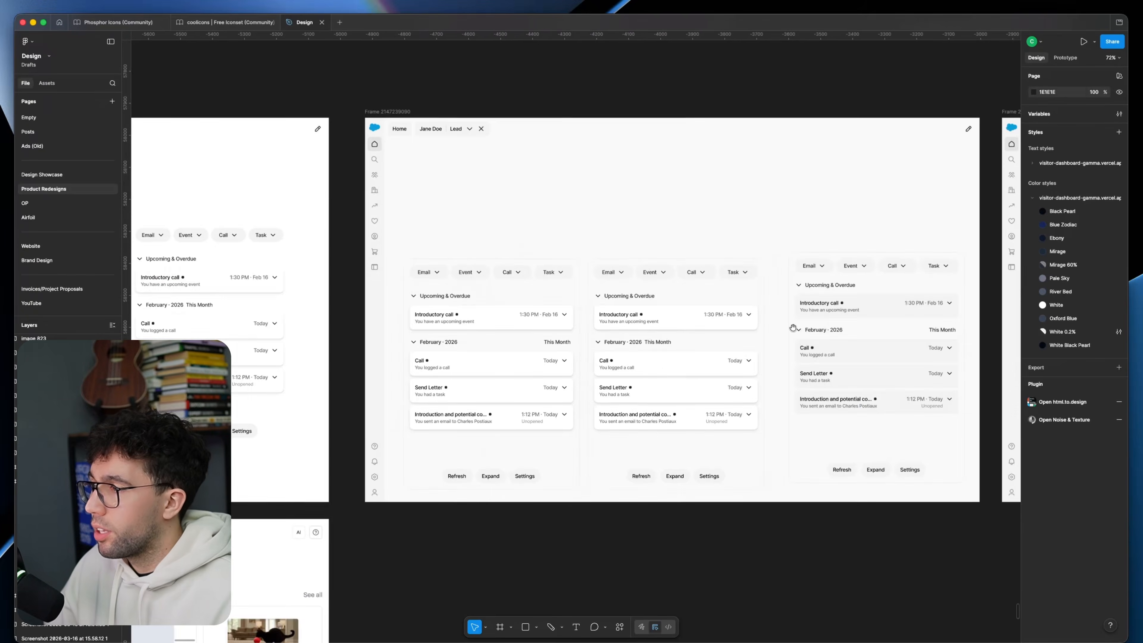
ctrl+scroll(685, 310, up, 5)
key(r)
drag(509, 164, 776, 518)
key(BackSpace)
Step: Cover the original page's Slack Channel title, its logo (33 × 33) and the post editor (about 539 × 184) with D9D9D9 rectangles
scroll(546, 193, down, 1)
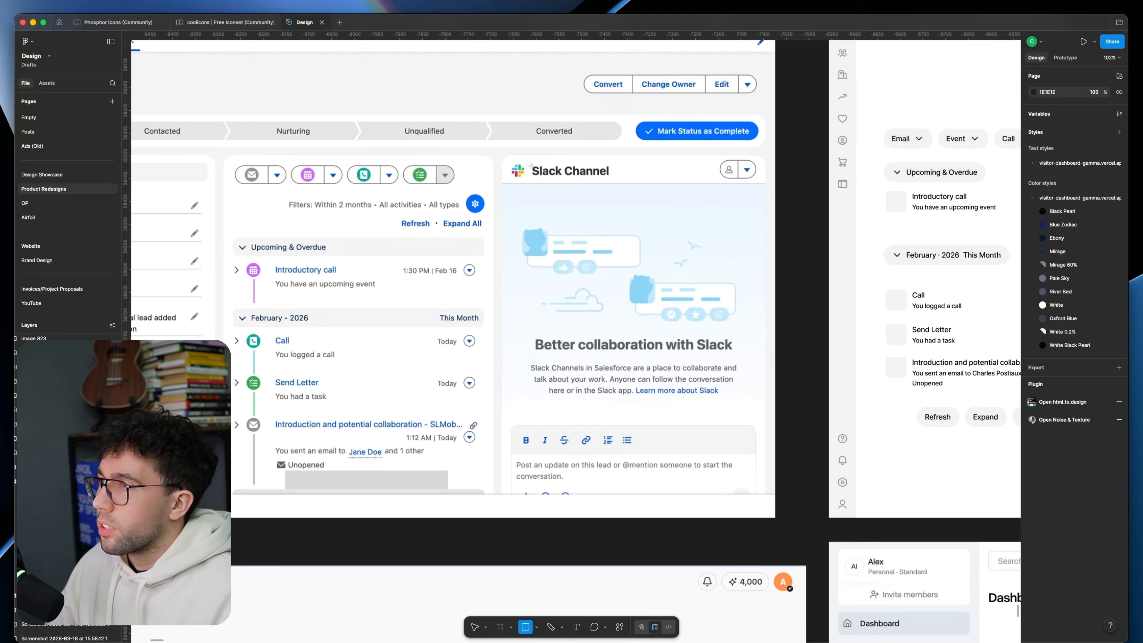
drag(531, 165, 596, 176)
drag(511, 164, 528, 179)
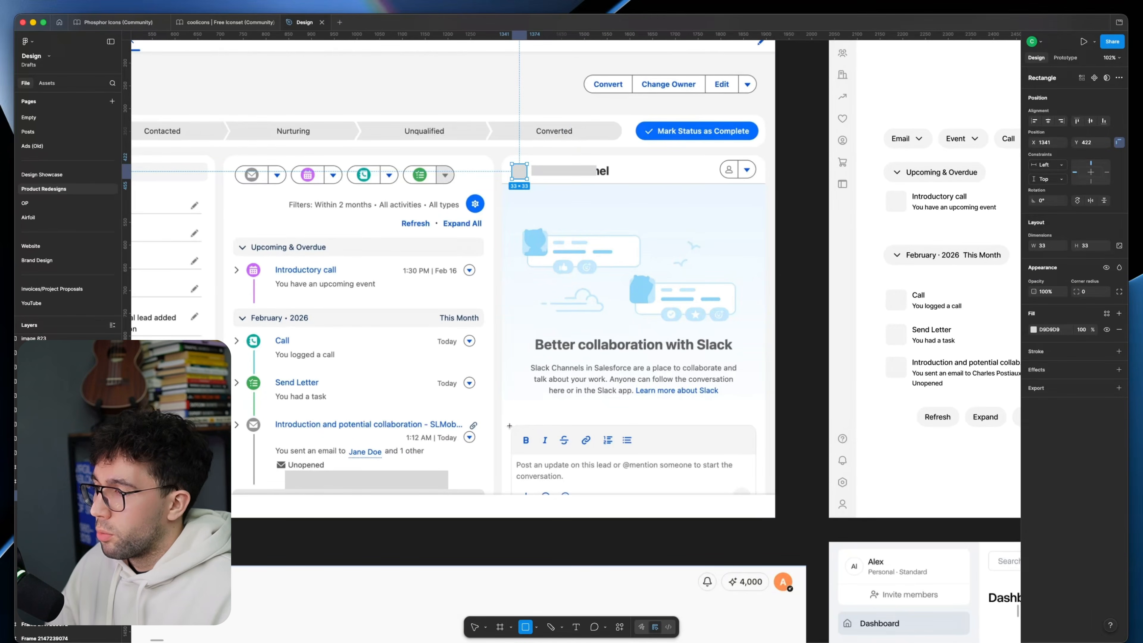
drag(512, 425, 754, 509)
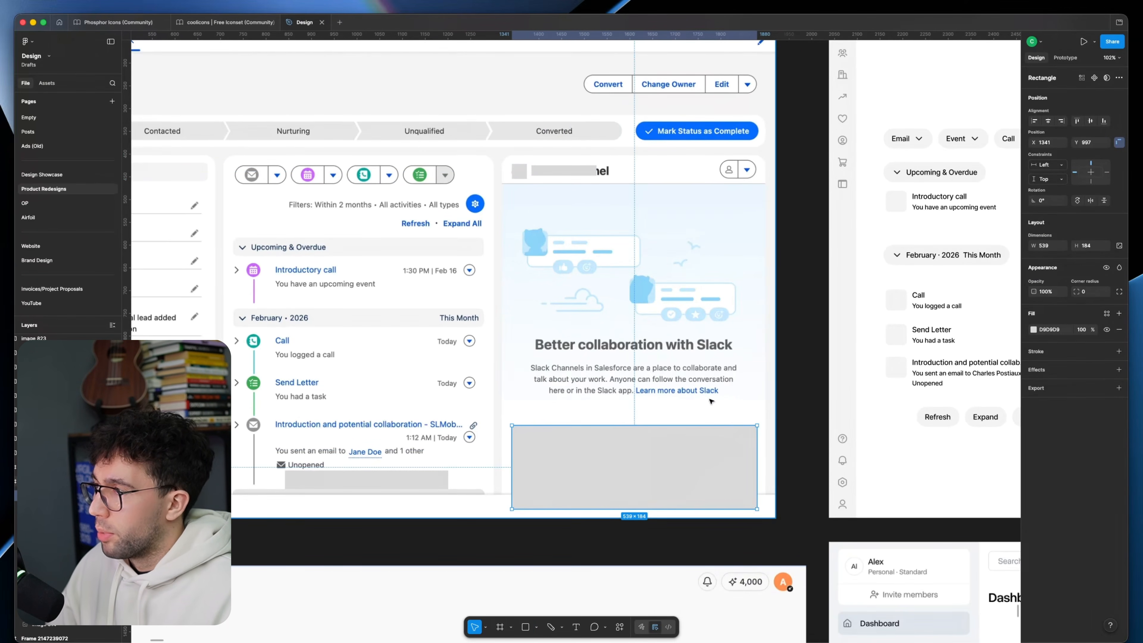
Step: Undo the grey rectangles covering the original page's Slack title, logo and post editor
key(super+z)
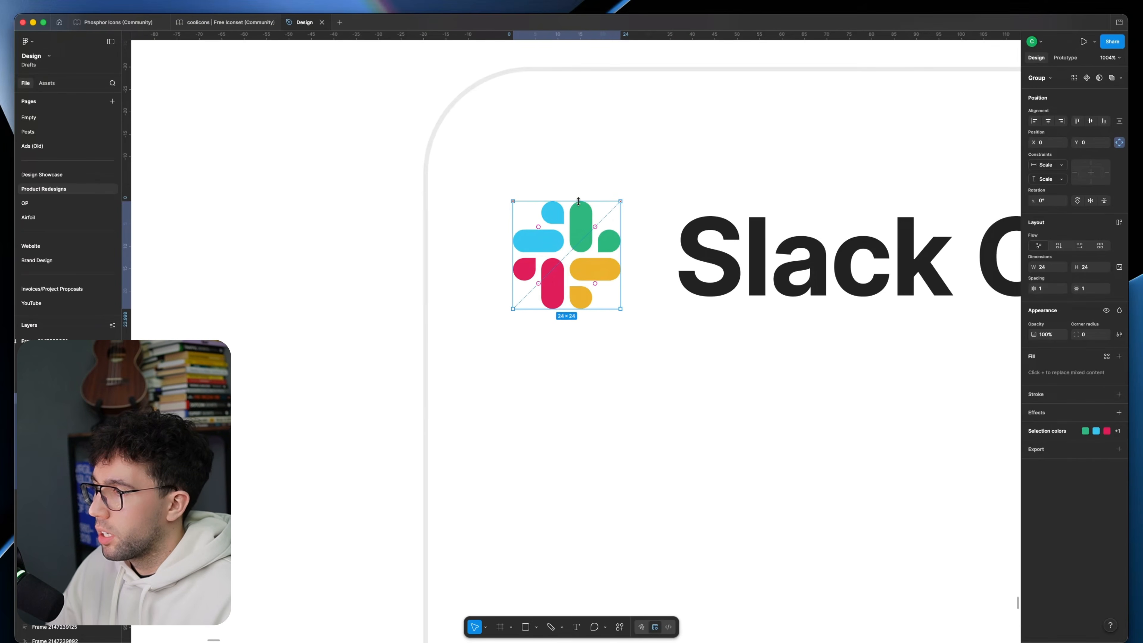
scroll(613, 221, down, 10)
click(671, 187)
scroll(671, 186, down, 2)
scroll(720, 193, left, 2)
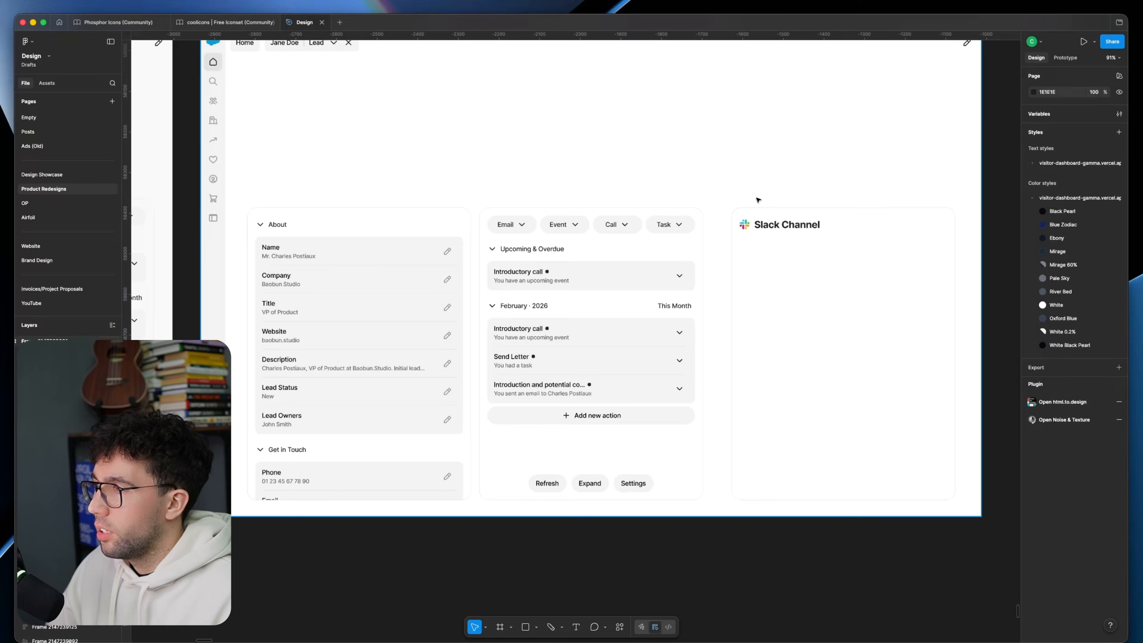
Step: Compare the new Slack Channel panel with the original page's Slack section and the earlier redesign frames
scroll(780, 241, left, 20)
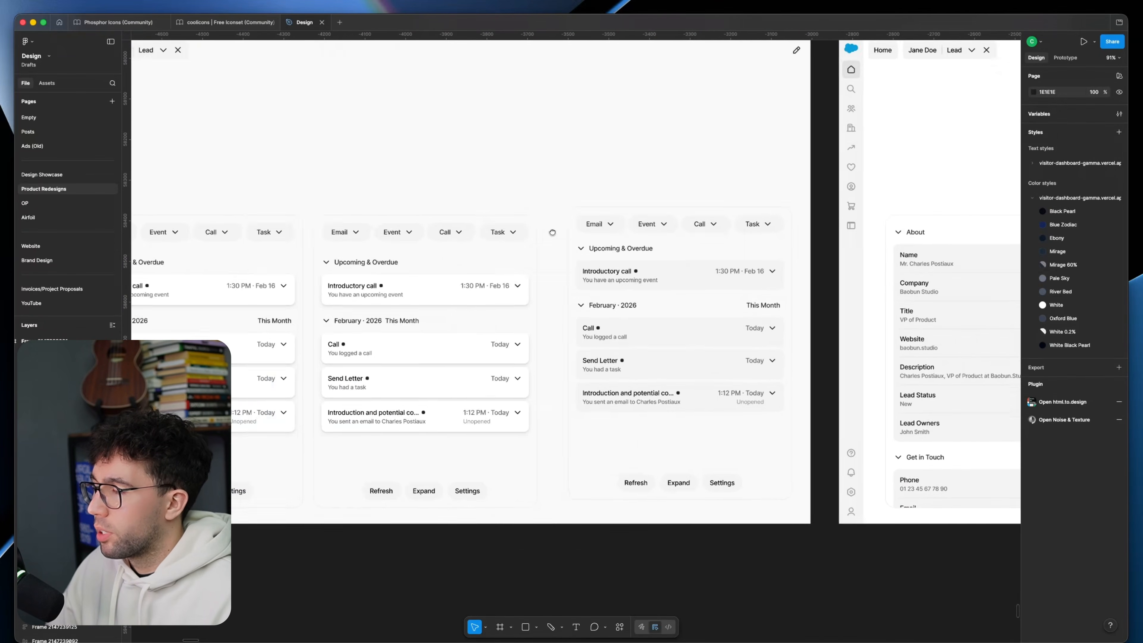
scroll(824, 296, left, 6)
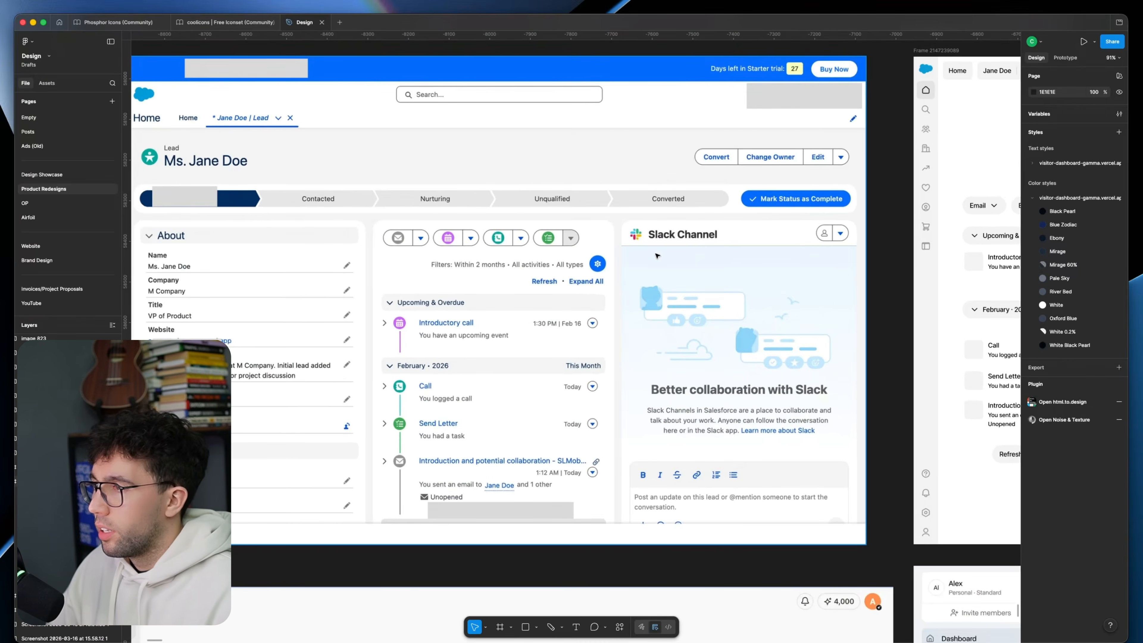
scroll(675, 254, left, 3)
scroll(675, 254, up, 1)
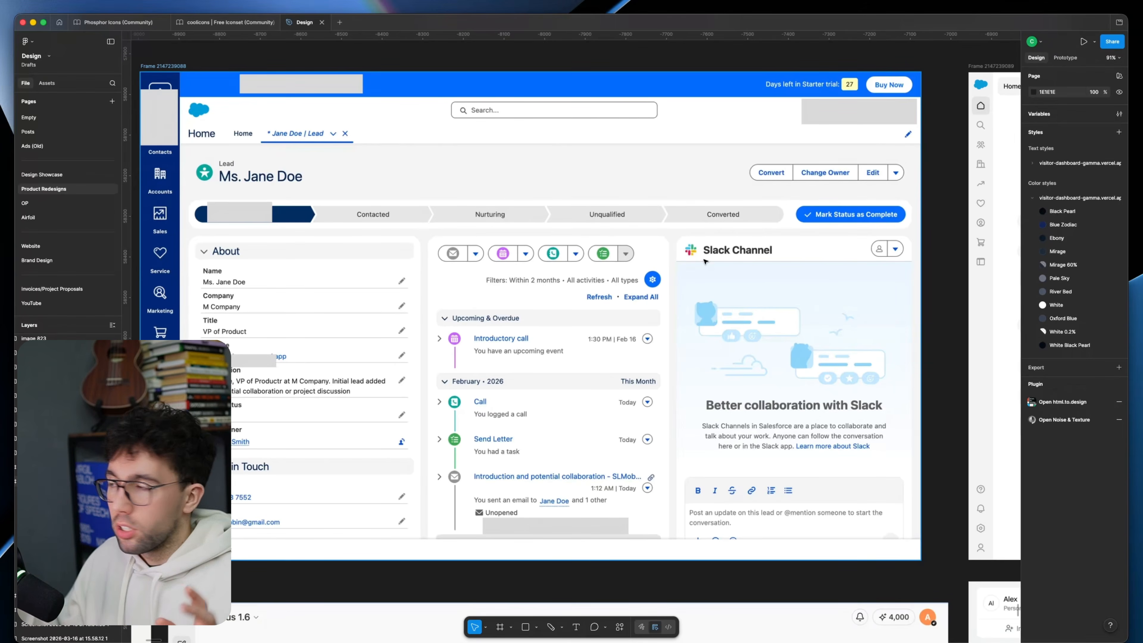
scroll(704, 261, right, 5)
scroll(646, 281, left, 2)
scroll(631, 288, right, 20)
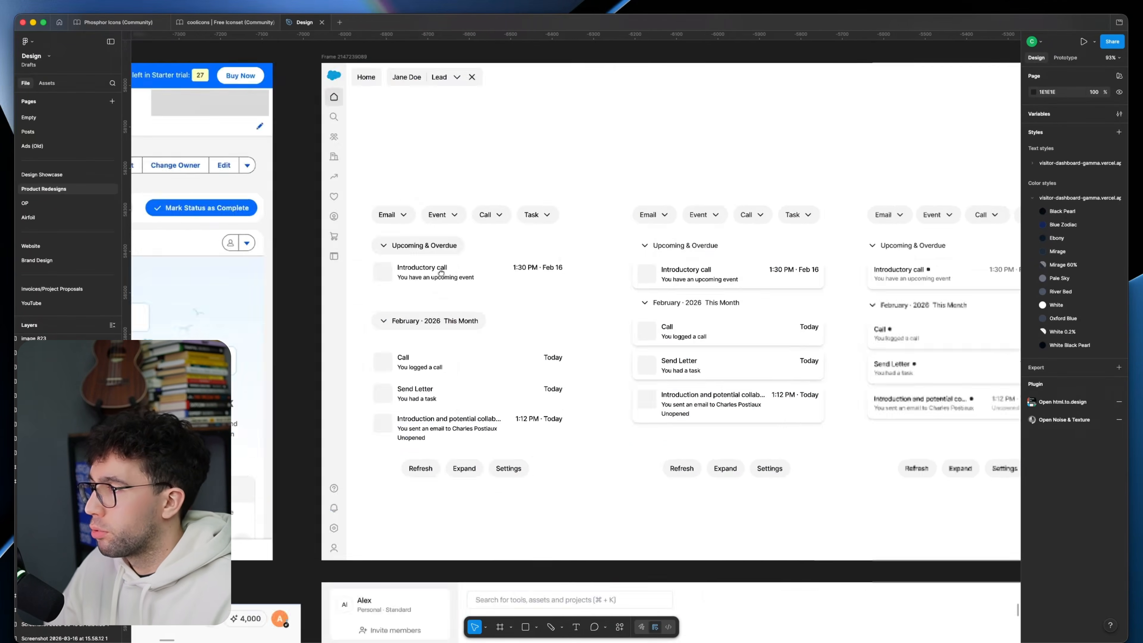
scroll(540, 297, up, 2)
scroll(540, 288, left, 3)
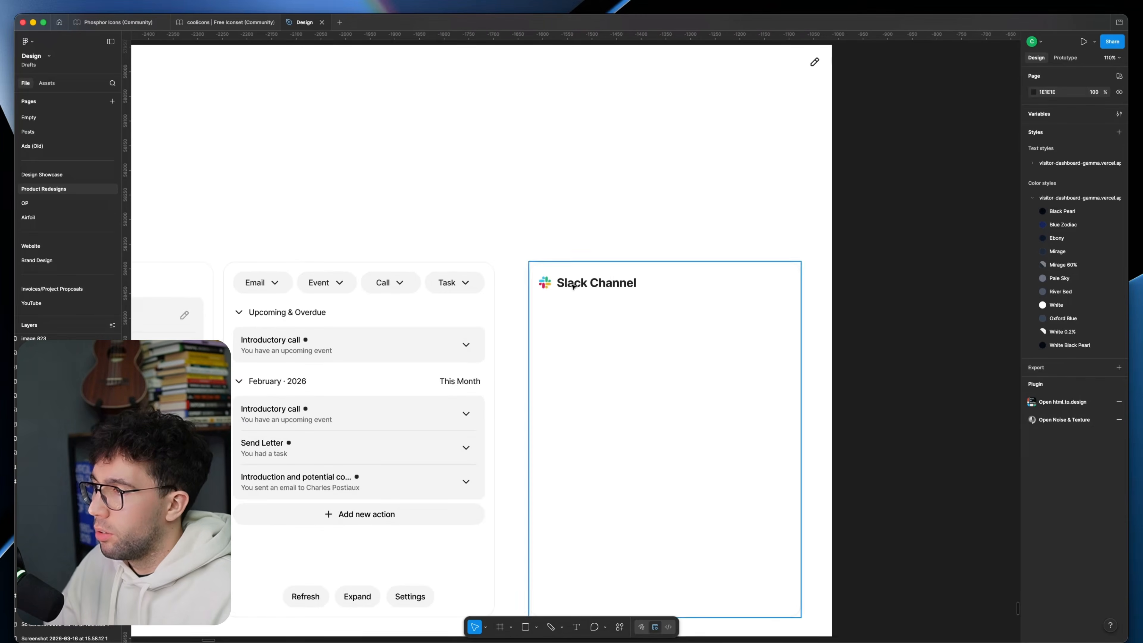
Step: Paste a copy of the original page's post editor area beneath the current redesign frame as a reference
double_click(583, 281)
scroll(603, 292, down, 2)
scroll(603, 293, left, 1)
click(850, 365)
scroll(843, 369, down, 5)
scroll(842, 369, left, 20)
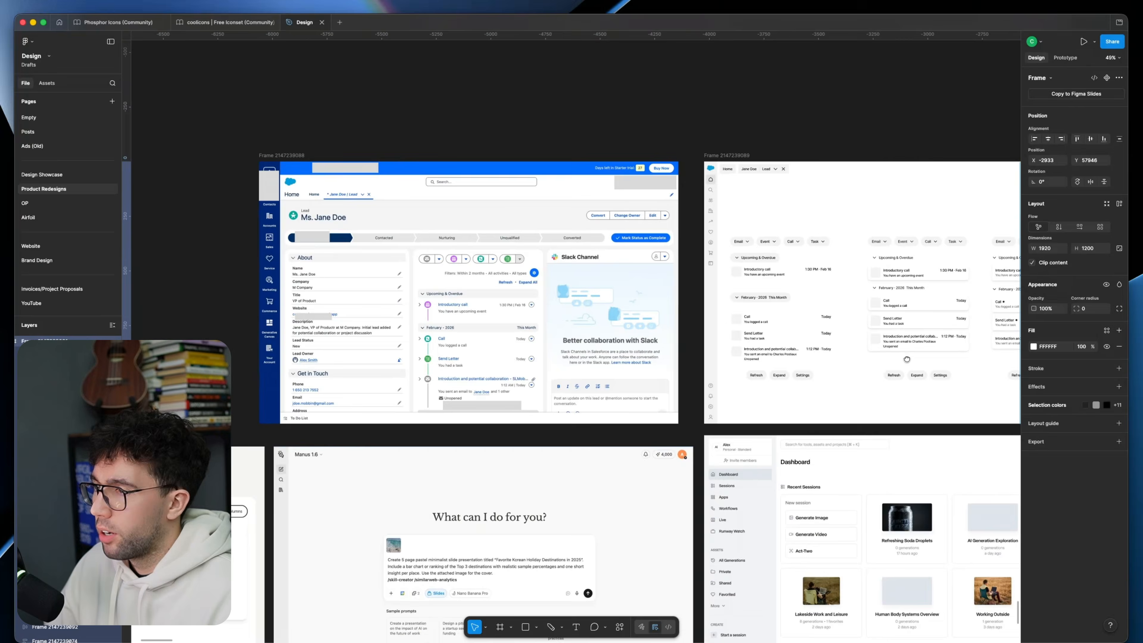
scroll(611, 389, up, 5)
key(Escape)
scroll(437, 360, down, 5)
scroll(405, 428, right, 20)
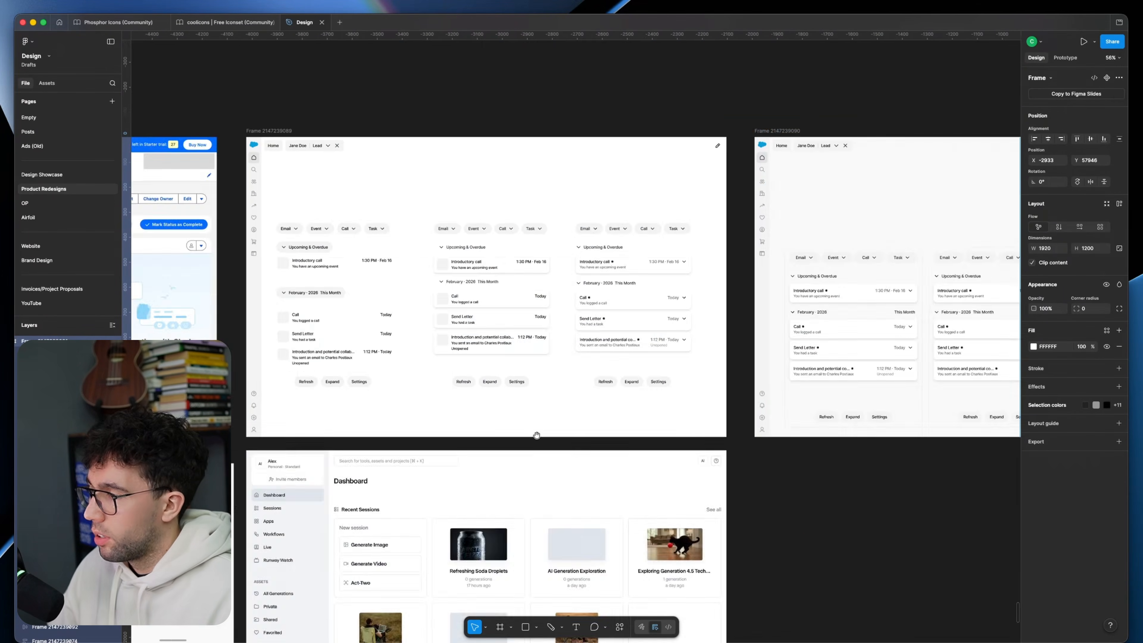
scroll(614, 461, up, 3)
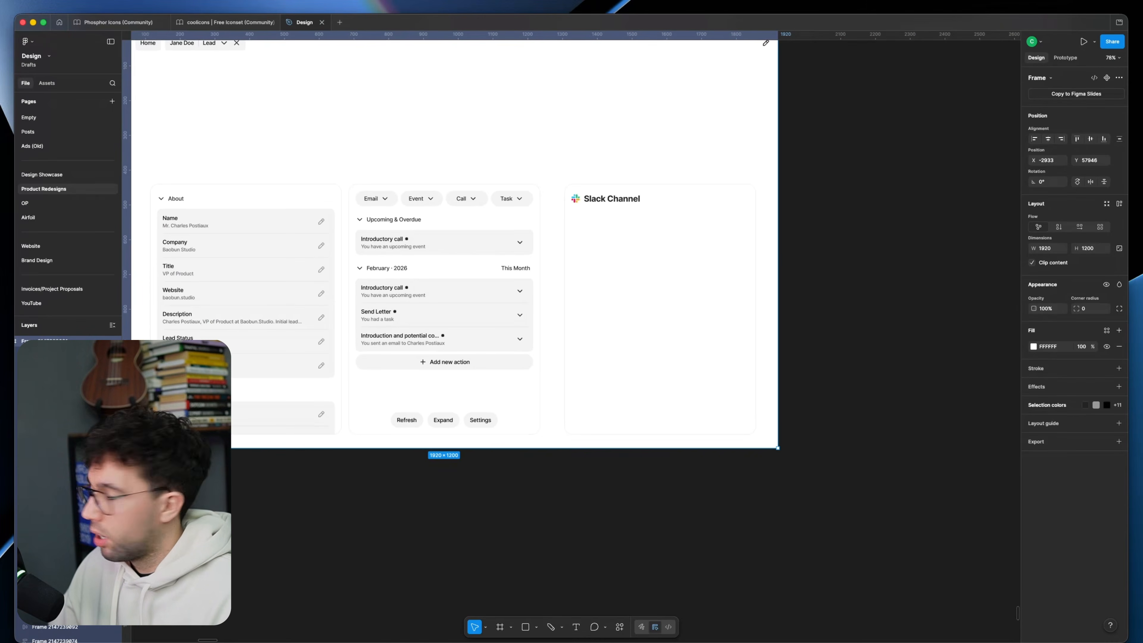
key(super+v)
scroll(602, 337, up, 3)
Step: Draw a frame of about 505 × 149 at the bottom of the Slack panel and give it an E2E2E2 stroke
key(f)
drag(509, 325, 777, 400)
scroll(639, 355, up, 2)
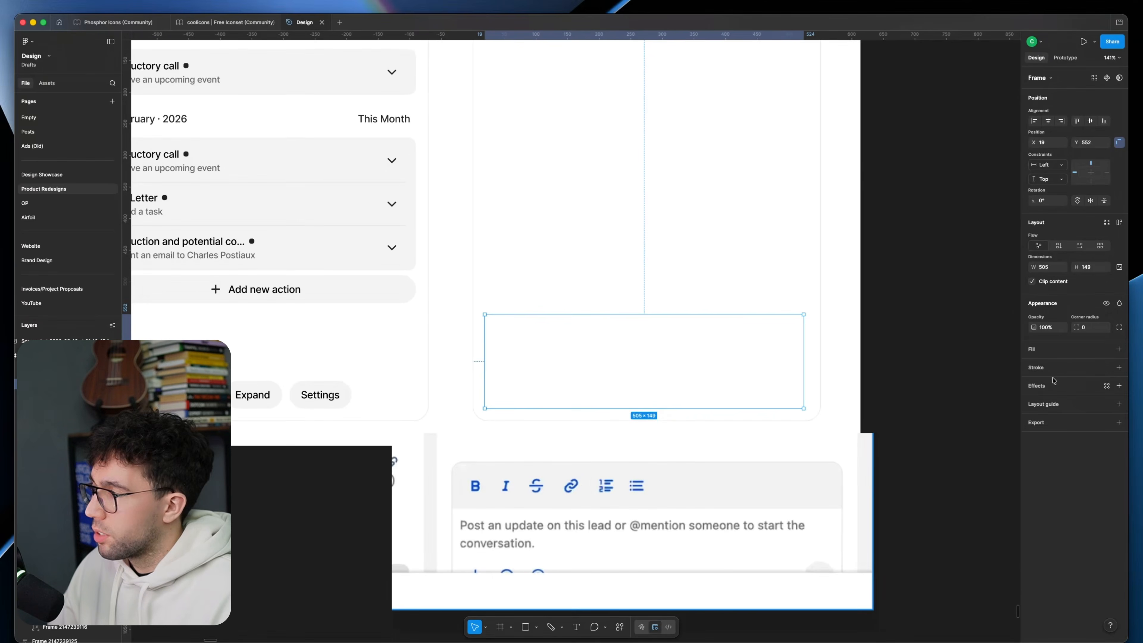
click(1038, 369)
text(eee)
key(Return)
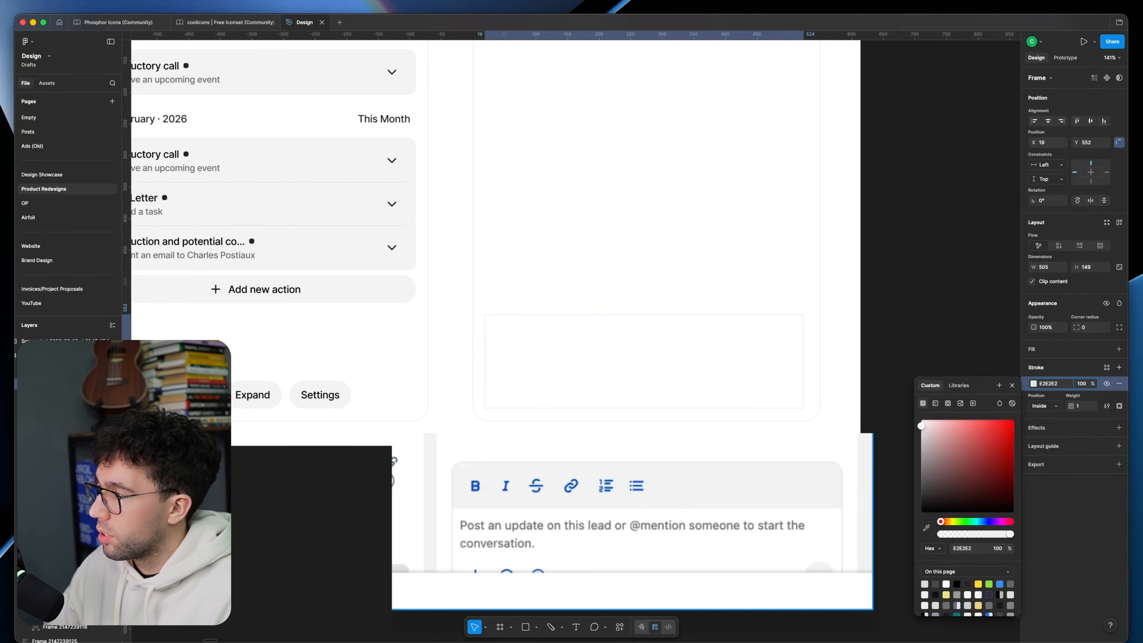
Step: Build the Slack panel's post editor with a formatting toolbar, the "Post an update on this lead" placeholder text, and attachment, mention and send icons
click(954, 307)
scroll(855, 337, up, 1)
double_click(773, 372)
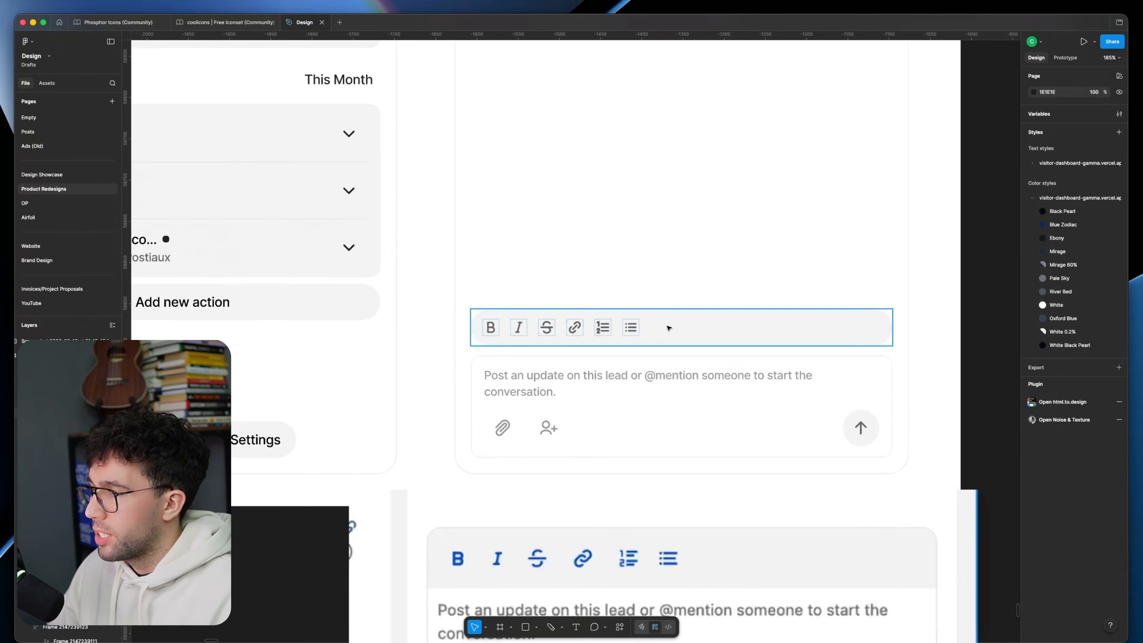
click(669, 328)
scroll(584, 316, down, 3)
click(554, 299)
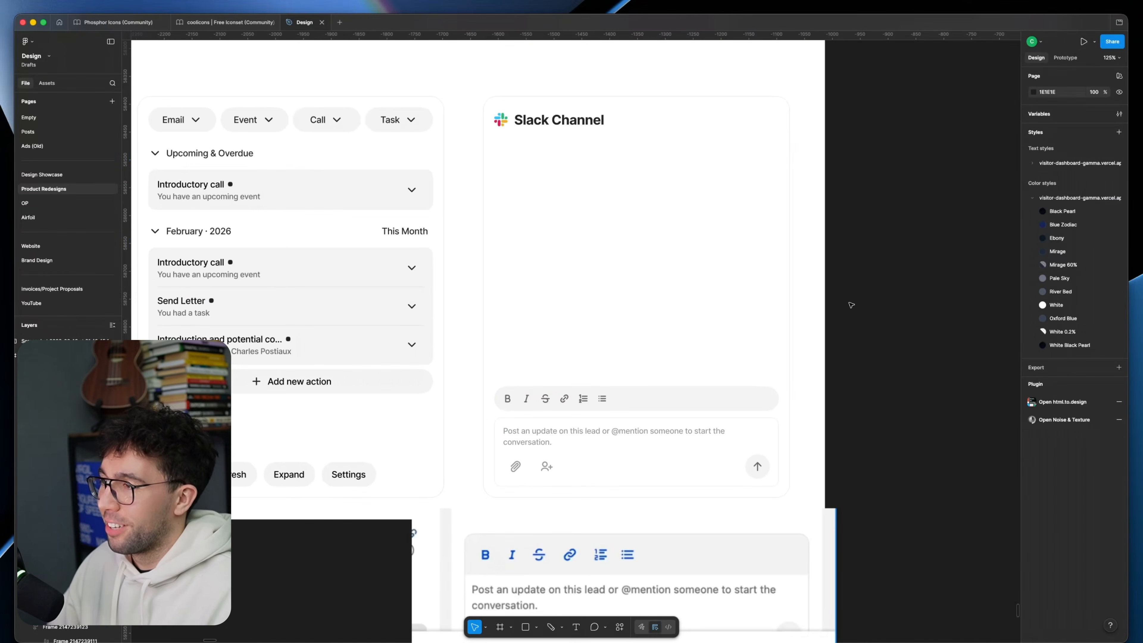
Step: Set the gap between the formatting toolbar and the post box to 0
drag(850, 305, 883, 311)
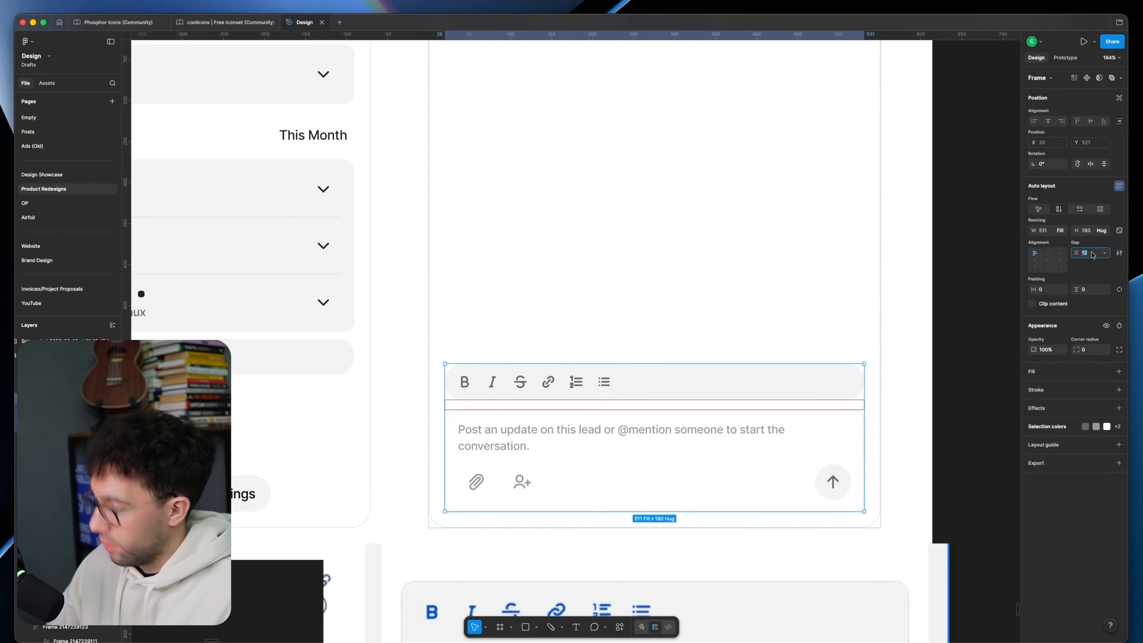
text(0)
key(Return)
Step: Set the formatting toolbar's top corner radii to 12 and its bottom corner radii to 0
click(717, 389)
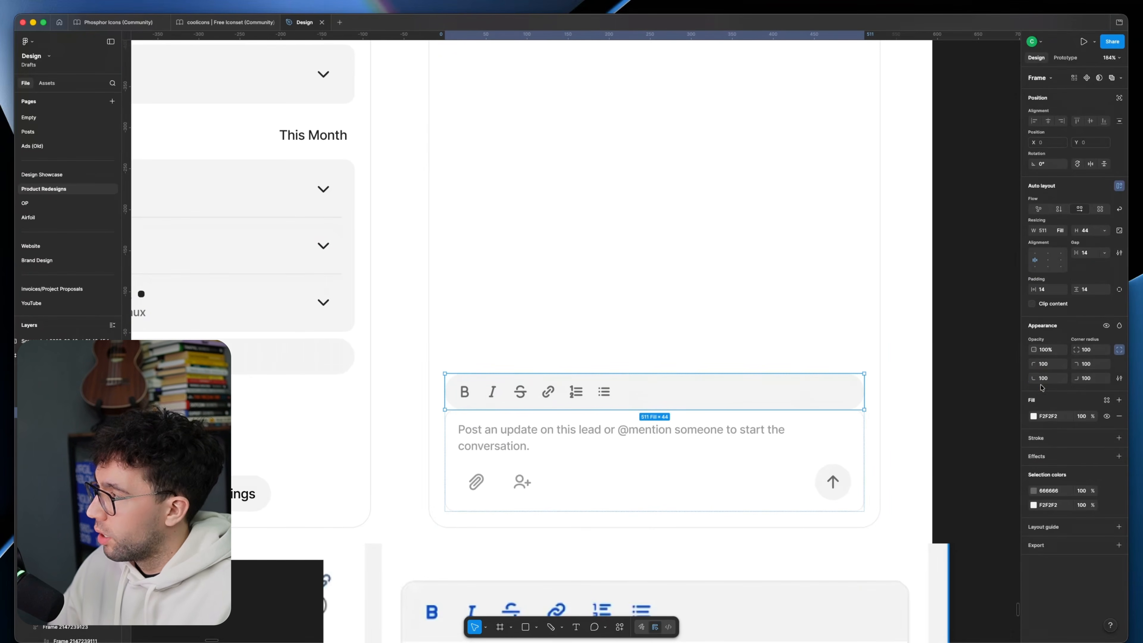
text(0)
click(1080, 378)
click(1086, 365)
text(12)
Step: Give the formatting toolbar an inside EEEEEE stroke of weight 1 with the bottom side set to 0
click(755, 446)
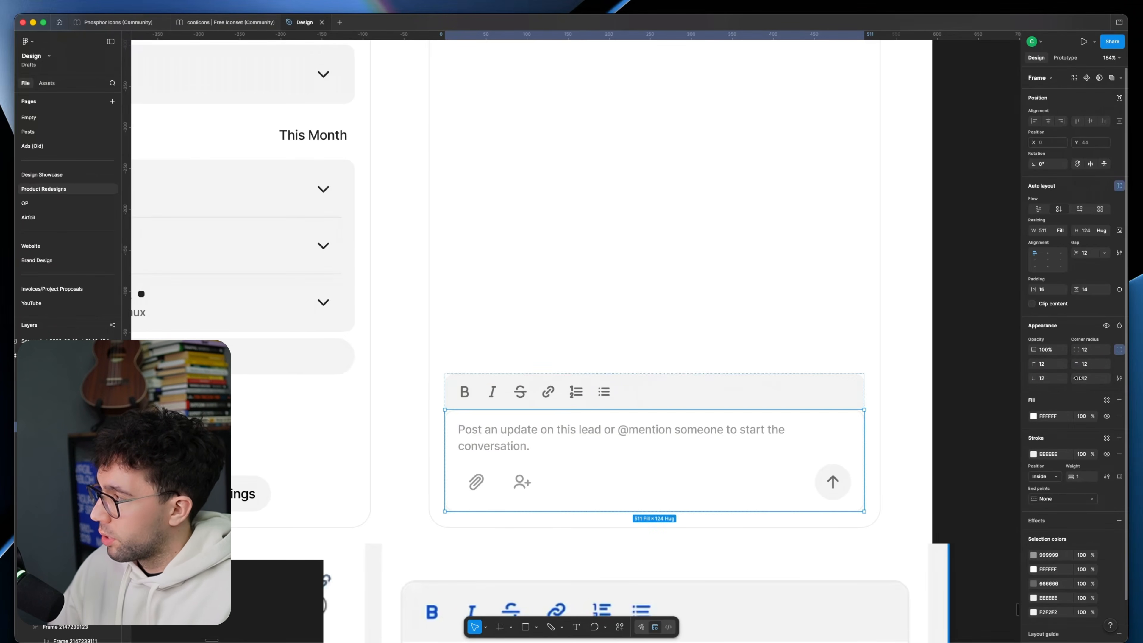
click(811, 400)
click(1063, 454)
text(e)
key(Return)
click(1089, 505)
text(0)
key(Return)
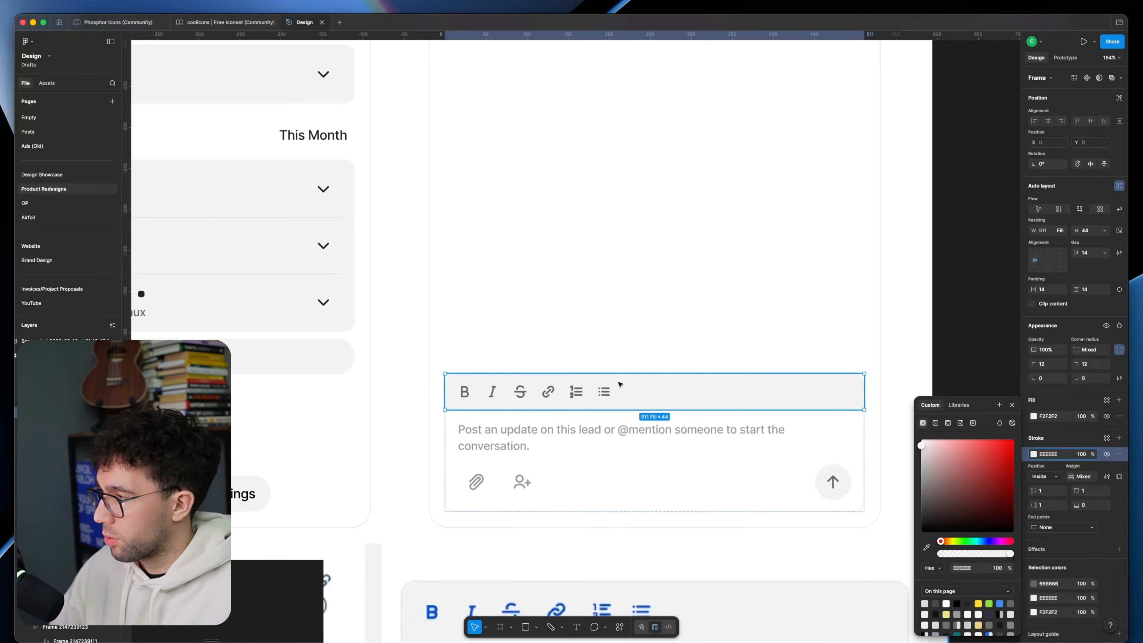
click(613, 429)
click(983, 406)
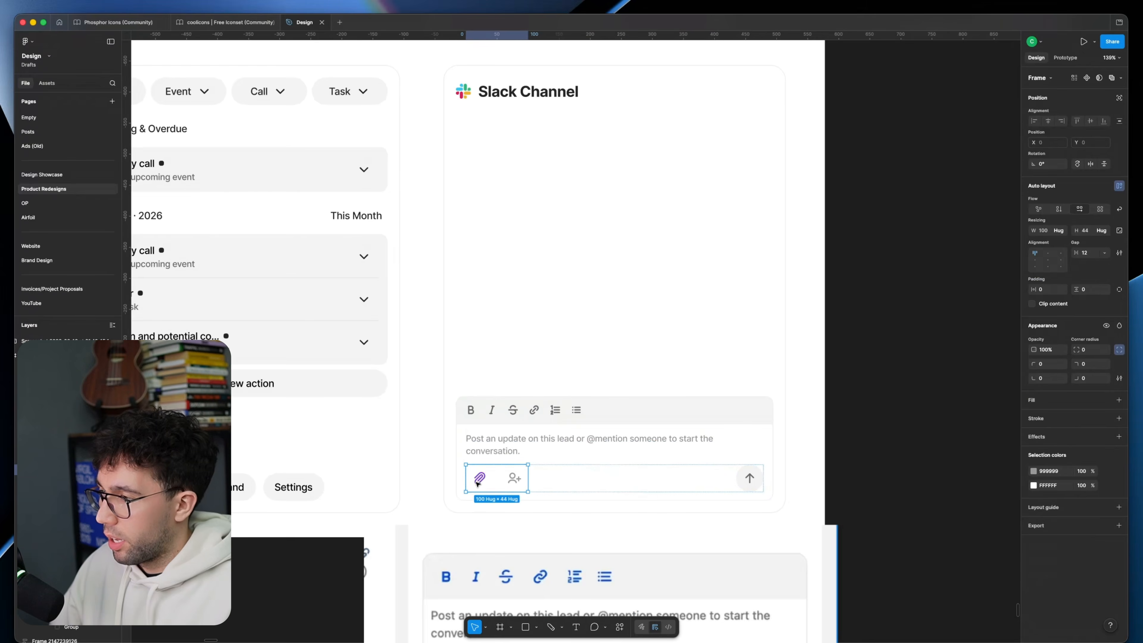
Step: Place the post box's attachment and mention icons in round outlined buttons
double_click(478, 480)
shift+click(515, 480)
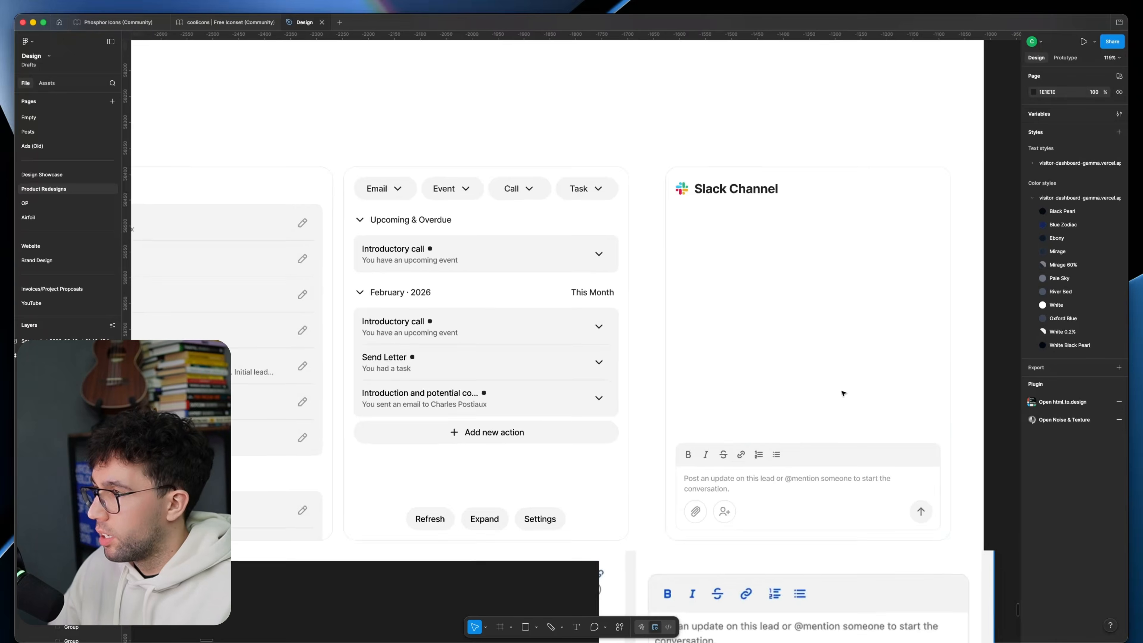
scroll(845, 393, down, 4)
scroll(715, 364, up, 3)
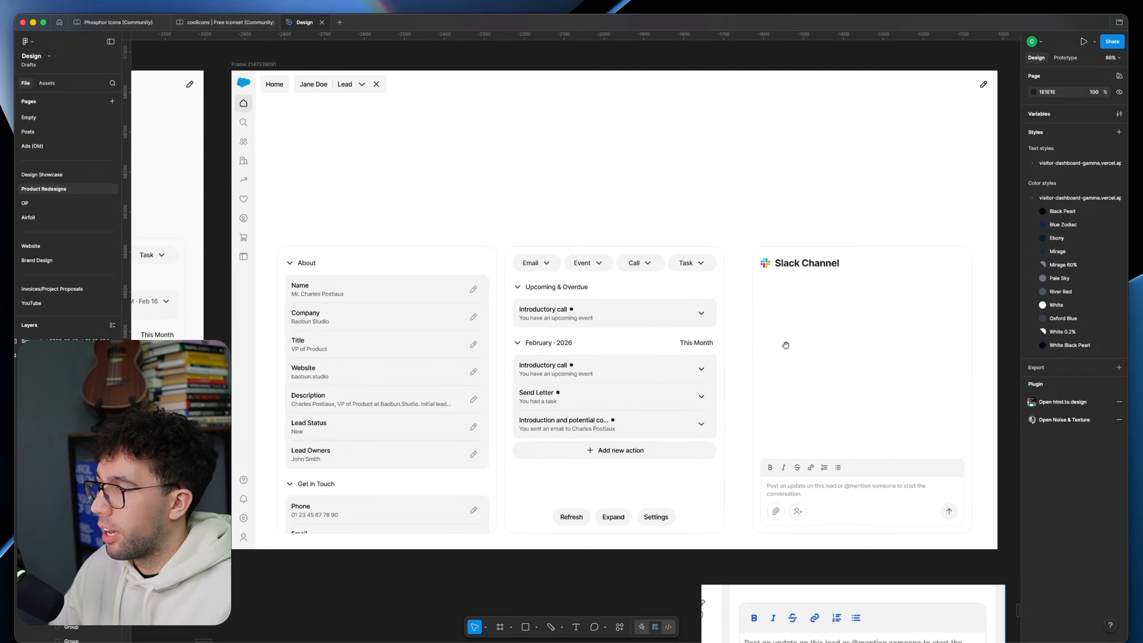
Step: Try to cover the original page's lead header, lead name and action buttons (about 391 × 54) with grey rectangles, undoing each one
click(642, 333)
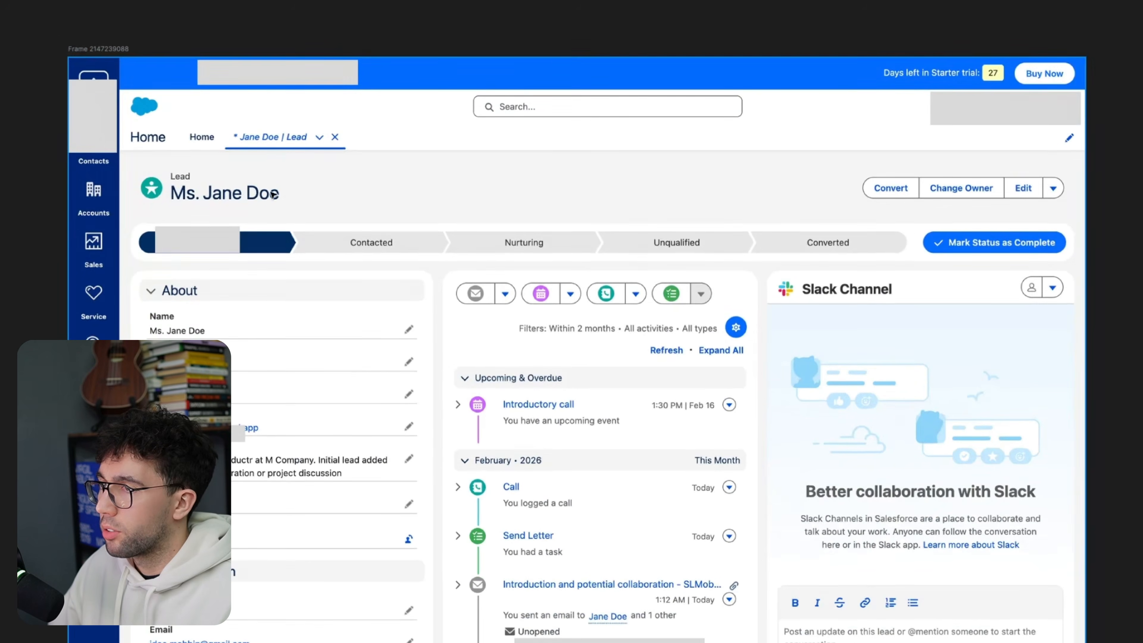
drag(205, 244, 204, 312)
key(r)
mouse_move(125, 150)
mouse_down()
mouse_move(761, 275)
mouse_move(1066, 260)
mouse_up()
key(ctrl+z)
key(r)
drag(149, 173, 233, 205)
key(ctrl+z)
key(r)
drag(858, 171, 1066, 199)
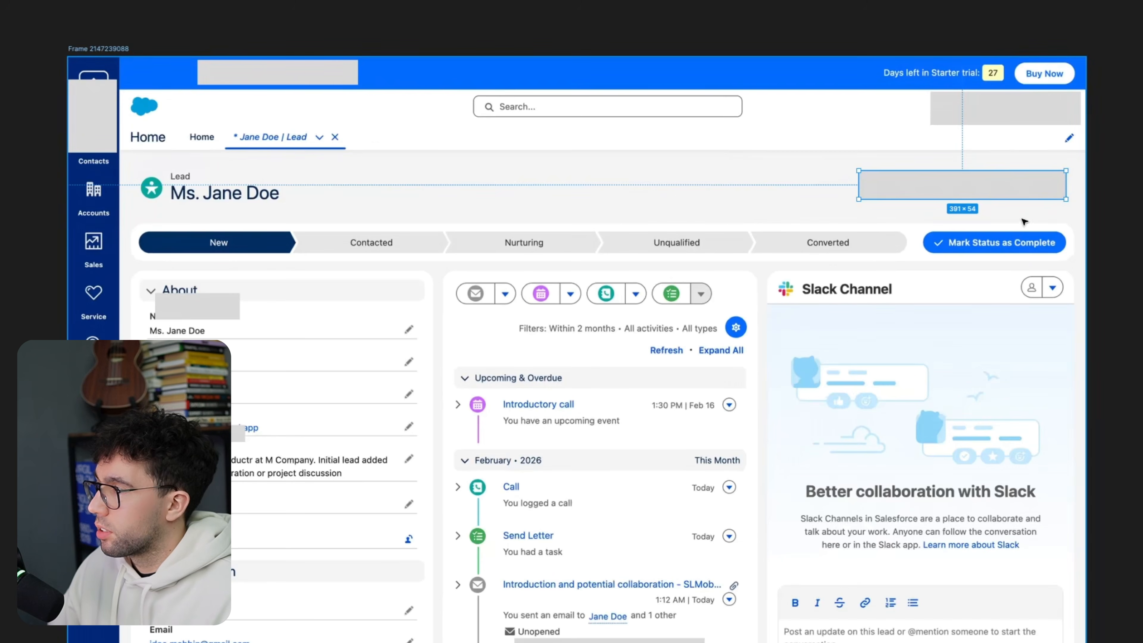
key(ctrl+z)
key(ctrl+z)
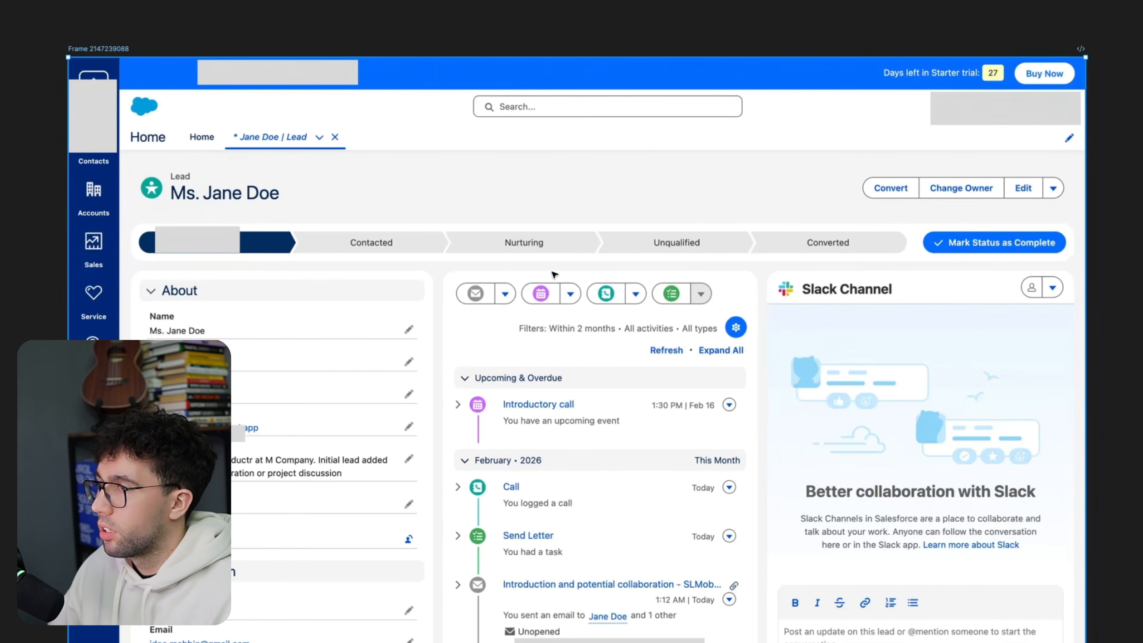
Step: Duplicate the 1920 × 1200 redesign frame beside the previous version
scroll(558, 272, down, 5)
drag(925, 300, 773, 301)
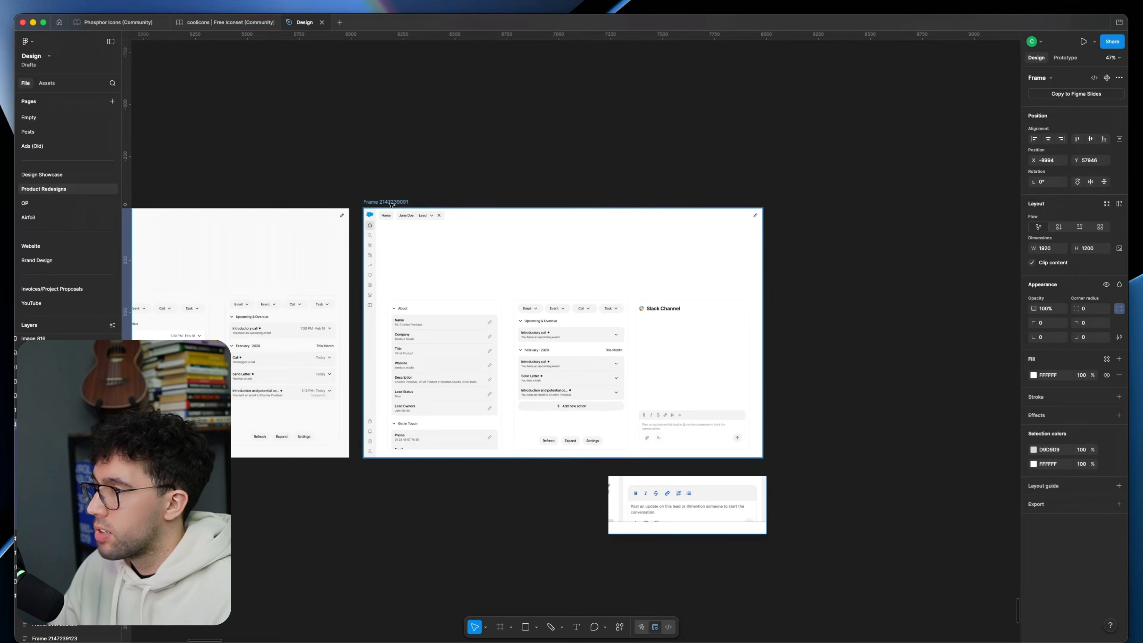
drag(389, 204, 810, 203)
drag(815, 194, 492, 196)
scroll(632, 276, up, 5)
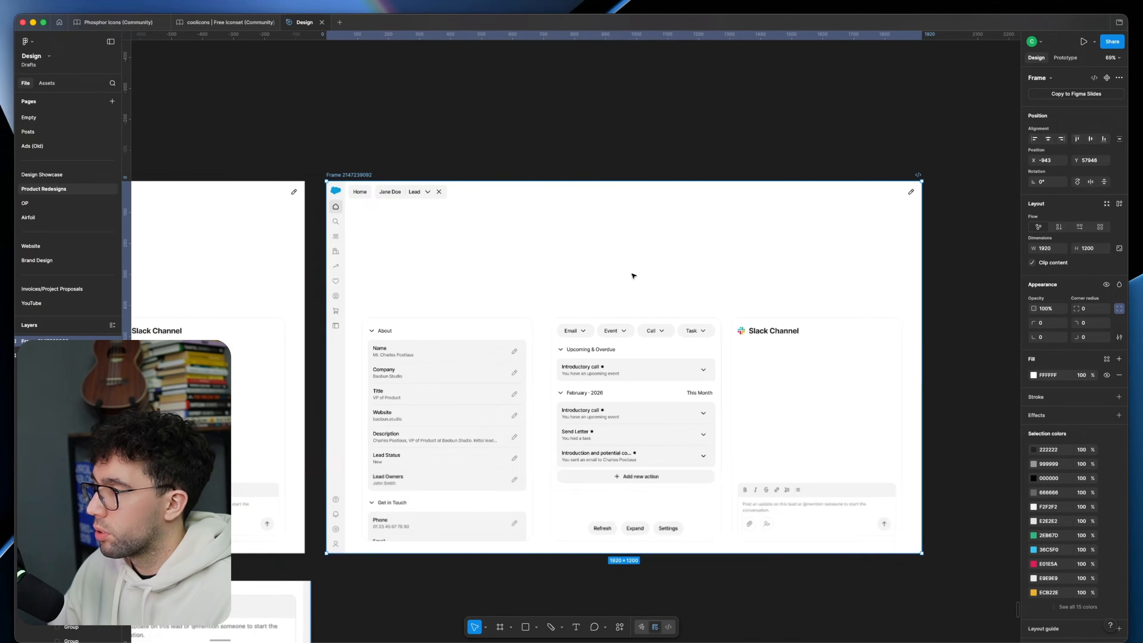
Step: Draw a header frame of about 1743 × 250 above the three panels and set its corner radius to 24
key(f)
drag(332, 182, 958, 273)
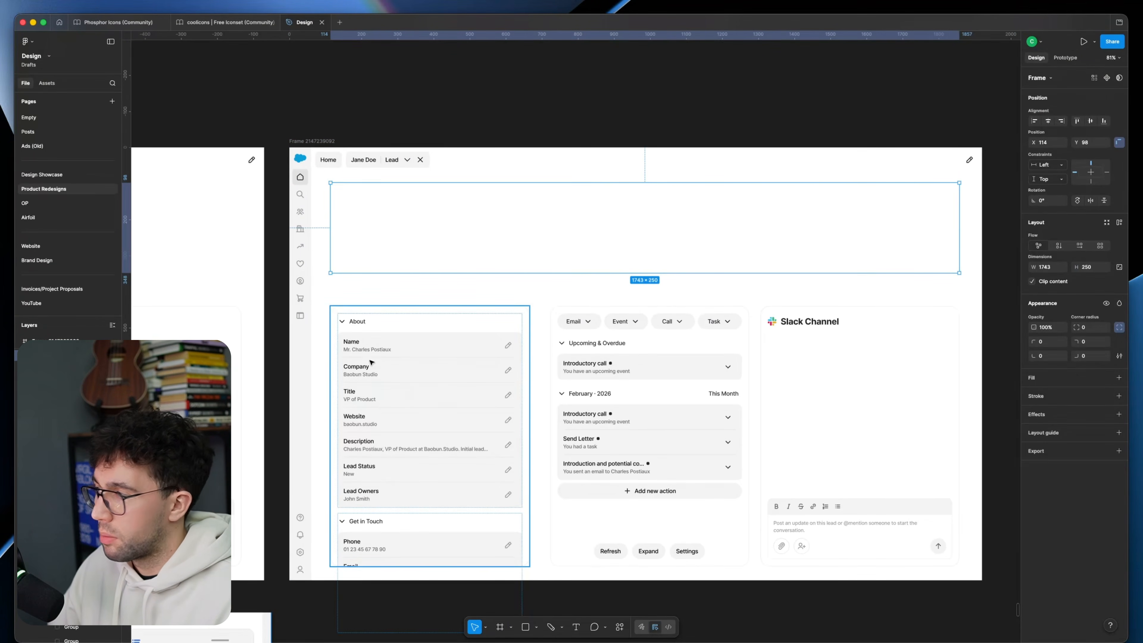
scroll(372, 361, up, 2)
text(24)
key(Return)
Step: Add the lead's full name with a Lead label above it to the header card and color the label 666666
key(super+v)
scroll(466, 281, up, 2)
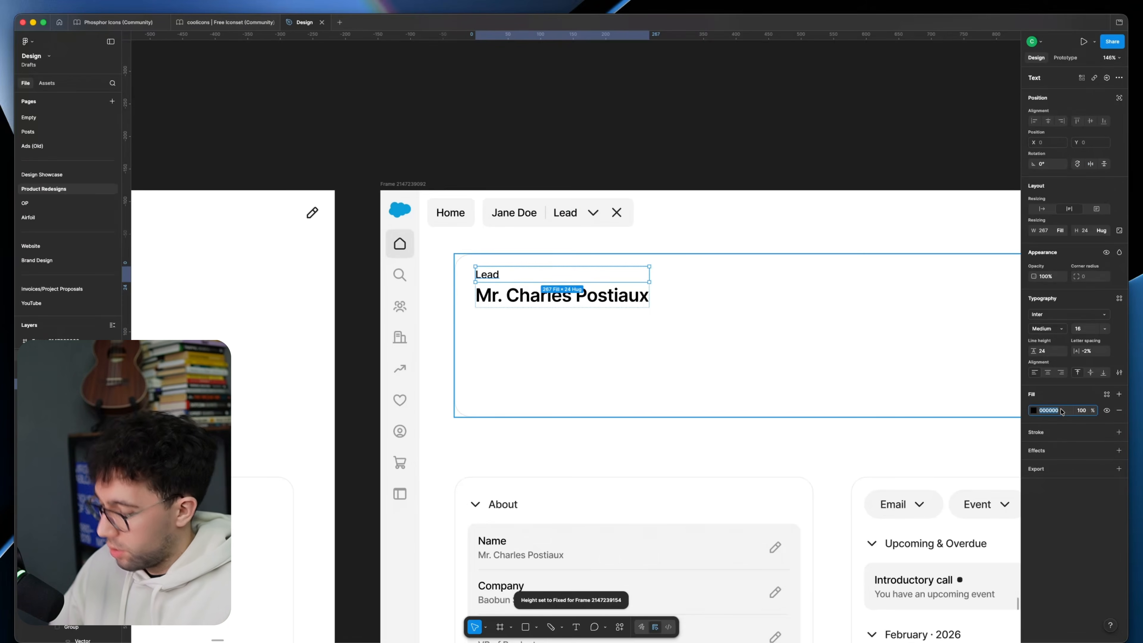
text(999999)
key(Return)
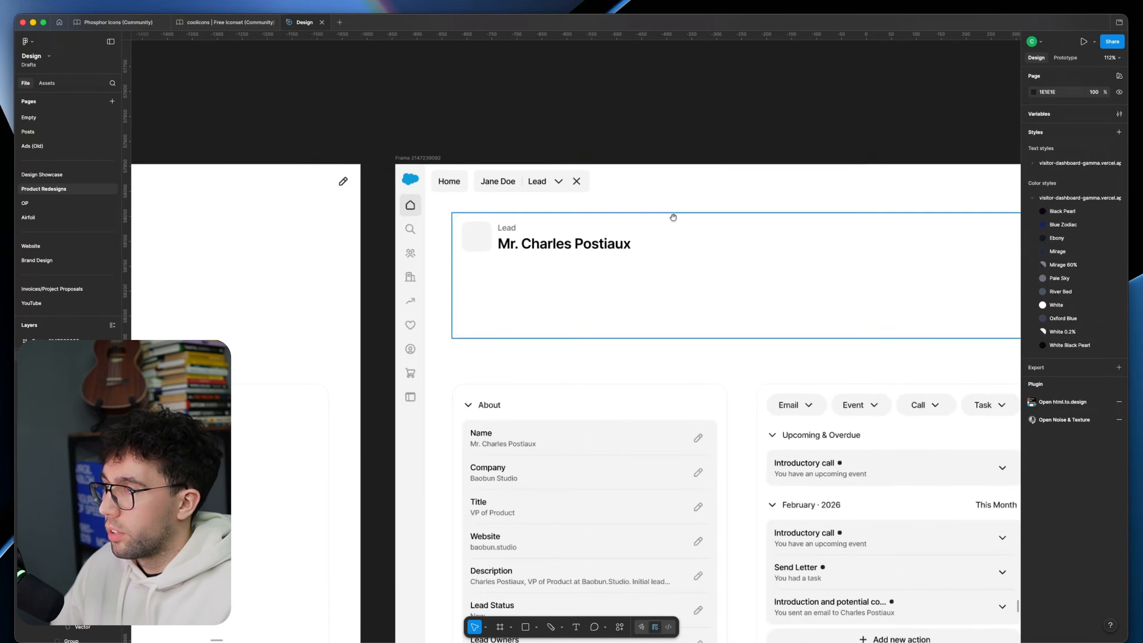
Step: Place a square icon placeholder beside the lead name and add Email, Event, Call and Task buttons at the header card's opposite end
drag(594, 266, 396, 268)
drag(498, 284, 354, 302)
click(538, 427)
alt+drag(538, 427, 823, 257)
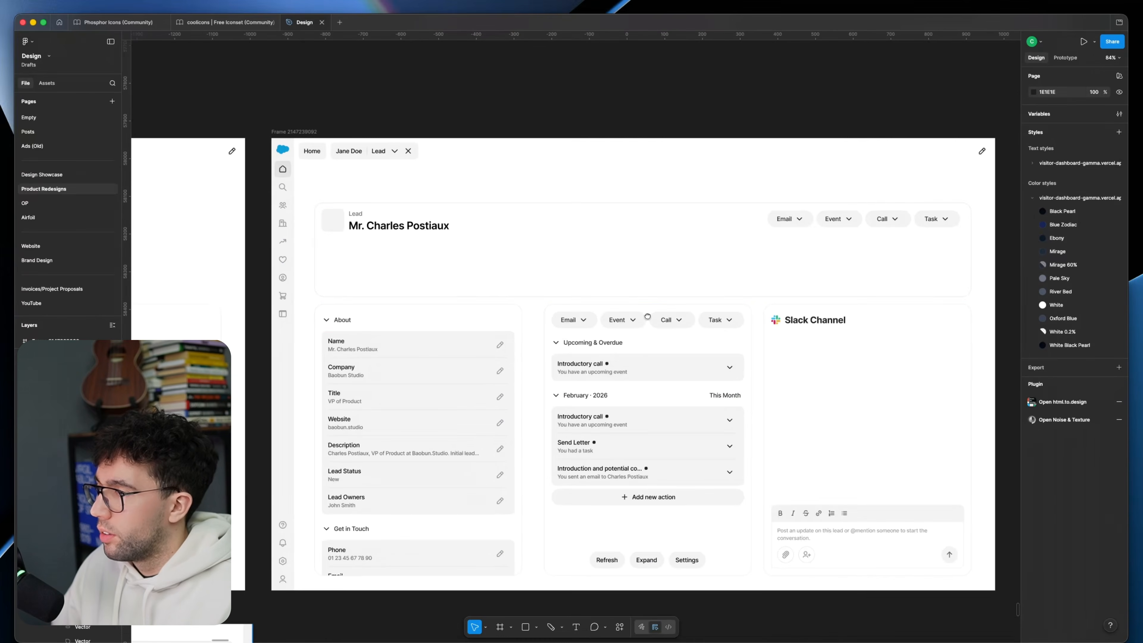
Step: Add a row of New, Contacted, Nurturing, Unqualified and Converted pills plus a Mark Status as Complete button to the header card
click(386, 245)
scroll(493, 323, down, 4)
drag(493, 324, 1020, 304)
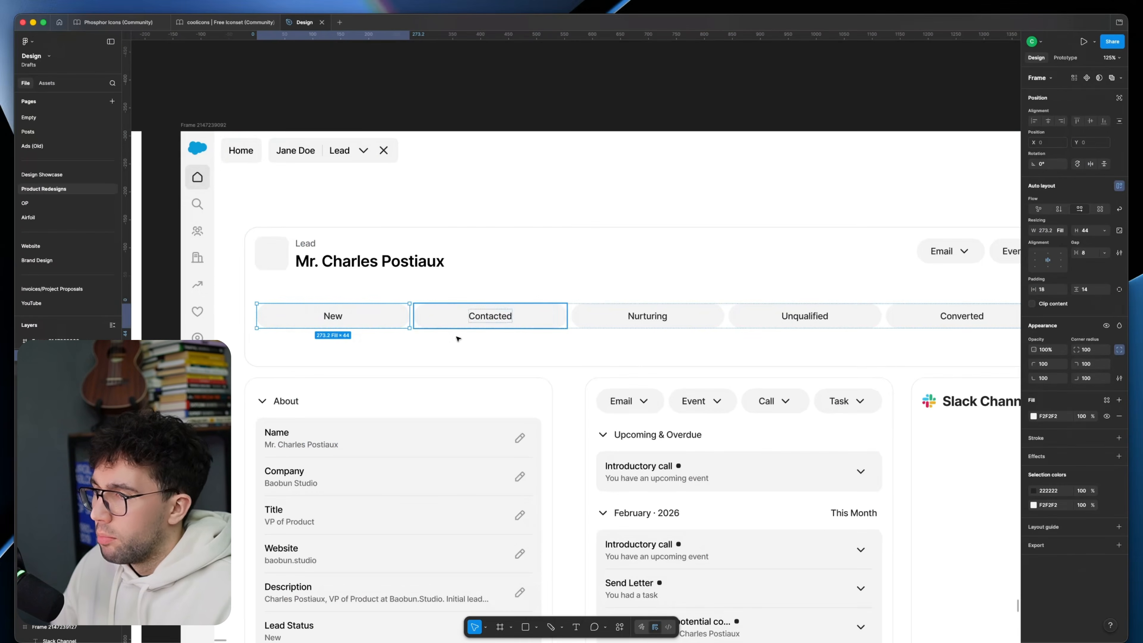
click(510, 324)
click(920, 258)
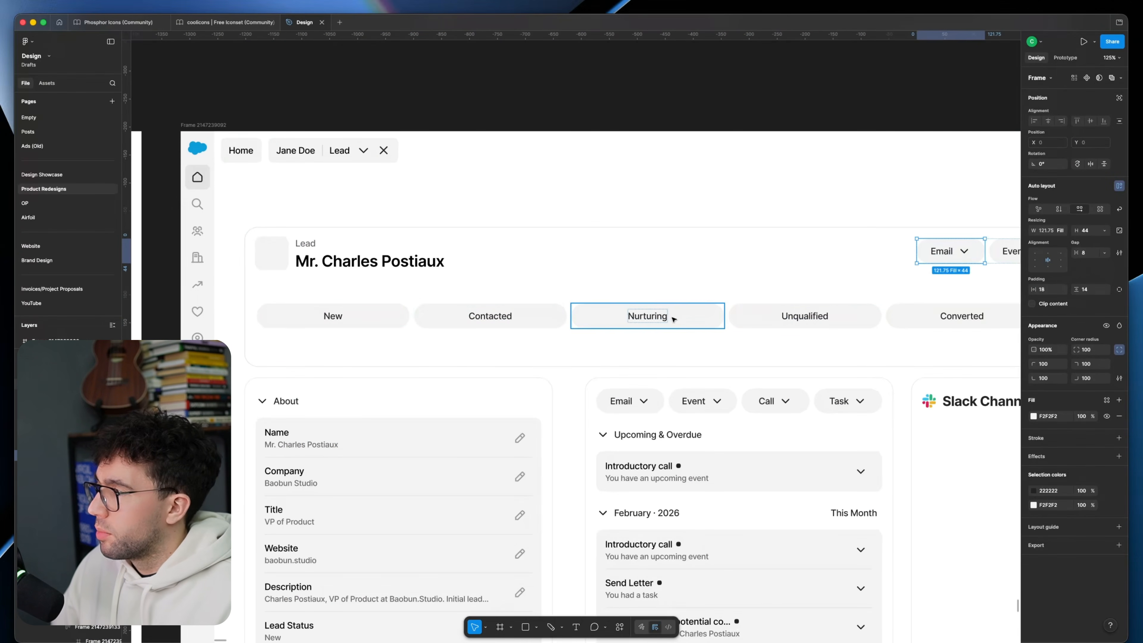
click(373, 321)
click(472, 319)
click(572, 198)
scroll(580, 193, down, 3)
drag(663, 160, 634, 131)
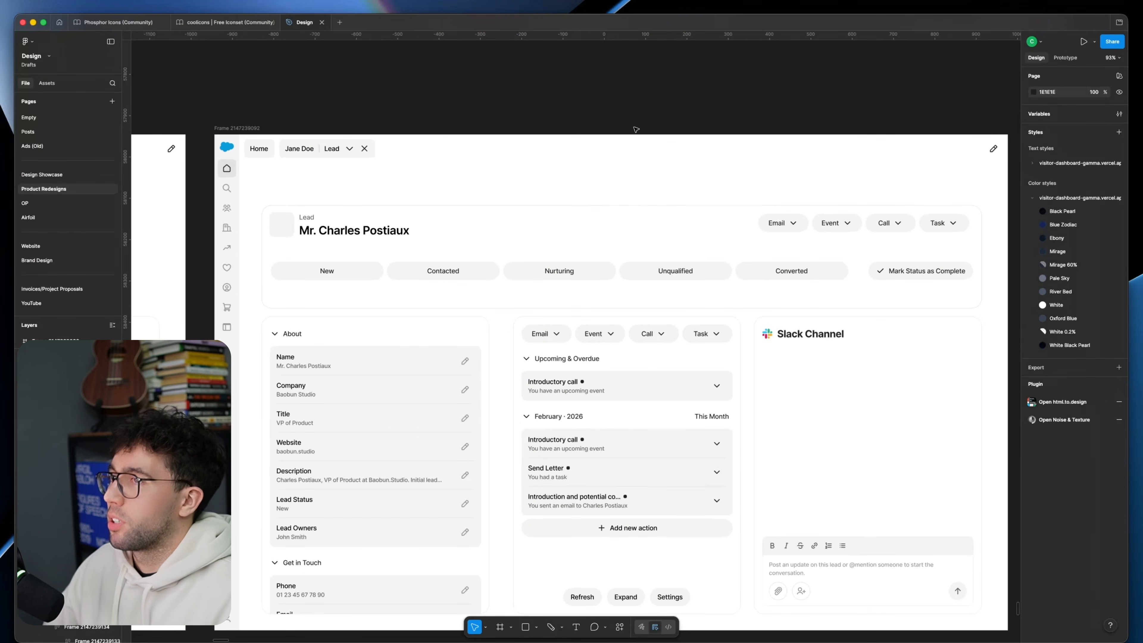
Step: Draw a wide, thin rectangle between the page tabs and the header card and set its opacity to 20%
scroll(636, 129, down, 2)
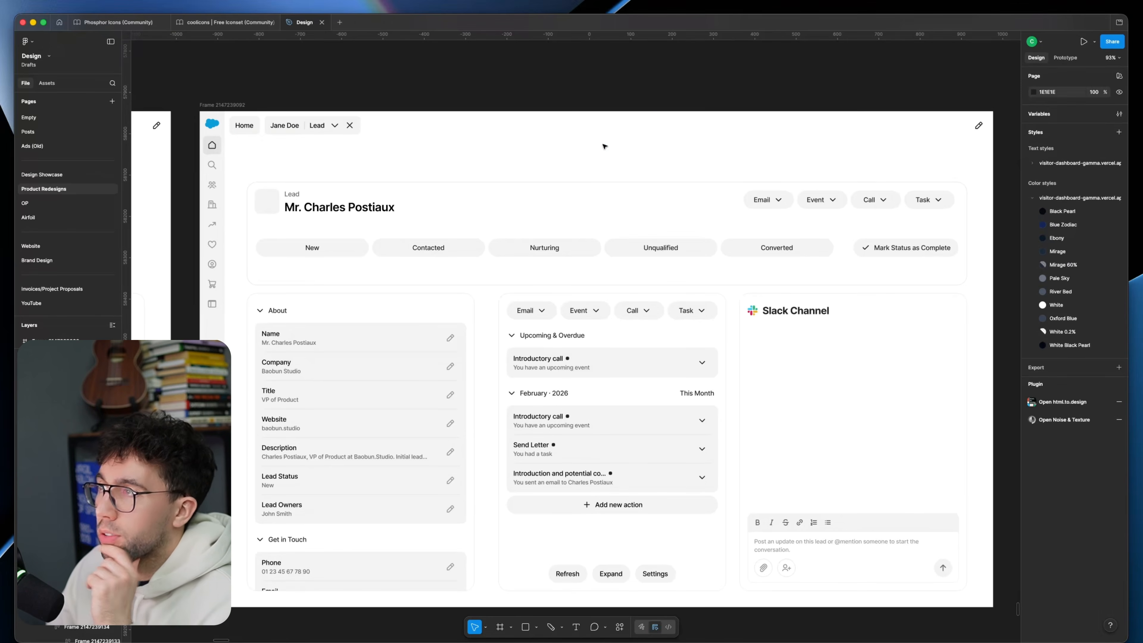
key(r)
drag(500, 140, 680, 157)
scroll(512, 144, up, 3)
key(2)
Step: Fill the wide bar with four rectangles of about 86 × 26, keeping the first darker and fading the others to 30% opacity
drag(450, 136, 549, 158)
drag(549, 159, 597, 160)
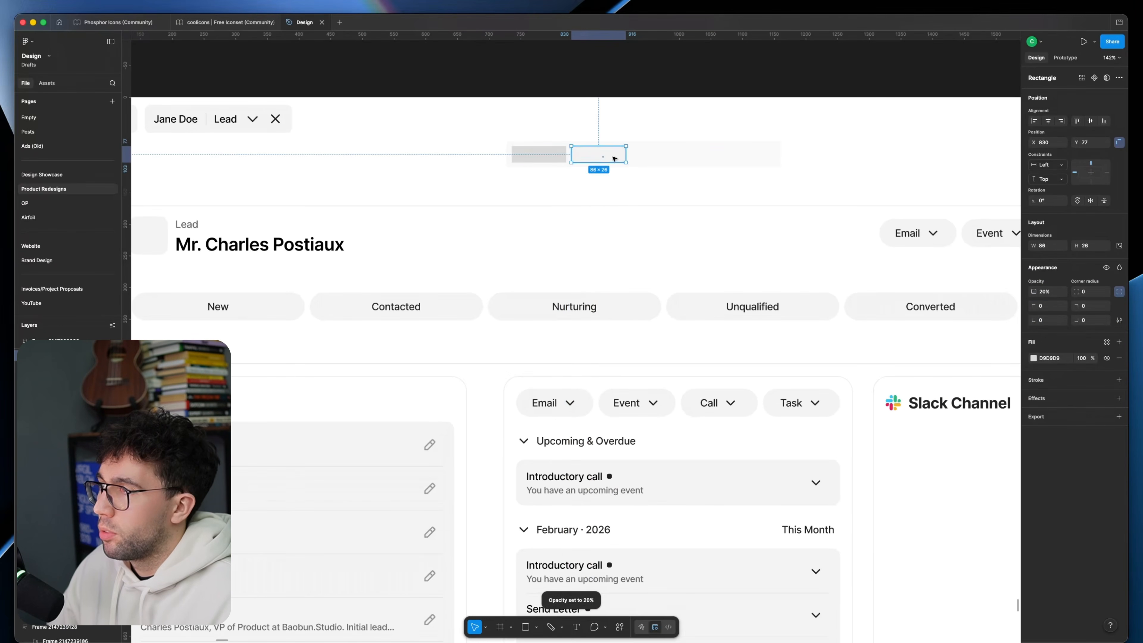
key(super+d)
key(Escape)
scroll(580, 174, down, 3)
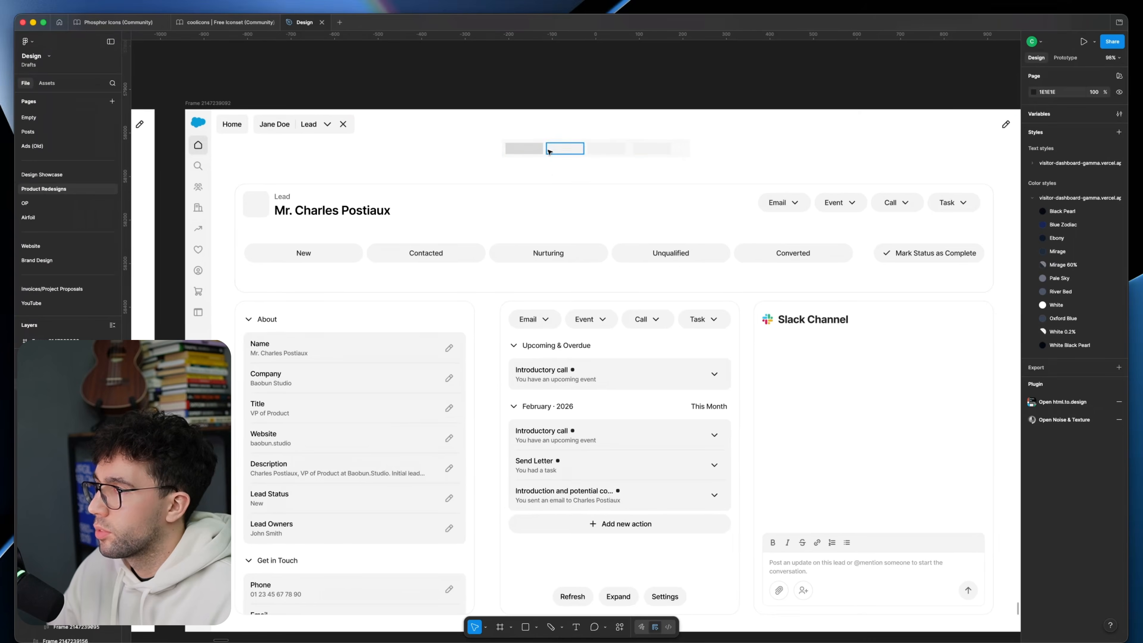
Step: Duplicate the Build, Share, Results and Report segmented control beside the original and relabel the copy's first three options New, Contacted and Nurturing
click(342, 121)
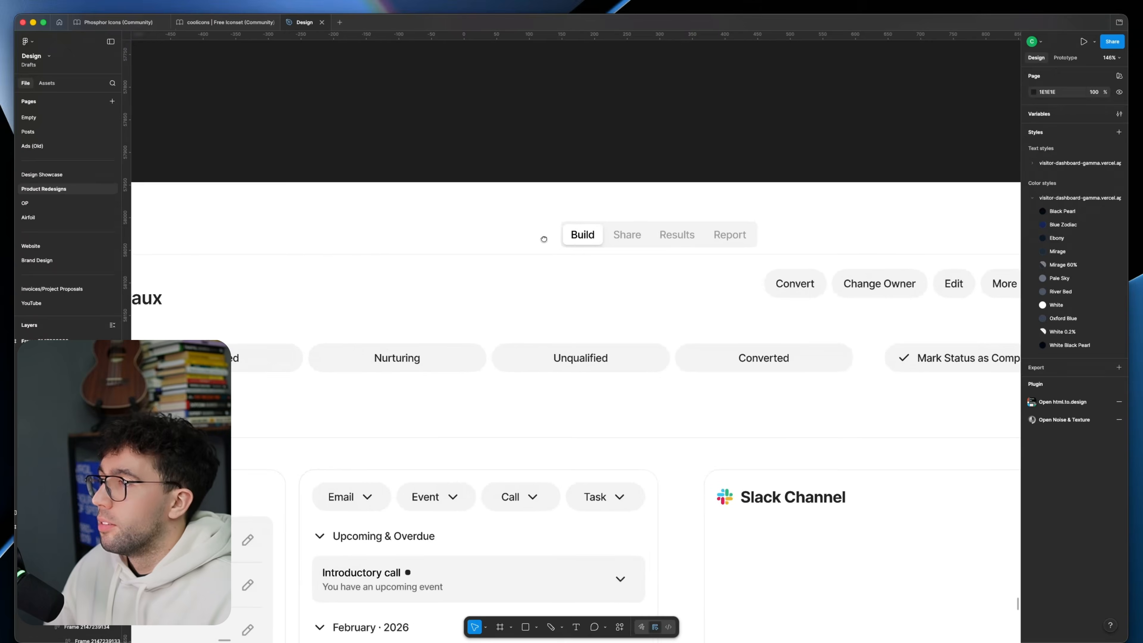
scroll(592, 232, up, 3)
click(597, 235)
scroll(603, 234, down, 4)
scroll(640, 229, up, 1)
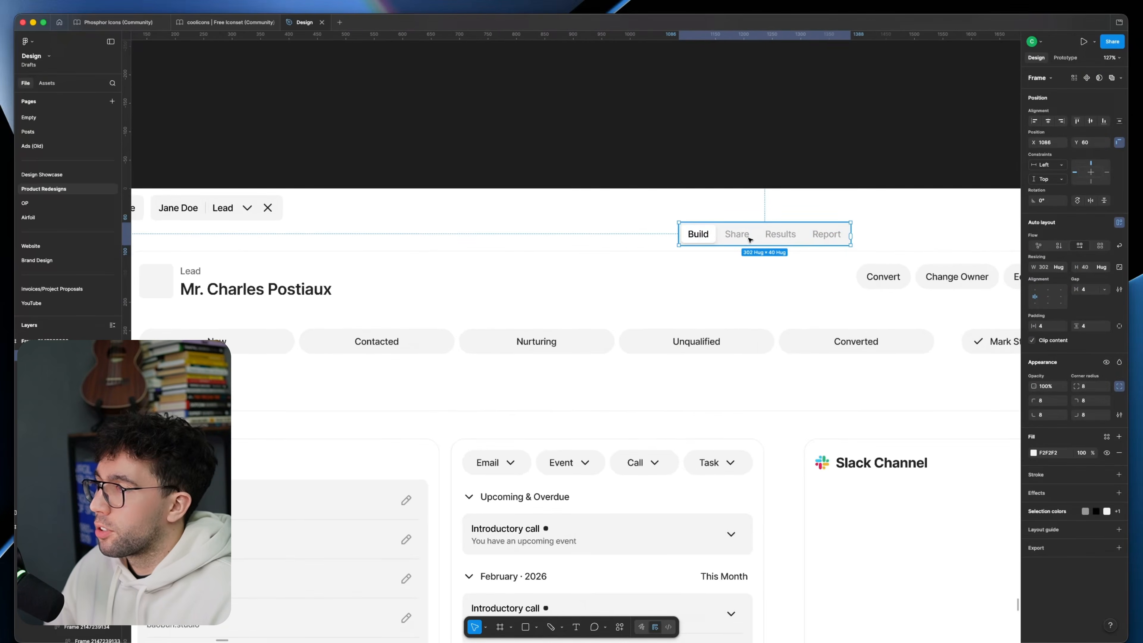
drag(742, 239, 547, 237)
double_click(499, 235)
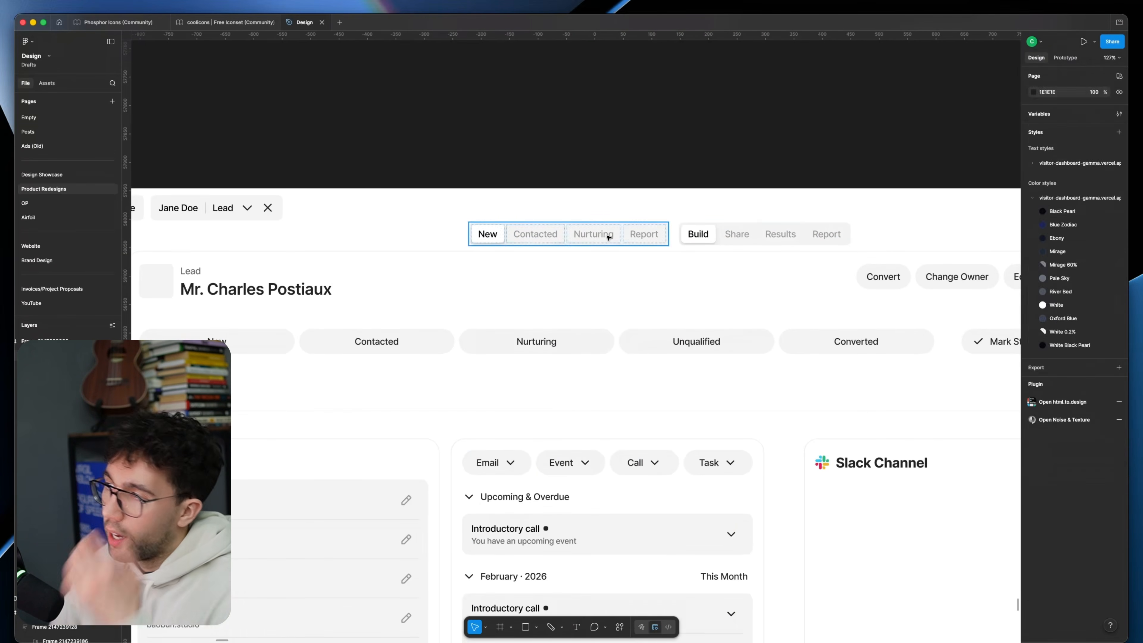
scroll(576, 316, left, 3)
Step: Compare the relabelled segmented control with the status pills inside the lead header card
click(545, 316)
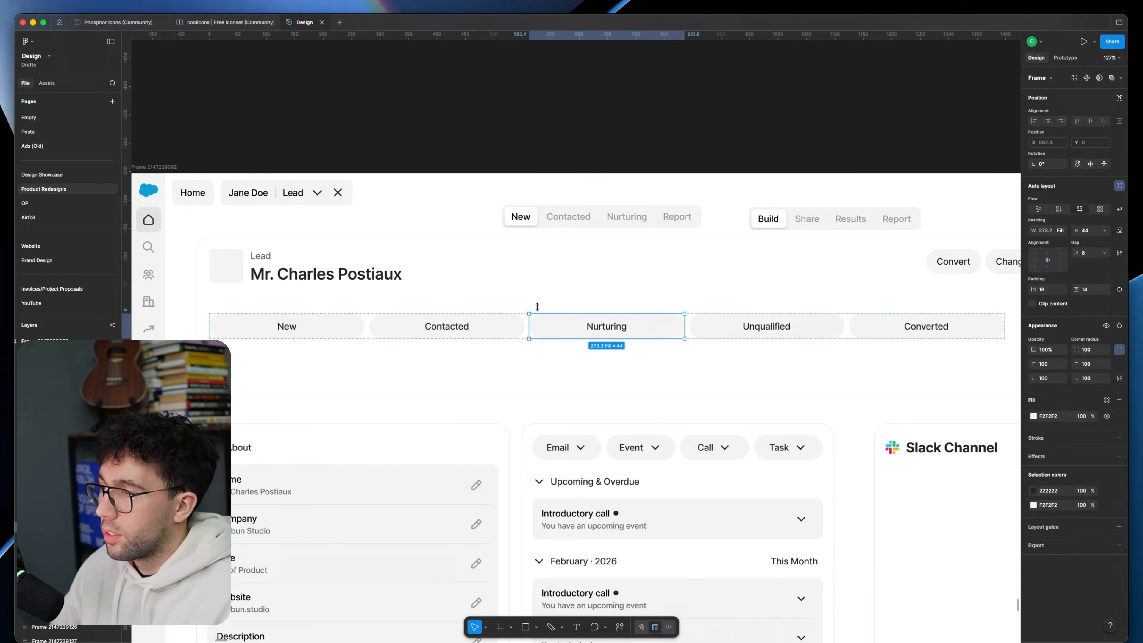
click(517, 167)
scroll(558, 142, down, 5)
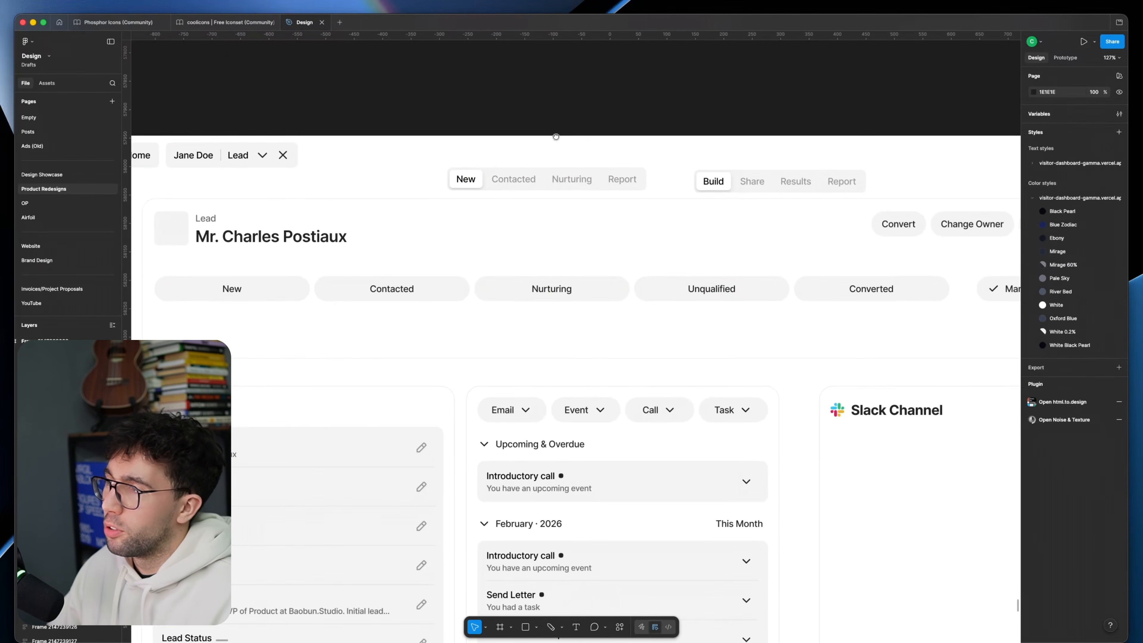
scroll(498, 182, up, 3)
click(477, 256)
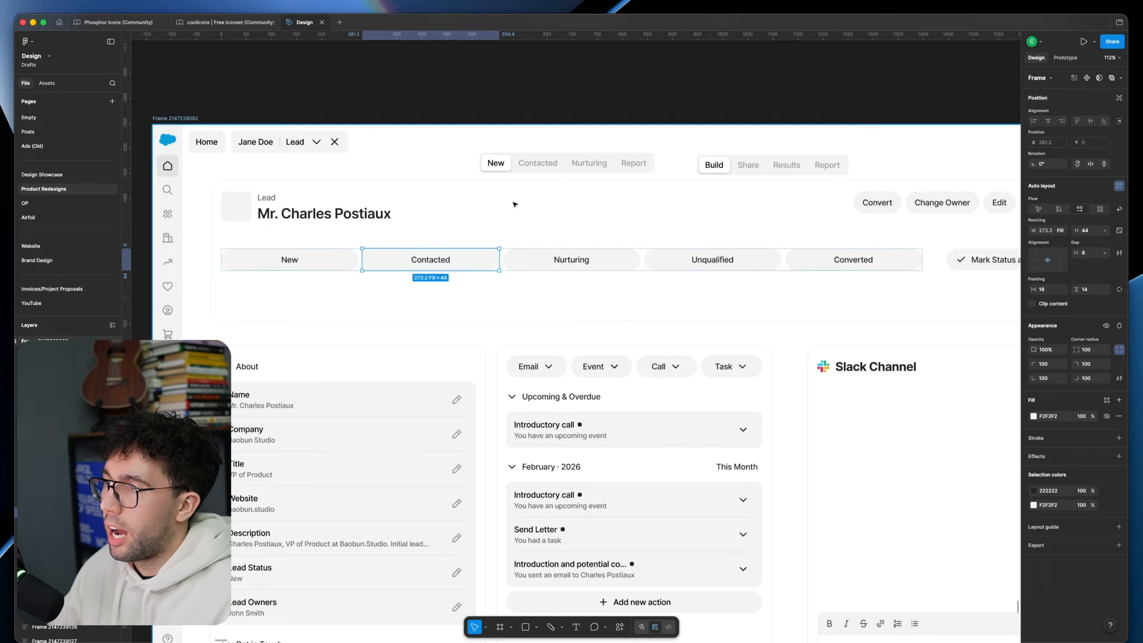
super+click(508, 168)
click(457, 172)
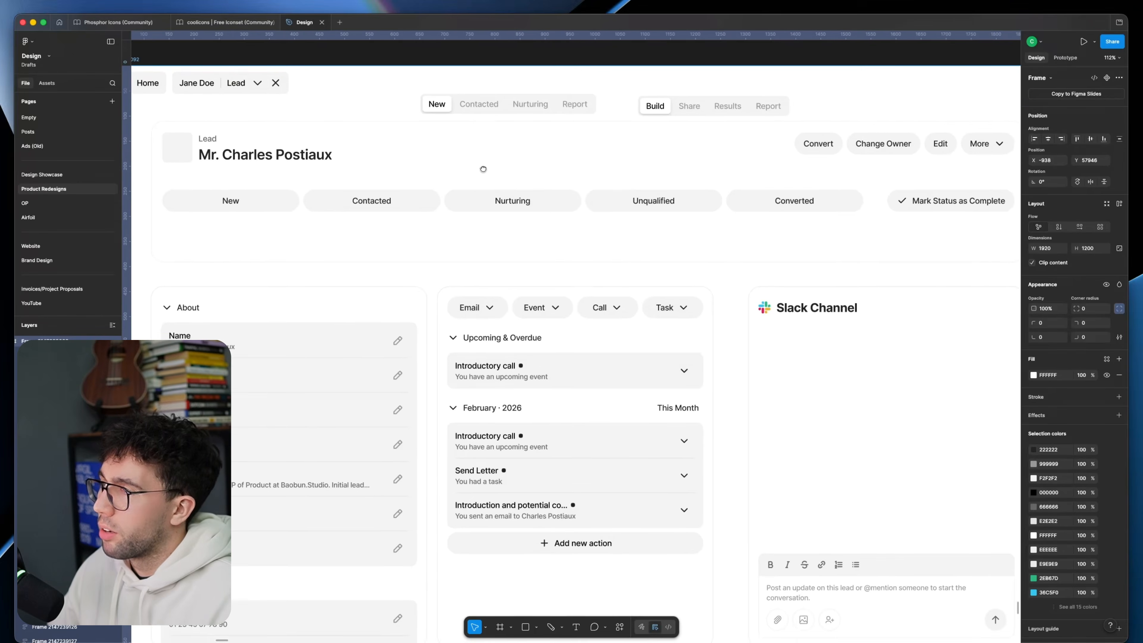
Step: Examine the rounded, squared, compact and plain versions of the lead status row above the header card
scroll(478, 162, up, 5)
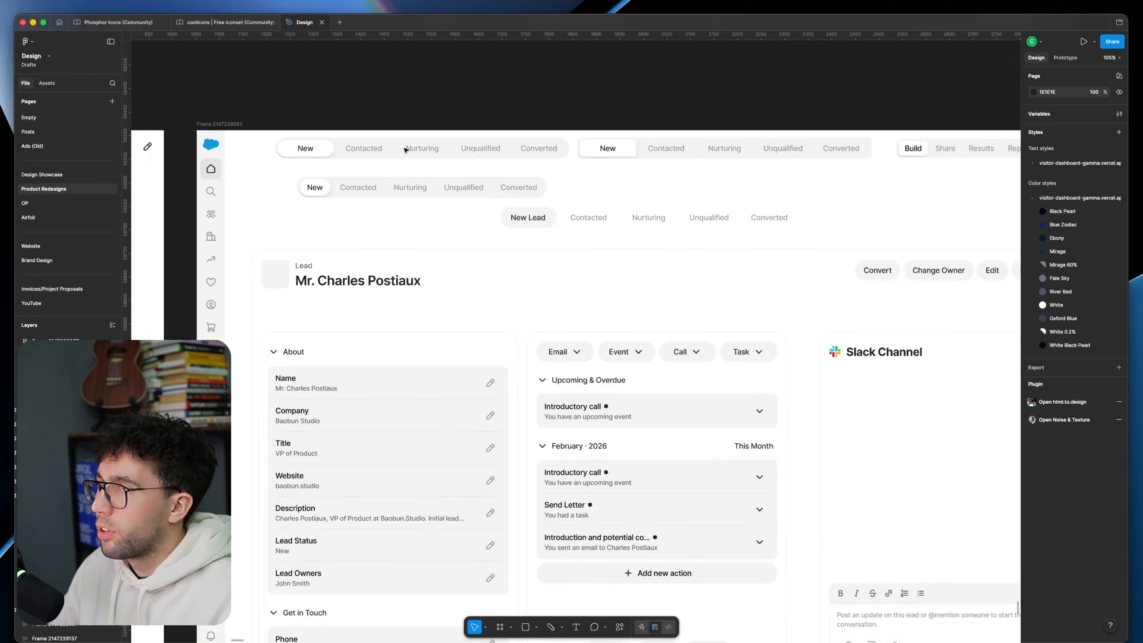
scroll(405, 148, up, 5)
click(401, 207)
click(402, 170)
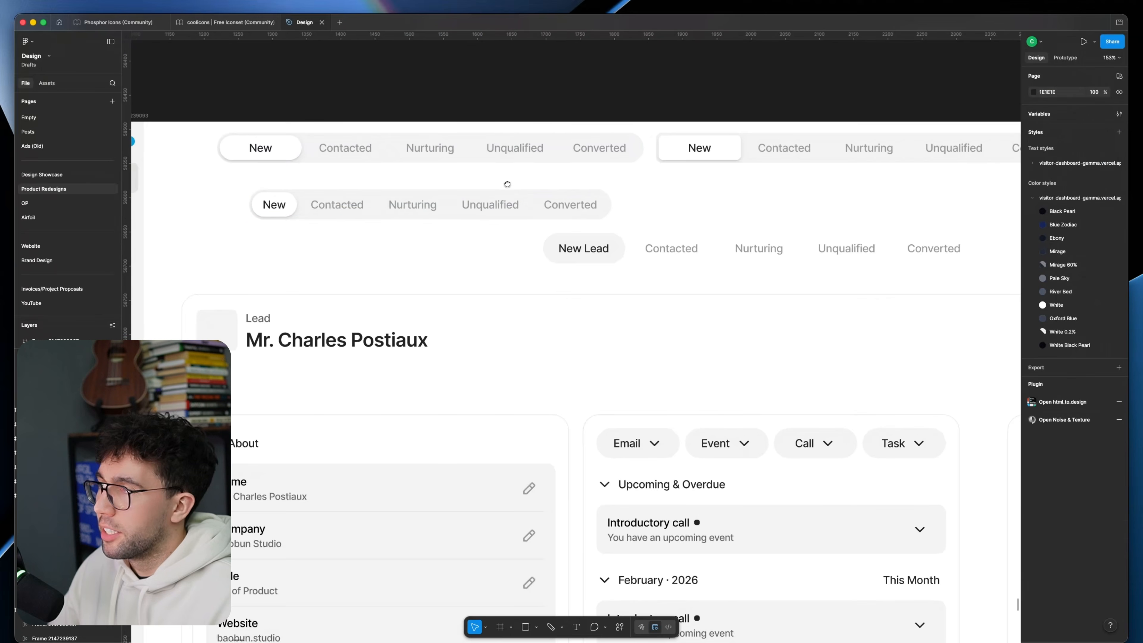
scroll(365, 162, left, 2)
click(356, 160)
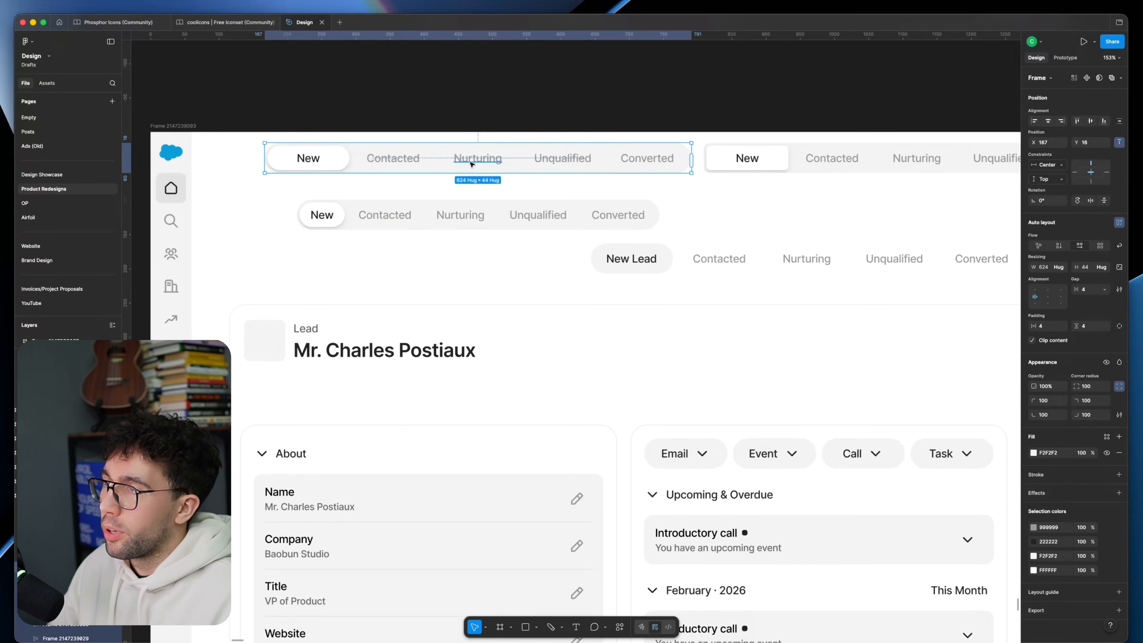
click(657, 127)
scroll(520, 113, right, 5)
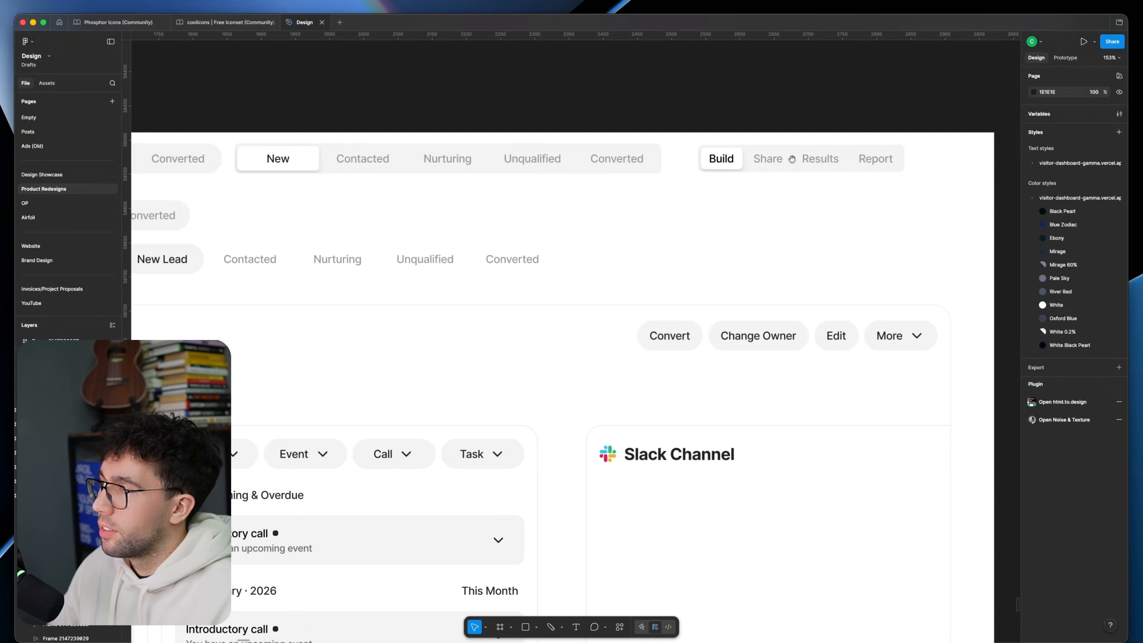
Step: Compare the page holding the status row versions with the previous lead page, which has the pills inside its header card
scroll(639, 166, down, 5)
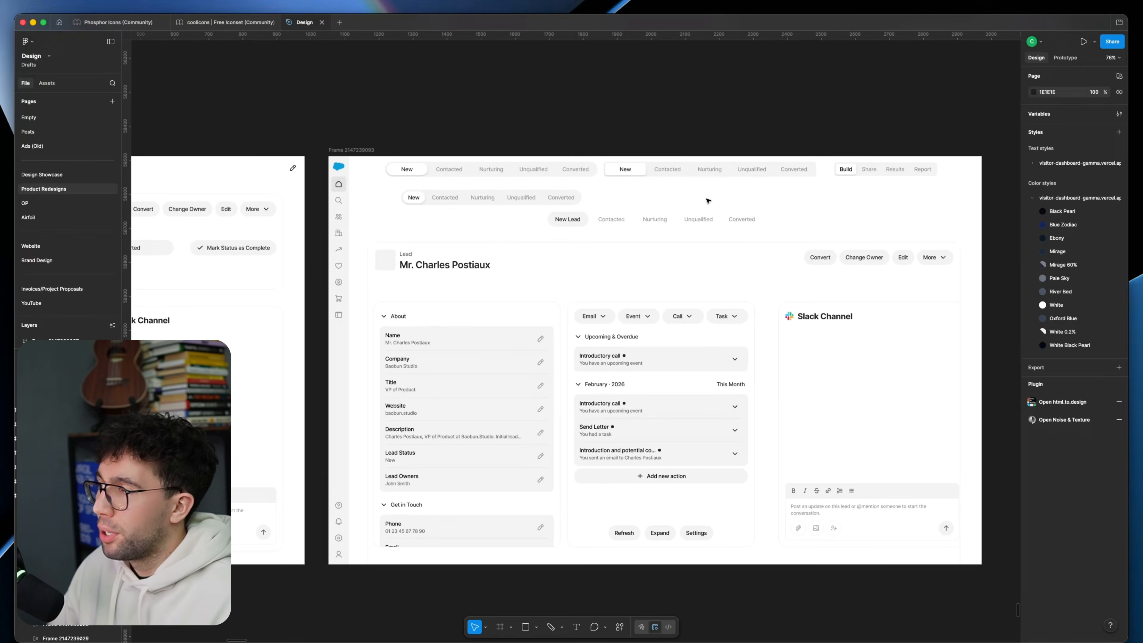
scroll(520, 224, left, 8)
scroll(475, 161, left, 3)
click(474, 162)
scroll(347, 117, right, 8)
click(347, 118)
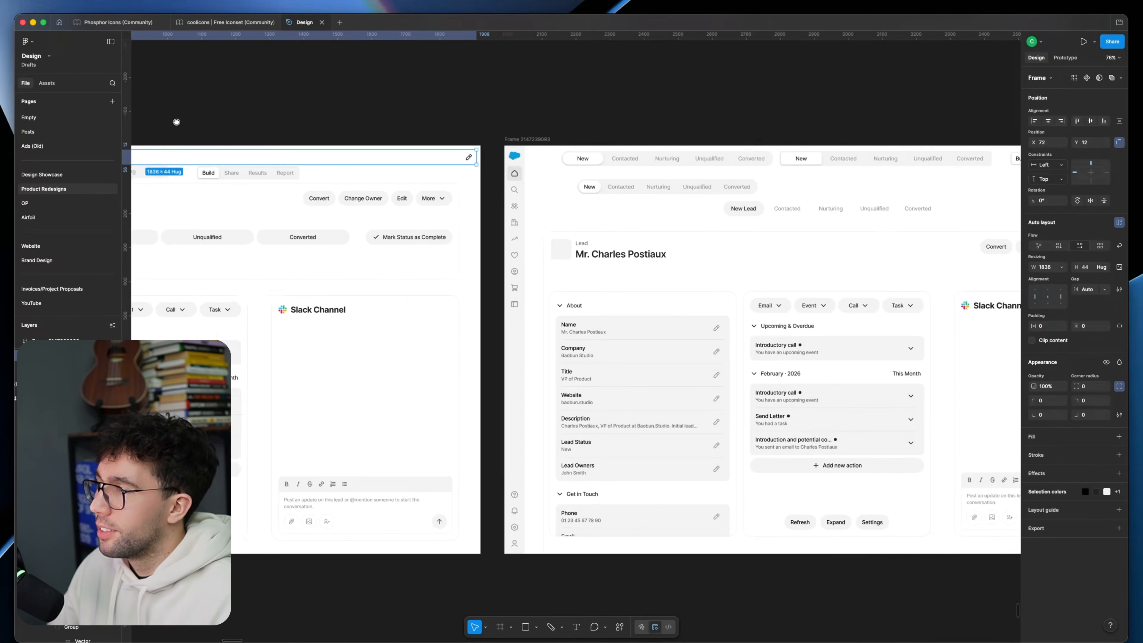
scroll(760, 177, up, 2)
scroll(649, 192, right, 5)
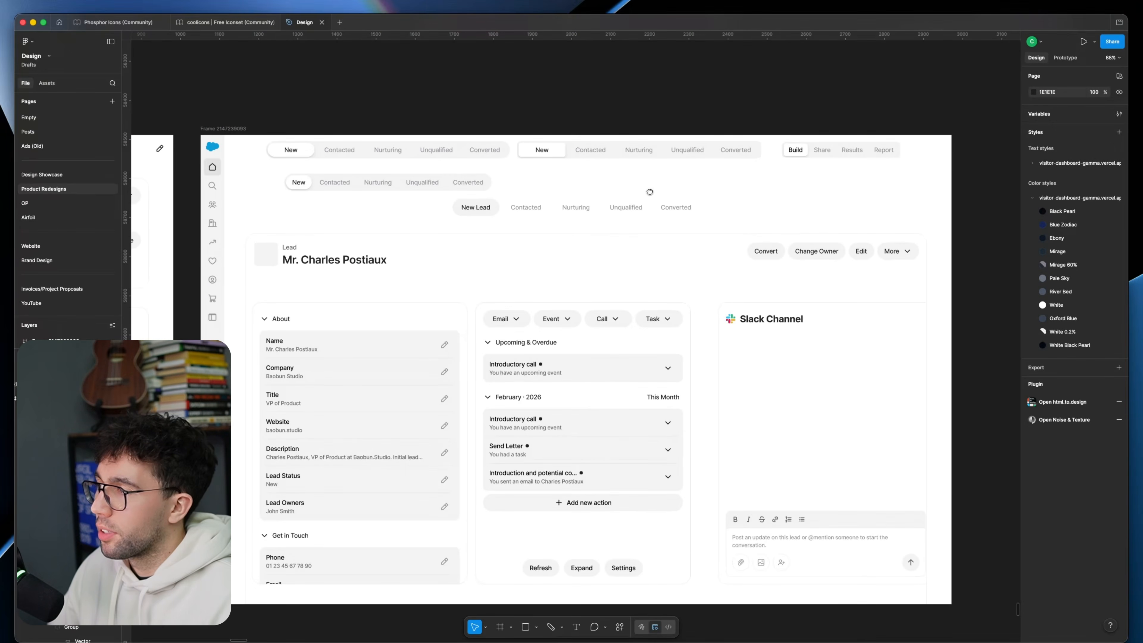
scroll(649, 191, up, 3)
drag(628, 188, 661, 129)
drag(455, 157, 460, 218)
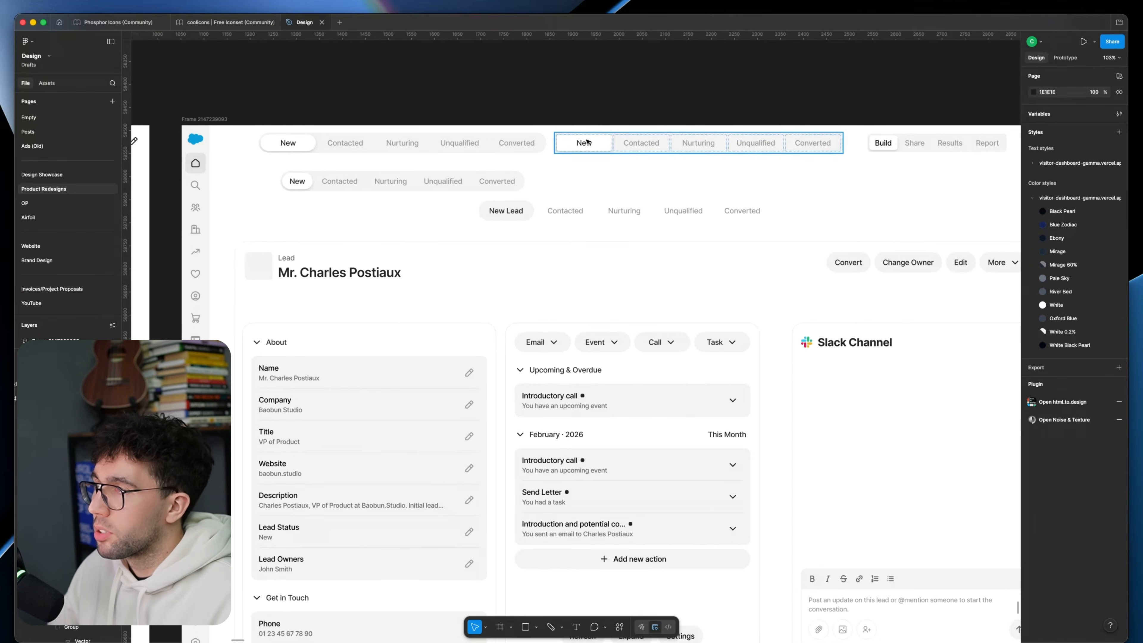
click(586, 143)
click(483, 247)
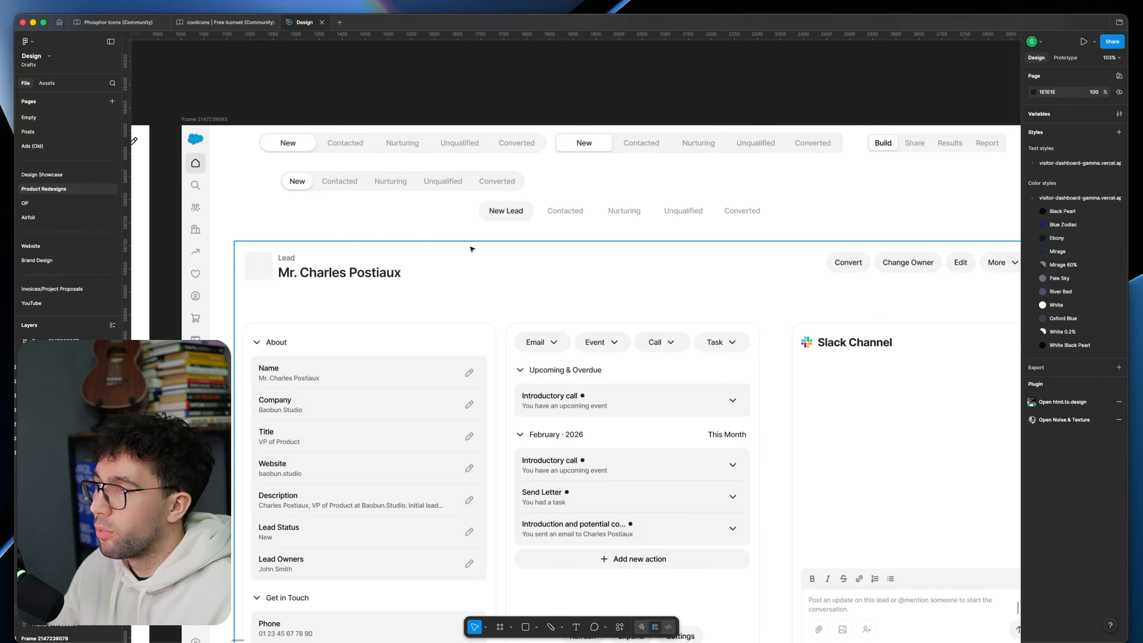
Step: Move the status pills and the Mark Status as Complete button out of the header card to the area above it
scroll(479, 203, down, 4)
click(394, 149)
drag(424, 167, 1125, 198)
click(311, 173)
drag(383, 200, 522, 213)
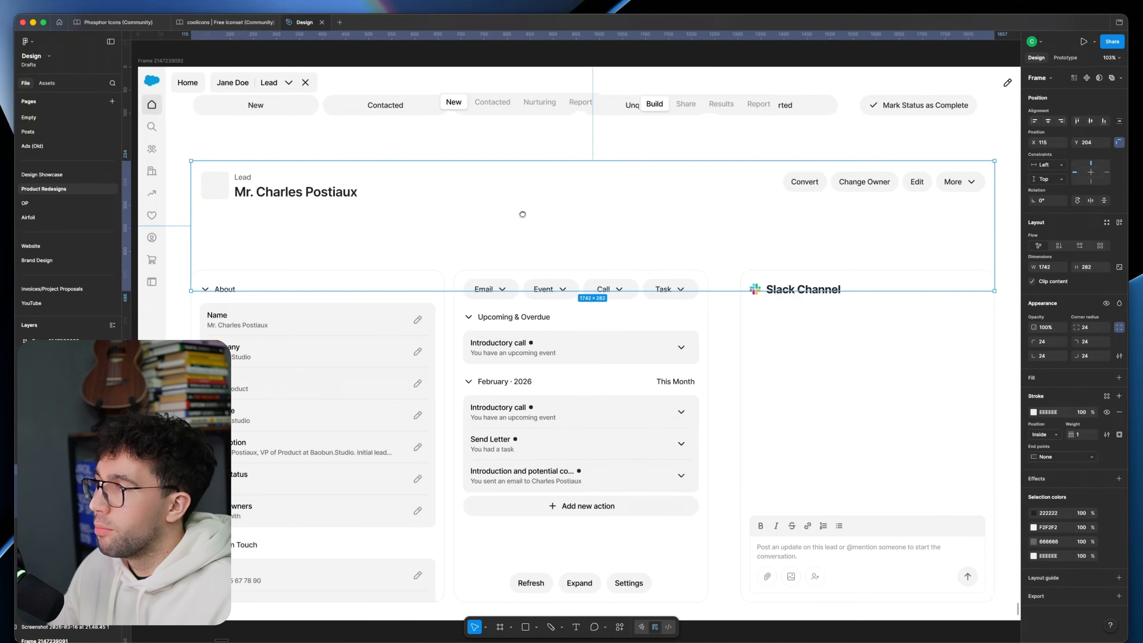
Step: Enlarge the lead card to about 1800 × 1076 around the About, activity and Slack panels and give it an FFFFFF fill
drag(465, 290, 461, 634)
drag(191, 239, 178, 239)
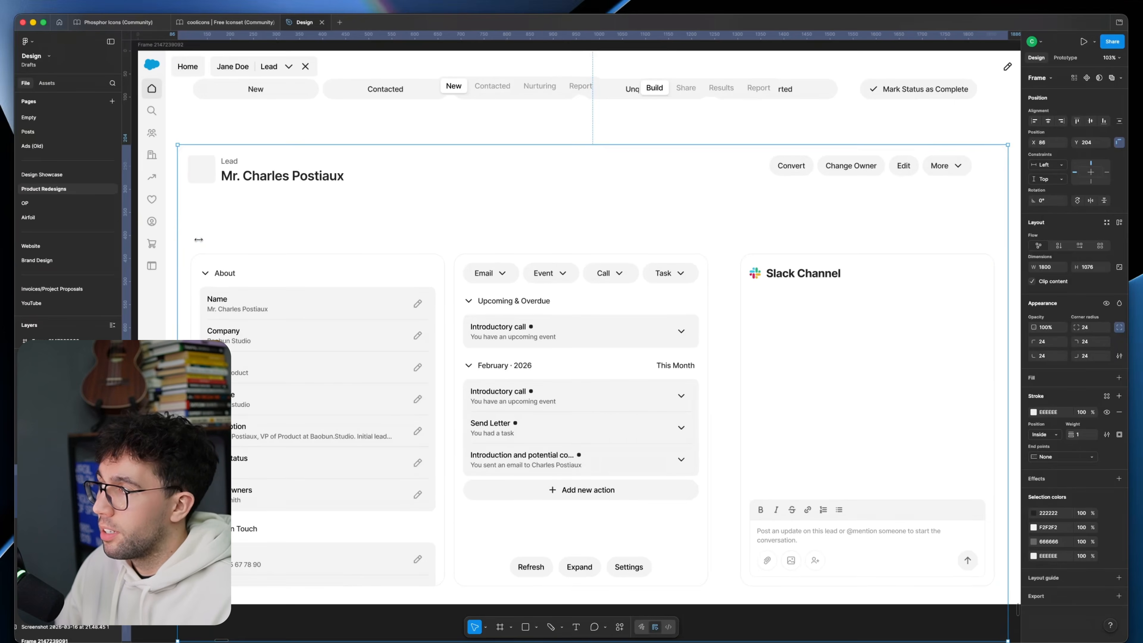
click(393, 135)
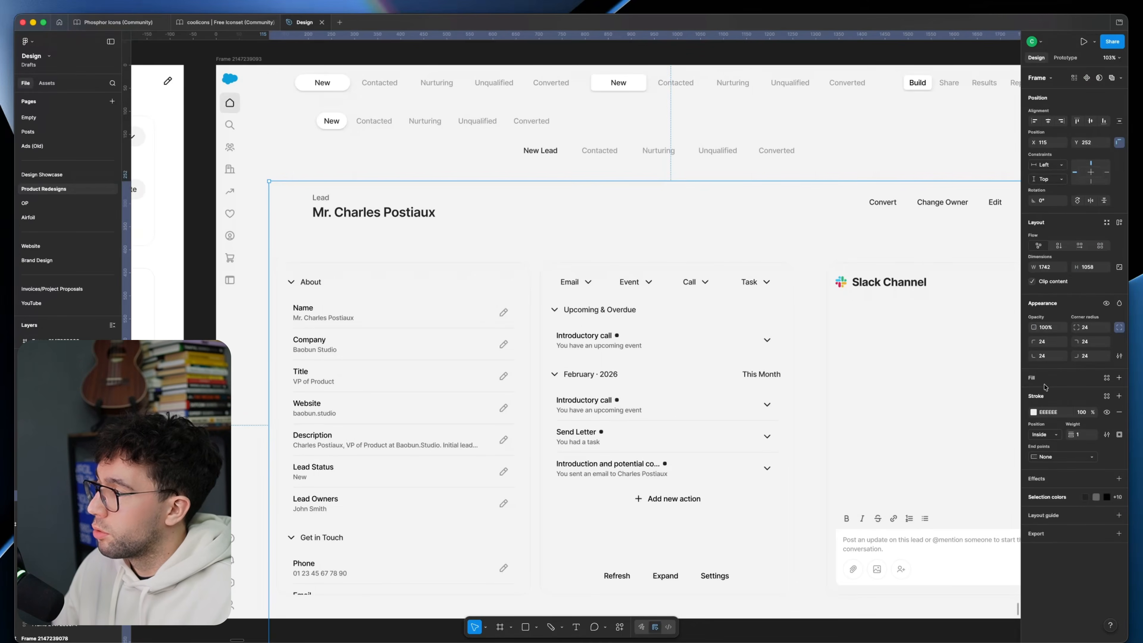
click(1119, 378)
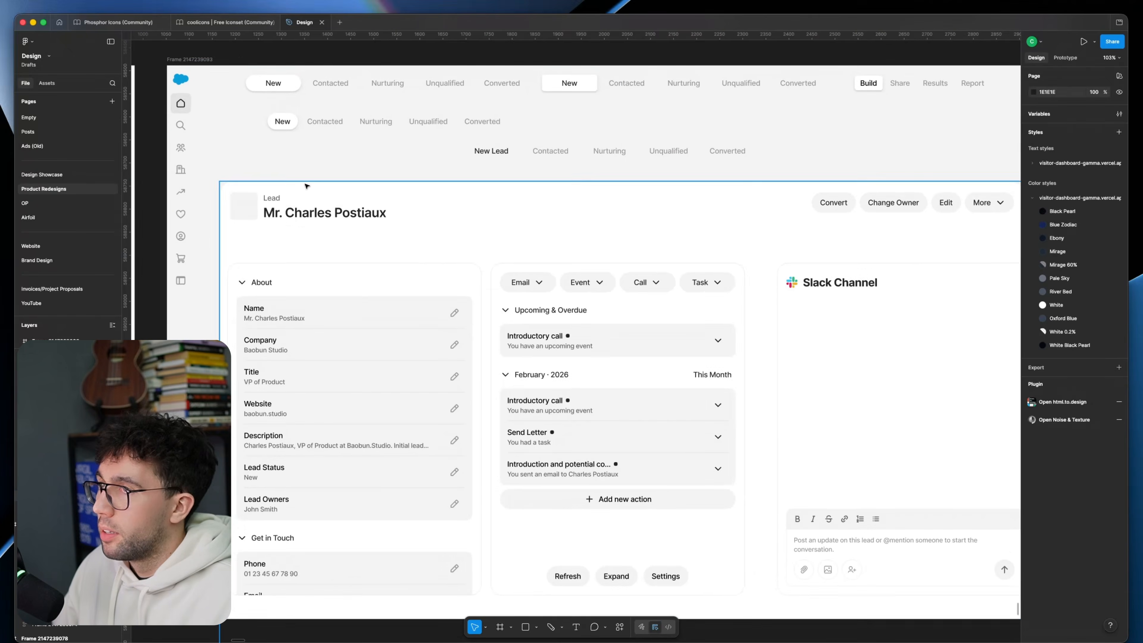
Step: Keep only the plain New Lead status row on a new page copy, placed beside the sidebar at the start of the top bar
scroll(388, 209, up, 2)
scroll(380, 174, up, 5)
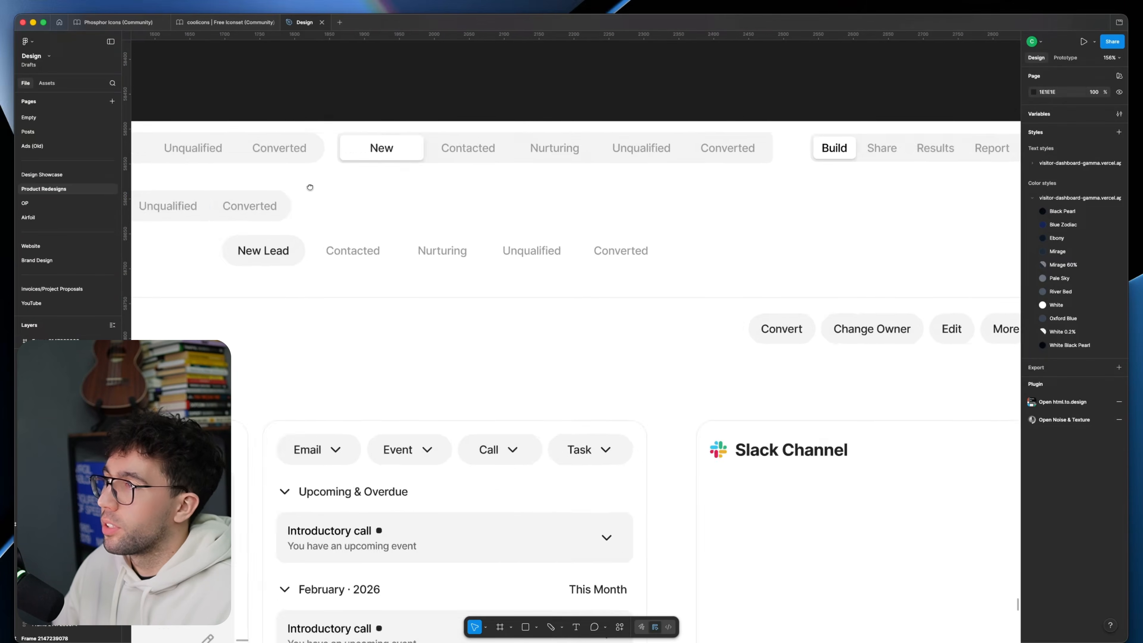
drag(605, 215, 823, 209)
click(590, 250)
click(497, 270)
scroll(548, 270, down, 2)
scroll(548, 269, down, 3)
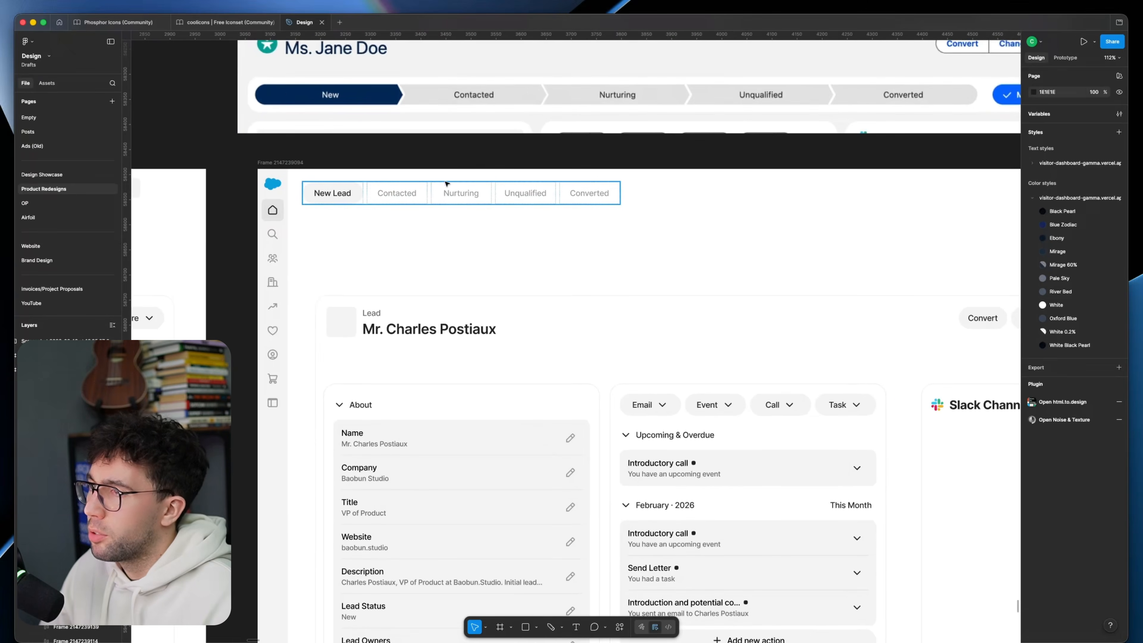
Step: Lay out the top bar with the New Lead status row centred and a Mark Status as Complete button at the far end
scroll(868, 206, up, 2)
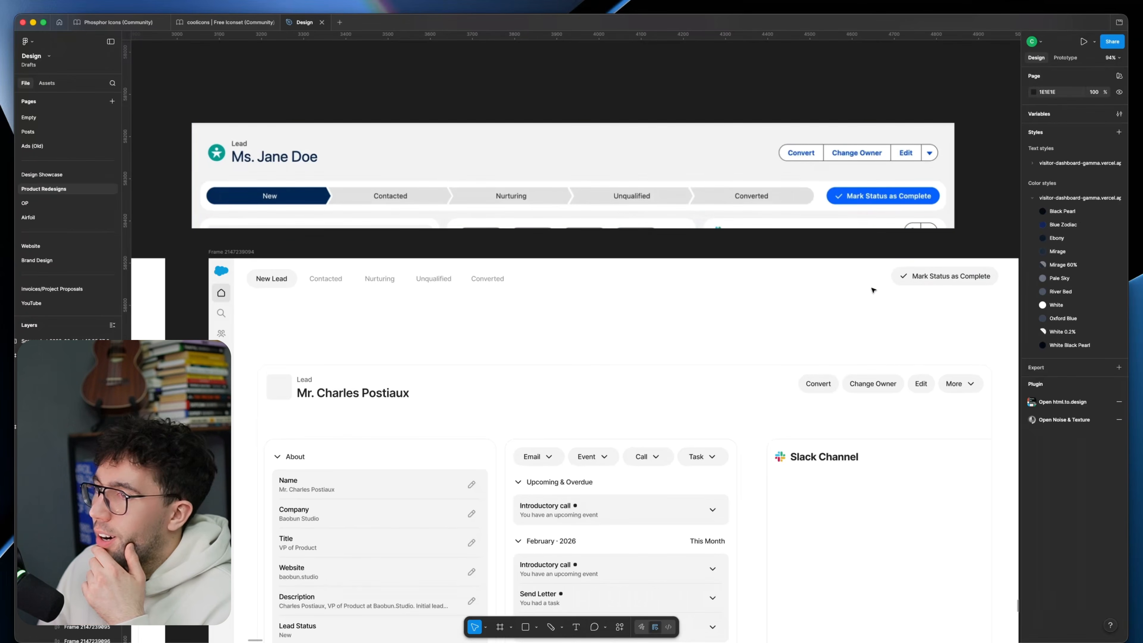
scroll(882, 320, right, 3)
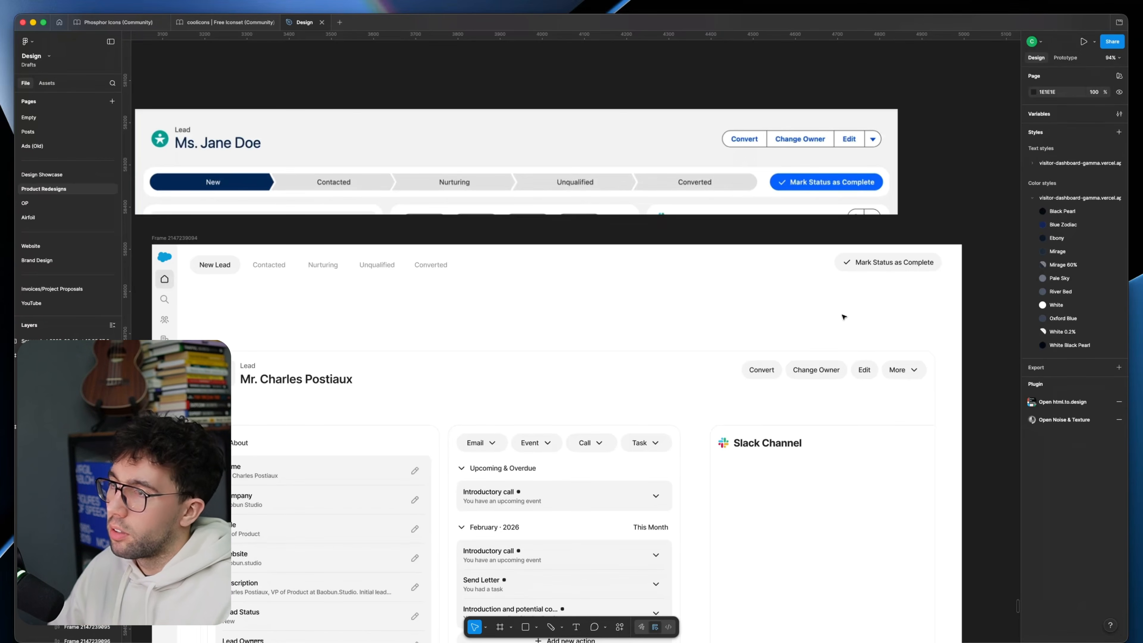
scroll(843, 317, down, 15)
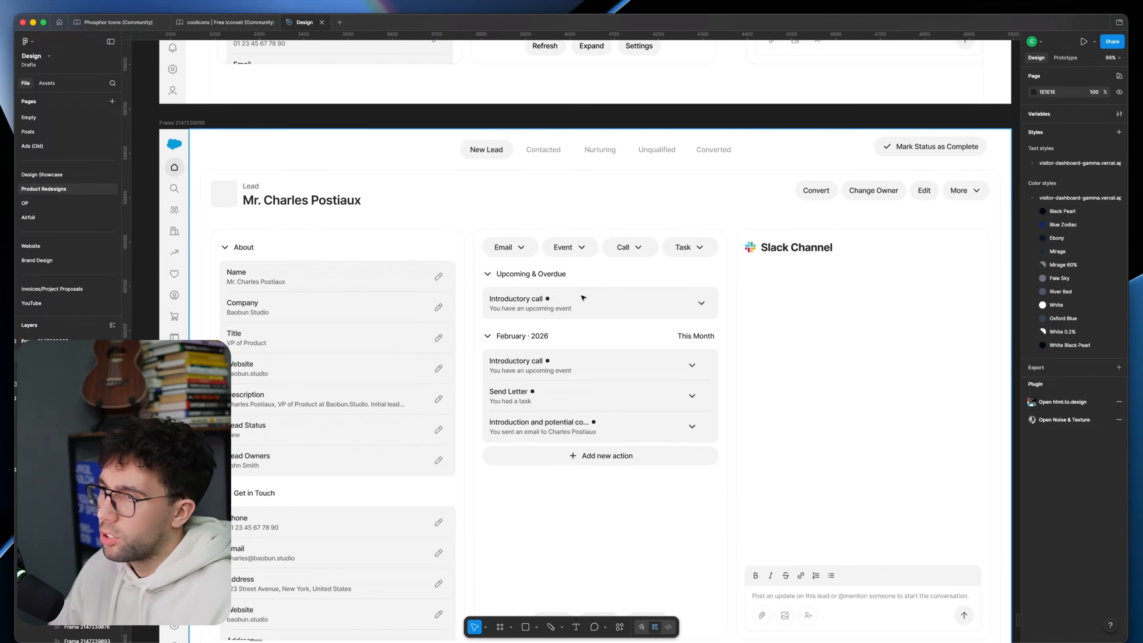
click(413, 322)
scroll(416, 320, down, 4)
click(429, 499)
scroll(540, 135, up, 4)
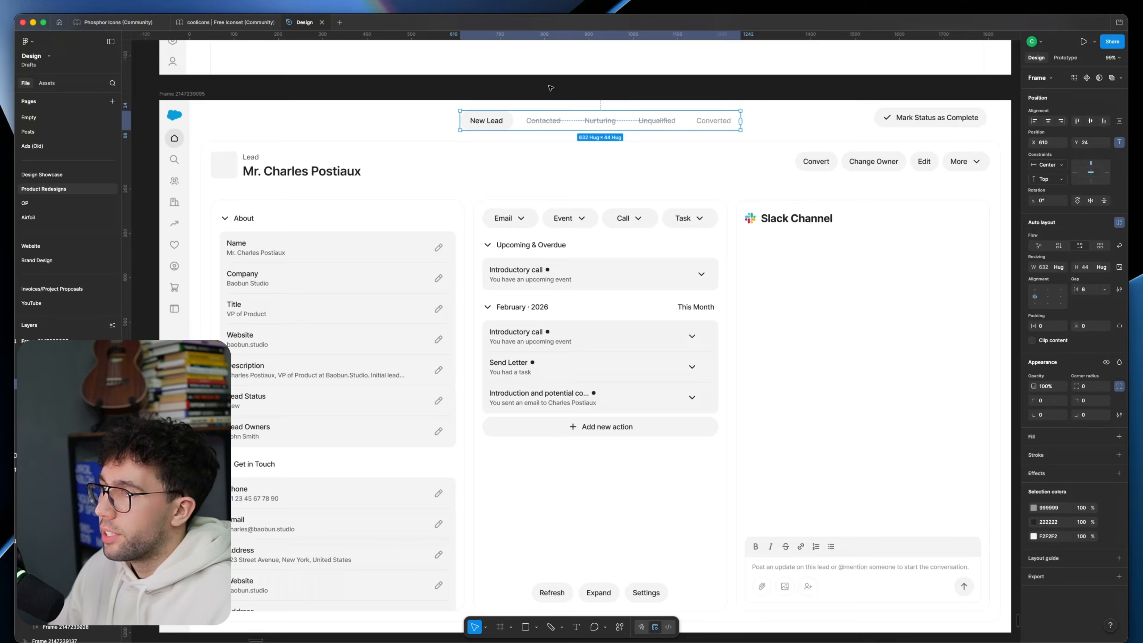
click(566, 142)
Step: Try placing the Mark Status as Complete button at the page's bottom centre, beneath the Refresh, Expand and Settings buttons
click(884, 147)
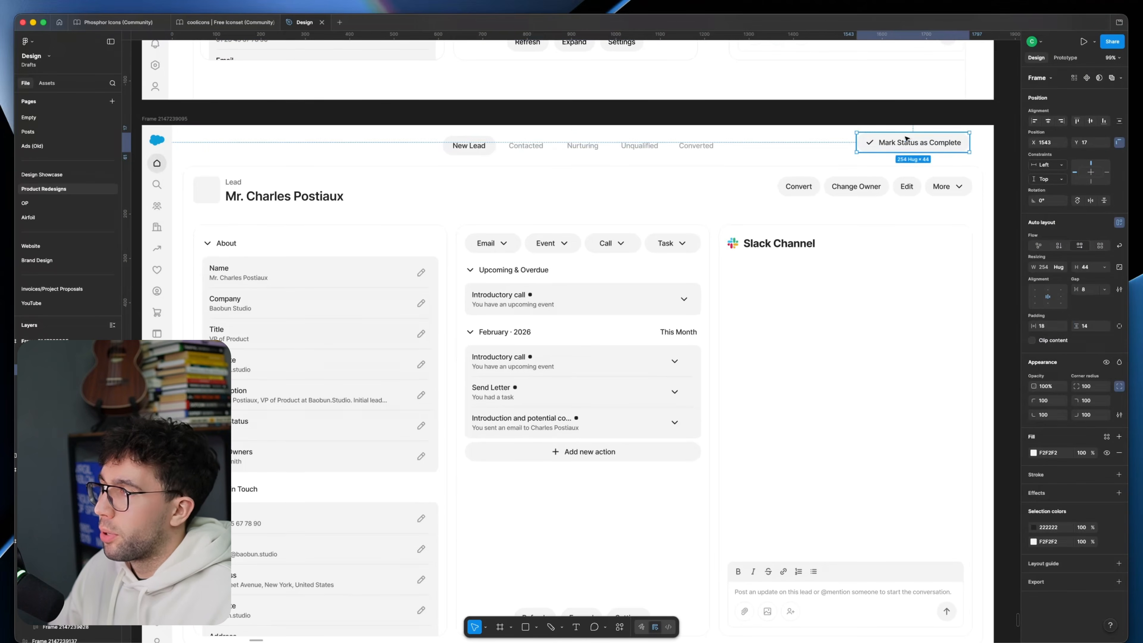
scroll(895, 135, down, 1)
drag(895, 119, 527, 560)
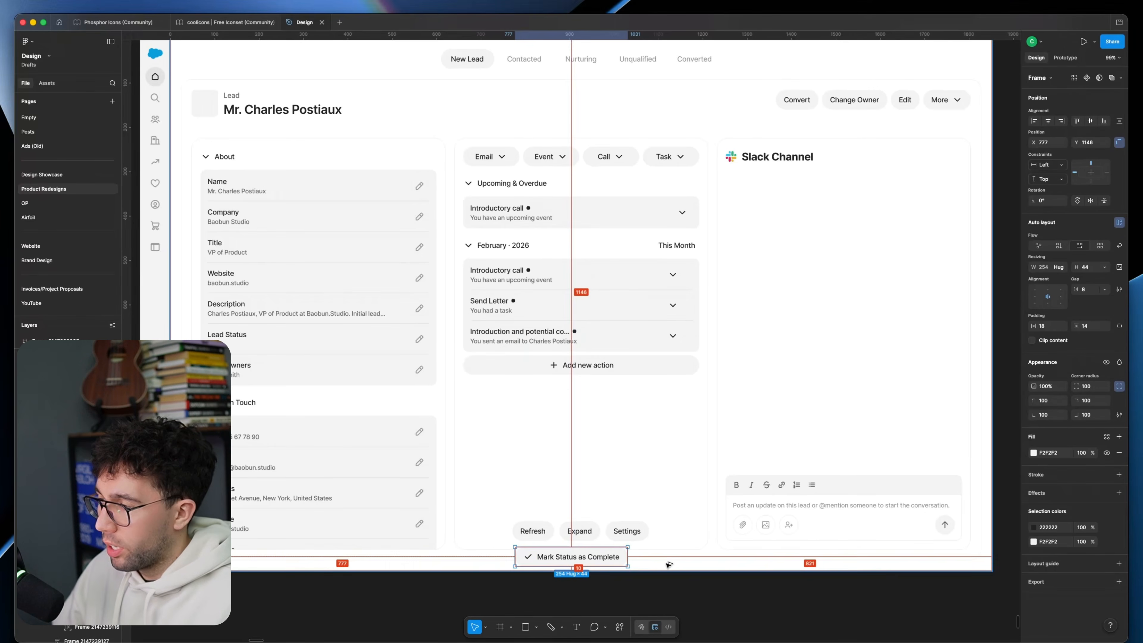
key(Up)
key(Up)
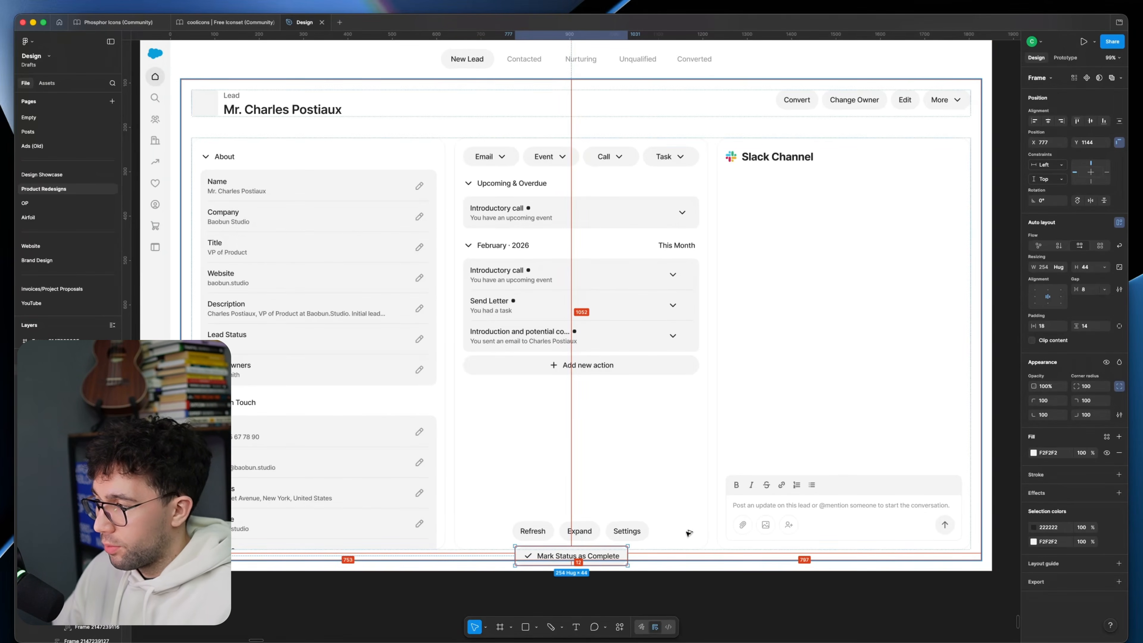
key(shift+Right)
key(shift+Right)
key(Escape)
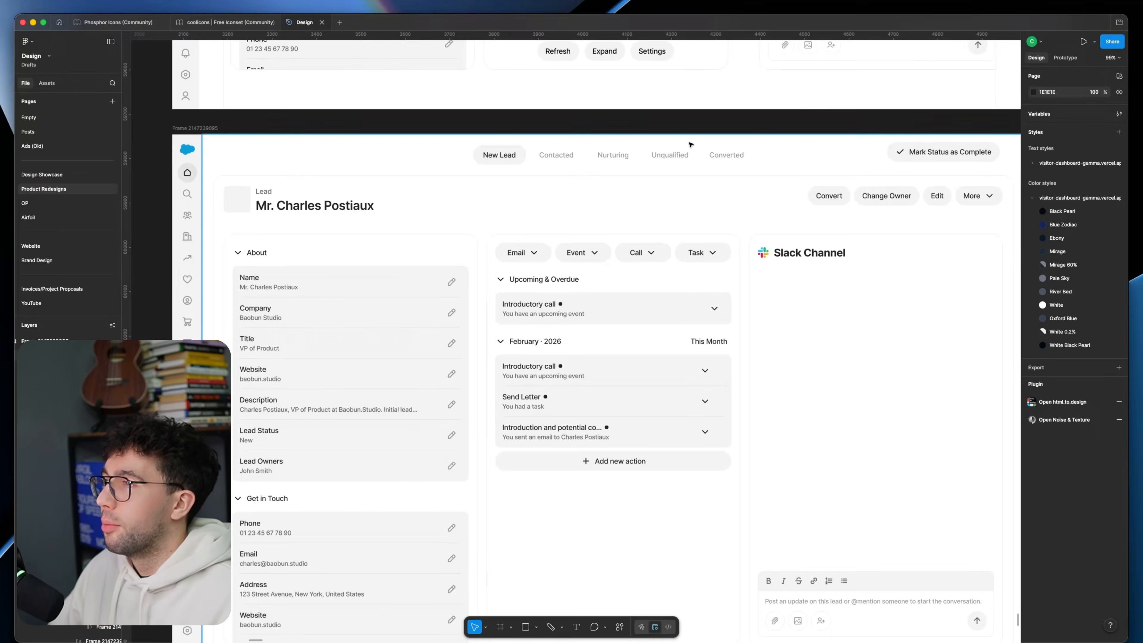
Step: Review the revised lead page, checking the centred status row, the content frame and the overall layout
click(690, 144)
click(625, 157)
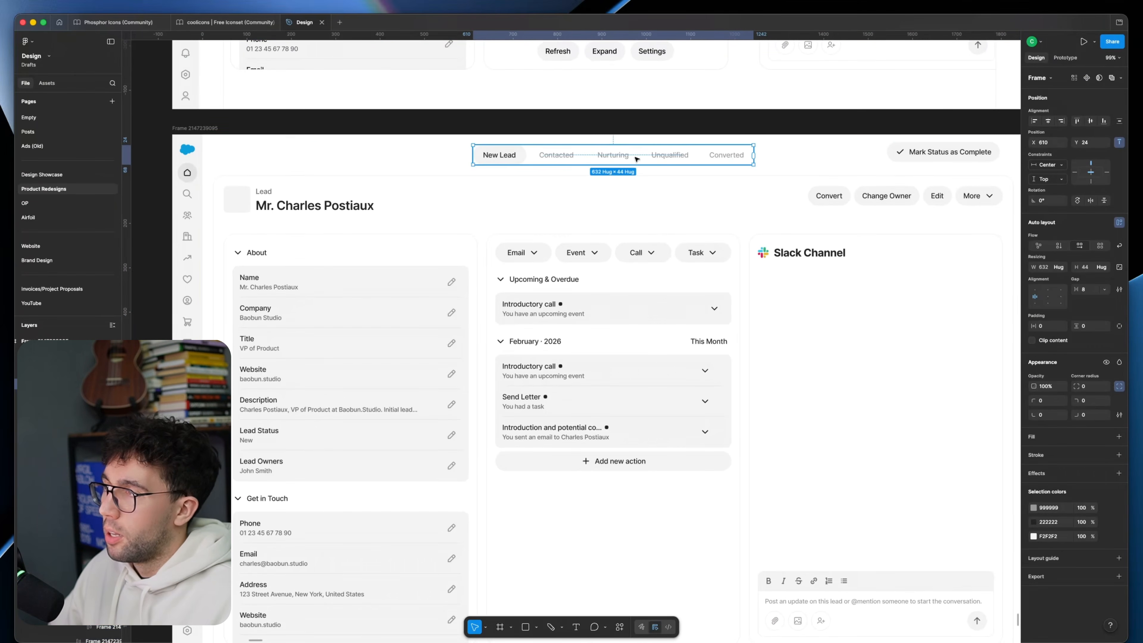
click(577, 120)
click(559, 212)
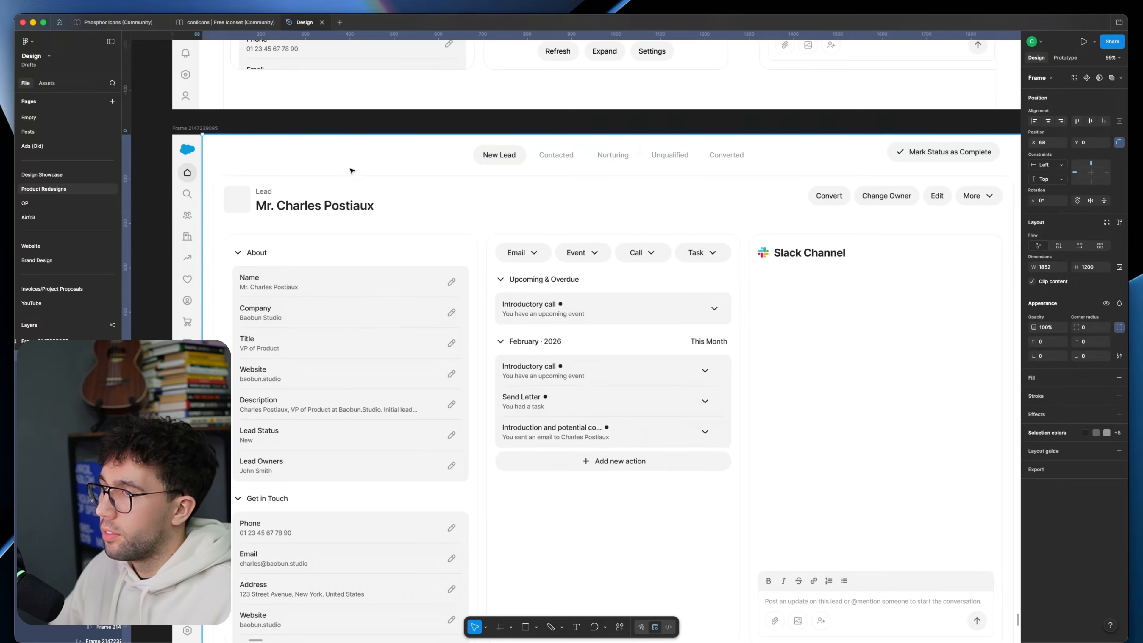
scroll(350, 144, down, 1)
click(408, 97)
scroll(435, 90, down, 2)
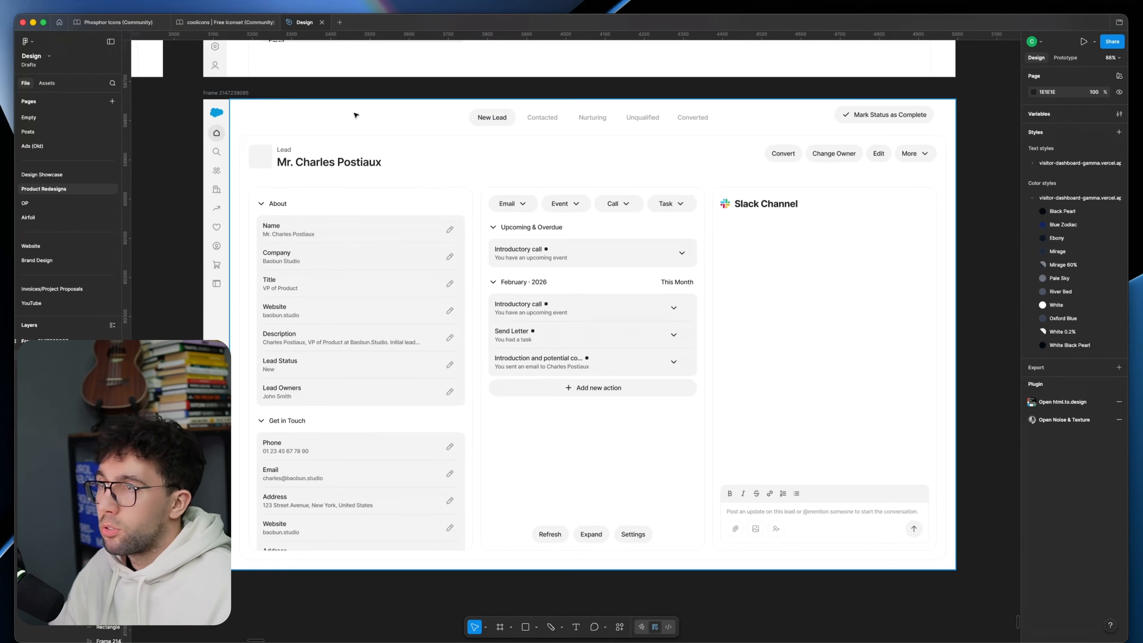
click(427, 177)
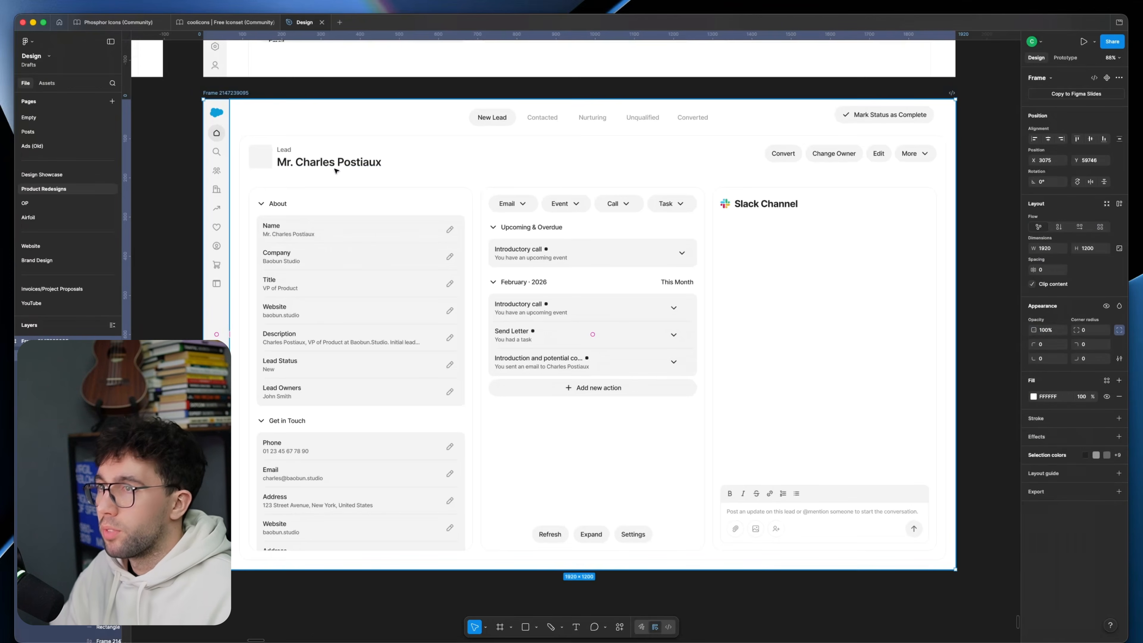
click(410, 88)
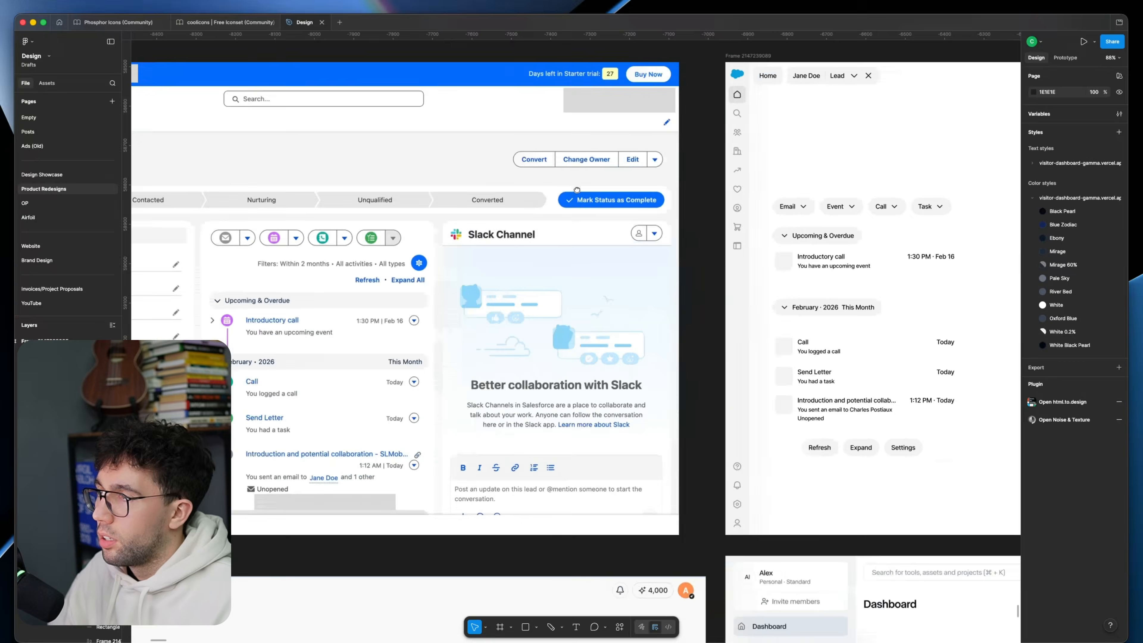
Step: Duplicate the lead page below the current version and set the copy's background fill to F2F2F2
scroll(588, 194, left, 1)
drag(586, 188, 36, 56)
scroll(706, 228, down, 3)
drag(766, 370, 171, 299)
drag(769, 299, 157, 299)
key(super+v)
drag(315, 116, 383, 440)
drag(854, 482, 844, 267)
drag(828, 215, 821, 295)
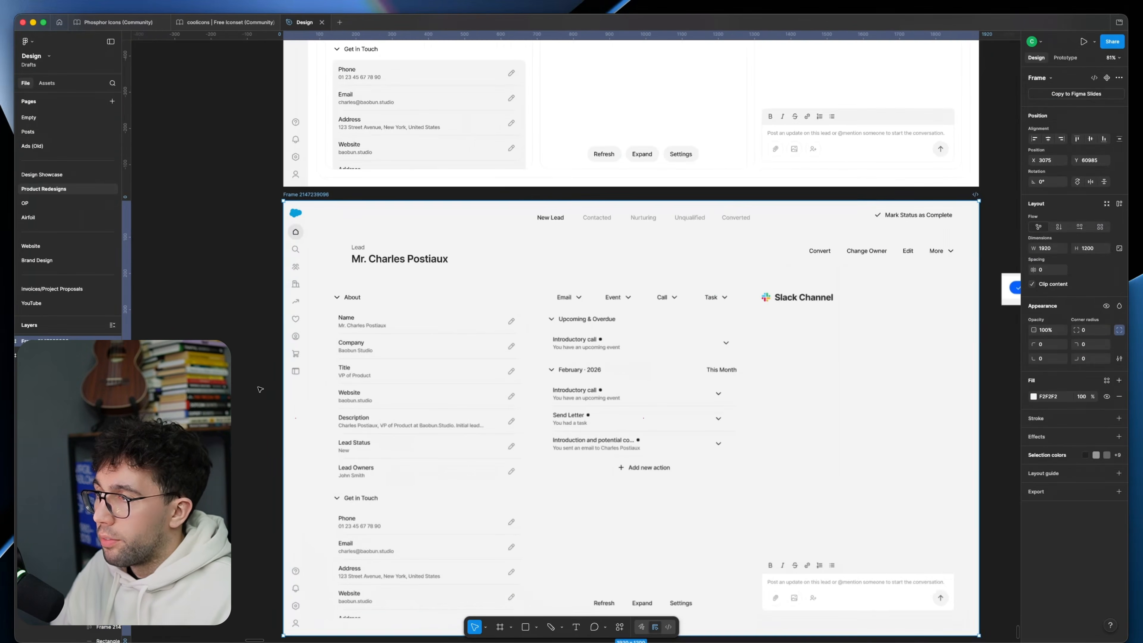
Step: Fill the content card enclosing the About, activity and Slack panels with FFFFFF on the new page copy
scroll(258, 388, down, 1)
double_click(531, 288)
click(1054, 441)
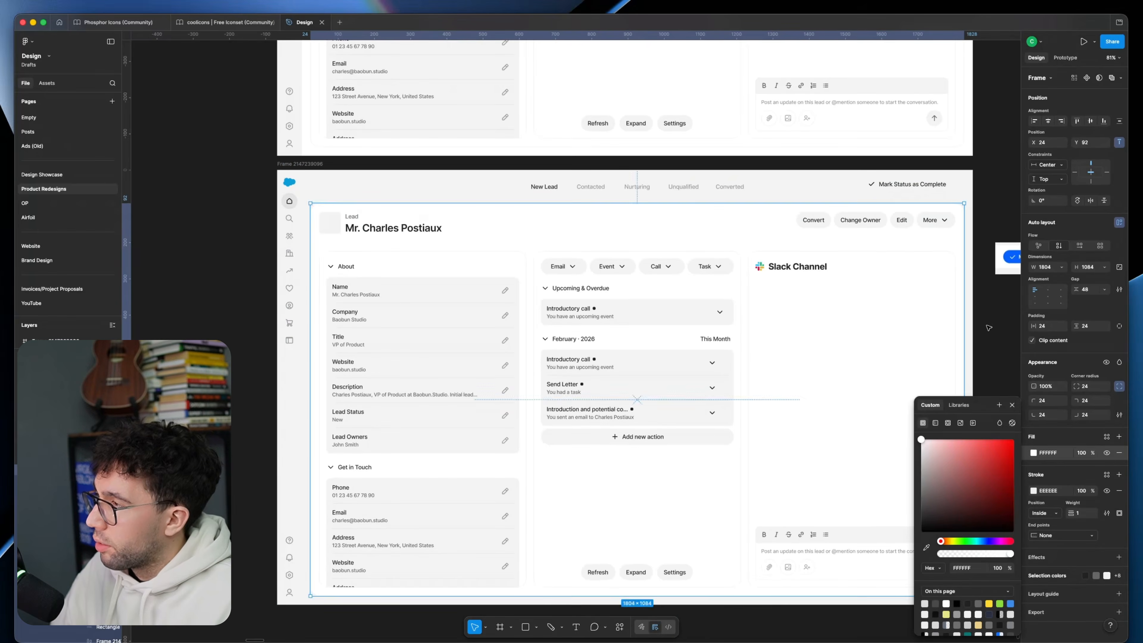
click(969, 353)
scroll(968, 354, up, 1)
scroll(967, 355, down, 1)
Step: Restore the New Lead pill style from the earlier version, giving it an FFFFFF fill and three drop shadows
click(505, 149)
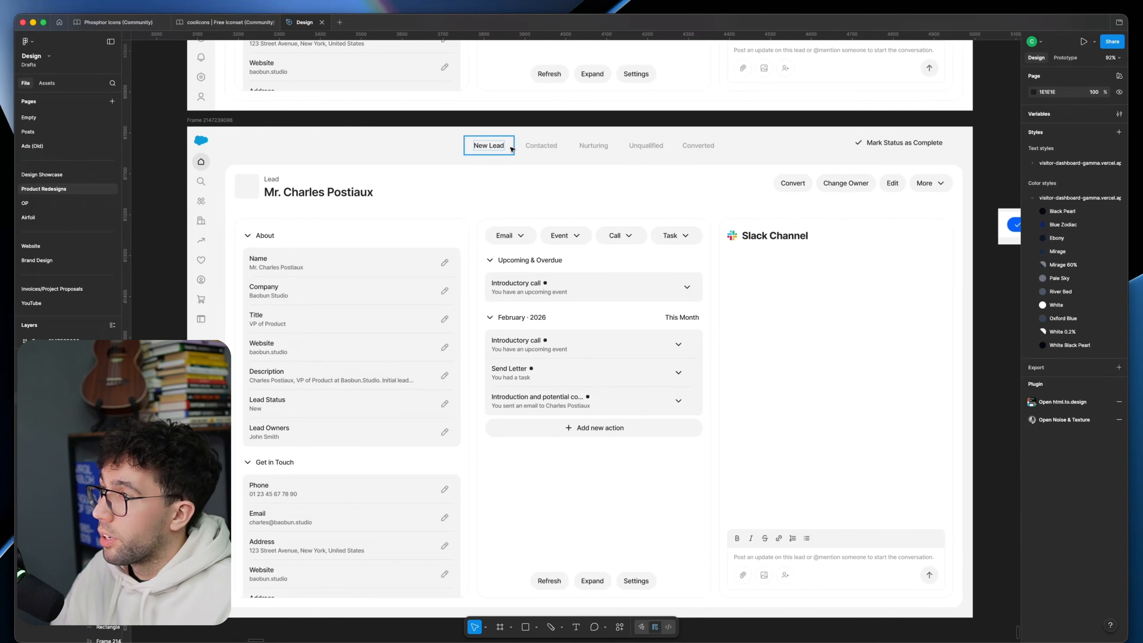
click(647, 120)
drag(650, 115, 738, 383)
drag(579, 108, 552, 417)
drag(562, 272, 549, 439)
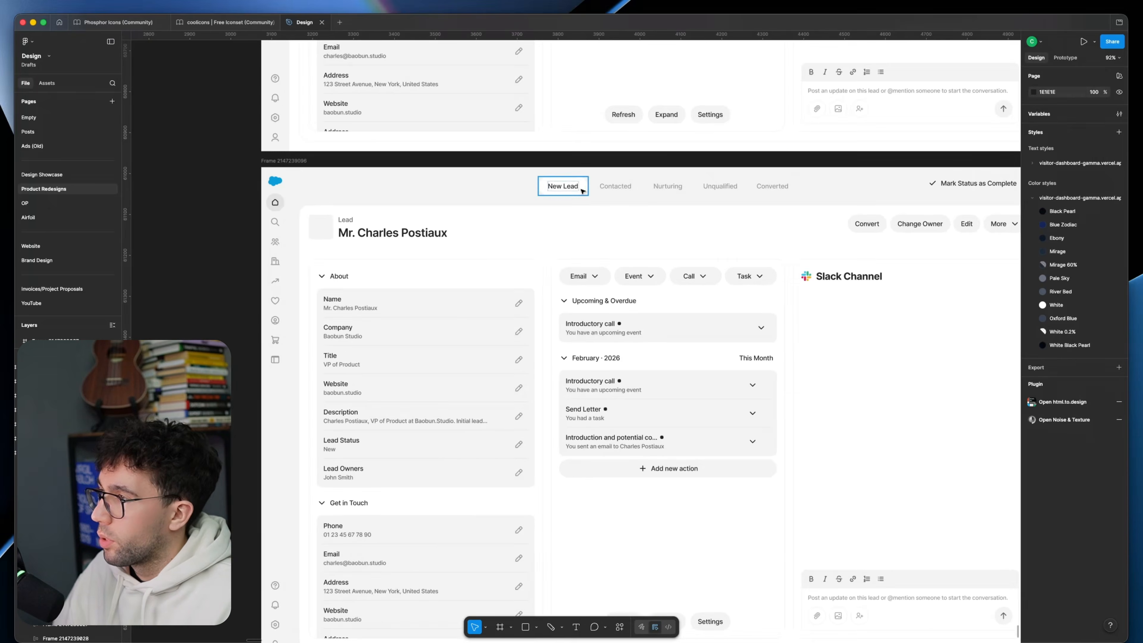
click(582, 191)
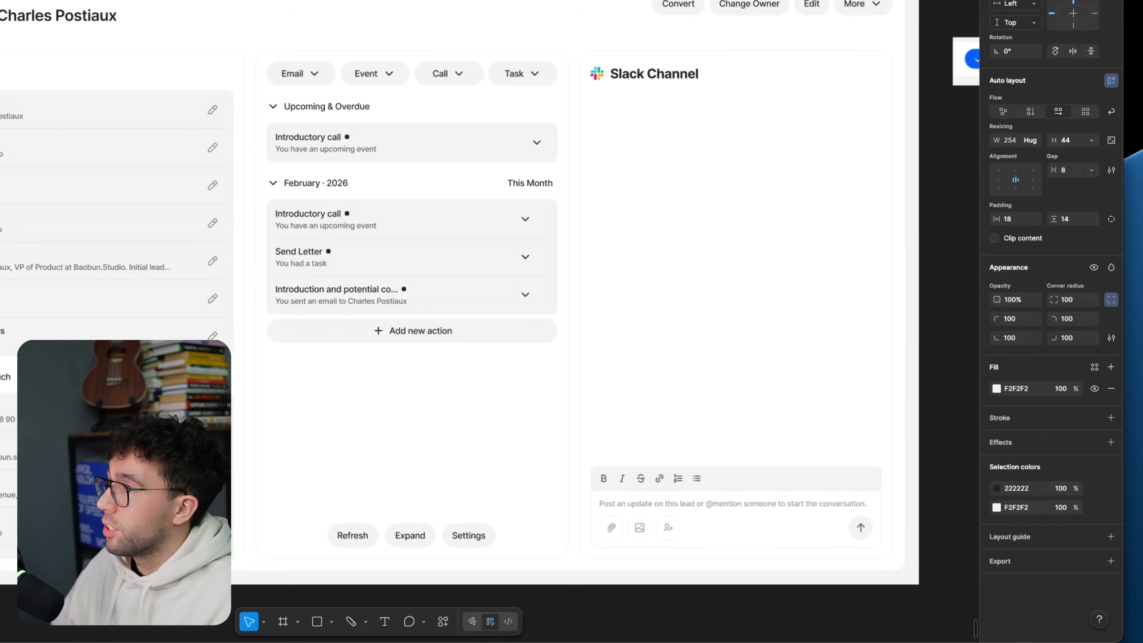
drag(272, 1, 184, 27)
click(185, 1)
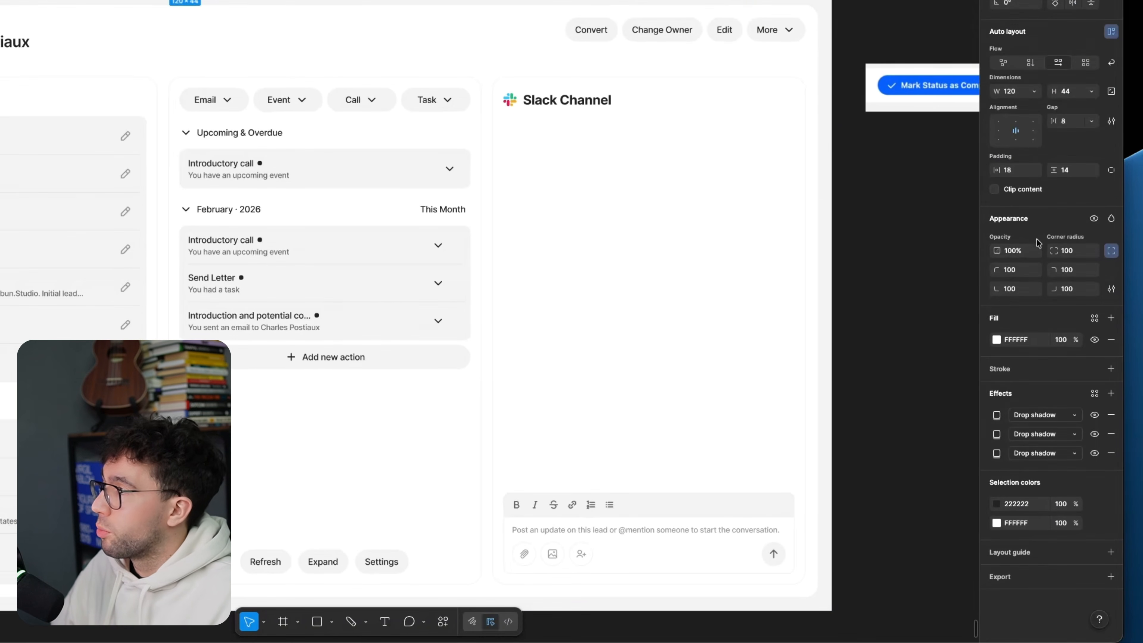
Step: Turn Mark Status as Complete into a shadowed pill filled 0660FD, sampled from the original blue button, with FFFFFF text and check icon
shift+click(985, 453)
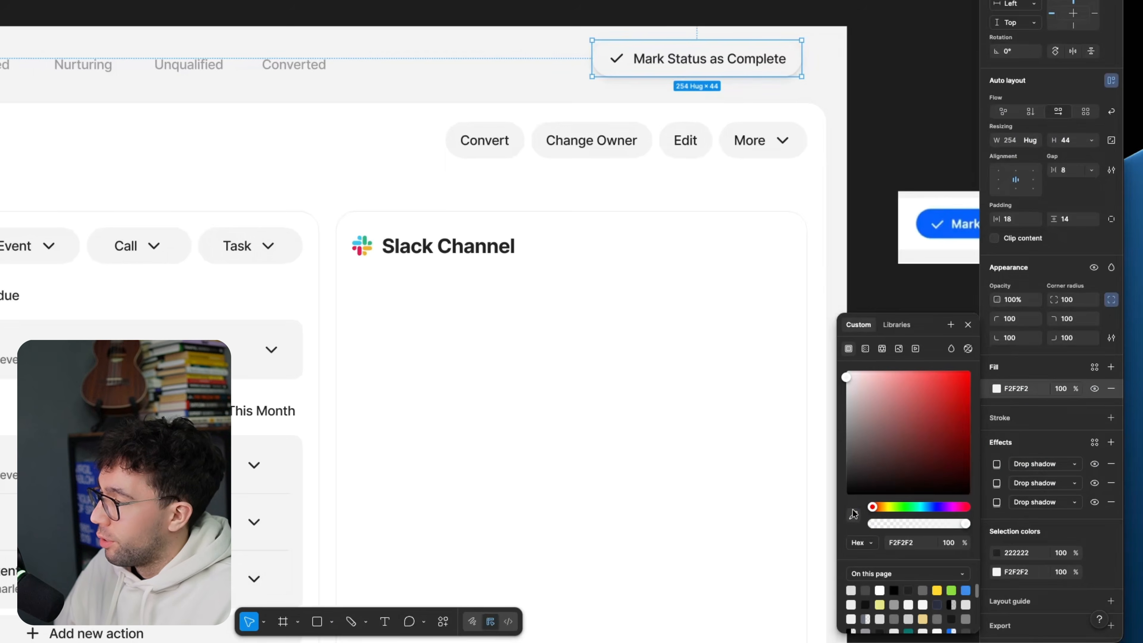
click(852, 515)
scroll(949, 228, up, 2)
click(947, 224)
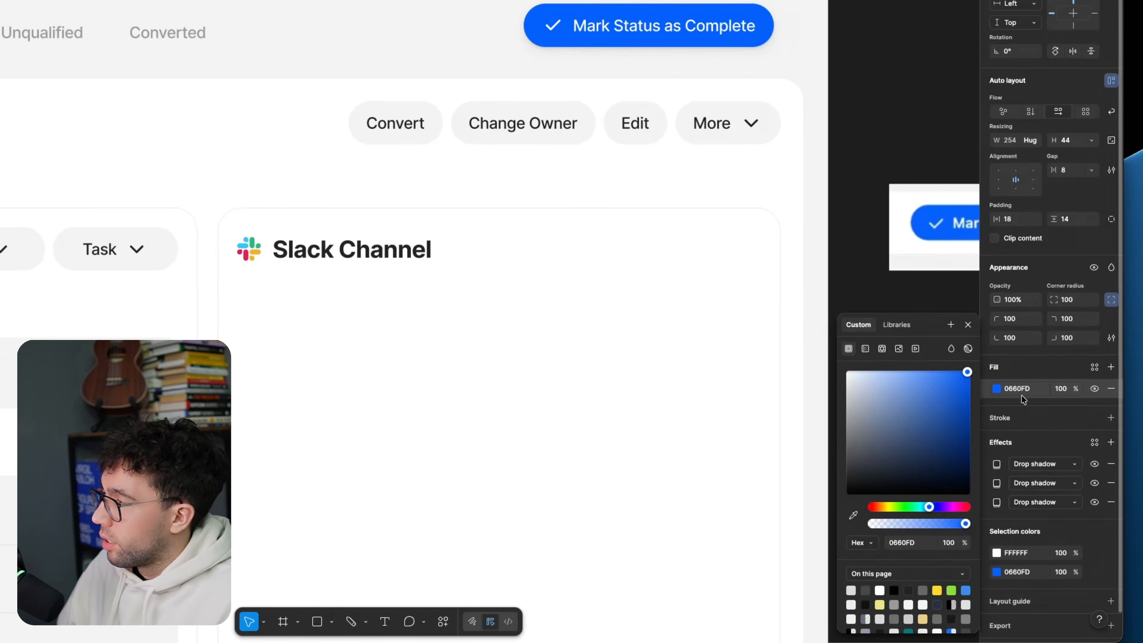
Step: Recolour the Mark Status as Complete button's drop shadows to 0660FD
click(997, 464)
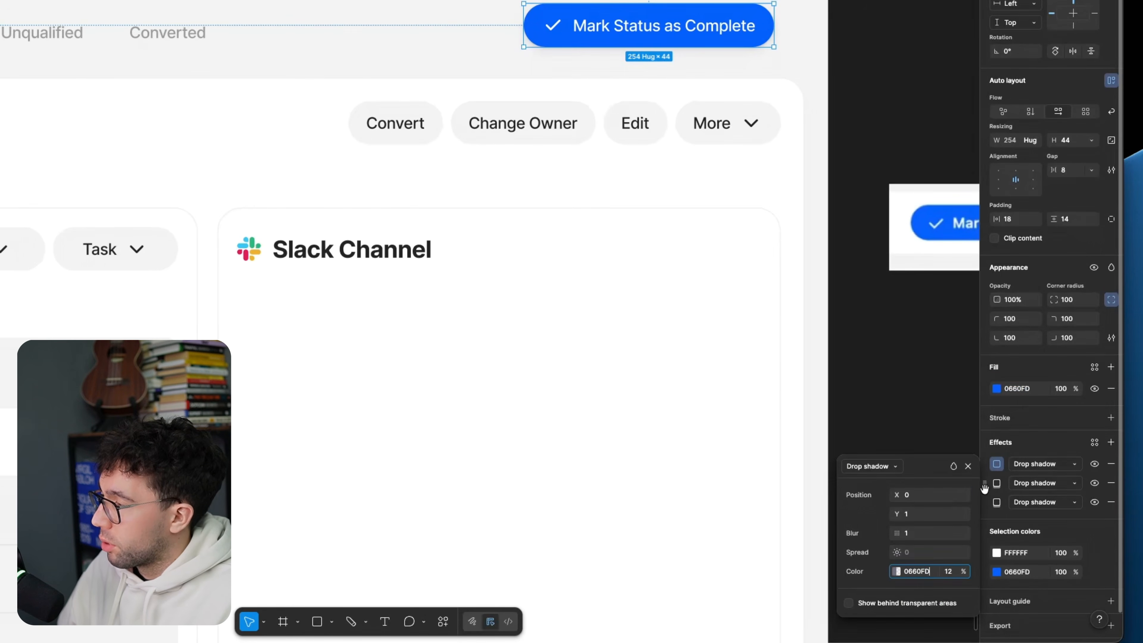
click(997, 483)
click(874, 103)
scroll(874, 102, up, 2)
scroll(765, 100, up, 2)
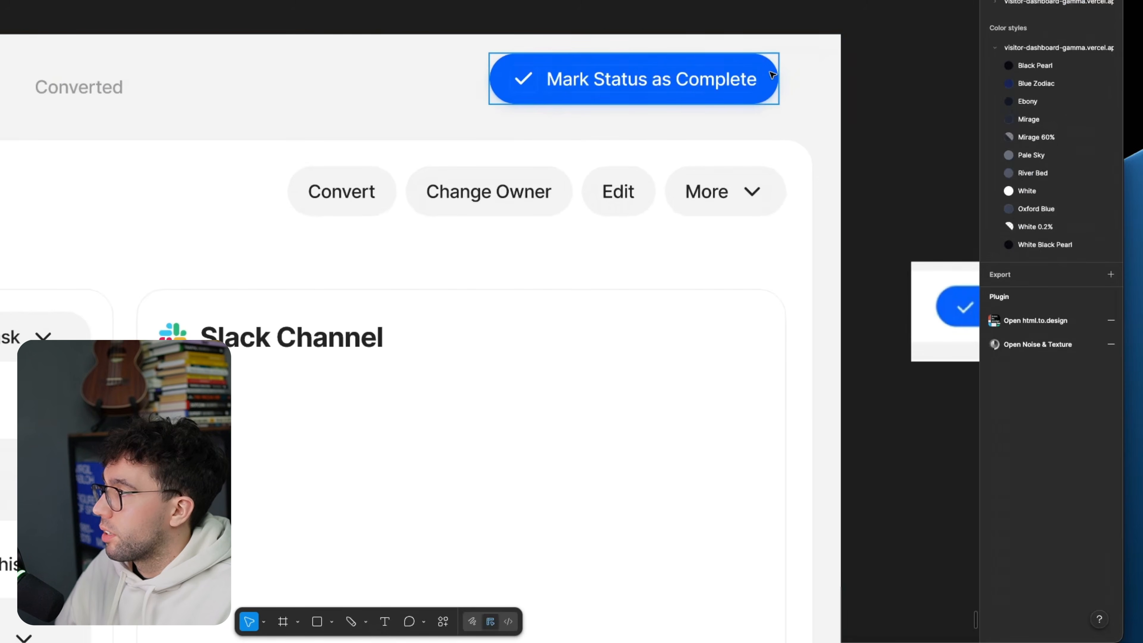
Step: Add an inner shadow coloured FFFFFF to the Mark Status as Complete button
click(763, 94)
click(1111, 442)
click(882, 466)
click(885, 454)
click(926, 573)
text(fff)
key(Return)
click(936, 247)
Step: Move the blue Mark Status as Complete button to the page's bottom centre, beneath the Refresh, Expand and Settings buttons
scroll(797, 81, down, 3)
scroll(798, 81, down, 3)
scroll(765, 81, up, 2)
scroll(737, 55, down, 2)
click(765, 3)
scroll(765, 2, down, 2)
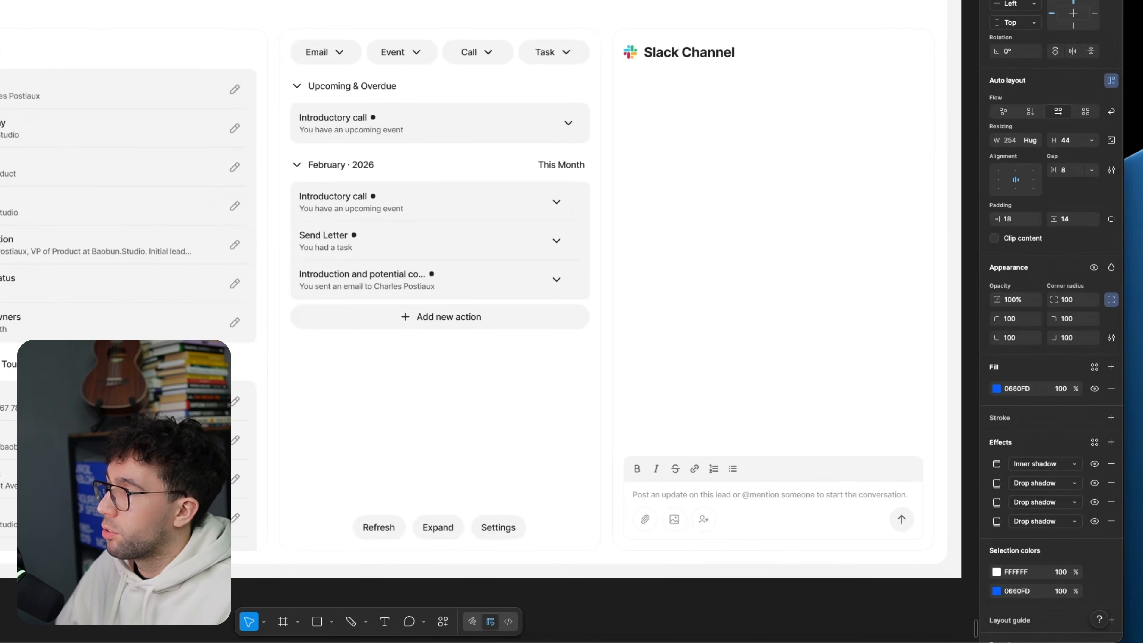
drag(765, 1, 446, 564)
key(alt)
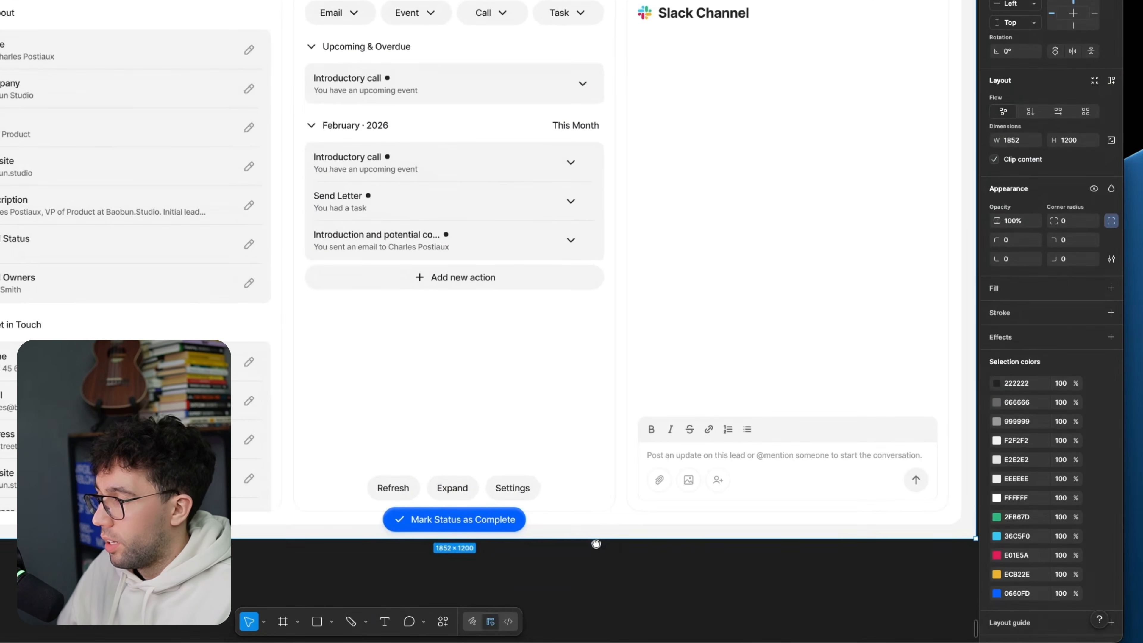
click(595, 546)
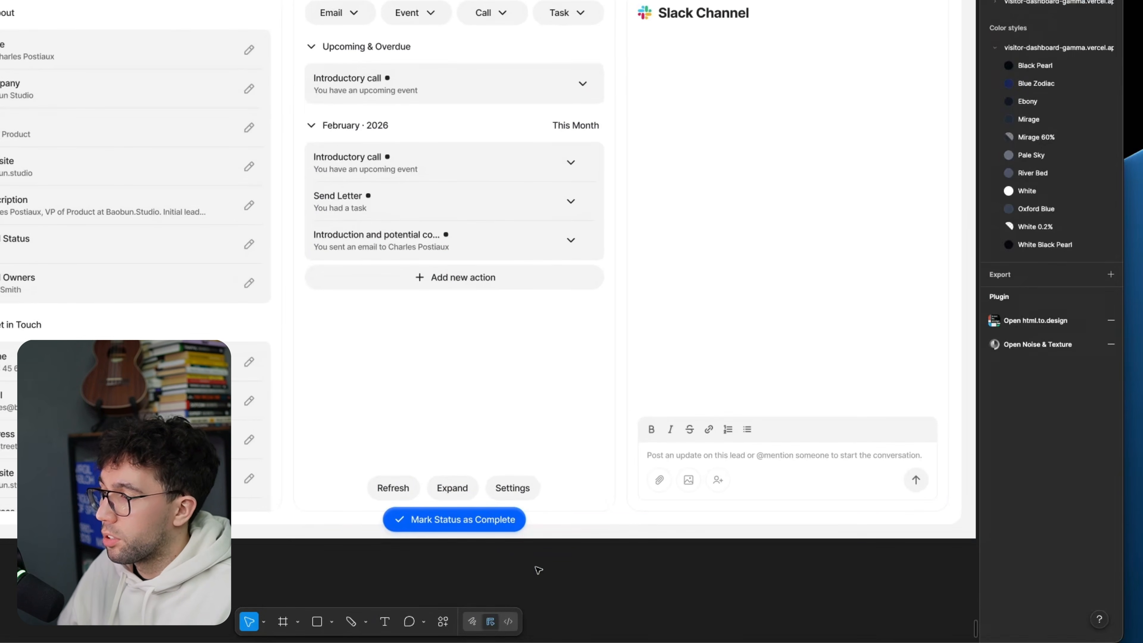
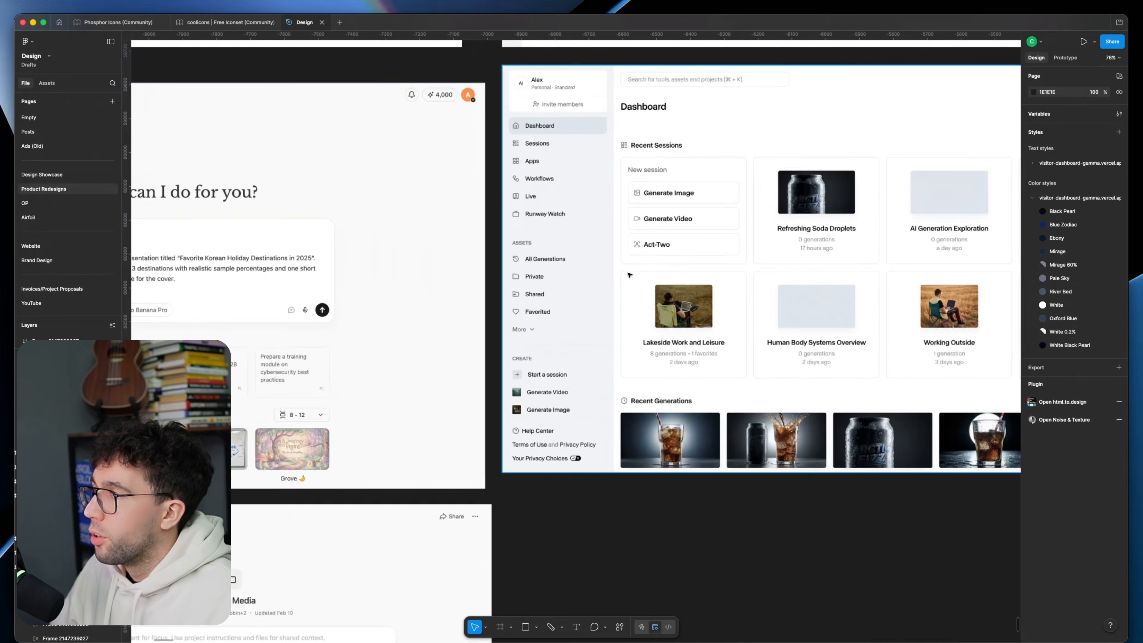
Step: Recolour the lead page frame's fill with the cool light grey used behind the sidebar of the Runway redesign
scroll(621, 250, up, 3)
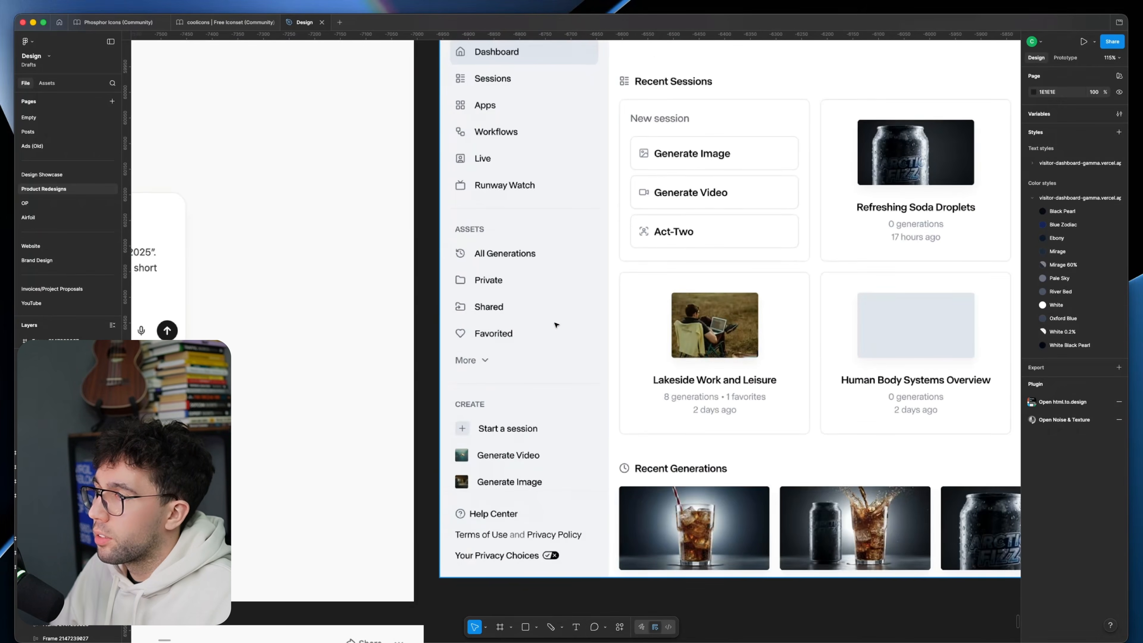
click(555, 323)
scroll(533, 310, down, 5)
drag(533, 309, 387, 293)
drag(777, 355, 46, 306)
drag(990, 300, 262, 311)
drag(531, 357, 408, 254)
click(636, 244)
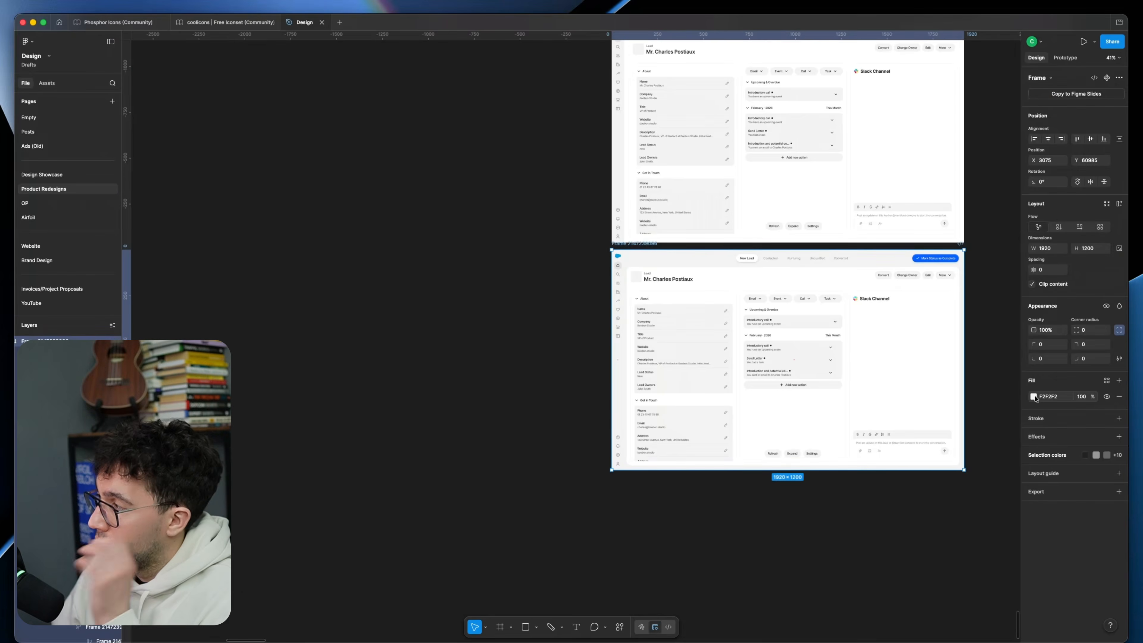
click(1037, 400)
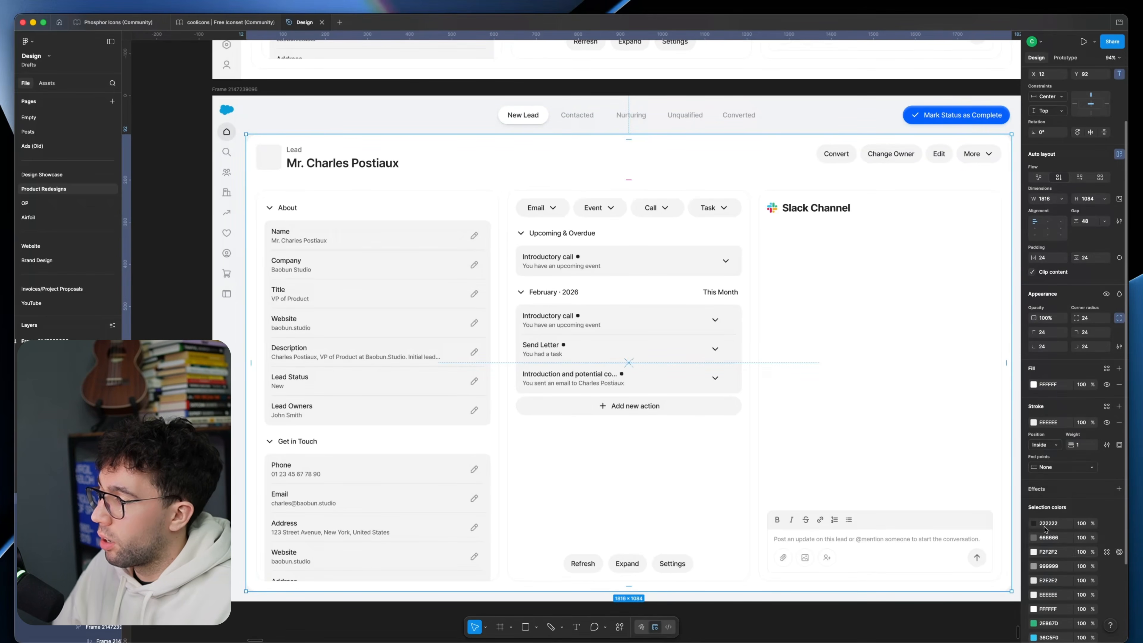
Step: Examine the layout and text styling of the lead header, the Lead label, the About section and the Name field's value
click(287, 164)
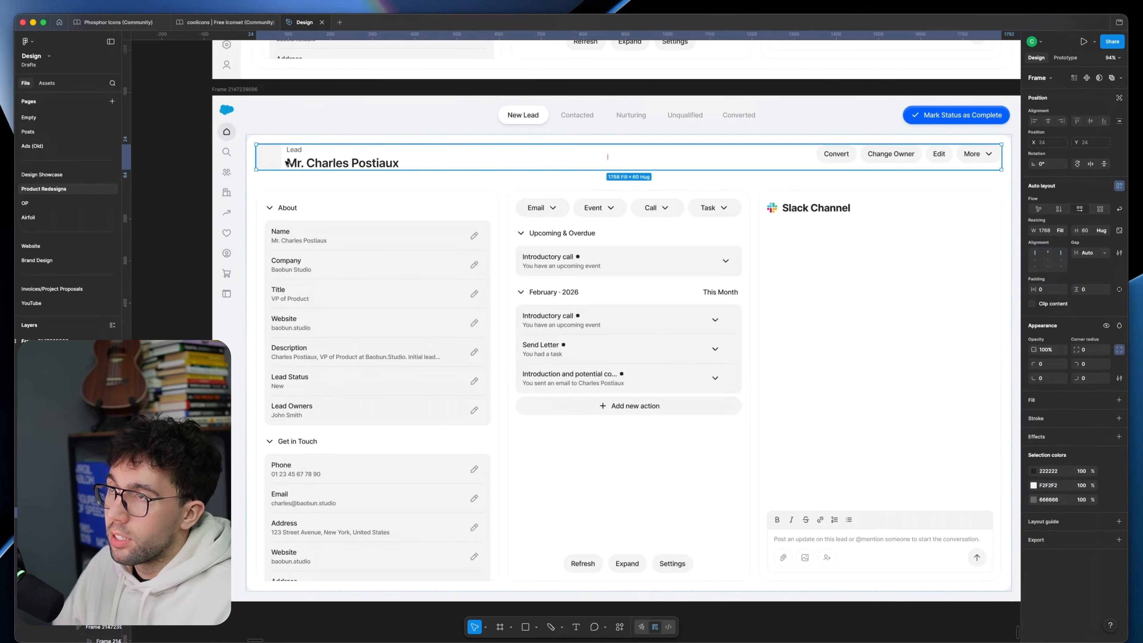
click(306, 168)
click(294, 150)
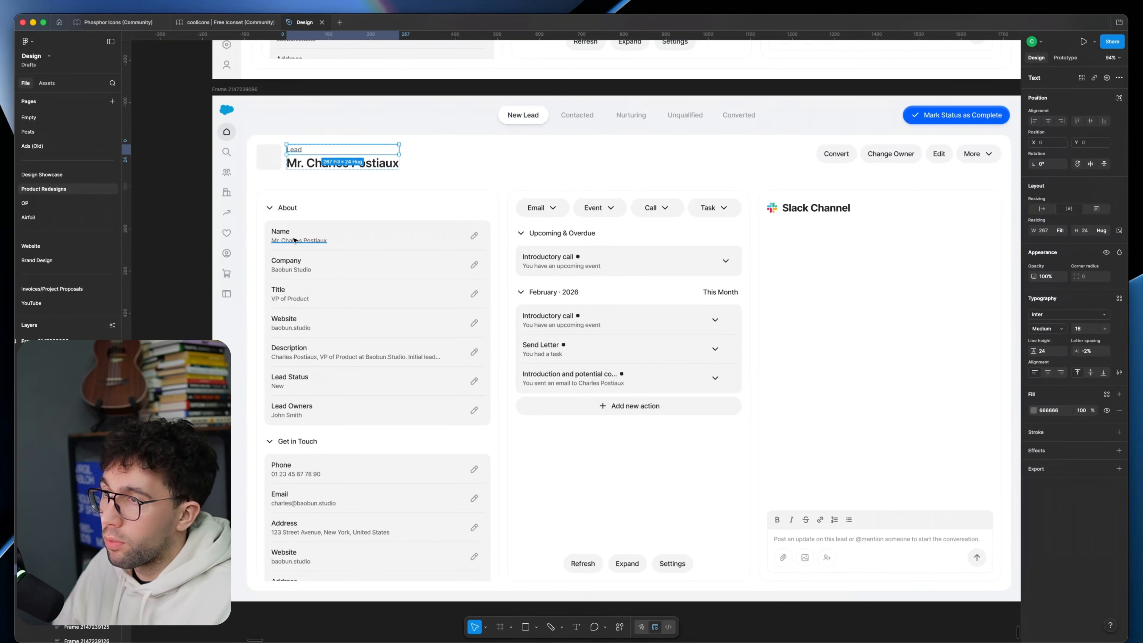
click(317, 207)
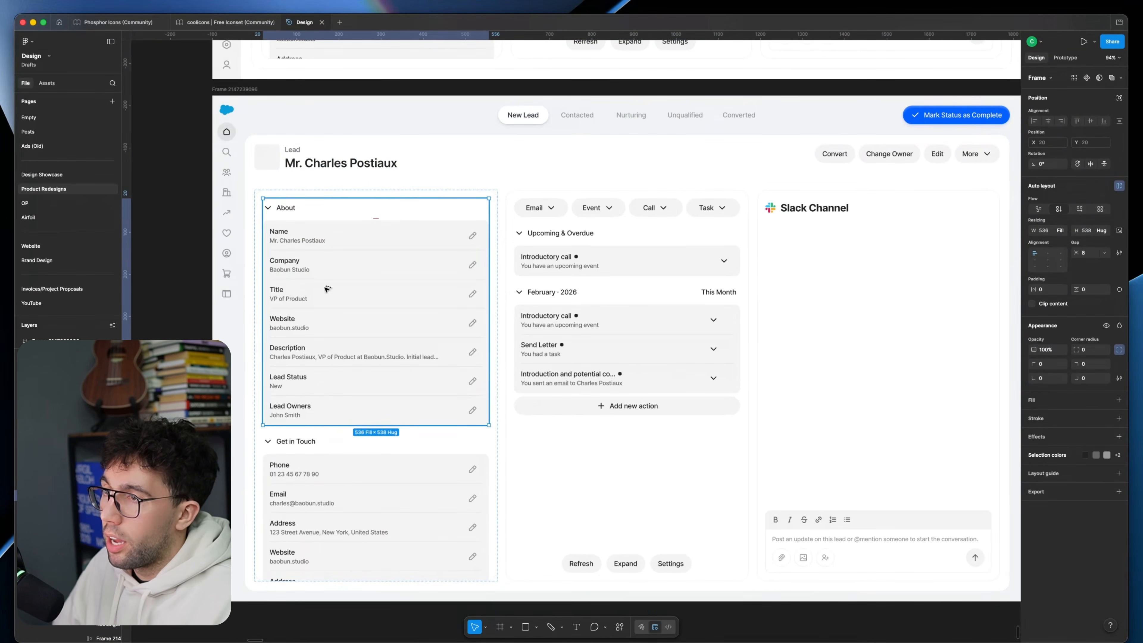
click(353, 152)
super+click(352, 152)
super+click(290, 240)
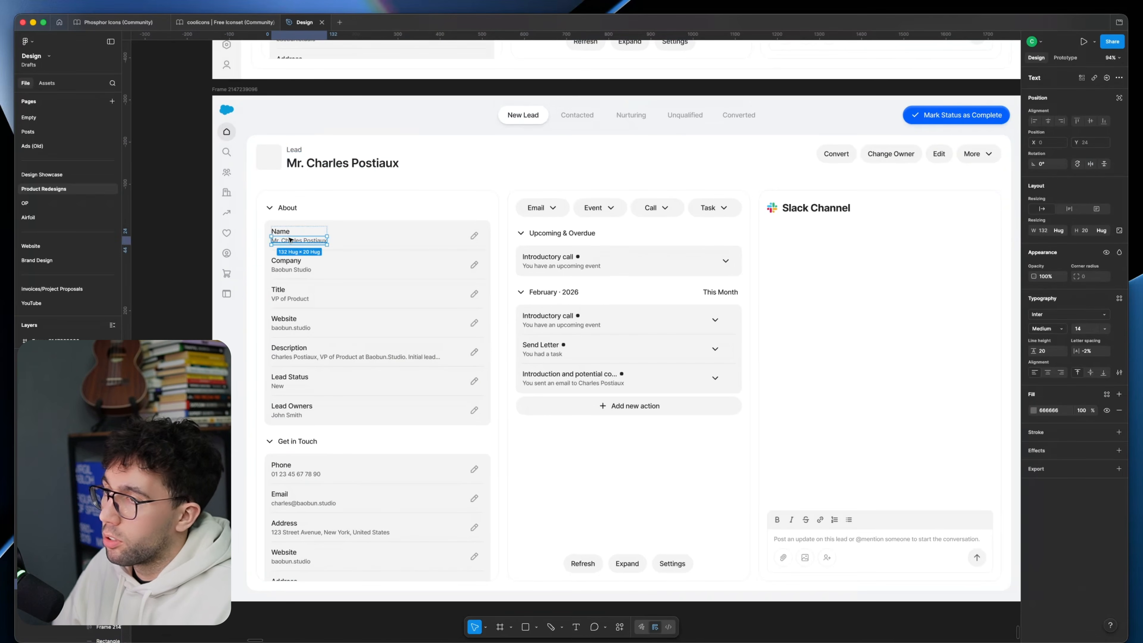
click(200, 248)
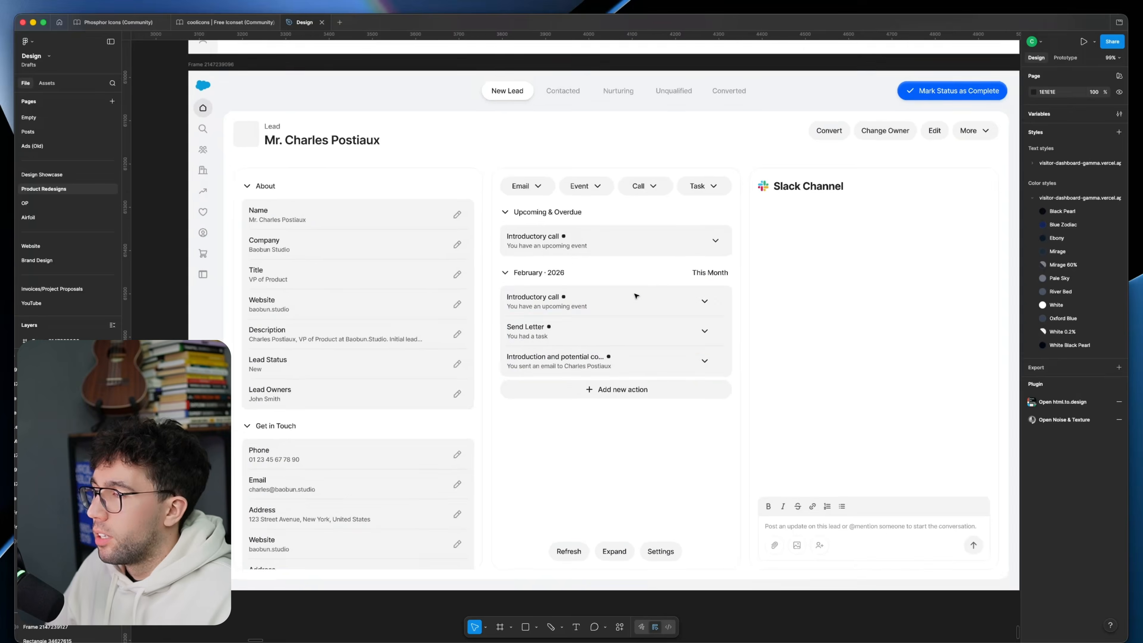
Step: Duplicate the lead page frame below the original
scroll(353, 88, down, 5)
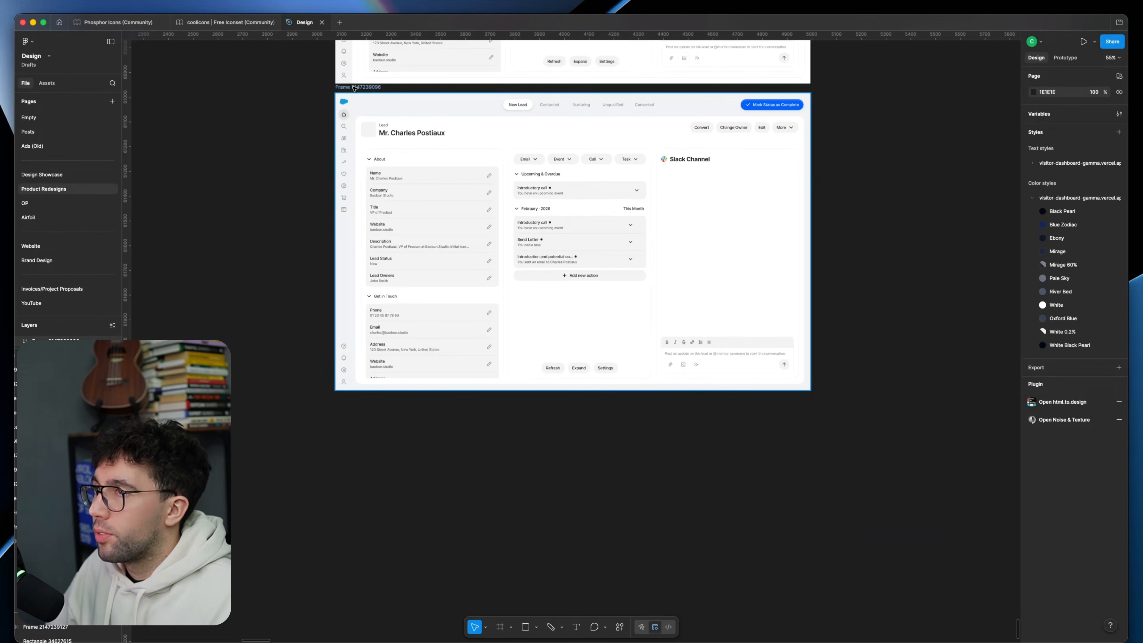
click(354, 88)
double_click(574, 276)
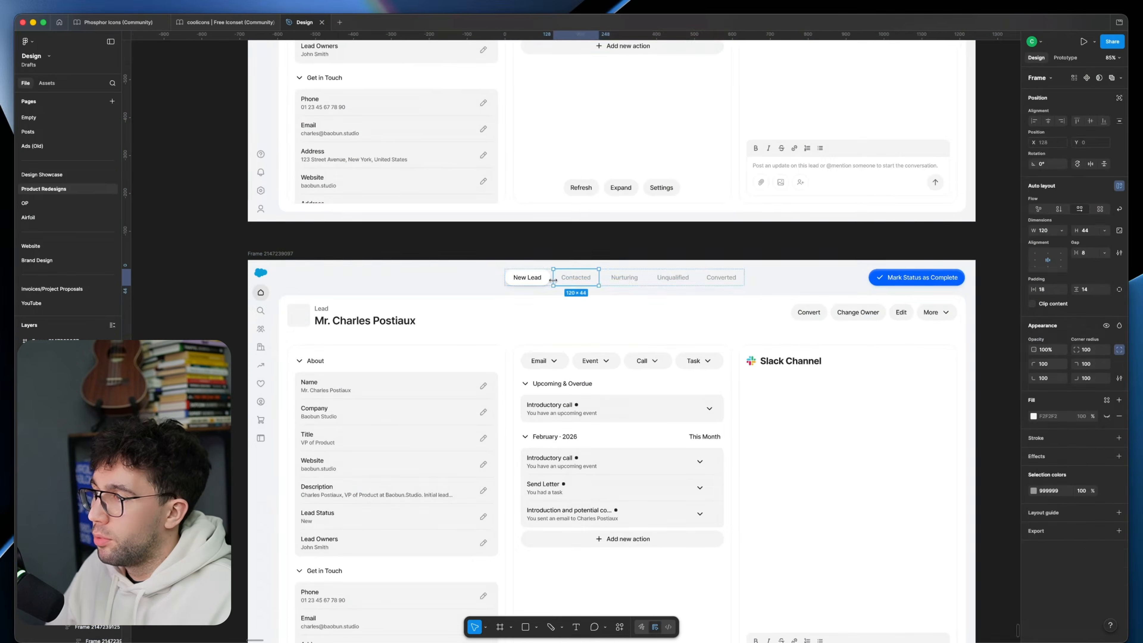
key(shift+Return)
Step: Paste the lead status row and the Mark Status as Complete button into the duplicate's white card, between header and columns
click(452, 340)
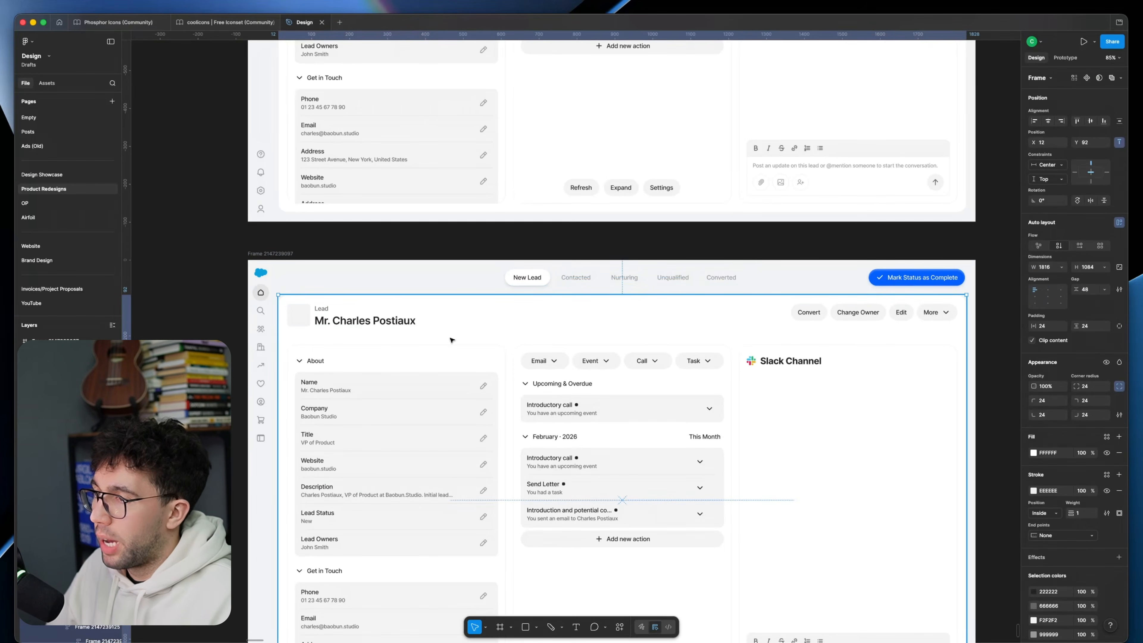
key(ctrl+v)
scroll(713, 266, down, 2)
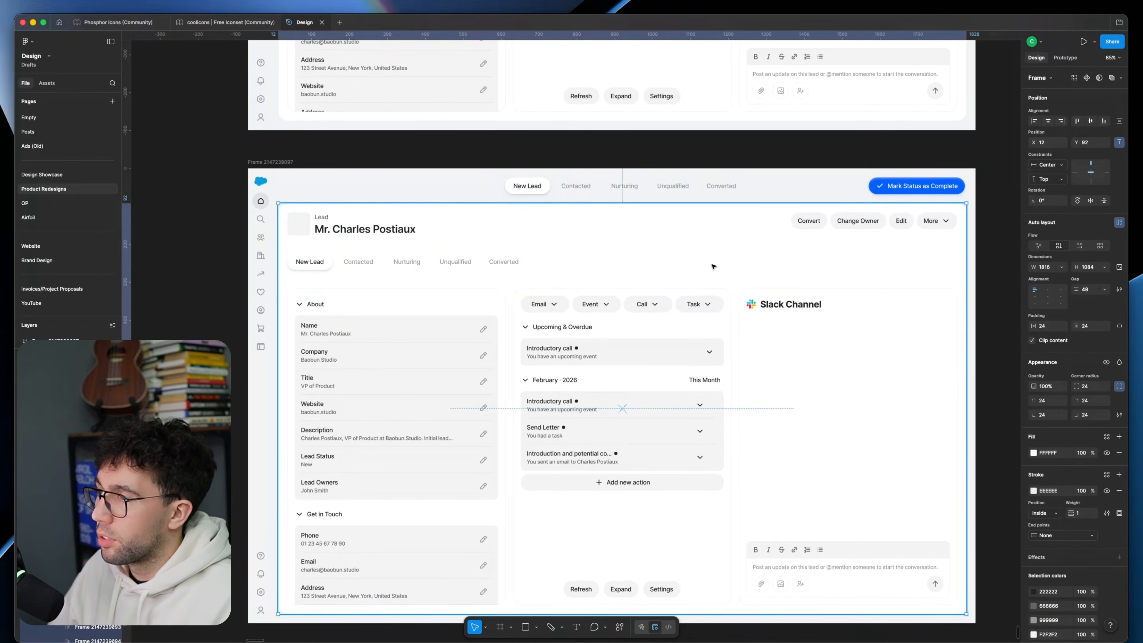
key(ctrl+v)
key(Up)
Step: Combine the card's status row and Mark Status as Complete button in one auto layout row spanning the card
shift+click(498, 258)
key(shift+a)
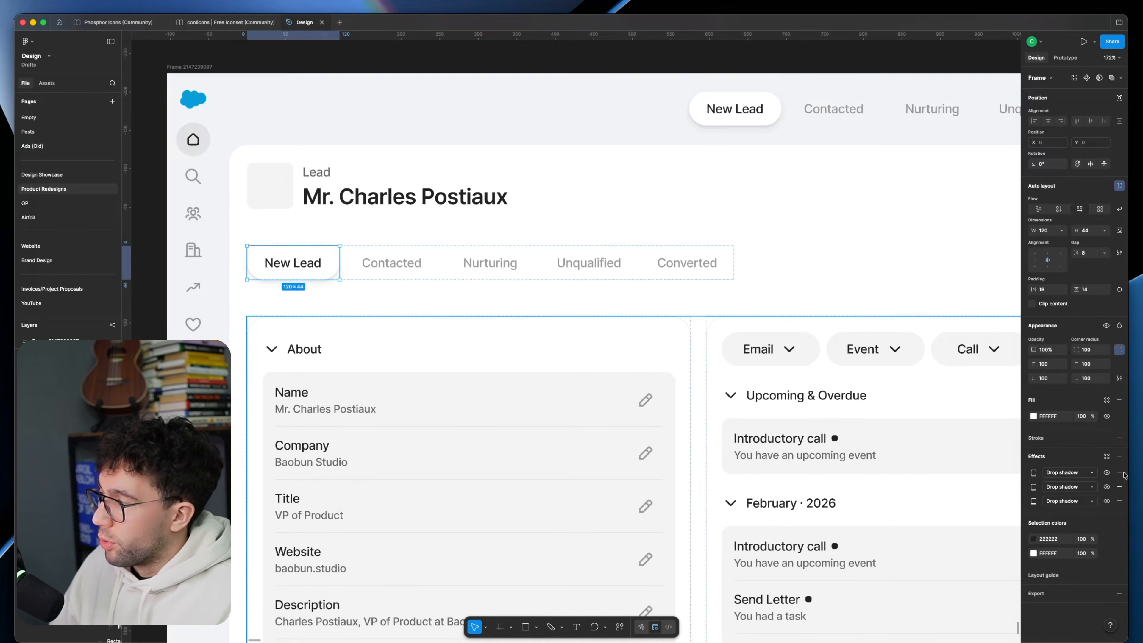
click(1120, 473)
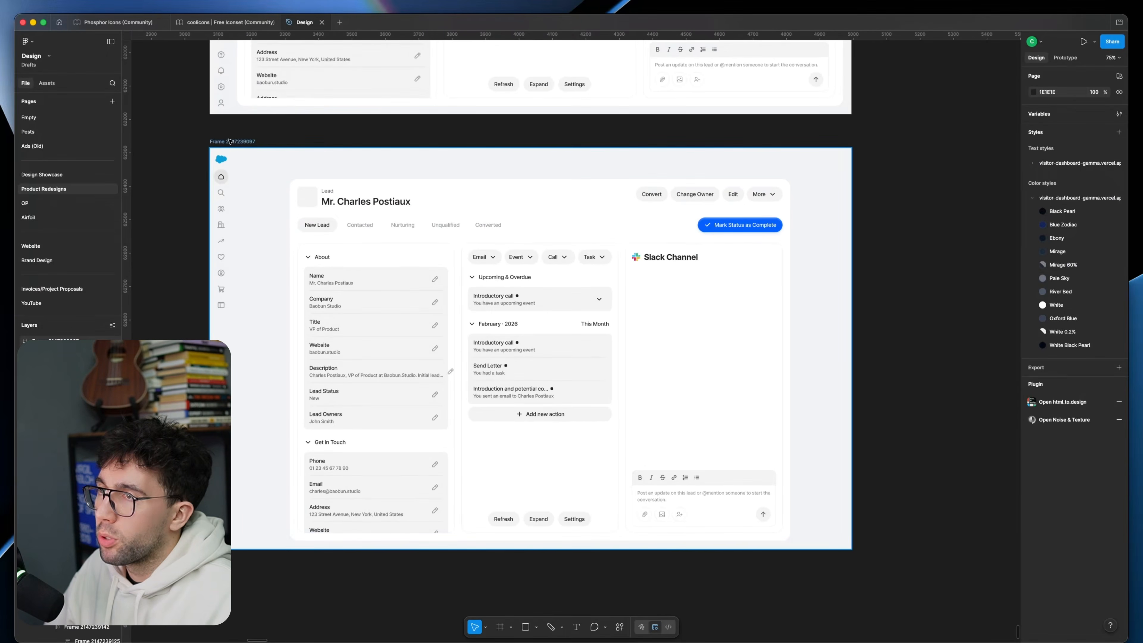
Step: Duplicate the page variation beside itself and replace the copy's card with the original page's wide card without the status row
drag(230, 141, 882, 163)
scroll(882, 163, right, 1)
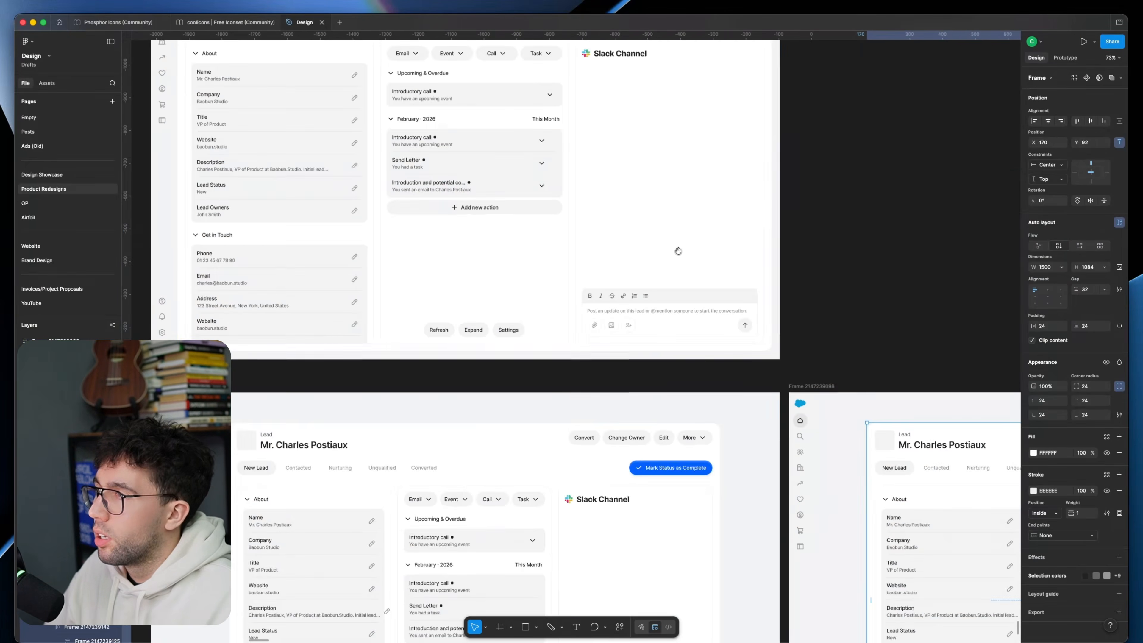
double_click(715, 225)
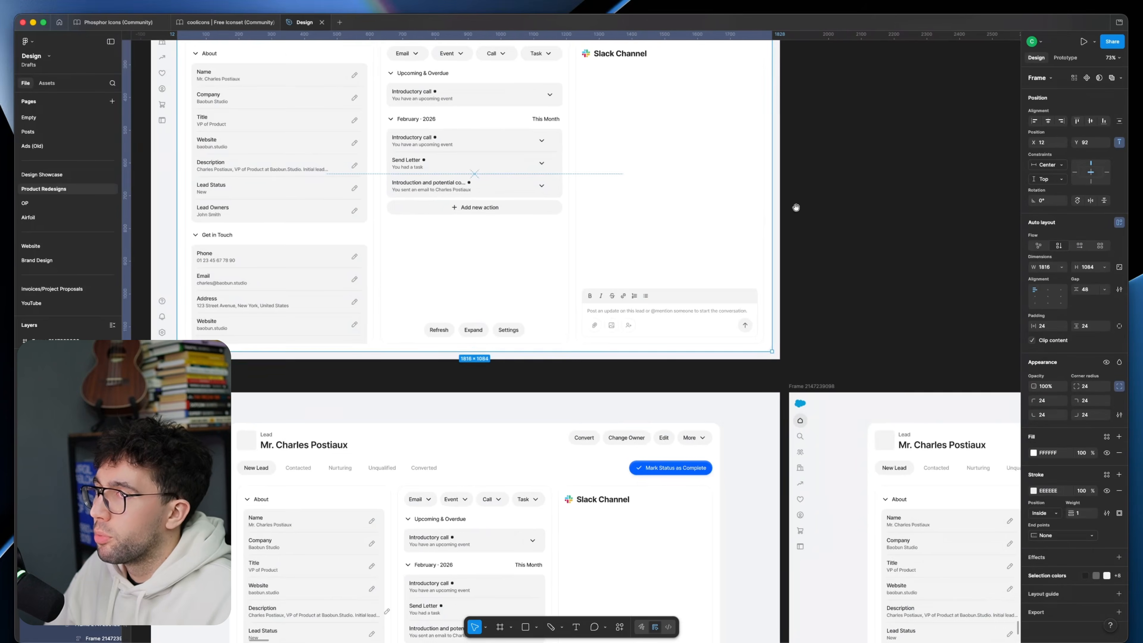
drag(724, 218, 730, 339)
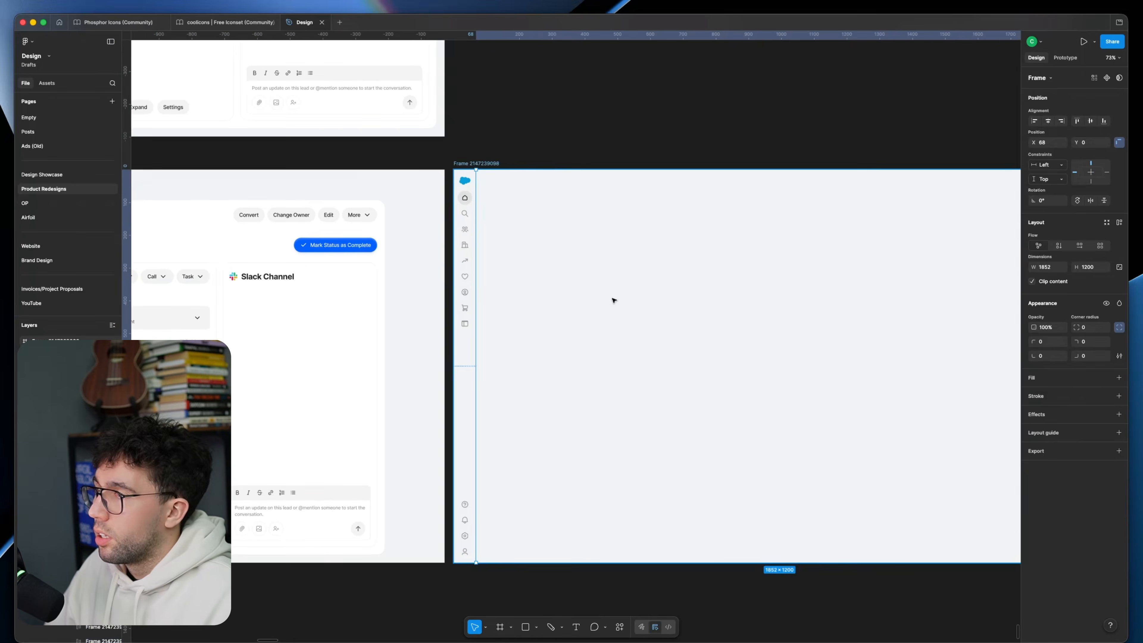
key(super+v)
click(617, 128)
drag(662, 148, 556, 147)
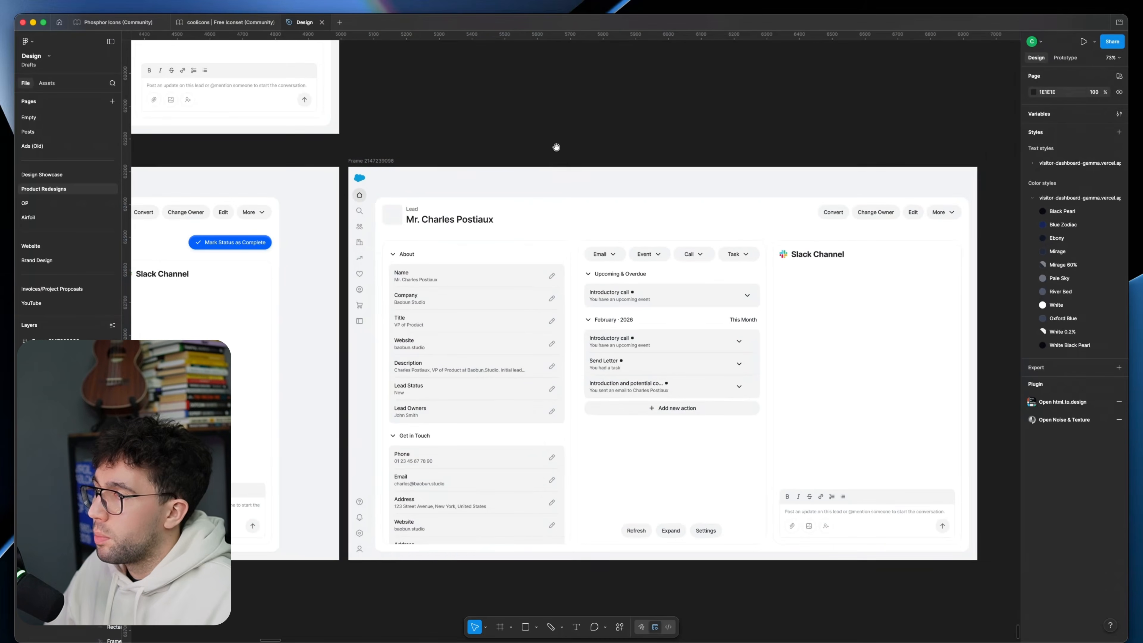
Step: Delete the search icon from the sidebar of the new page variation
drag(371, 202, 424, 223)
super+scroll(416, 227, up, 4)
click(417, 233)
double_click(417, 233)
double_click(418, 234)
key(Delete)
scroll(750, 204, down, 5)
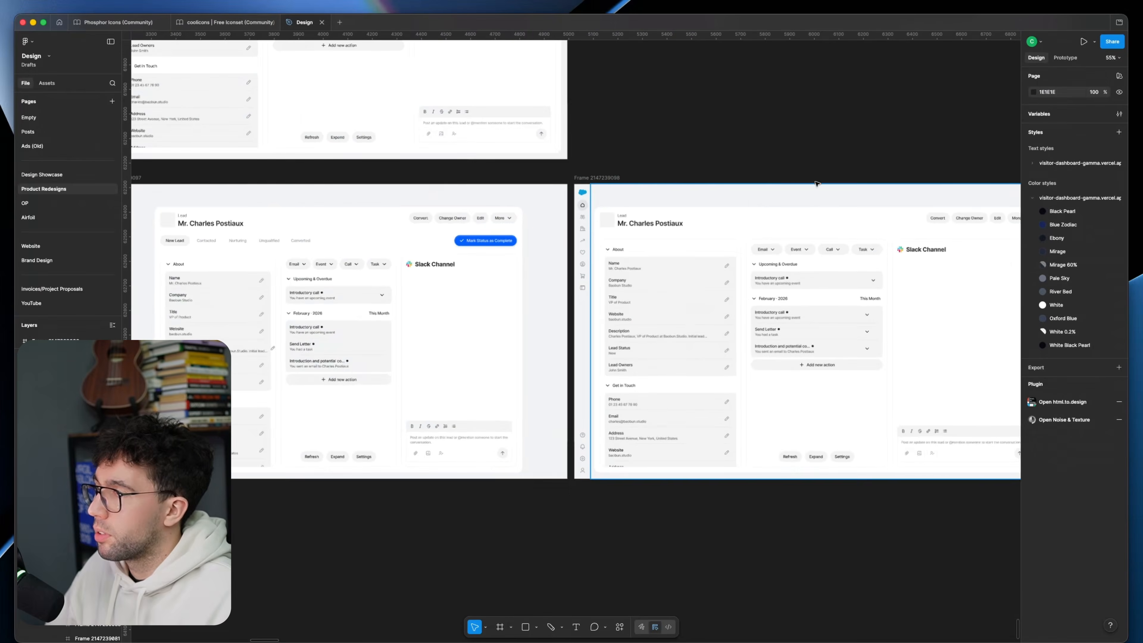
Step: Copy the New Lead pill from the original page to the new variation's header, horizontally centred at Y 24
drag(846, 186, 728, 205)
drag(428, 60, 789, 286)
scroll(612, 173, up, 2)
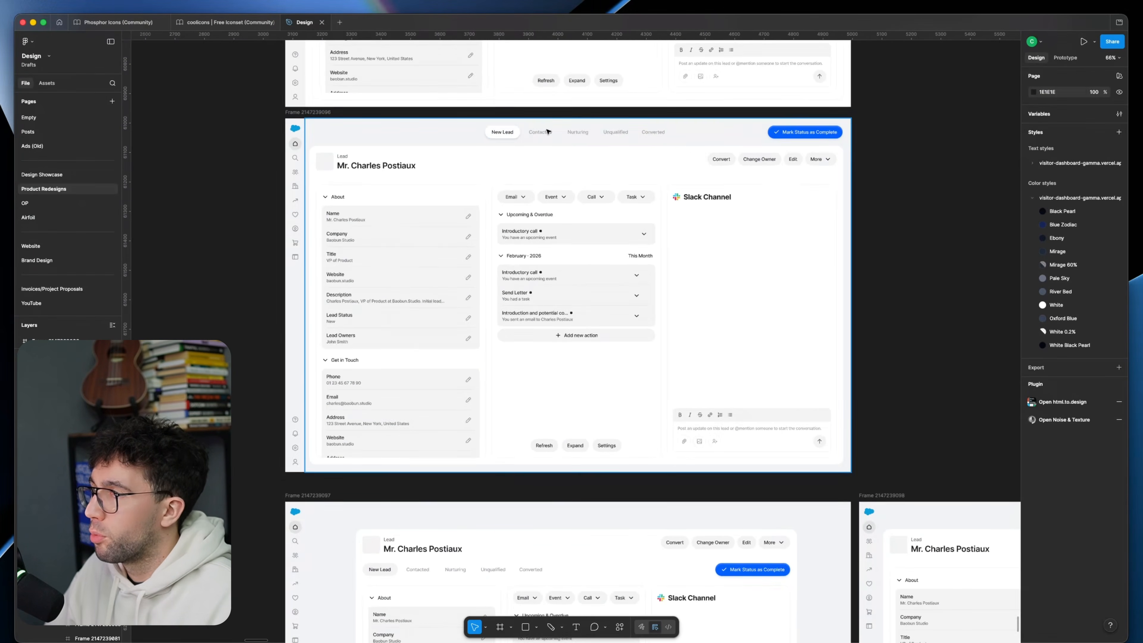
super+click(517, 133)
drag(696, 227, 328, 90)
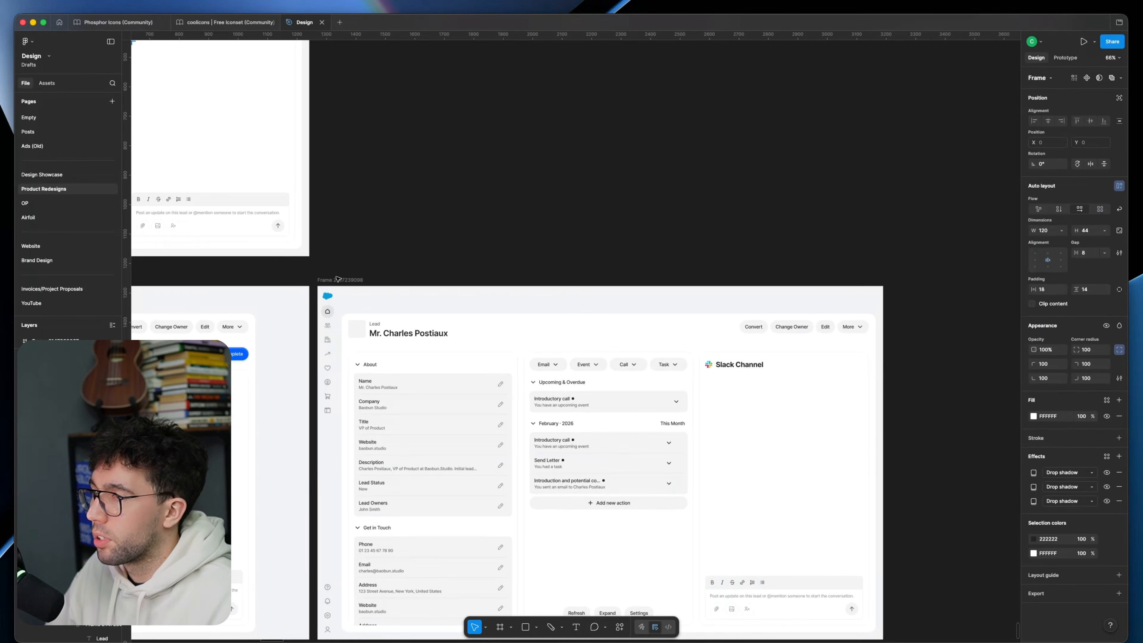
scroll(608, 299, up, 5)
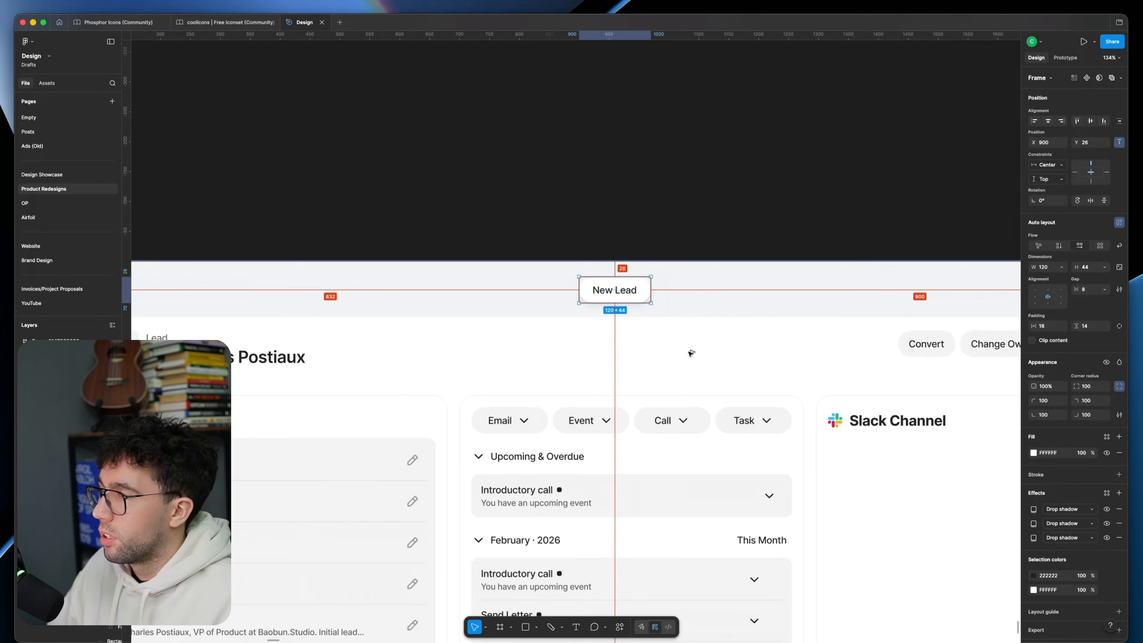
click(657, 332)
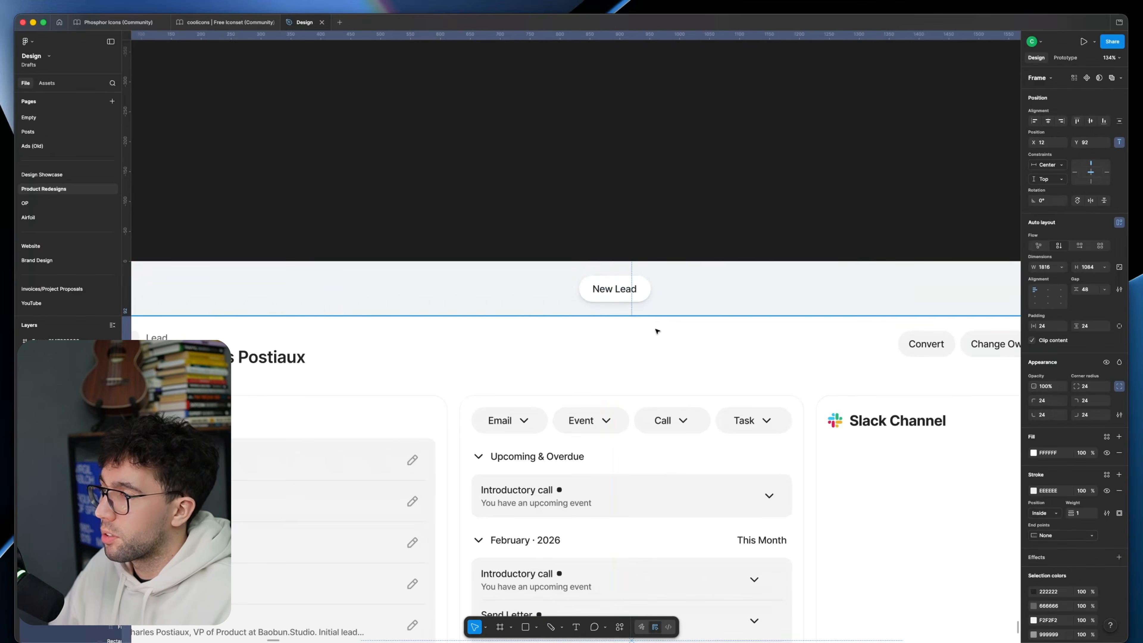
scroll(657, 331, down, 5)
Step: Turn the copied pill into a centred search bar about 504 px wide with the text Search..
click(645, 293)
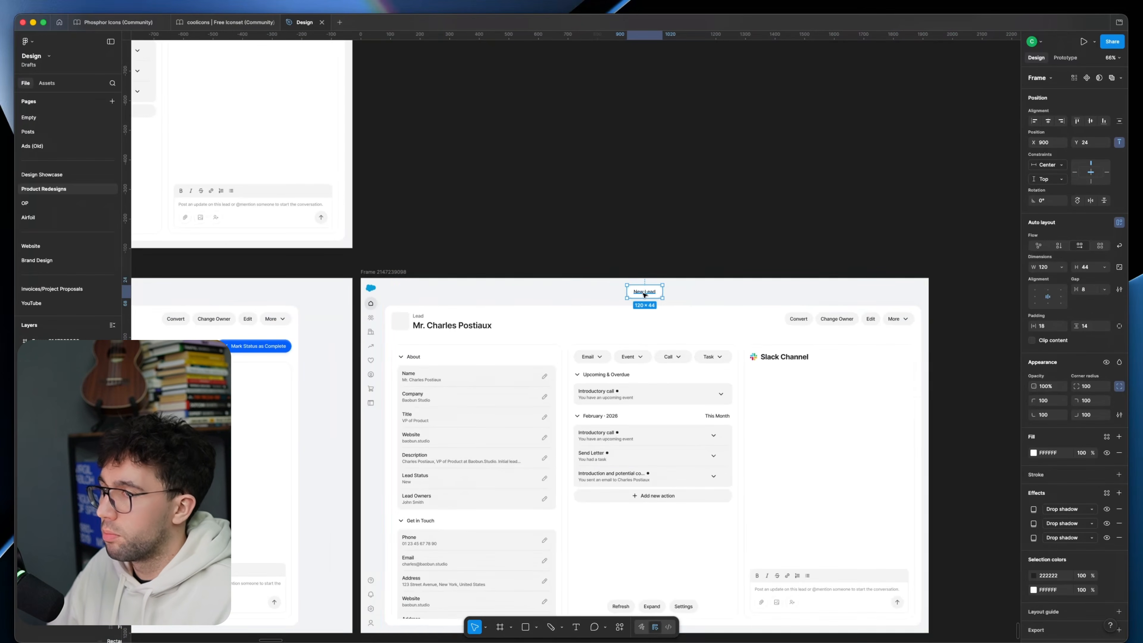
scroll(645, 293, up, 3)
double_click(651, 292)
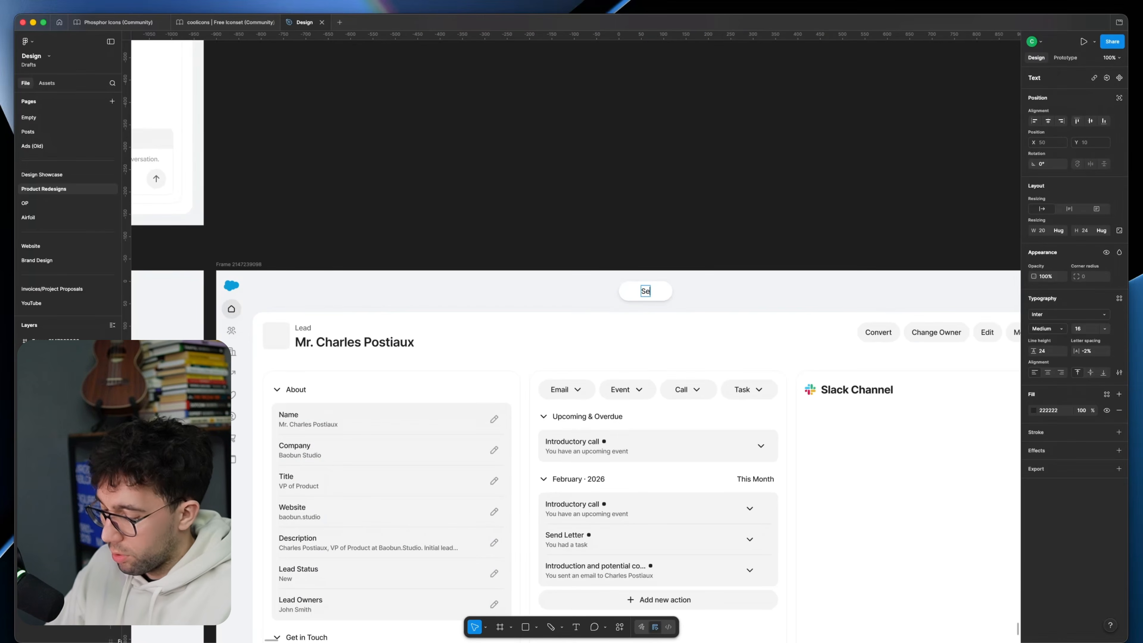
click(695, 294)
click(668, 293)
drag(672, 290, 759, 288)
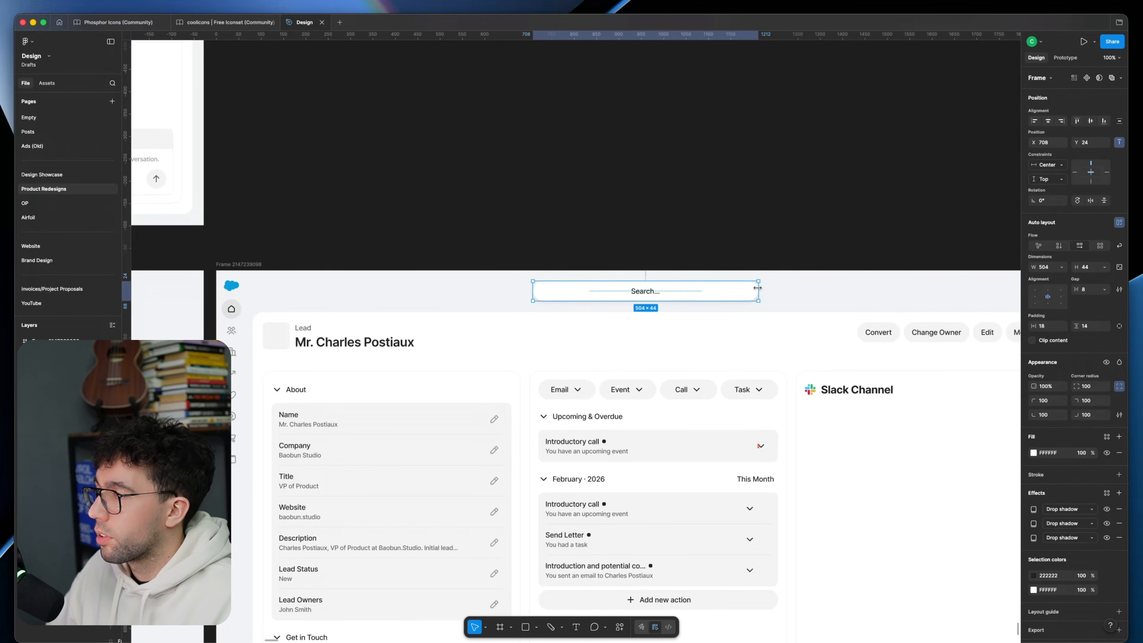
click(658, 61)
Step: Examine the search bar variation alongside the neighbouring page variations
scroll(658, 61, down, 5)
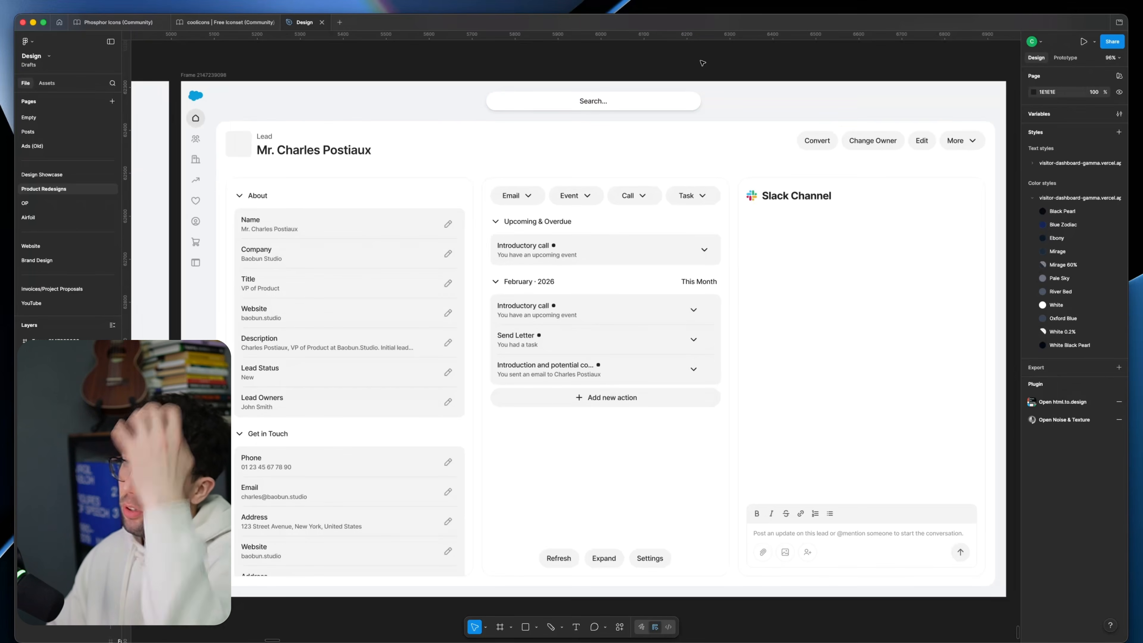
click(655, 100)
scroll(567, 79, right, 3)
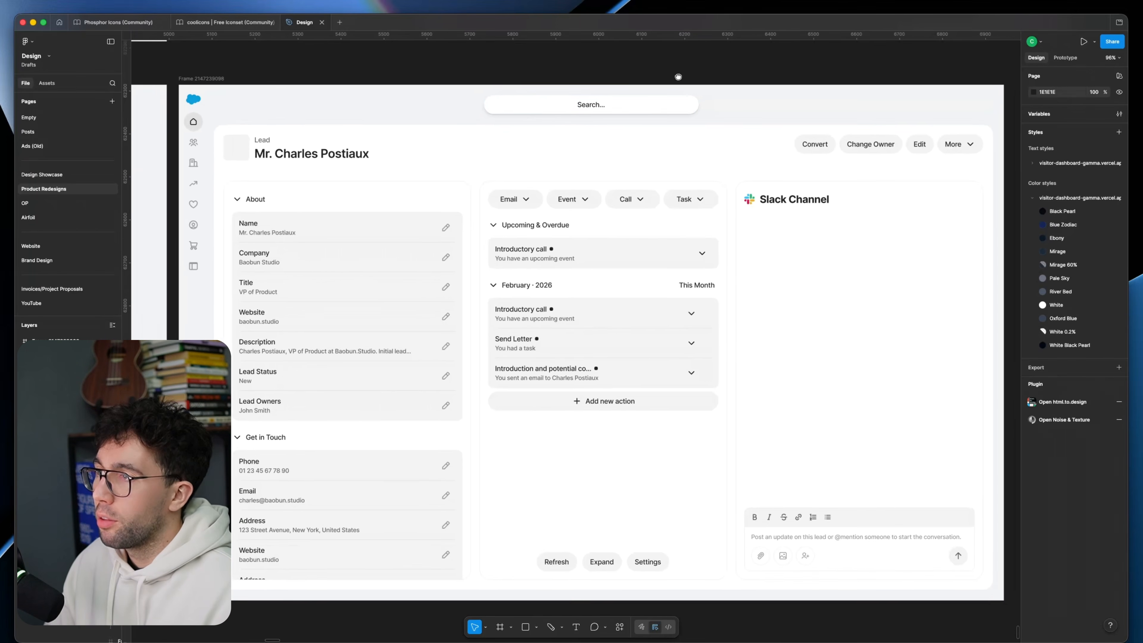
scroll(455, 84, down, 3)
drag(916, 134, 349, 117)
scroll(475, 250, up, 2)
scroll(529, 254, right, 1)
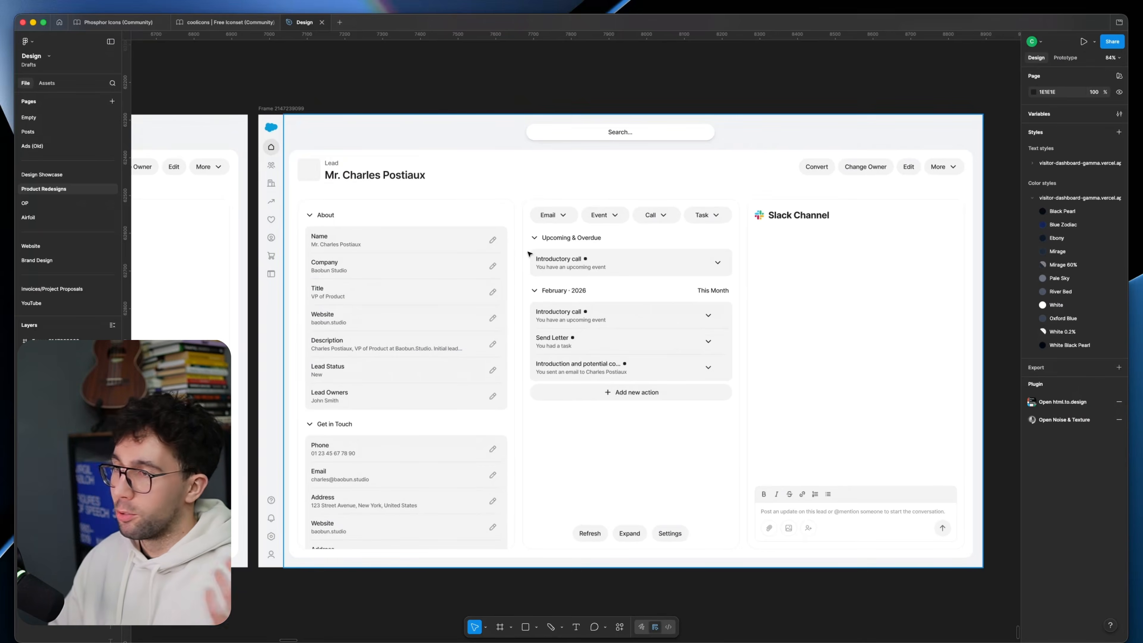
scroll(313, 484, down, 1)
scroll(312, 485, up, 2)
Step: Copy the sidebar's help, notification, settings and profile icon group into the header beside the search bar
double_click(272, 510)
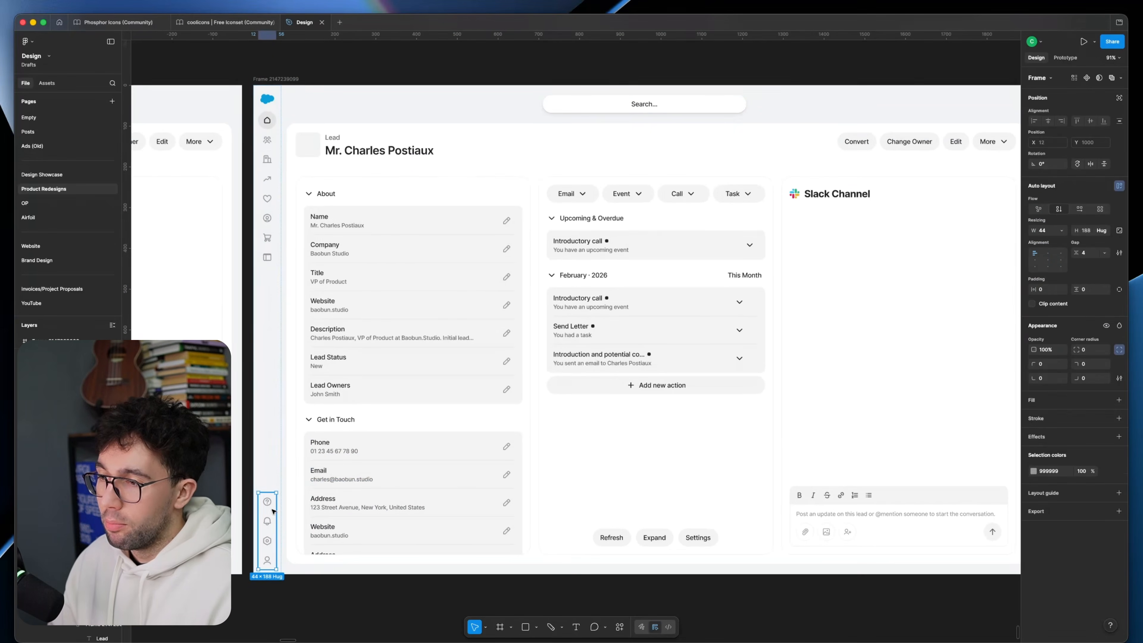
scroll(582, 183, up, 2)
click(245, 127)
key(super+v)
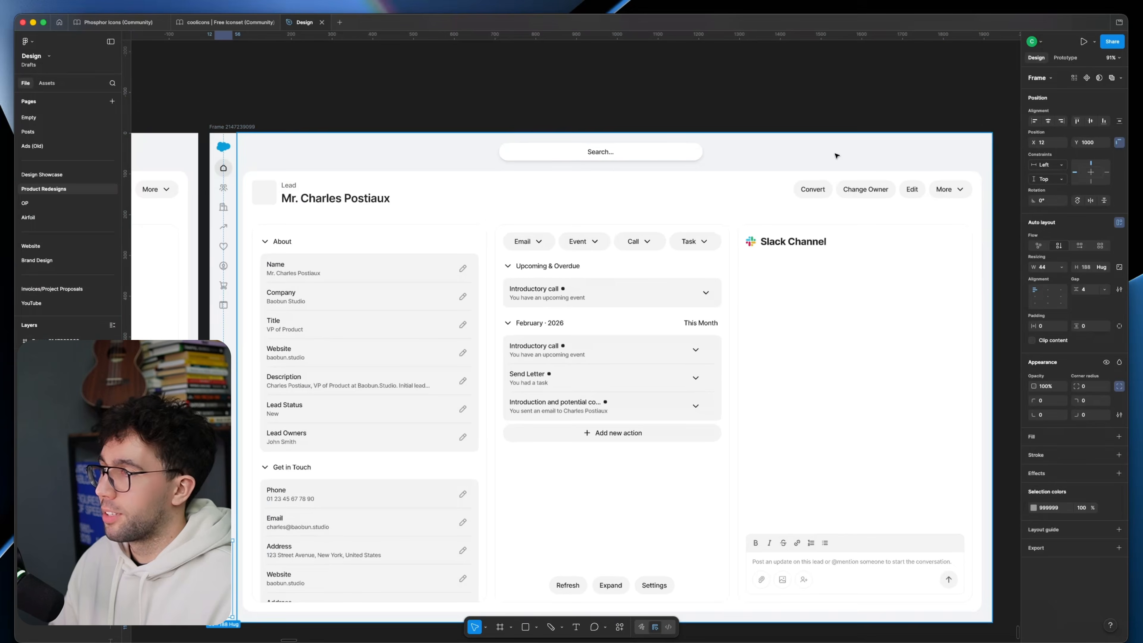
drag(223, 578, 859, 152)
scroll(925, 160, up, 2)
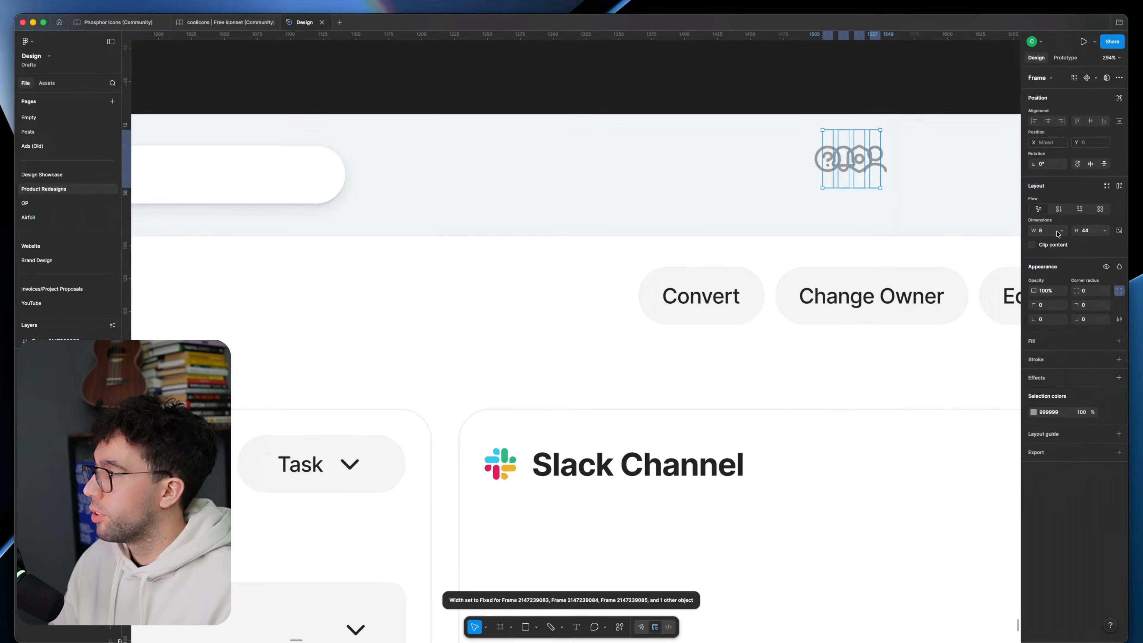
Step: Arrange the copied header icons horizontally and move them to the header's right end, above the card's More button
click(1060, 231)
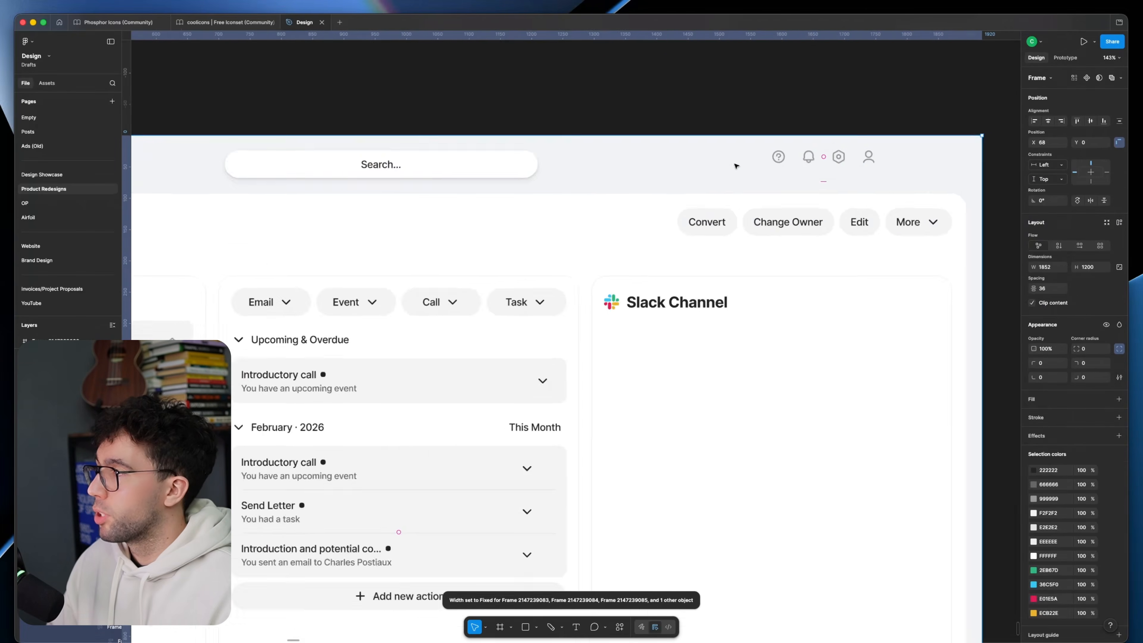
scroll(737, 168, down, 3)
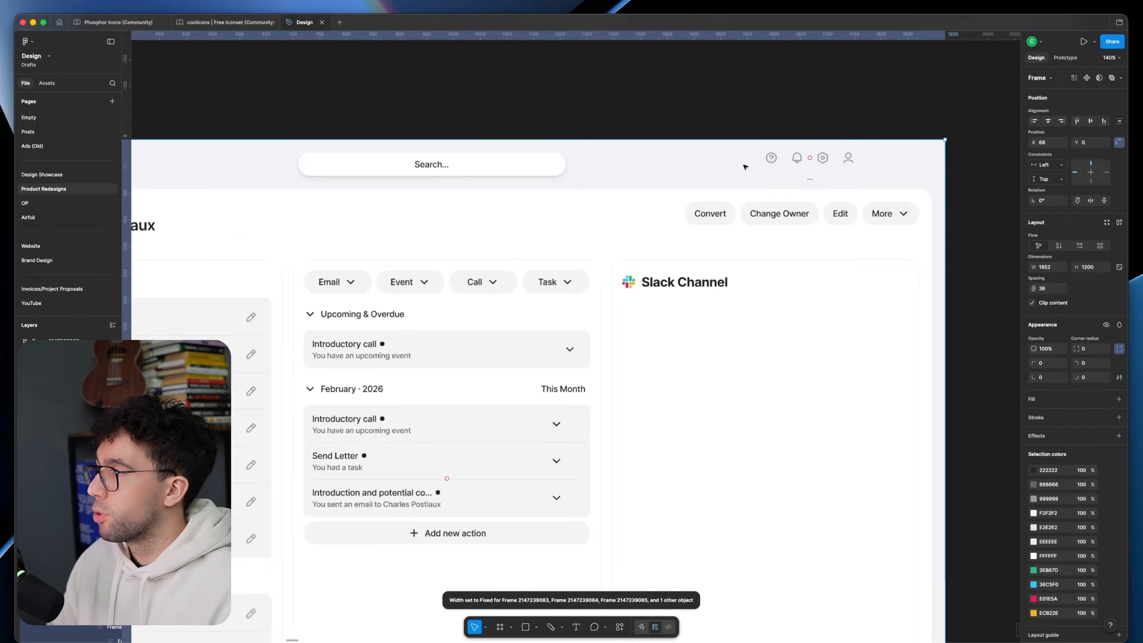
click(766, 161)
scroll(765, 162, up, 3)
drag(766, 164, 849, 170)
click(818, 105)
scroll(817, 106, left, 4)
Step: Delete the original help, notification, settings and profile icon group from the bottom of the sidebar
scroll(817, 106, down, 5)
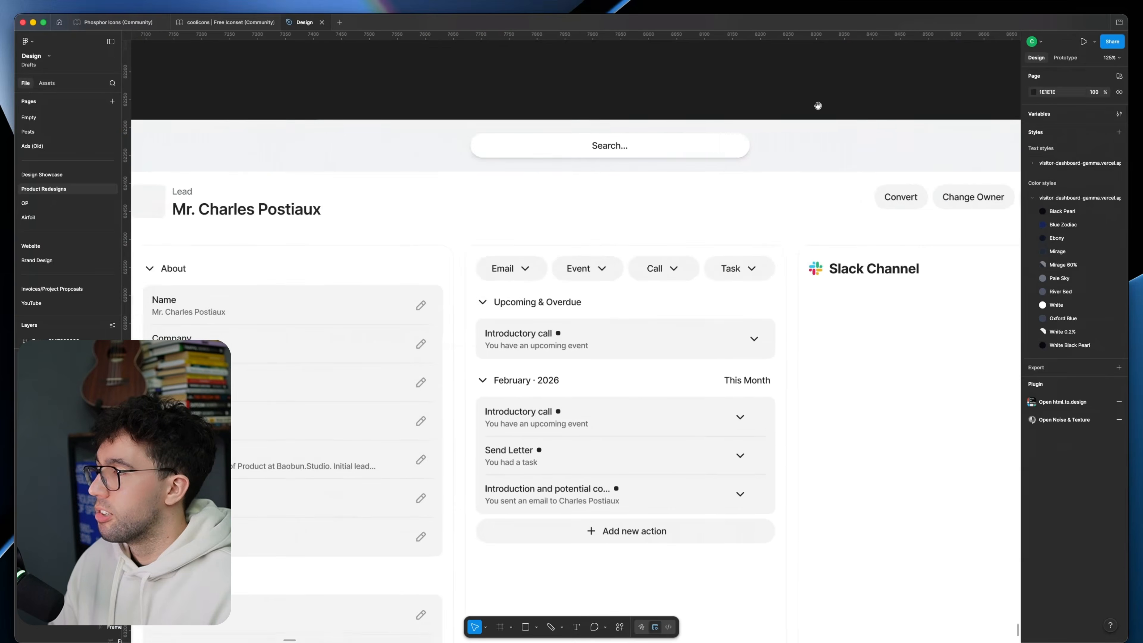
scroll(268, 445, right, 1)
double_click(284, 492)
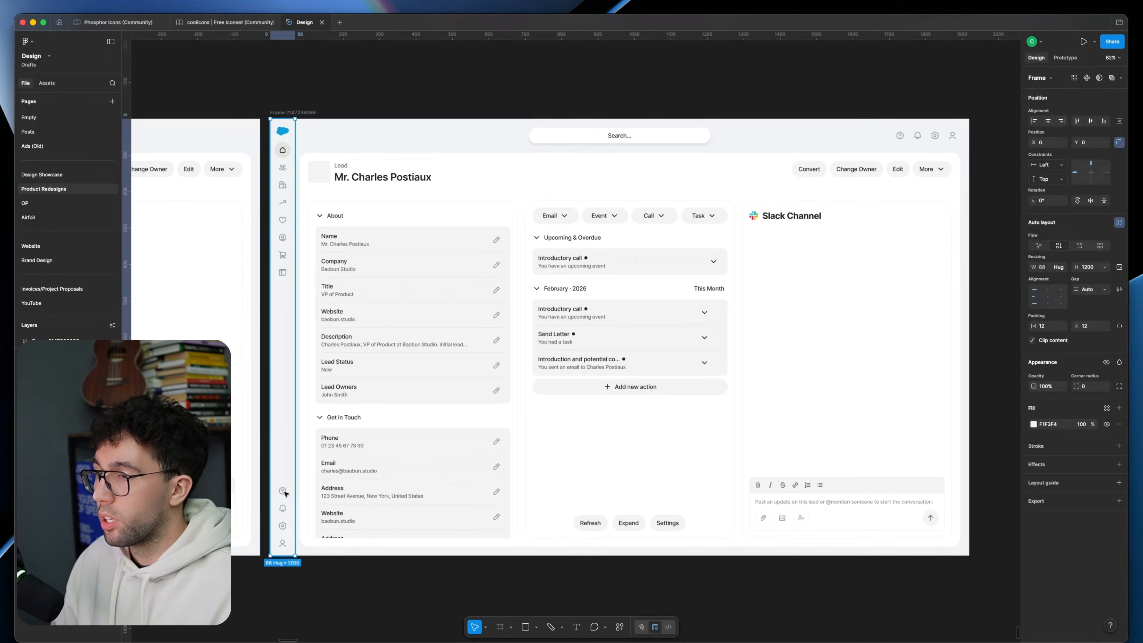
key(Delete)
Step: Separate the Salesforce logo from the sidebar icons and make it ignore auto layout, placed at the sidebar's top
scroll(301, 253, up, 2)
scroll(300, 254, right, 1)
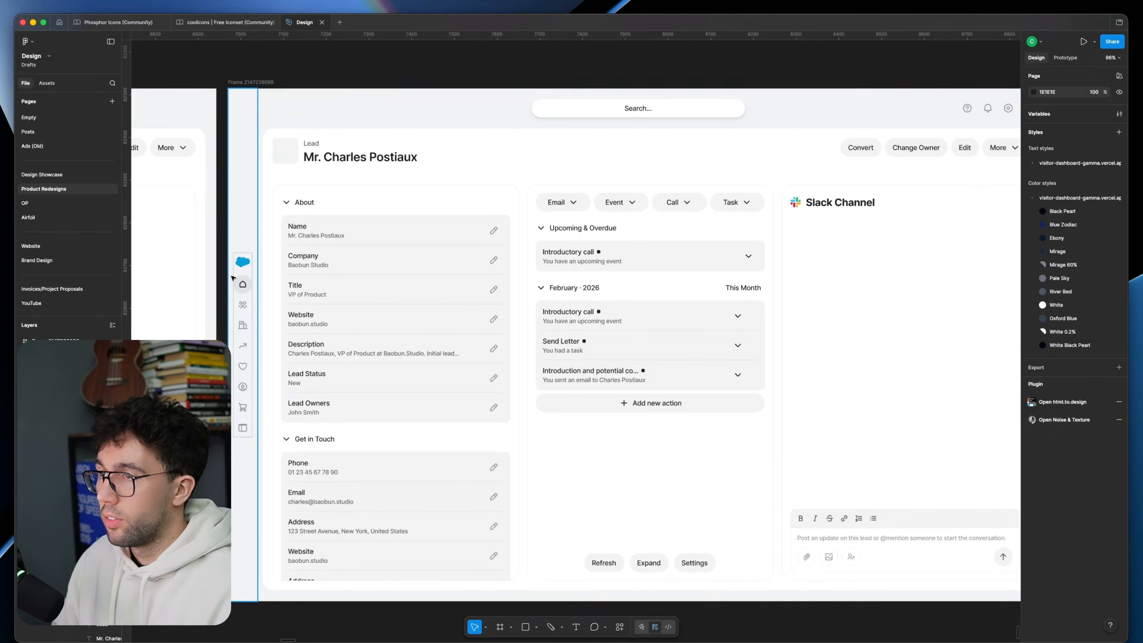
double_click(246, 271)
click(215, 241)
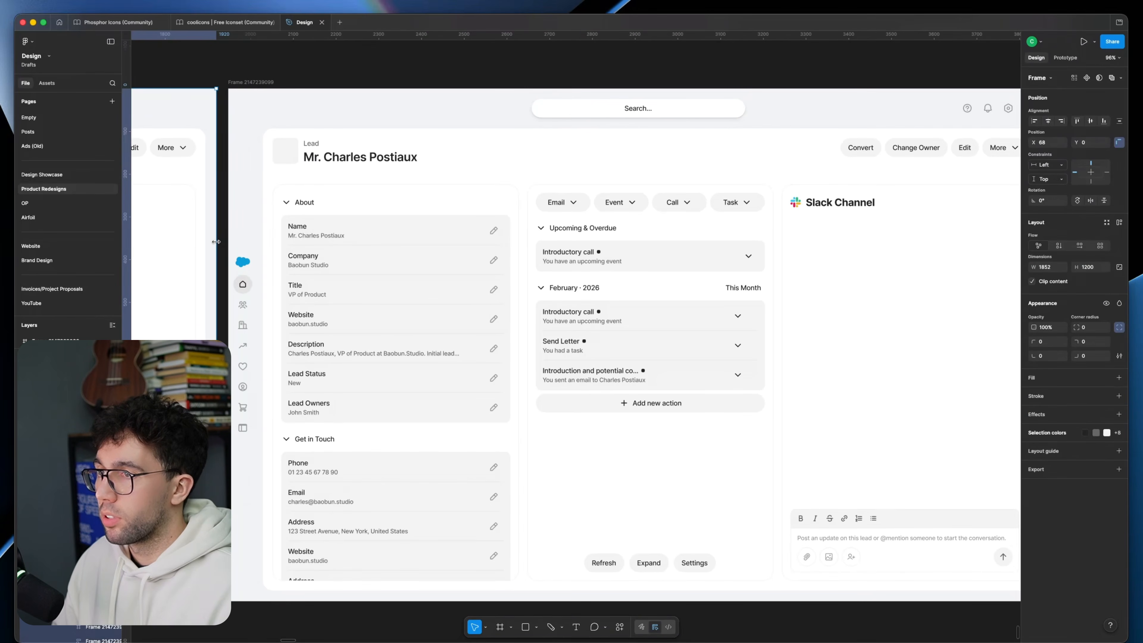
super+click(245, 263)
key(shift+Return)
key(super+shift+g)
click(247, 106)
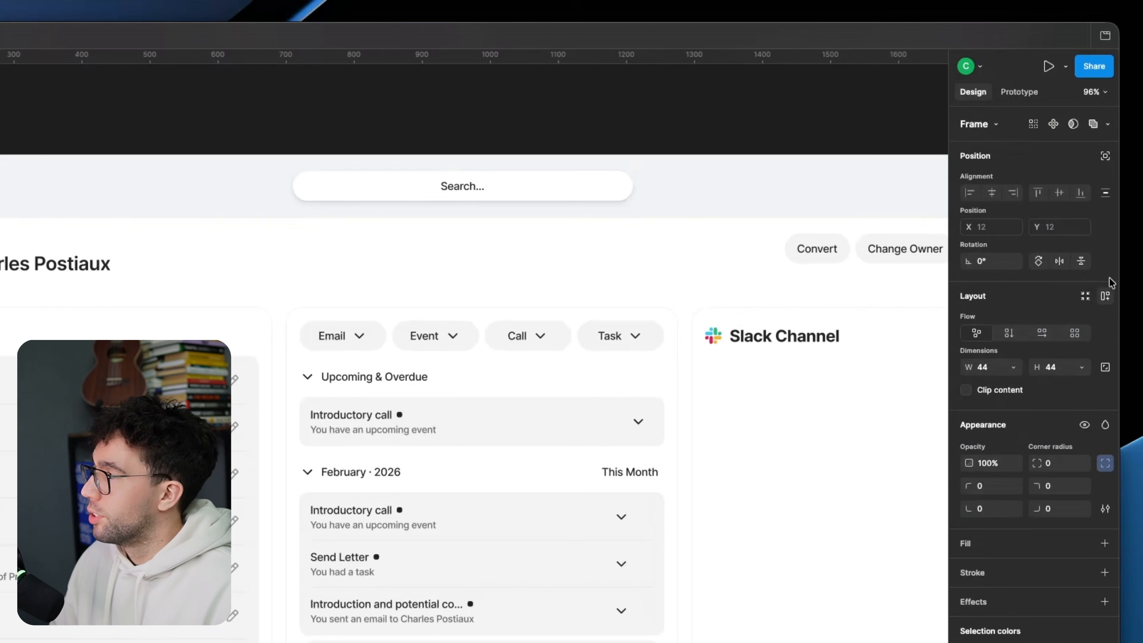
click(1105, 157)
click(401, 79)
drag(402, 80, 349, 80)
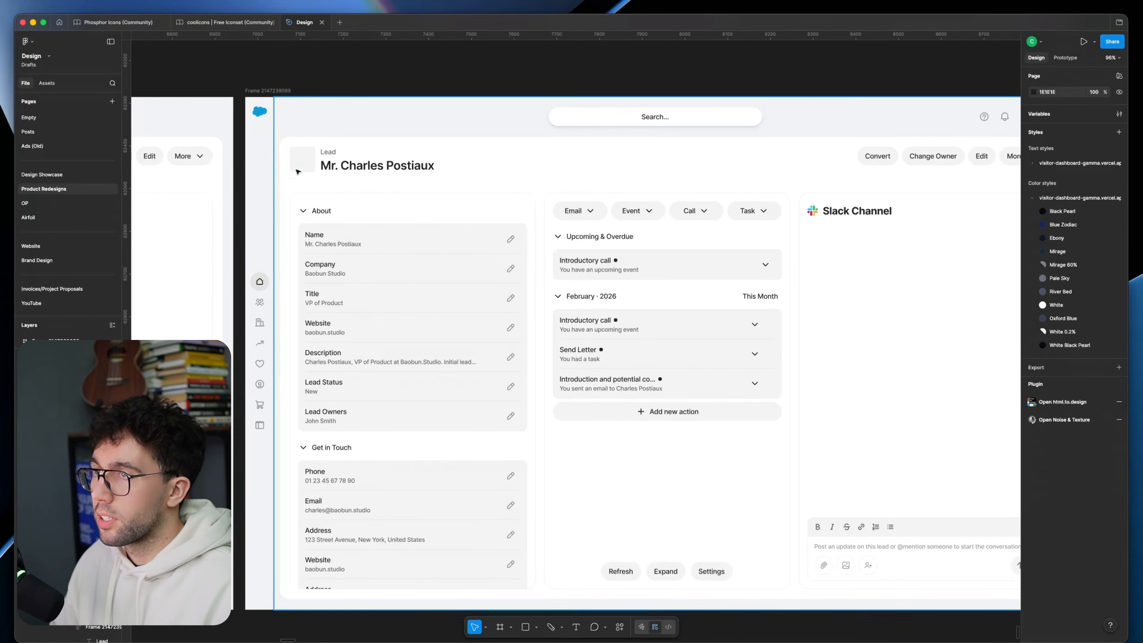
scroll(297, 171, down, 1)
scroll(297, 171, right, 1)
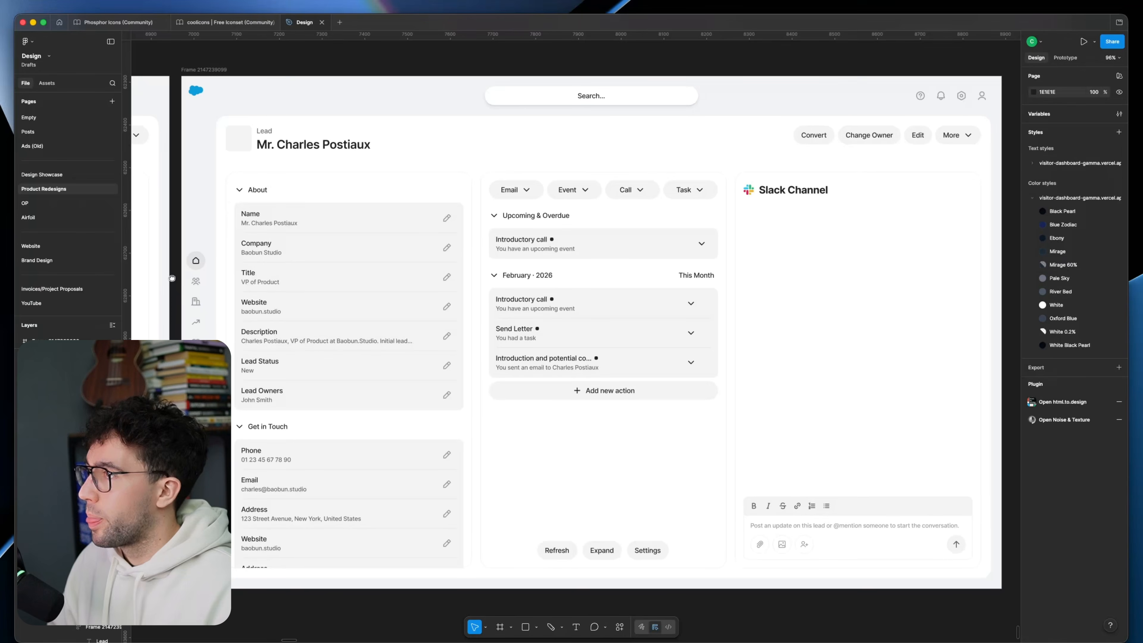
scroll(171, 280, up, 1)
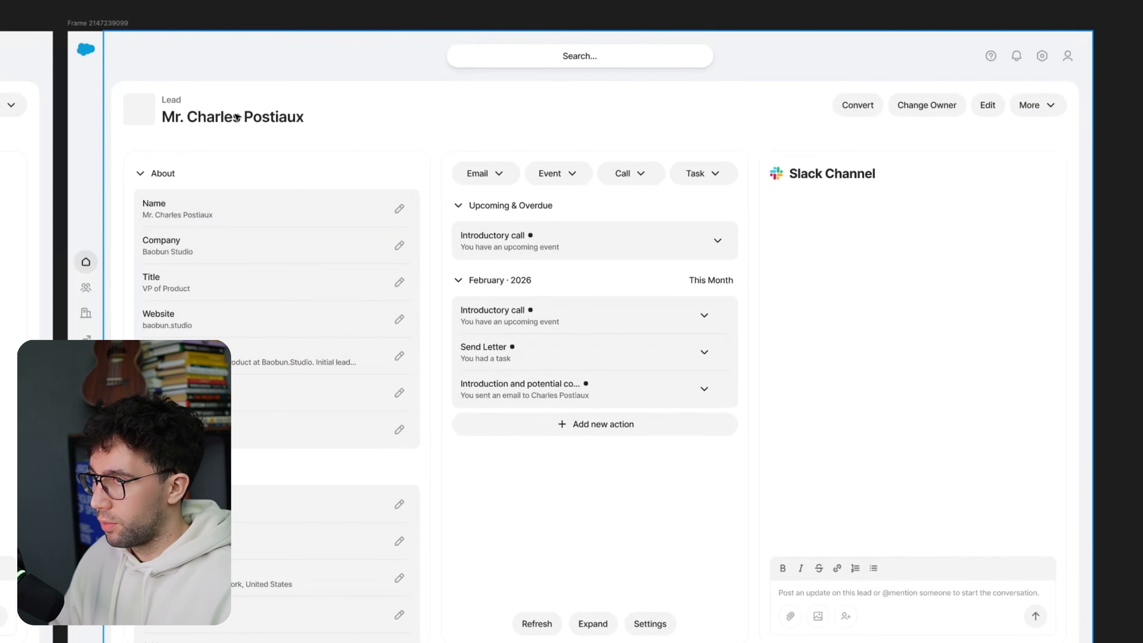
click(1000, 72)
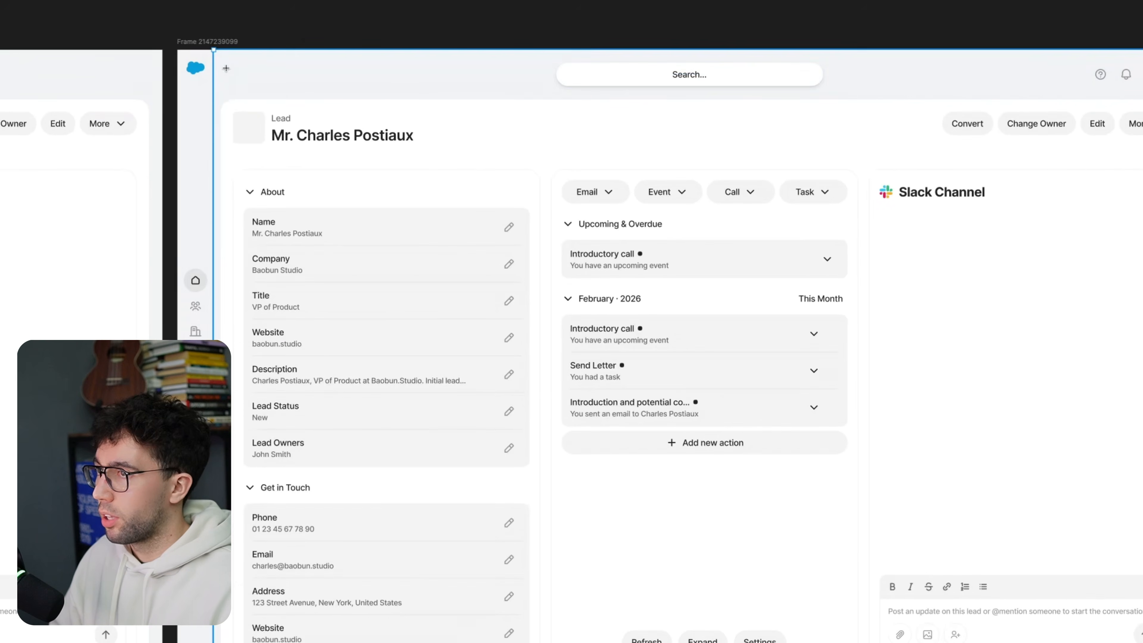
drag(225, 64, 273, 84)
key(super+z)
Step: Examine the header of the earlier lead page version, including its Home and lead tabs
scroll(375, 135, left, 10)
scroll(426, 147, down, 2)
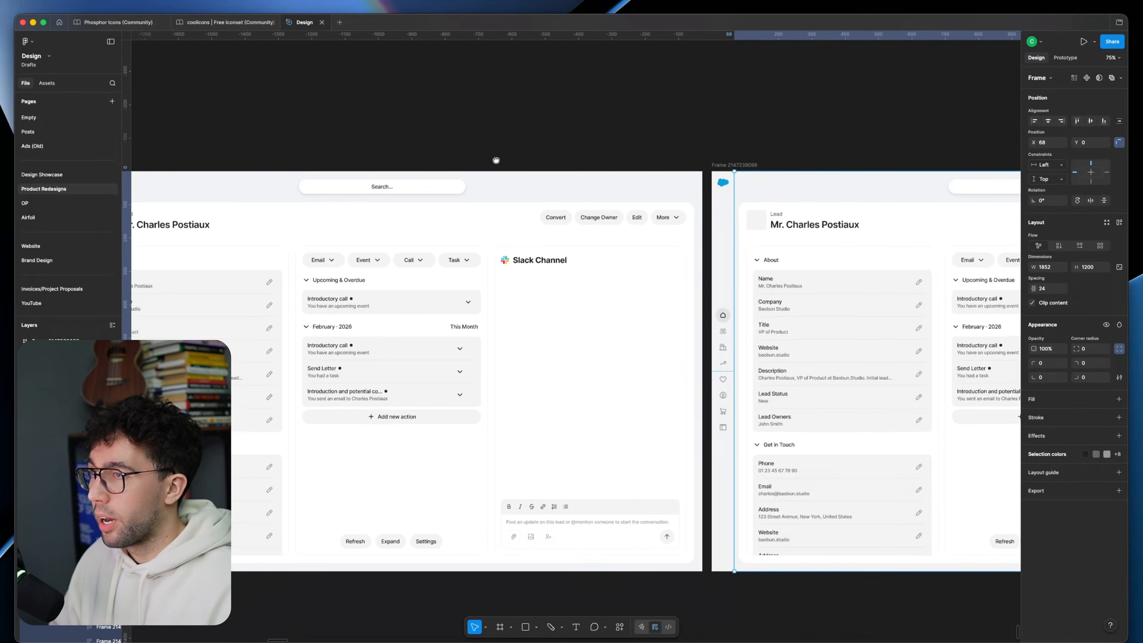
scroll(427, 146, down, 3)
drag(426, 147, 1074, 508)
drag(450, 180, 896, 388)
scroll(711, 131, up, 5)
drag(717, 110, 658, 129)
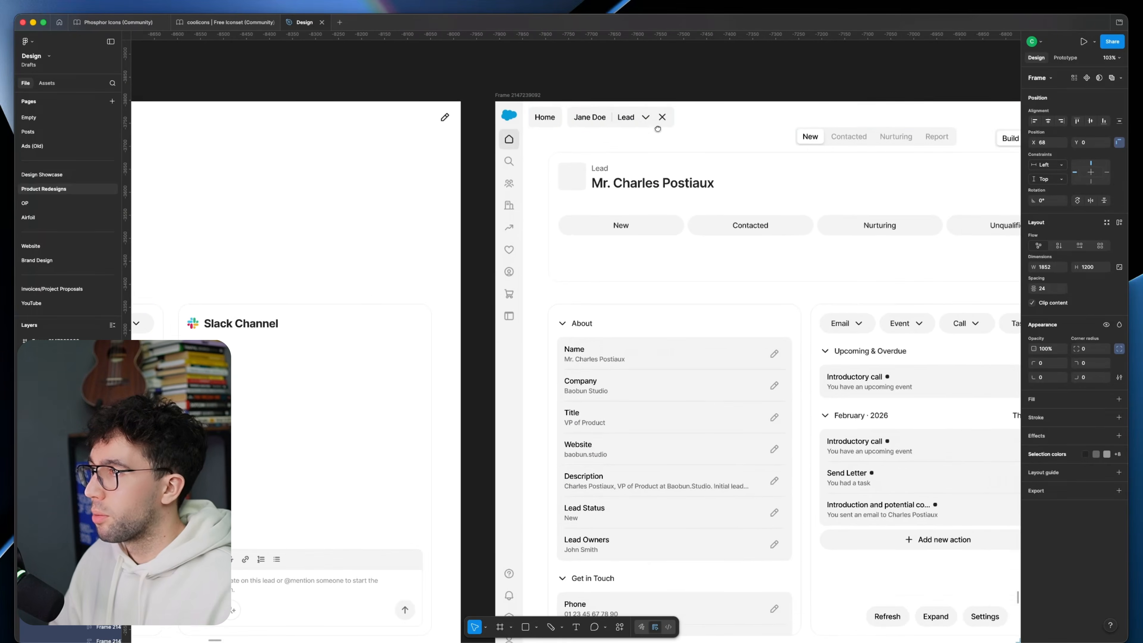
scroll(623, 110, up, 2)
Step: Copy the white New Lead pill from the earlier variation into the header beside the Salesforce logo, at X 12, Y 24
scroll(507, 203, down, 5)
drag(706, 372, 175, 333)
drag(783, 416, 530, 173)
scroll(548, 141, up, 5)
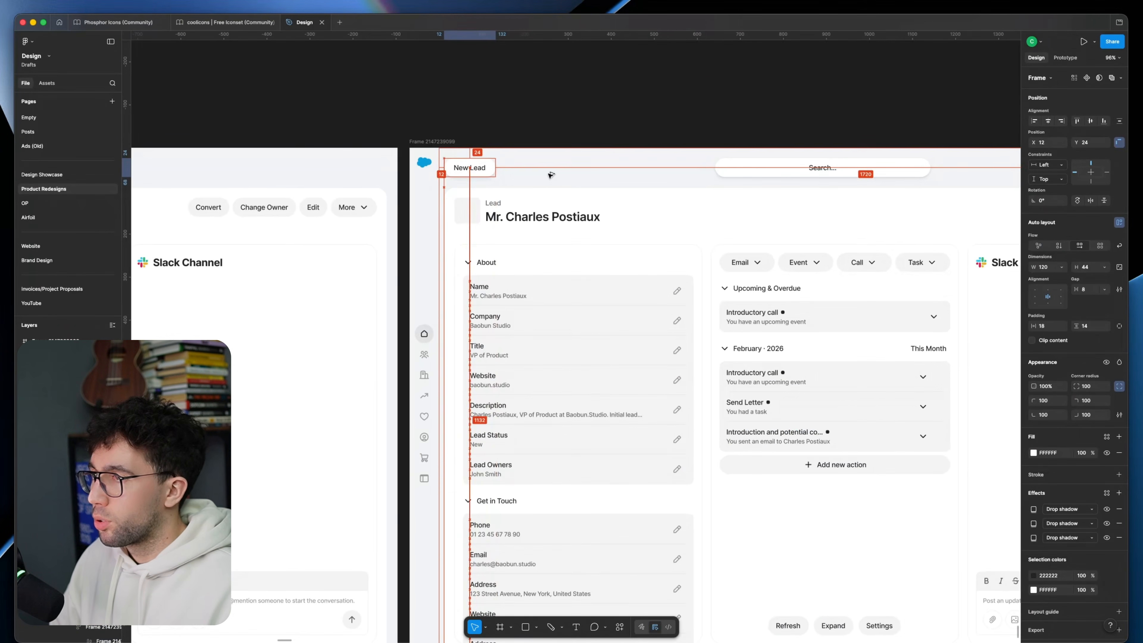
scroll(477, 173, up, 5)
Step: Change the header pill's label to Home
click(379, 507)
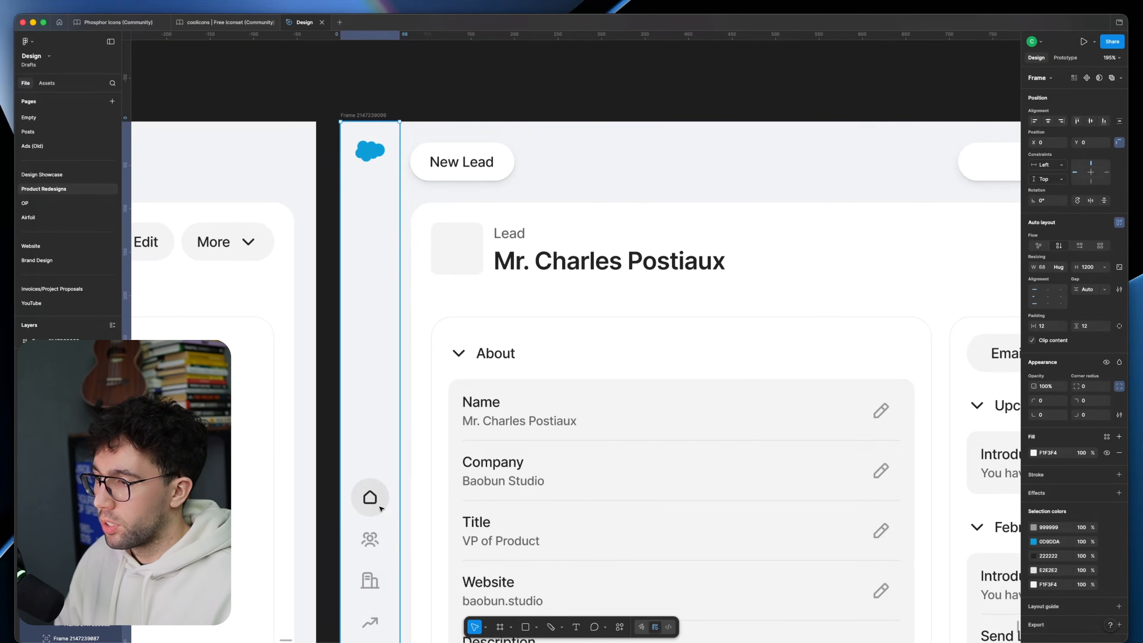
double_click(479, 166)
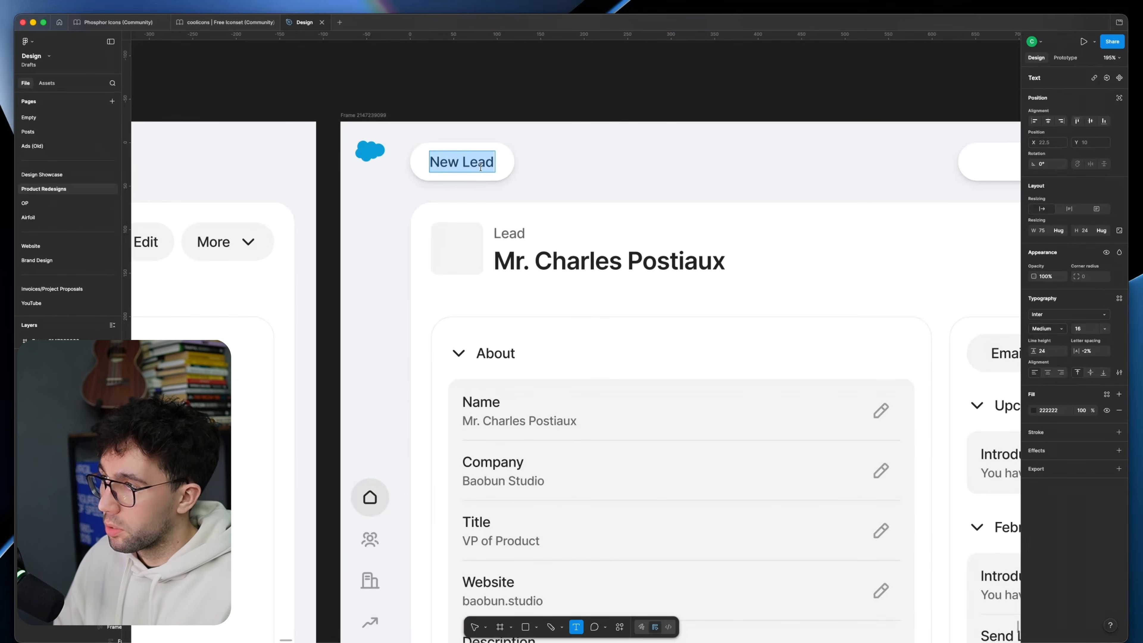
text(Home)
key(Escape)
key(Escape)
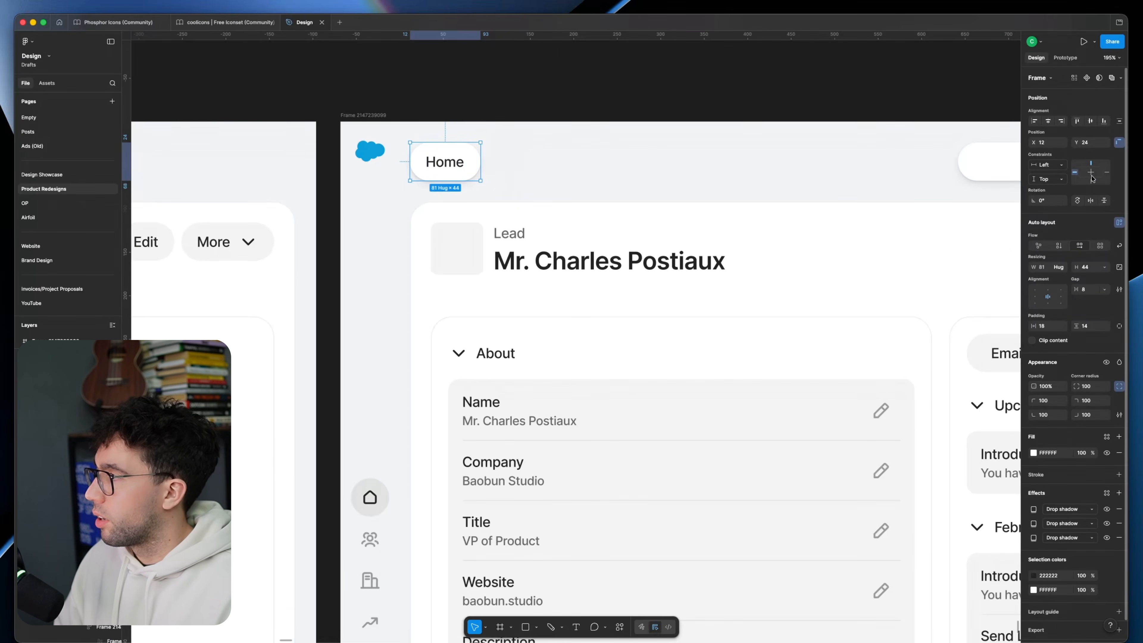
Step: Review the redesigned page's header layout with the Home pill, search bar and utility icons
click(740, 96)
scroll(741, 96, down, 5)
scroll(542, 70, up, 1)
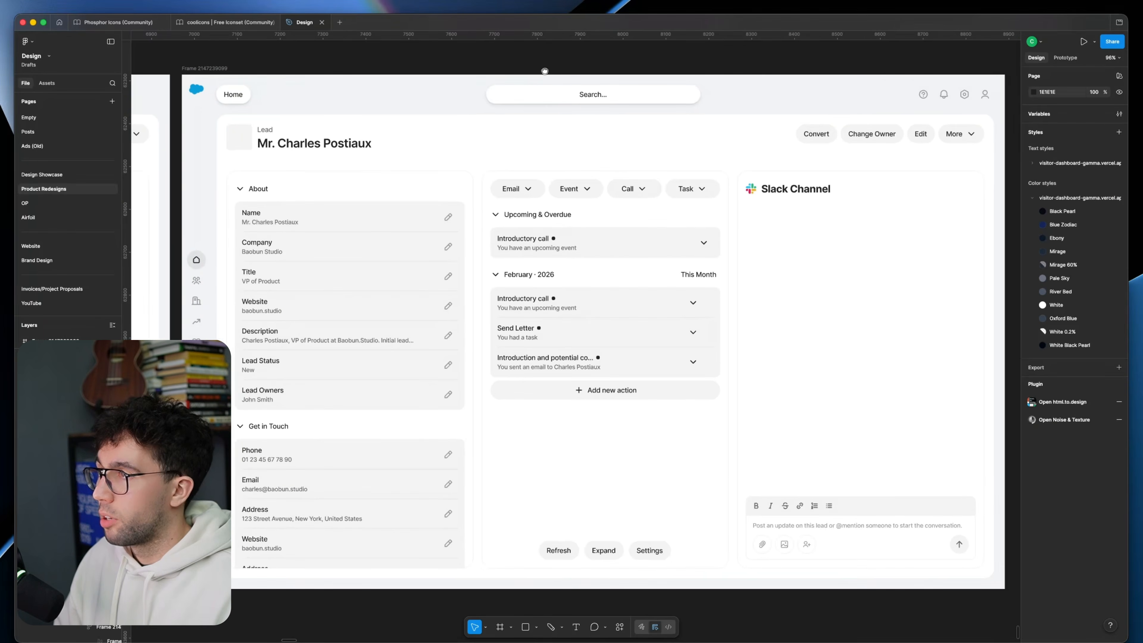
scroll(690, 250, down, 2)
scroll(682, 268, up, 1)
scroll(637, 258, up, 2)
scroll(686, 220, left, 2)
scroll(686, 220, up, 1)
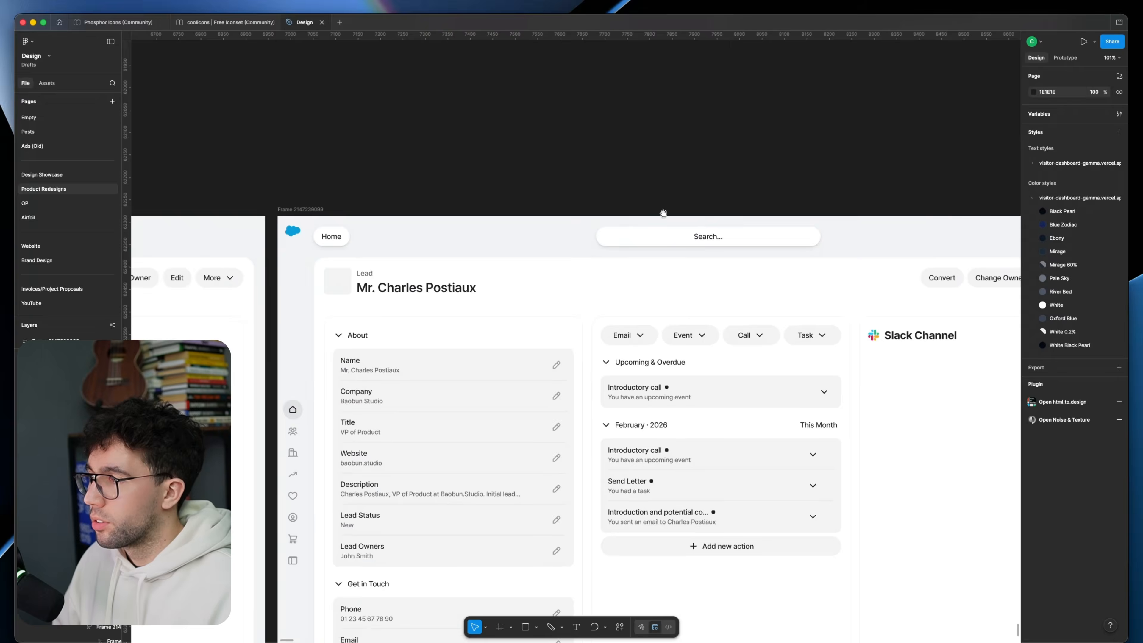
Step: Draw an 80 × 80 square above the page and copy the blue Mark Status as Complete button onto the canvas nearby
scroll(686, 220, down, 1)
key(r)
drag(427, 134, 465, 171)
scroll(465, 171, left, 15)
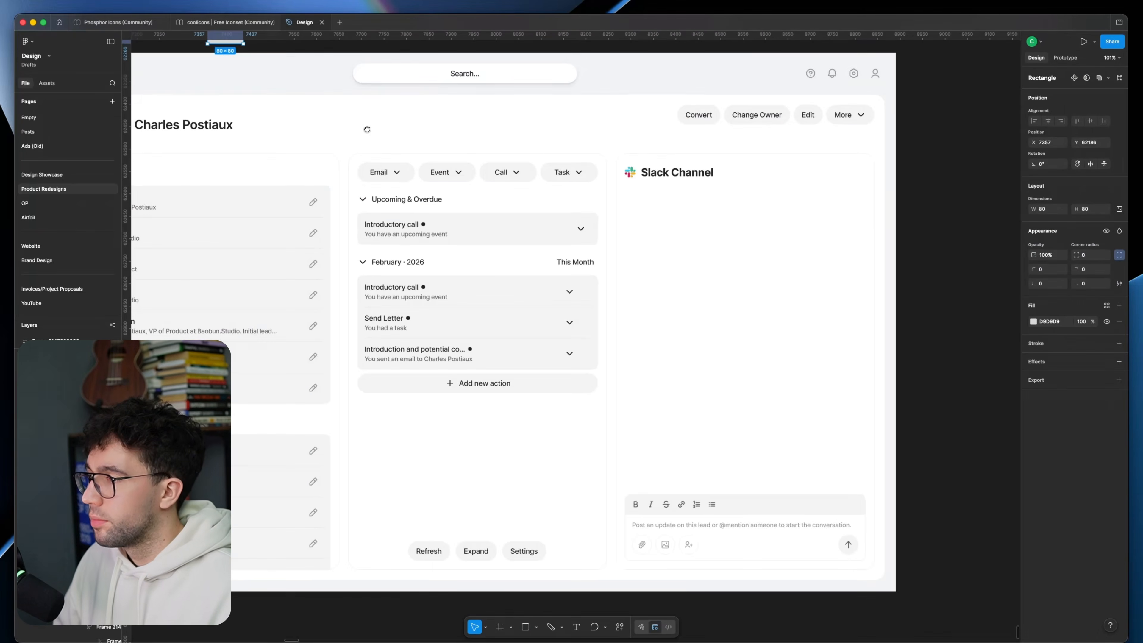
scroll(600, 283, down, 4)
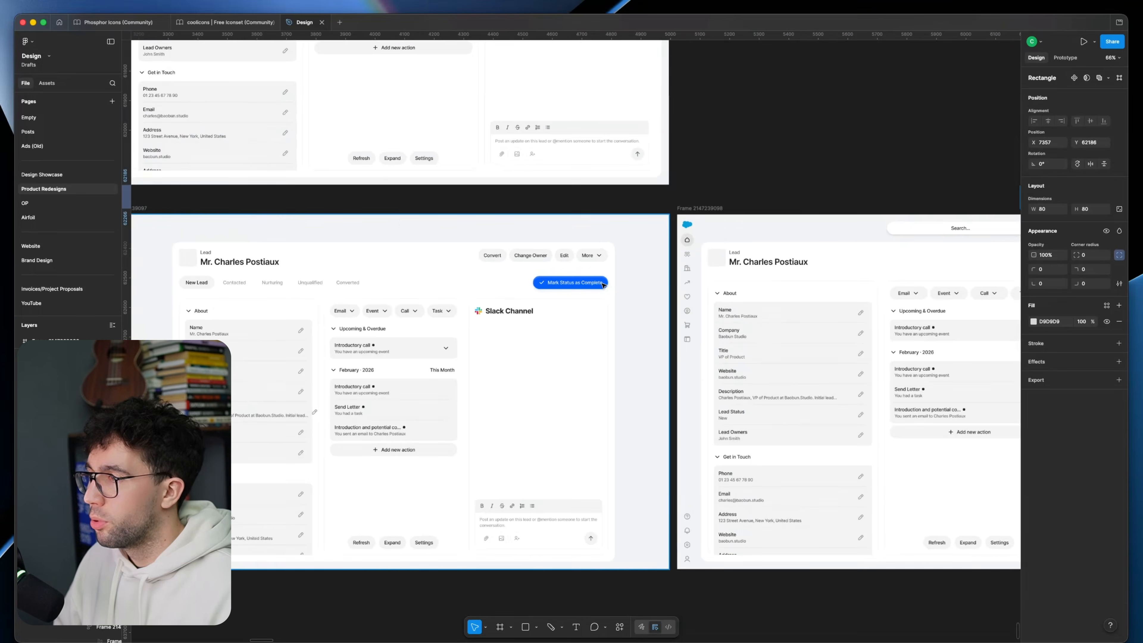
super+click(600, 283)
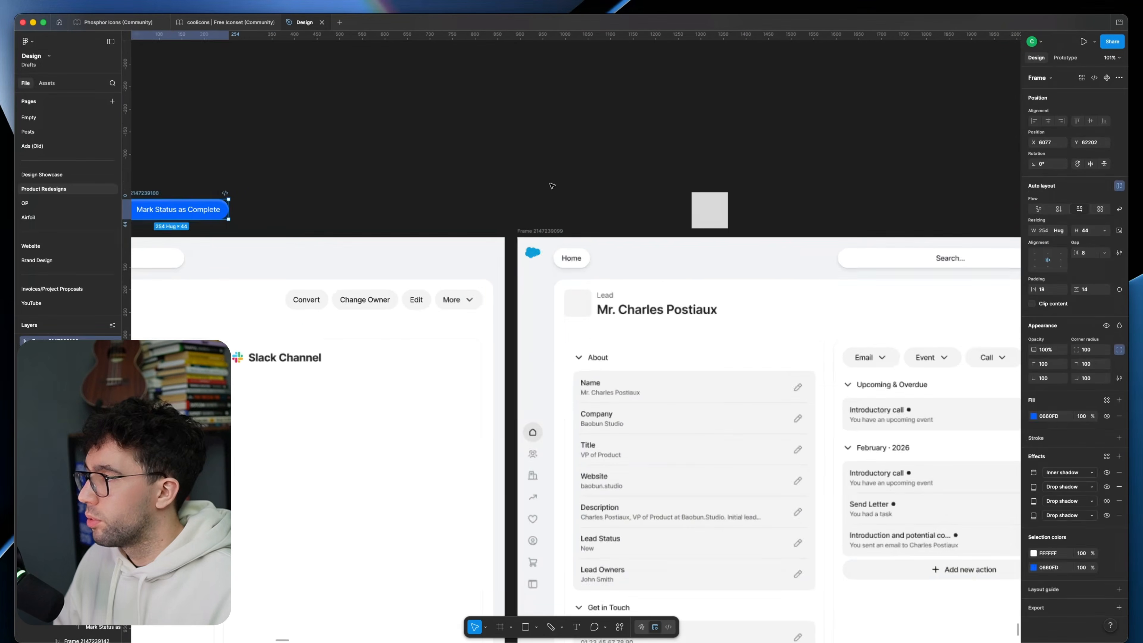
click(551, 184)
Step: Draw a white palette frame around the square and fill the square with the page background colour F1F3F4
key(f)
mouse_move(548, 136)
mouse_down()
mouse_move(916, 249)
mouse_move(924, 233)
mouse_up()
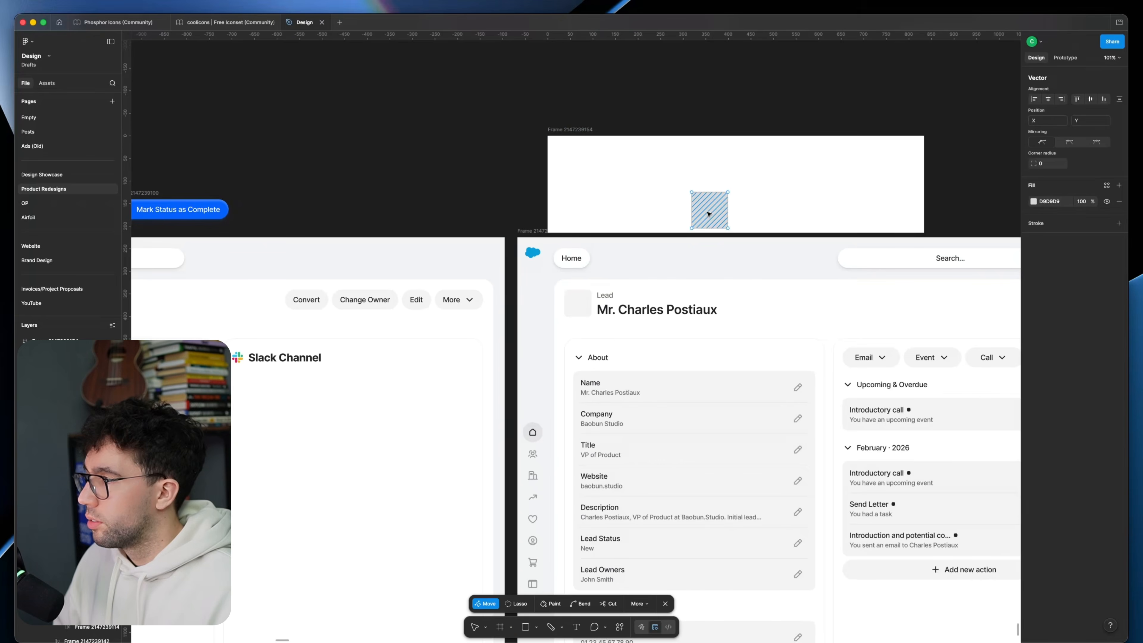
click(712, 216)
scroll(662, 266, right, 2)
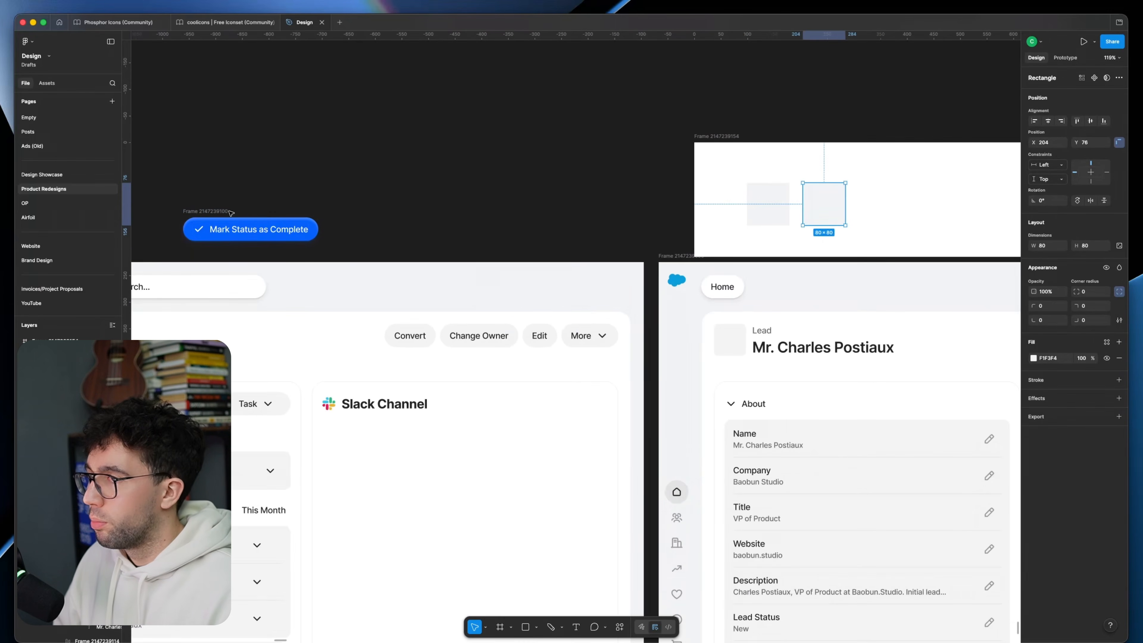
Step: Duplicate the square twice alongside it, filling one copy with the status button's blue 0660FD and the other with dark 2A2E33
click(228, 212)
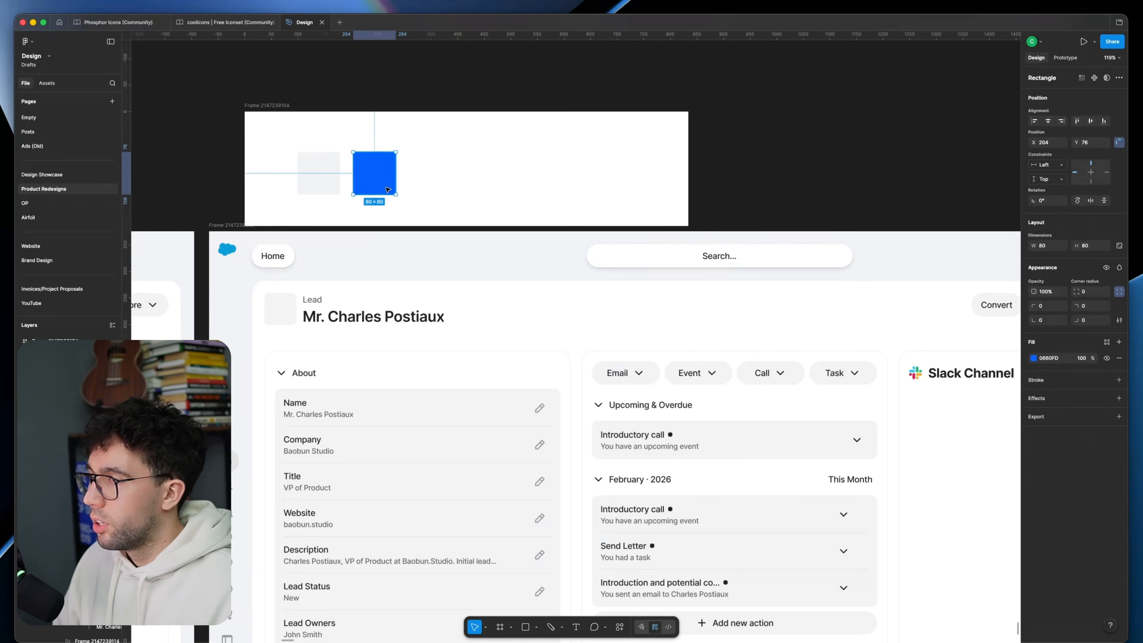
drag(408, 303, 447, 282)
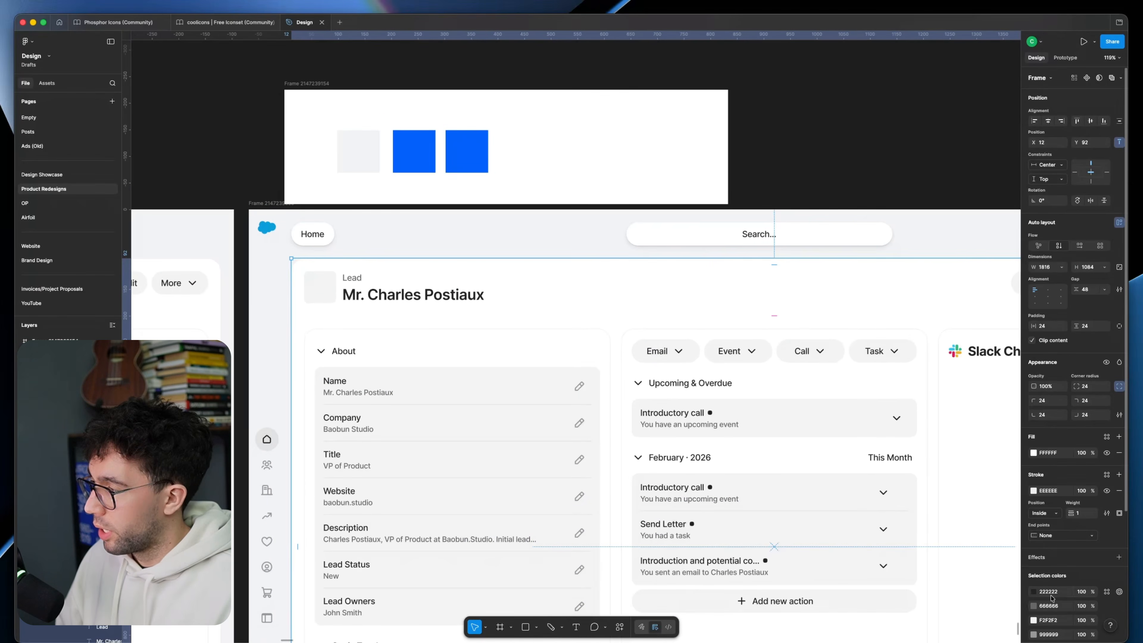
click(467, 151)
click(930, 460)
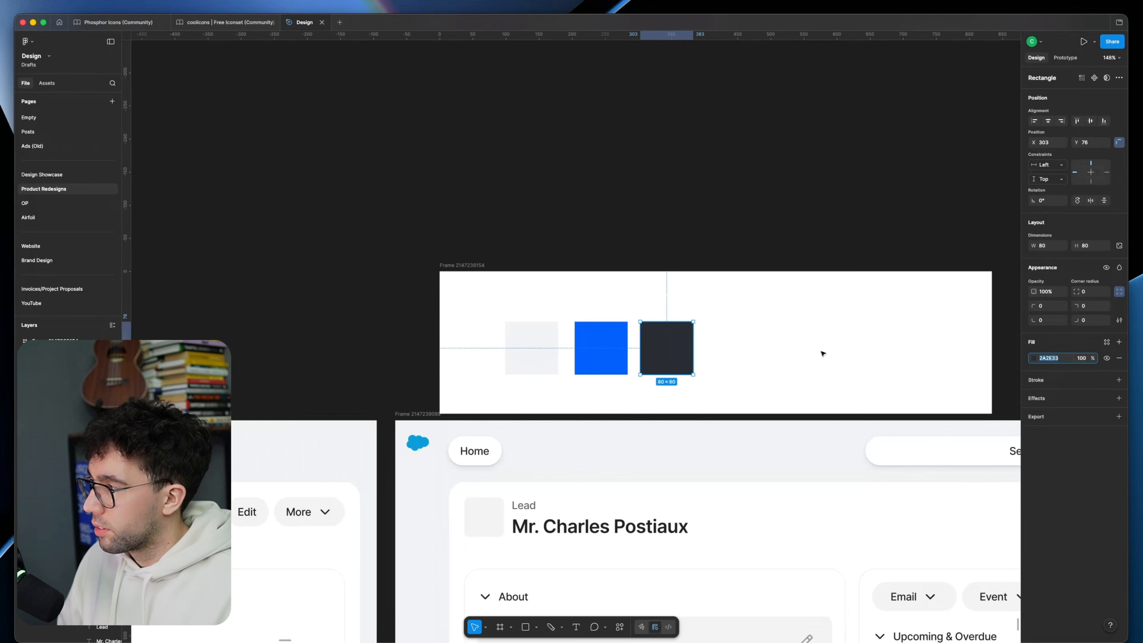
click(821, 354)
drag(764, 394, 745, 324)
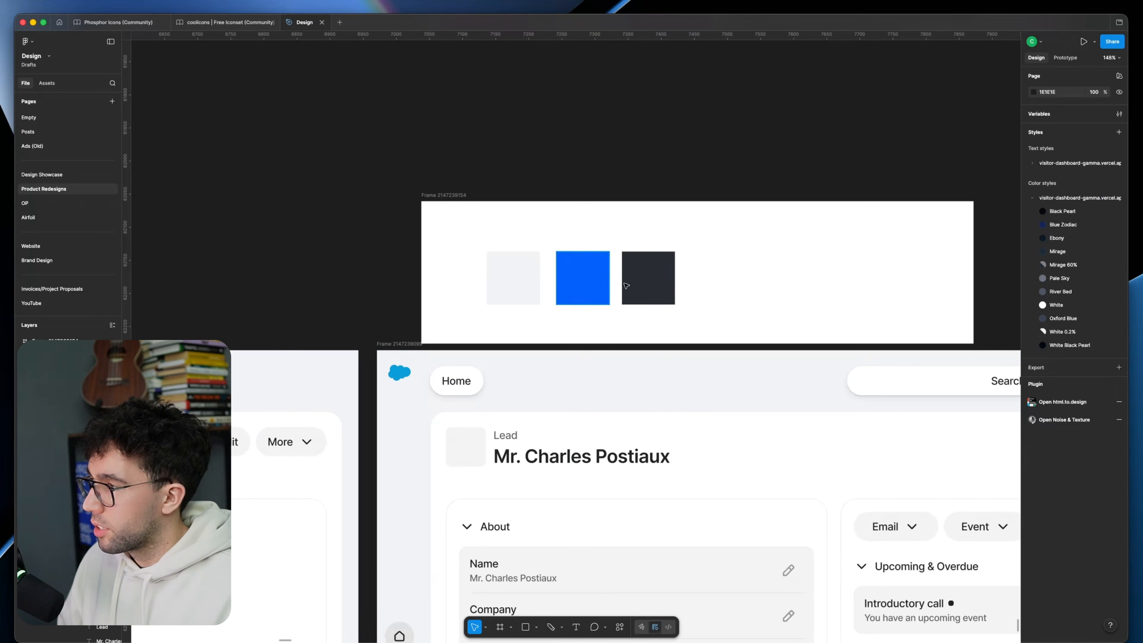
Step: Replace the lead page's dark text colour with the swatch colour 2A2E33
text(2A2E33)
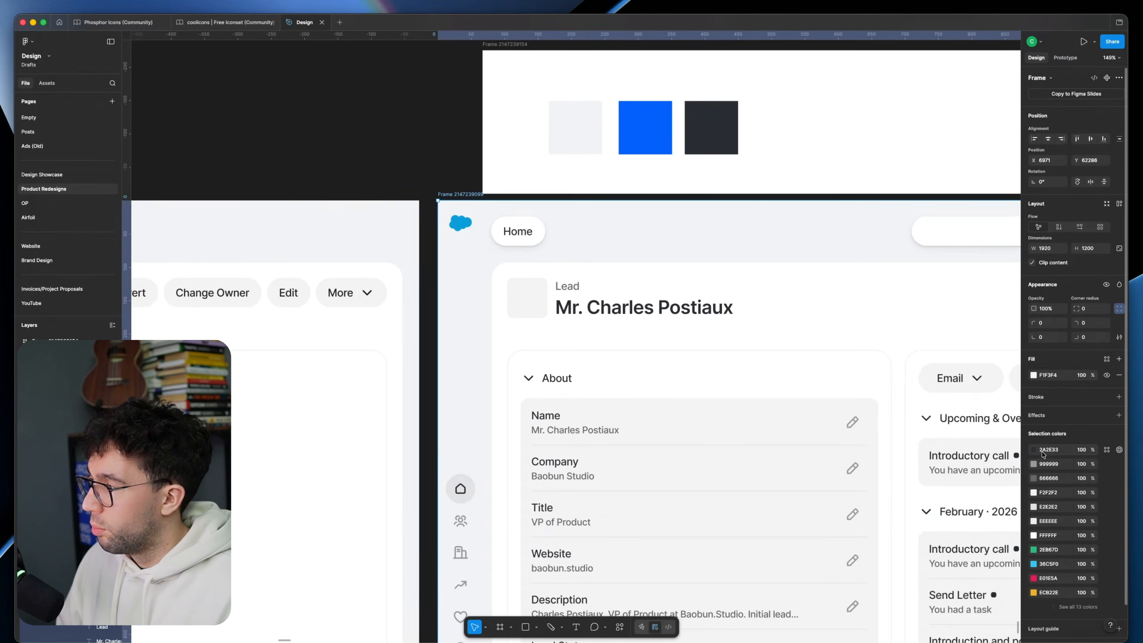
click(1033, 450)
drag(463, 192, 549, 347)
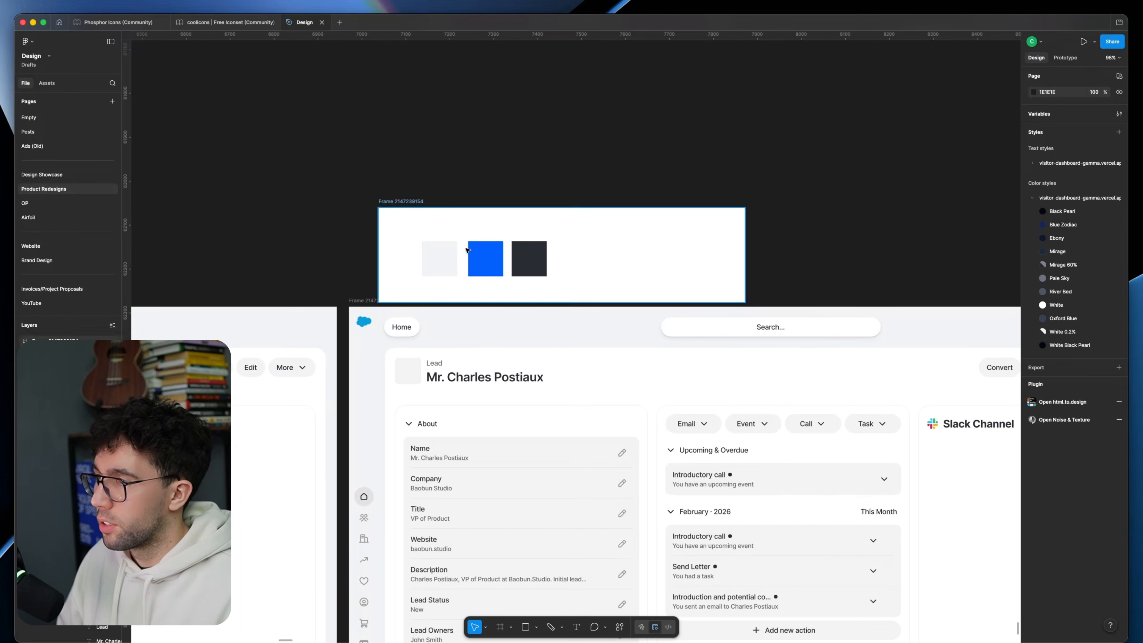
Step: Duplicate the blue swatch to the right of the dark one, at X 417 in the palette frame
scroll(468, 251, up, 3)
click(531, 247)
alt+drag(531, 247, 647, 247)
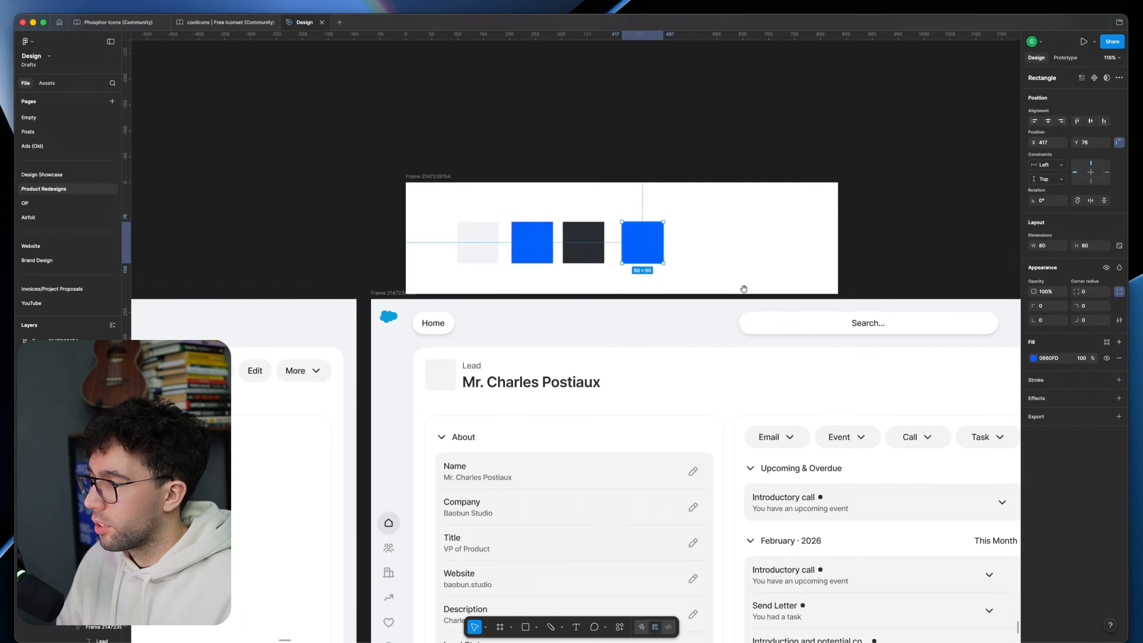
Step: Recolour the labels of the Convert, Change Owner, Edit and More buttons with the swatch blue 0660FD
scroll(747, 292, right, 10)
click(754, 354)
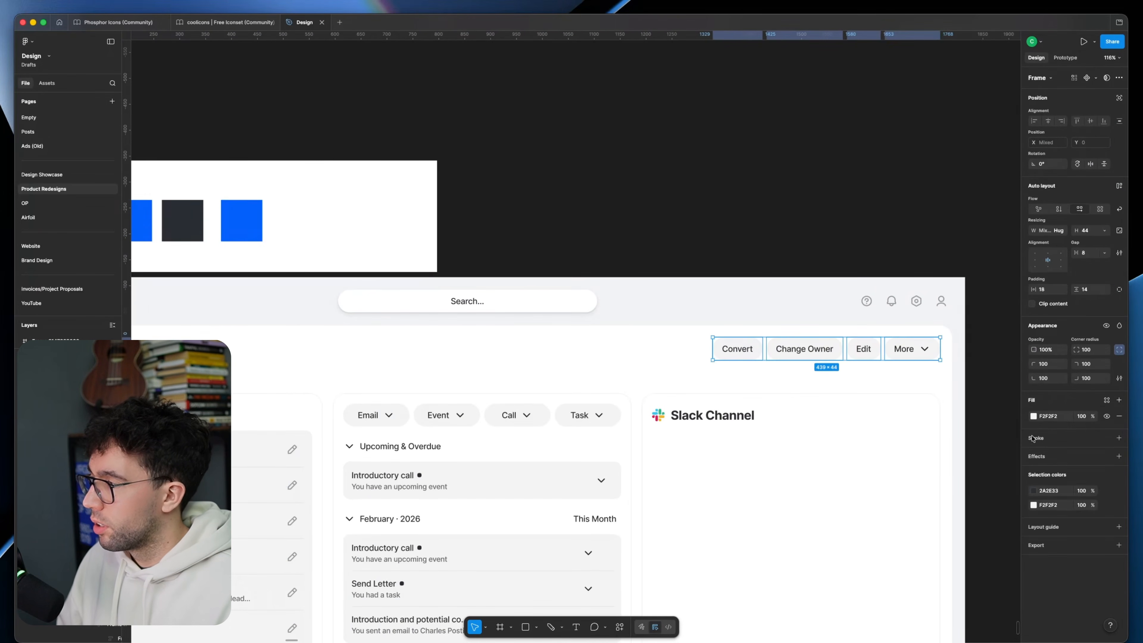
click(1033, 492)
click(229, 228)
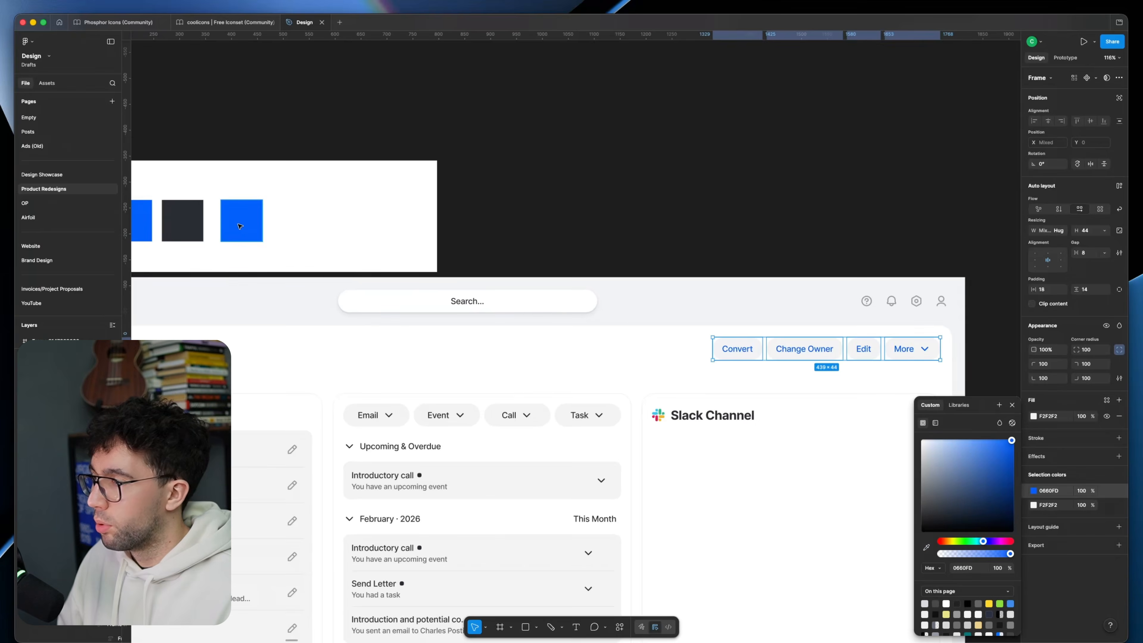
Step: Set the duplicated blue swatch's opacity to 8%
click(260, 219)
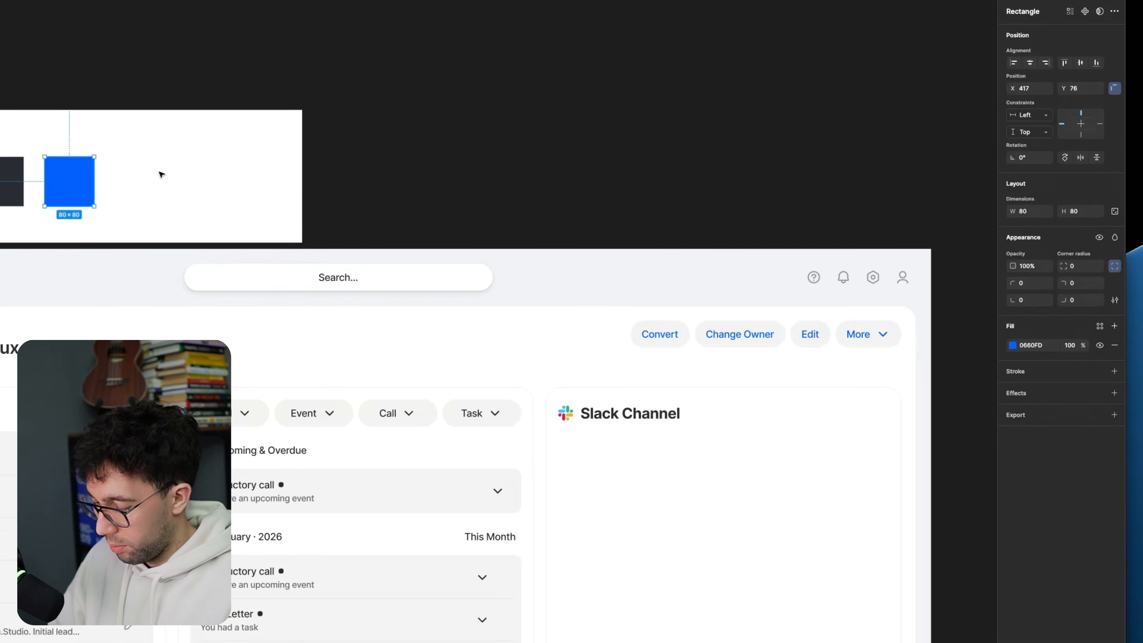
key(1)
key(2)
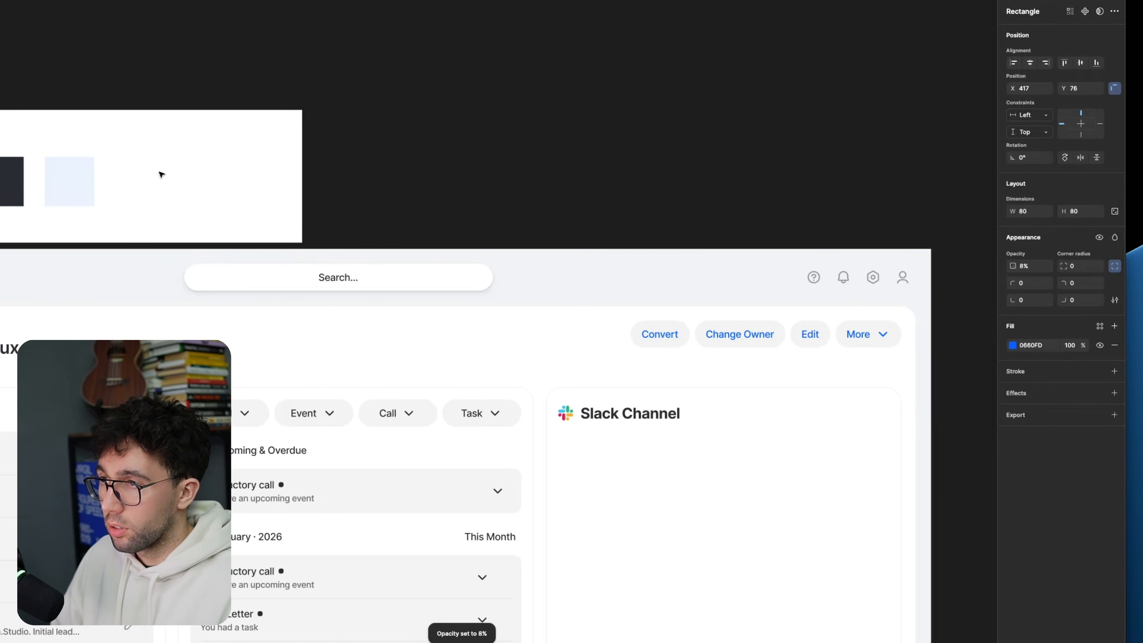
Step: Replace the F2F2F2 fill of the Convert, Change Owner, Edit and More buttons with the light blue swatch colour EBF2FF
click(671, 330)
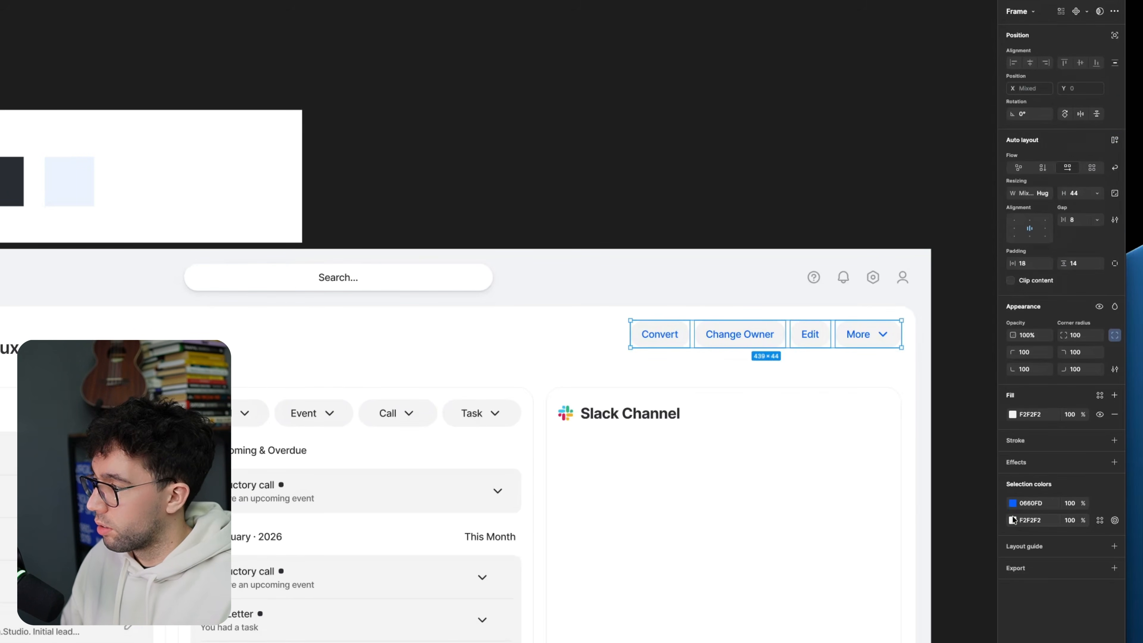
click(1013, 520)
click(881, 568)
drag(81, 178, 538, 205)
click(538, 205)
click(643, 240)
drag(764, 247, 509, 222)
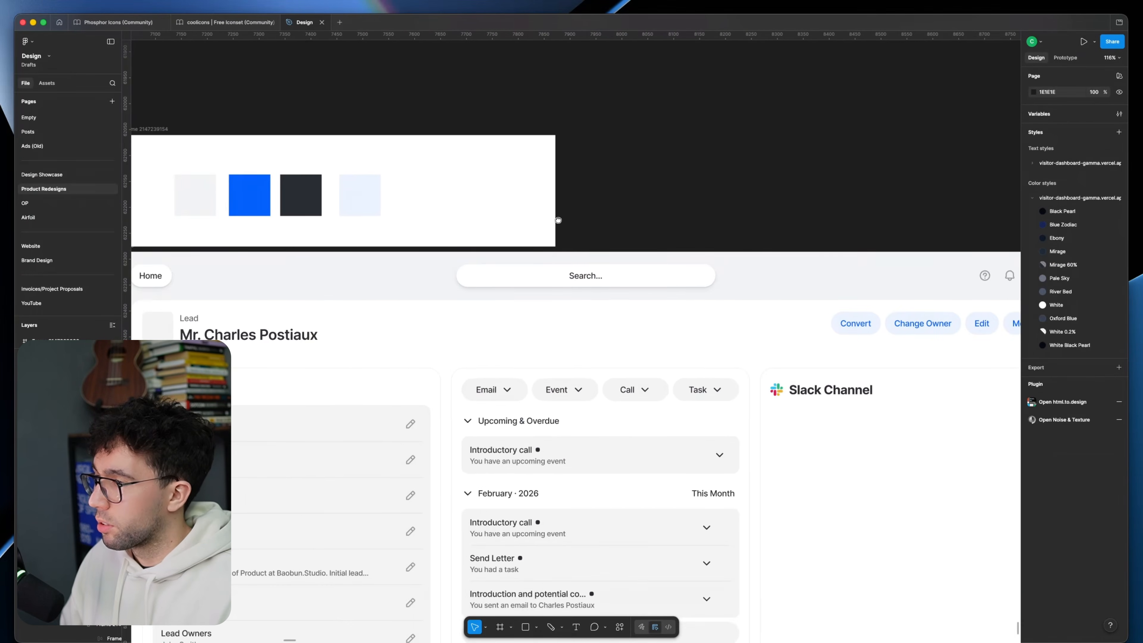
Step: Fill the Add new action button with the swatch blue 0660FD
scroll(667, 255, down, 5)
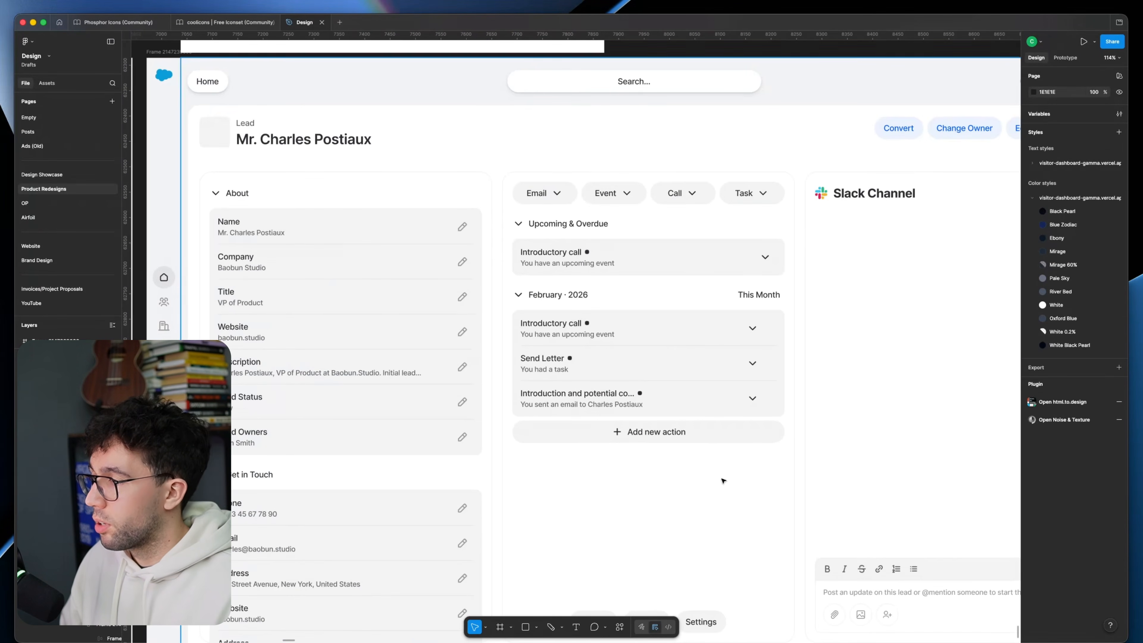
click(652, 431)
click(652, 432)
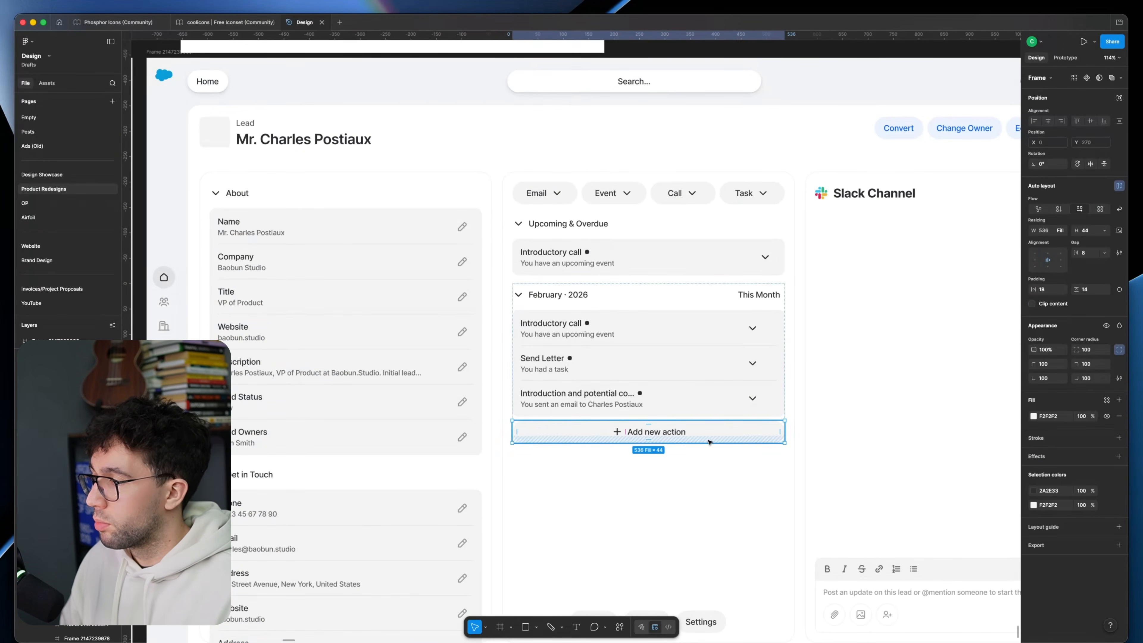
scroll(652, 431, up, 4)
key(i)
click(314, 83)
Step: Replace the Add new action button with a full-width copy of the blue status button carrying a plus icon and white Add new action label
scroll(314, 86, down, 4)
drag(383, 236, 930, 276)
drag(158, 208, 492, 226)
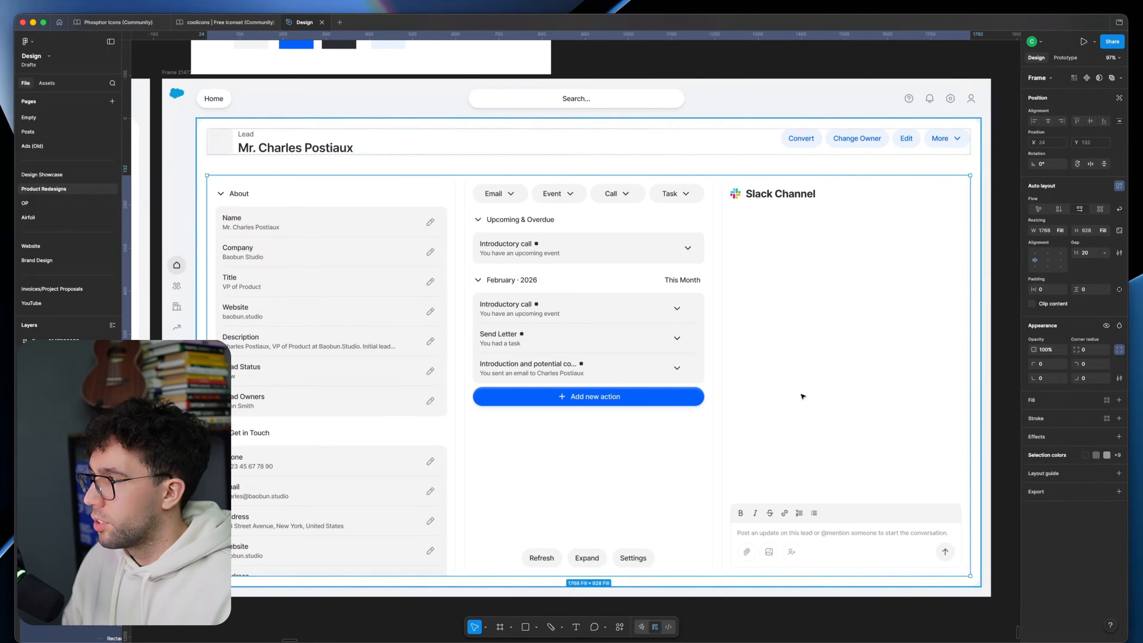
Step: Fill the Slack Channel panel with the page background grey F1F3F4
click(804, 395)
key(i)
click(732, 96)
key(shift+x)
key(Escape)
drag(903, 319, 941, 306)
scroll(784, 307, up, 1)
mouse_move(821, 319)
mouse_down()
mouse_move(794, 323)
mouse_move(819, 322)
mouse_up()
click(806, 212)
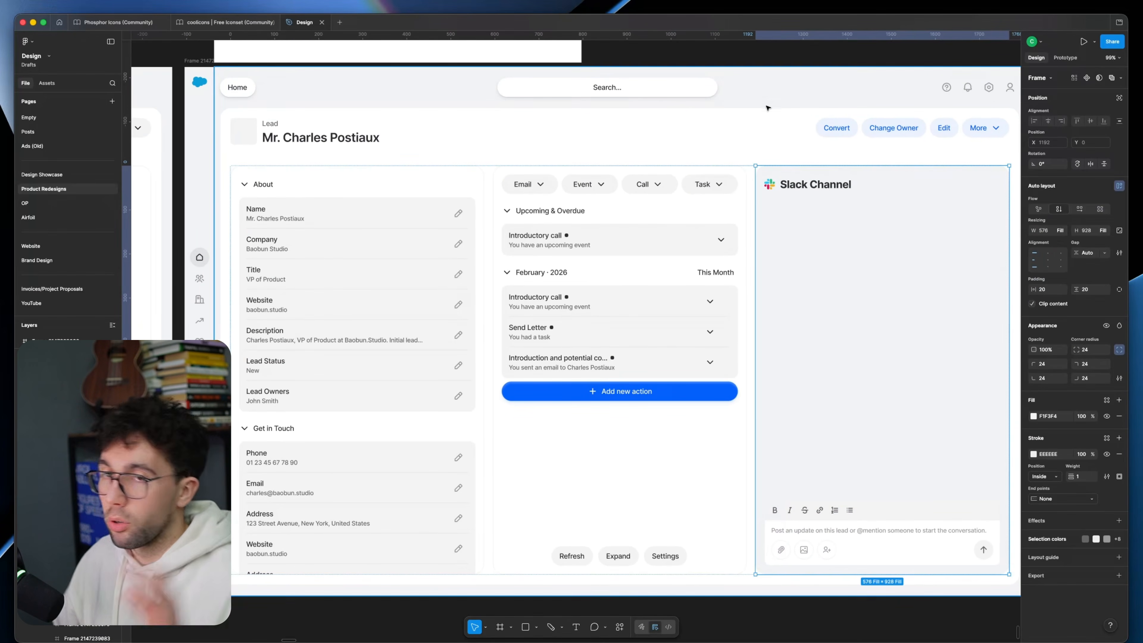
click(798, 56)
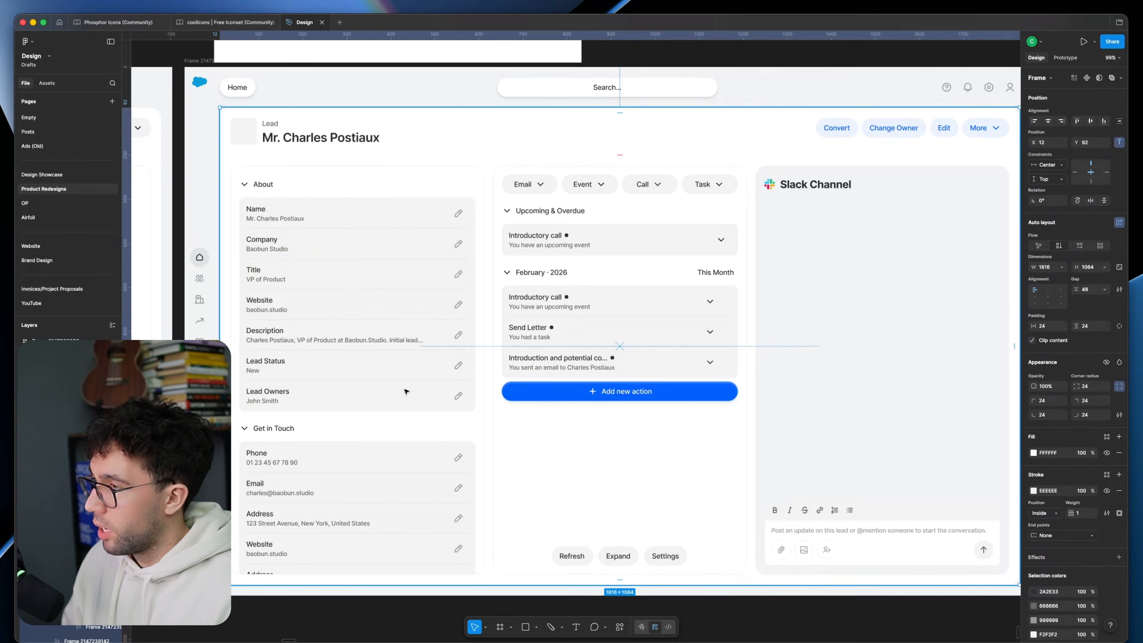
Step: Replace the F2F2F2 colour throughout the lead card with the Slack Channel panel's F1F3F4
click(407, 396)
click(1015, 434)
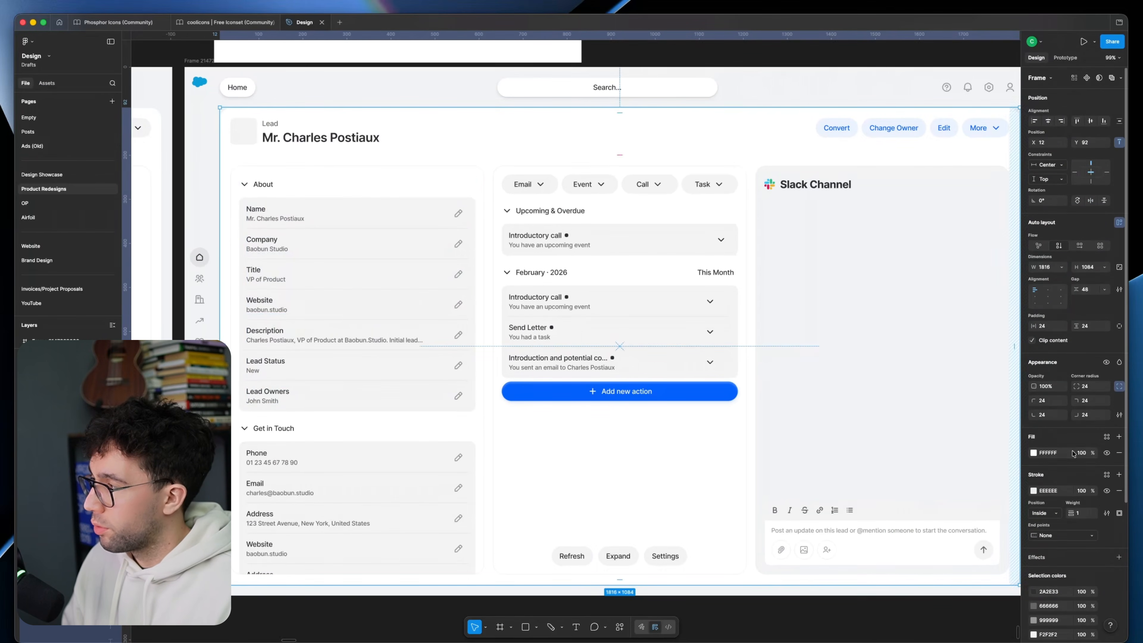
scroll(1047, 547, down, 3)
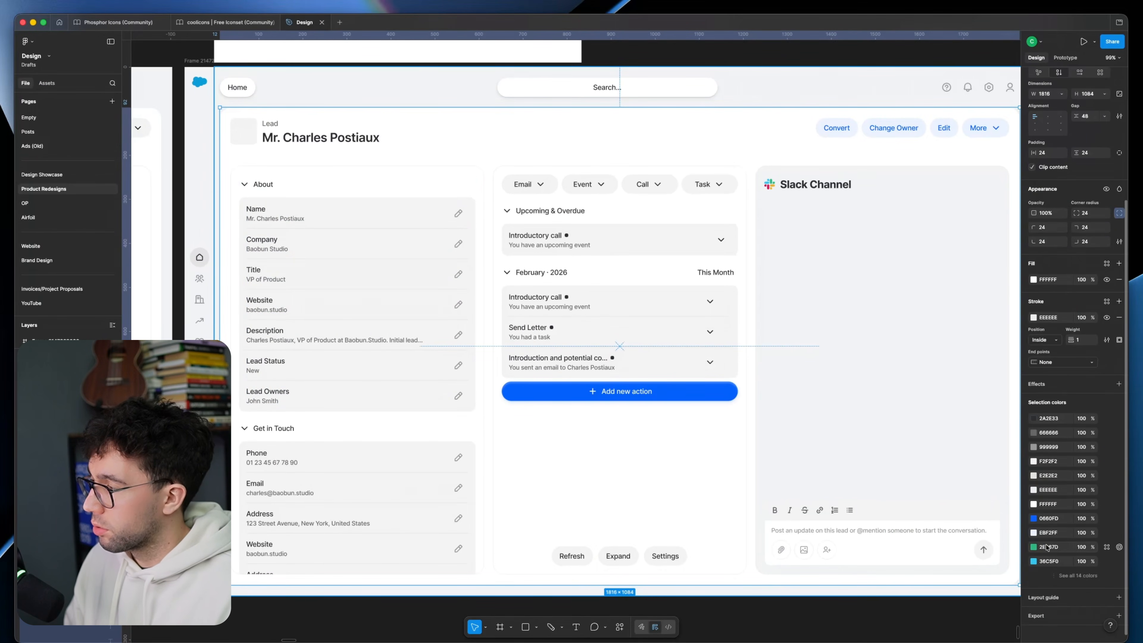
click(1034, 464)
key(i)
click(850, 307)
click(742, 64)
drag(742, 64, 722, 70)
Step: Spread out the palette swatches and add a mid grey 959A9F swatch between the blue and dark ones
super+click(897, 516)
drag(495, 149, 659, 278)
click(513, 157)
shift+click(555, 158)
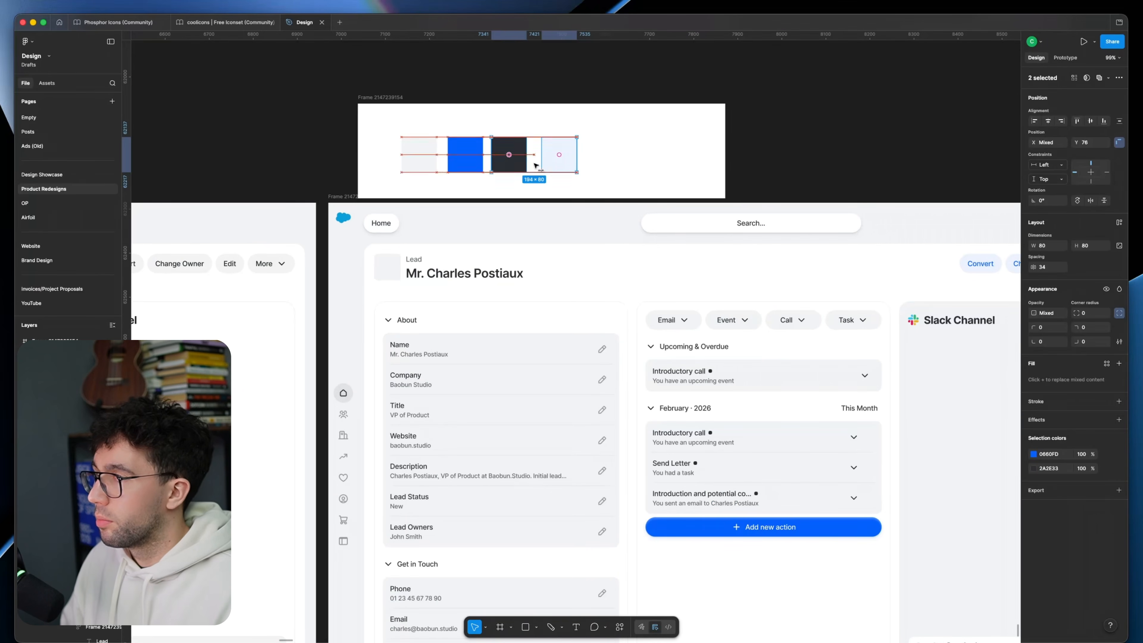
drag(519, 166, 581, 168)
click(582, 168)
super+click(424, 358)
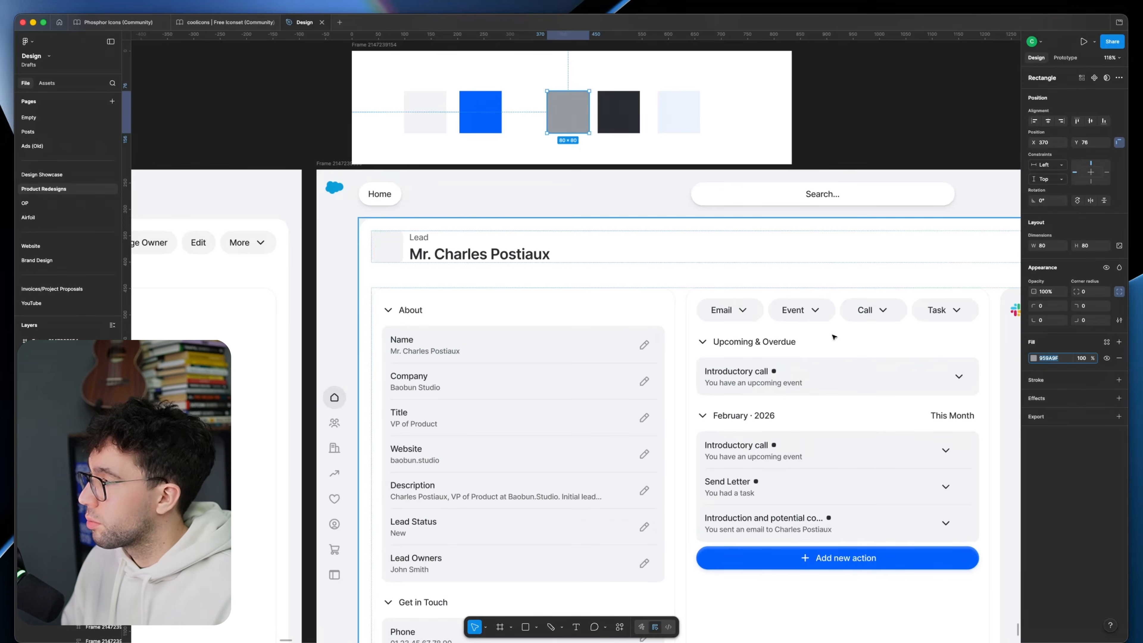
Step: Replace the 666666 colour throughout the lead card with 959A9F and add a C7CDD3 swatch beside the grey one
click(442, 352)
scroll(540, 356, down, 3)
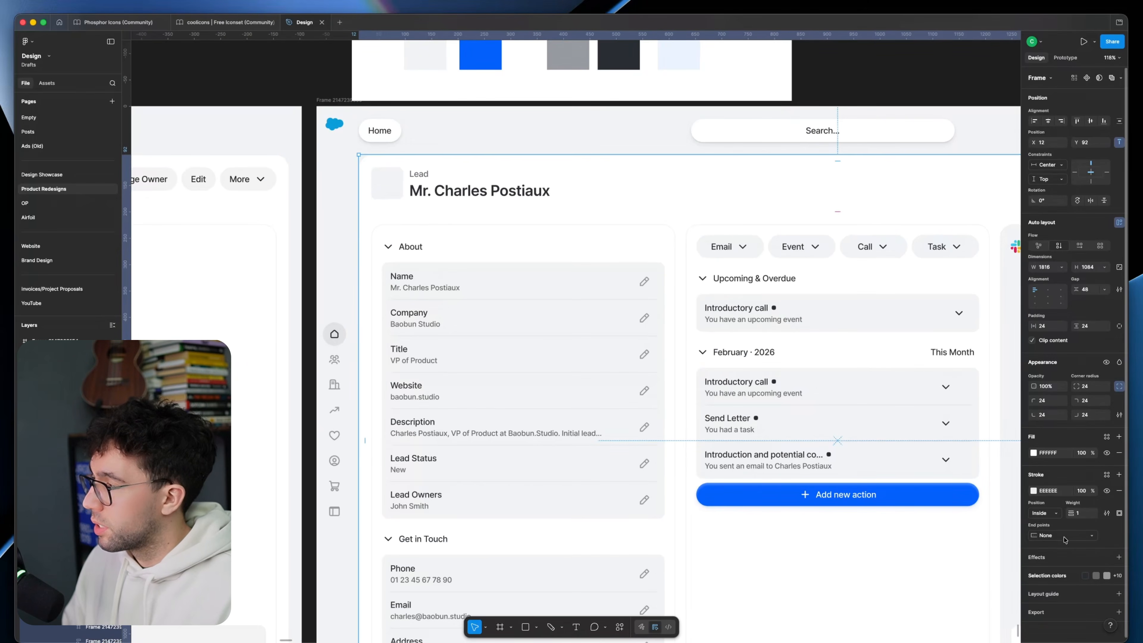
drag(532, 404, 410, 339)
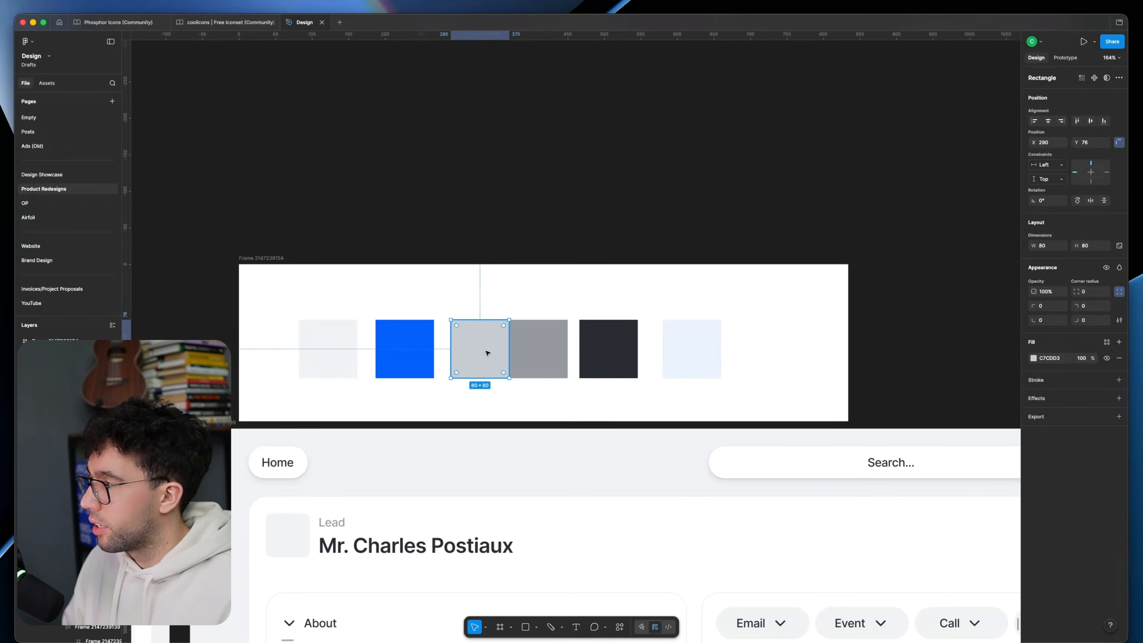
scroll(487, 353, down, 5)
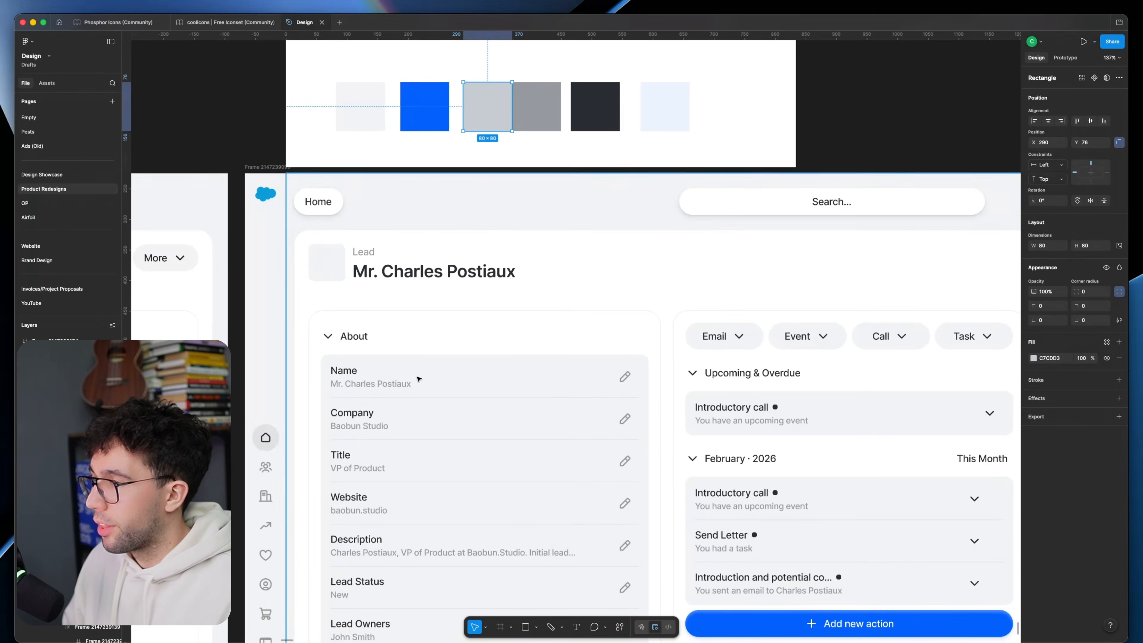
Step: Set the activity rows in the February list to fill the available width
scroll(582, 342, down, 5)
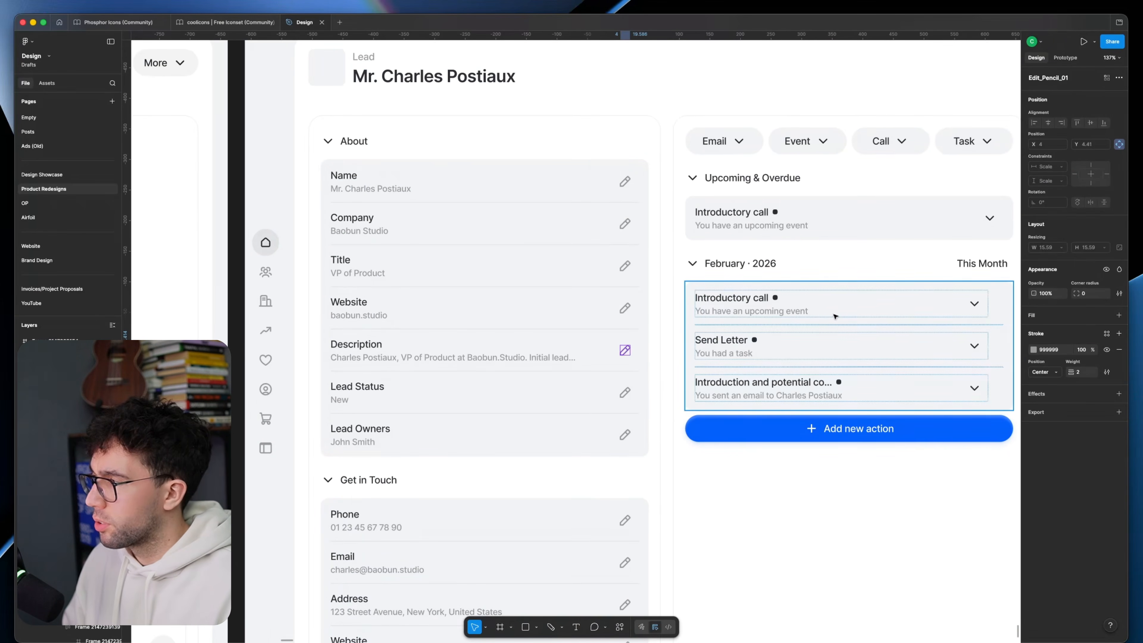
double_click(971, 306)
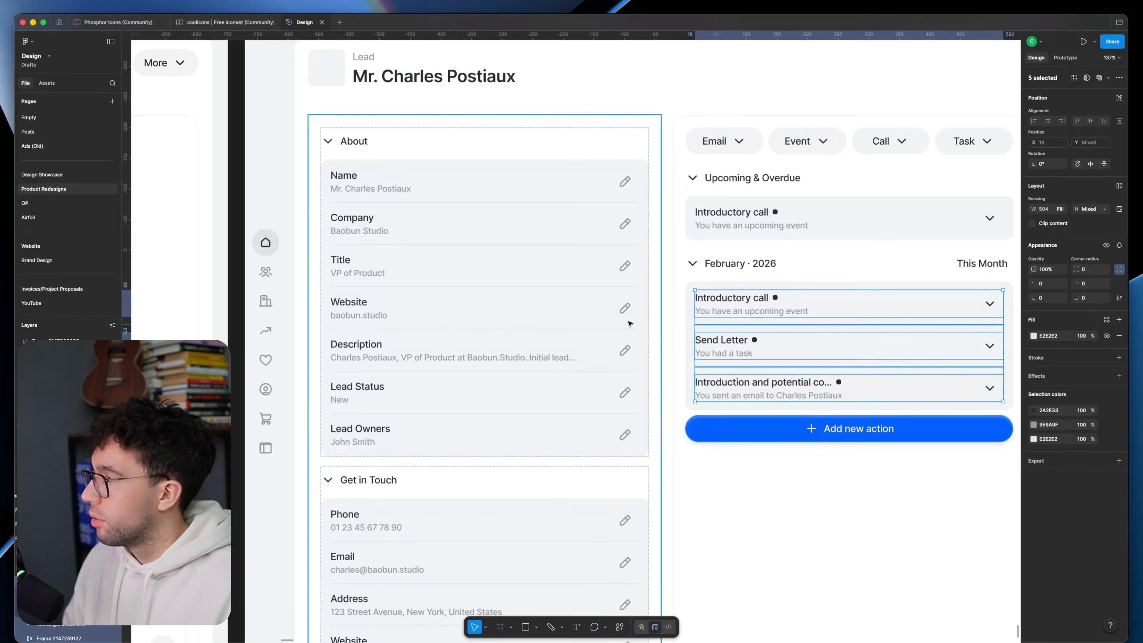
scroll(585, 396, down, 3)
click(574, 412)
click(574, 411)
scroll(760, 329, up, 3)
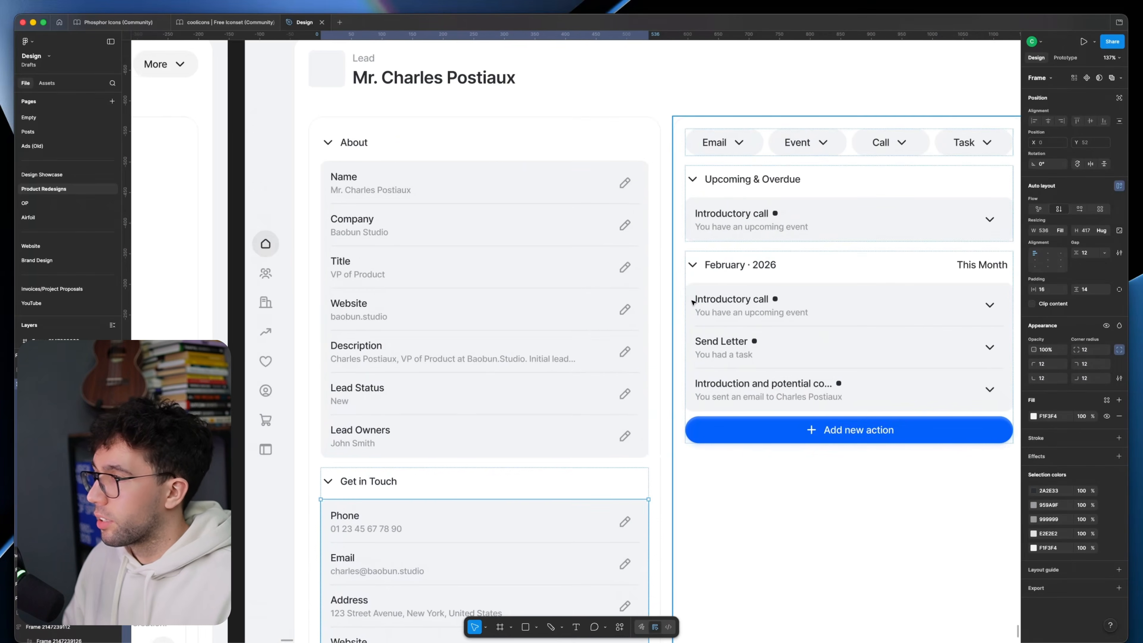
Step: Set the stroke colour of the four activity row chevrons to 999999
scroll(692, 302, down, 2)
super+click(916, 224)
shift+super+click(916, 297)
shift+super+click(916, 332)
shift+super+click(916, 367)
click(1048, 349)
text(999999)
key(Return)
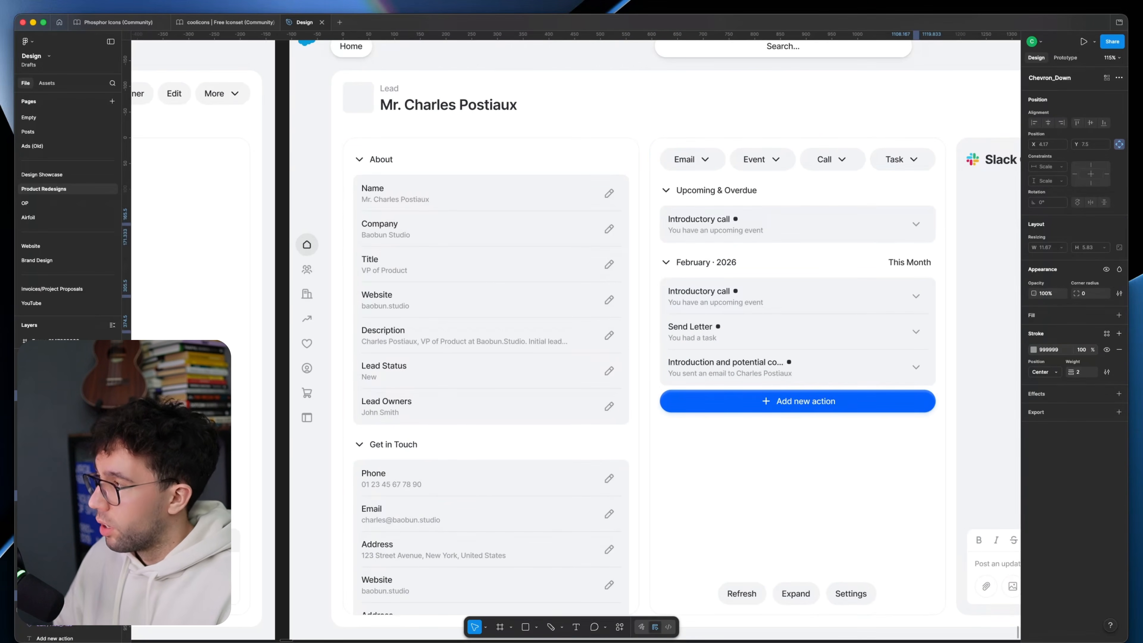
Step: Replace the 999999 colour throughout the lead card with C7CDD3
click(702, 123)
scroll(1054, 562, down, 2)
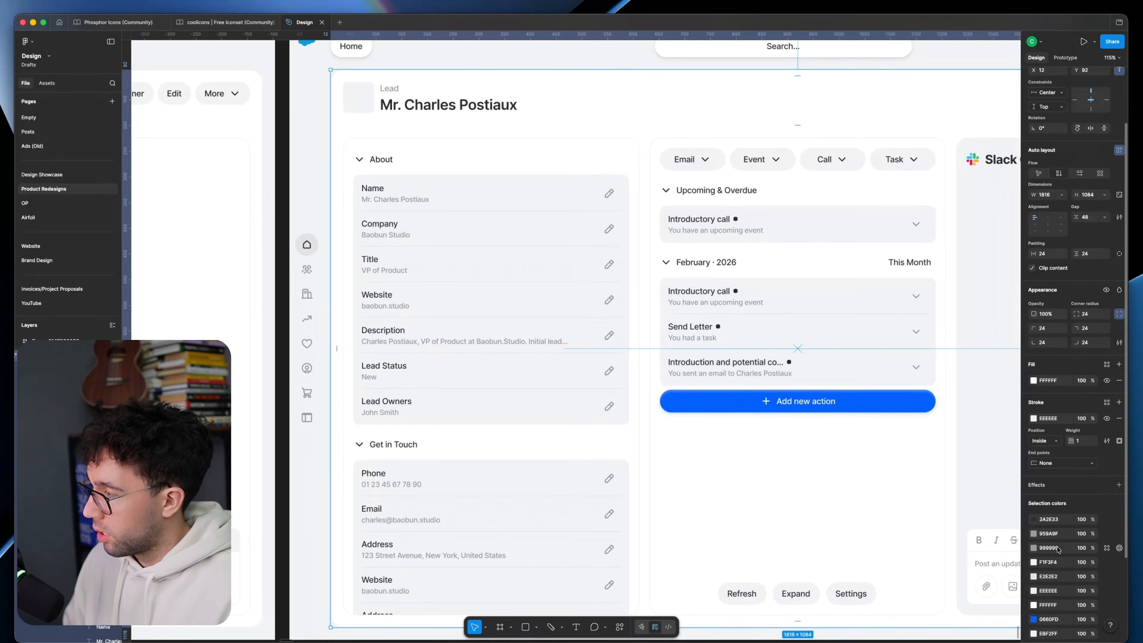
click(1058, 550)
text(C7CDD3)
key(Return)
Step: Add a vertical white linear gradient fading between 100% and 0% opacity over the Slack Channel panel's grey fill
drag(669, 319, 598, 323)
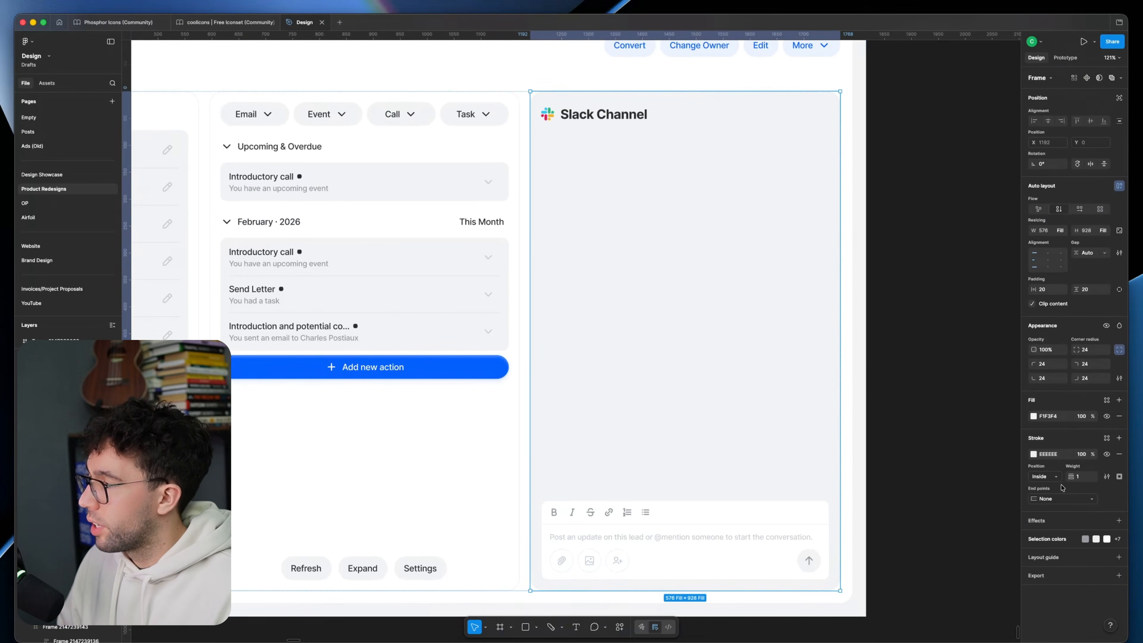
click(1119, 399)
text(f)
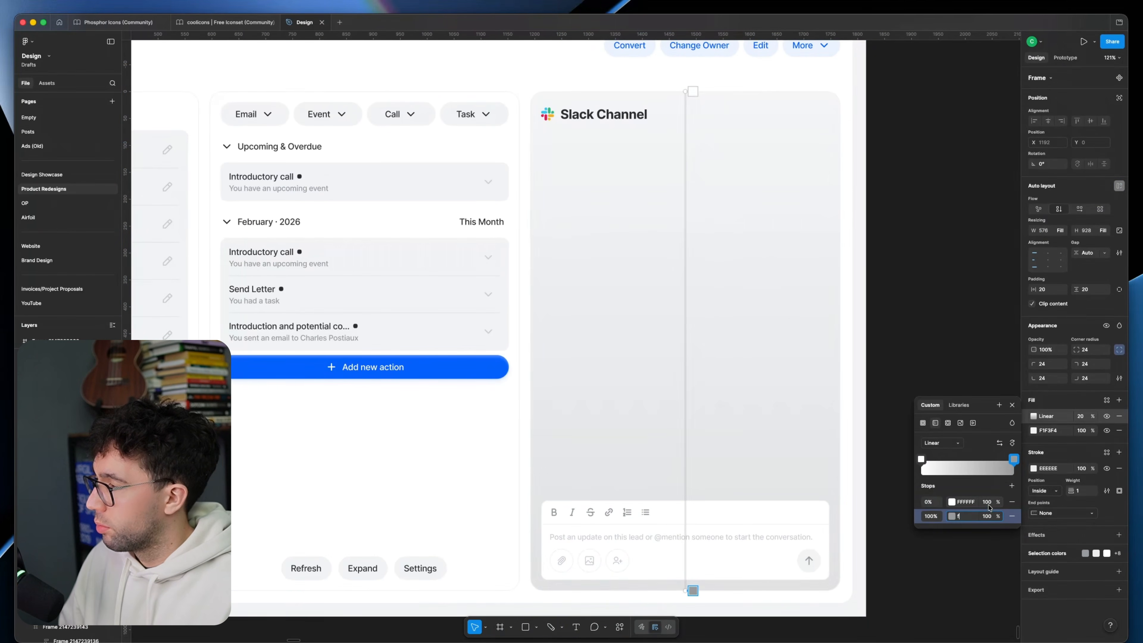
click(989, 503)
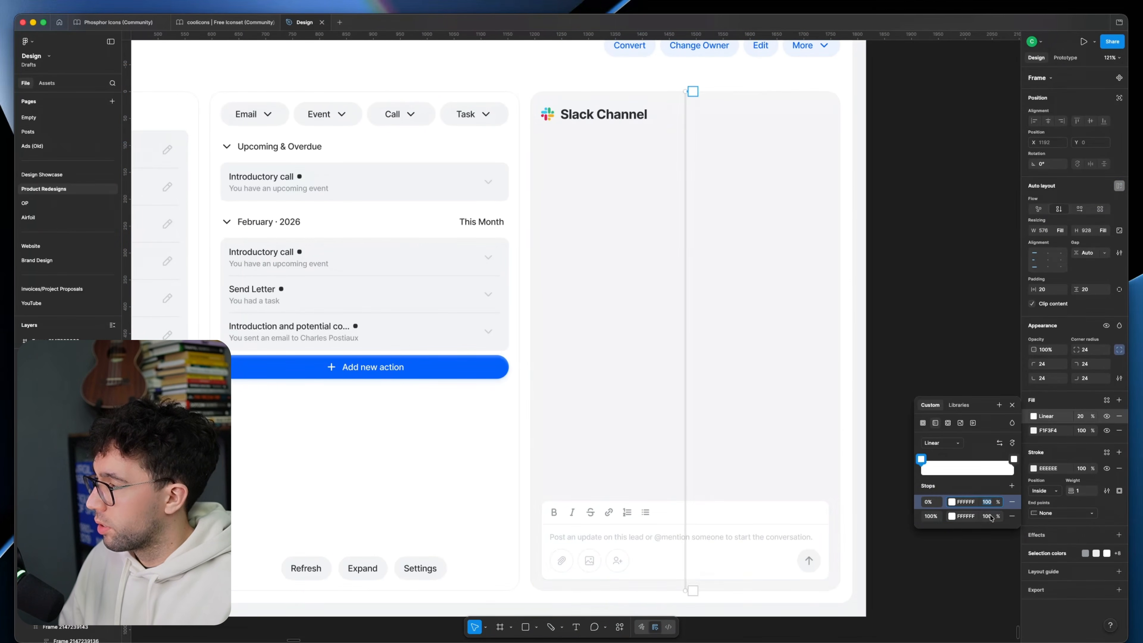
click(990, 516)
text(0)
click(1080, 416)
key(Return)
click(1034, 416)
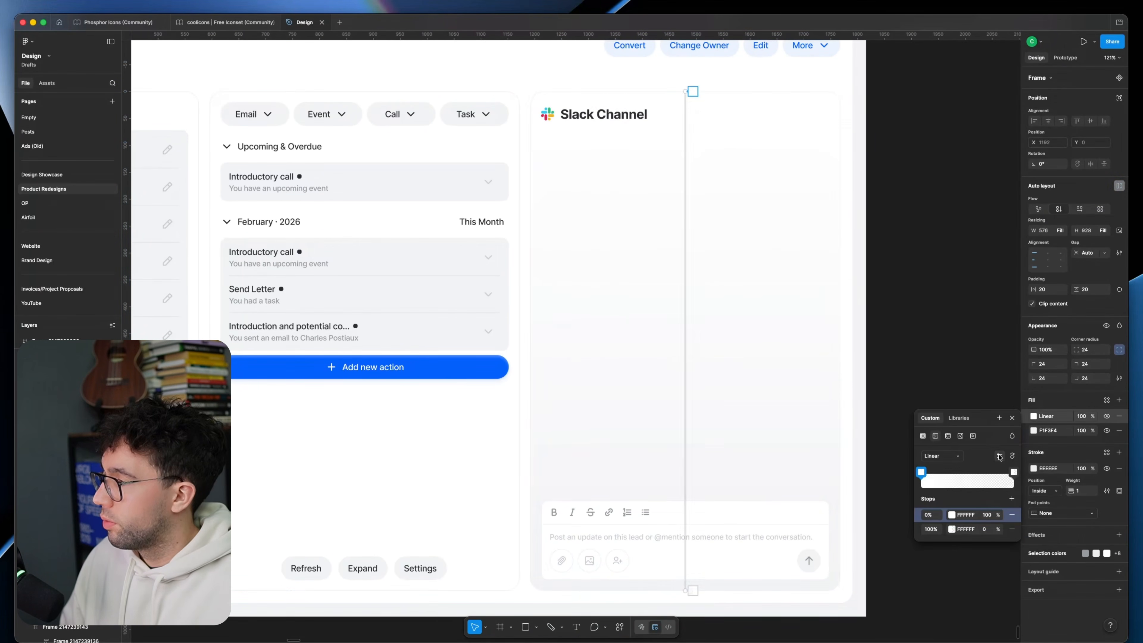
click(999, 457)
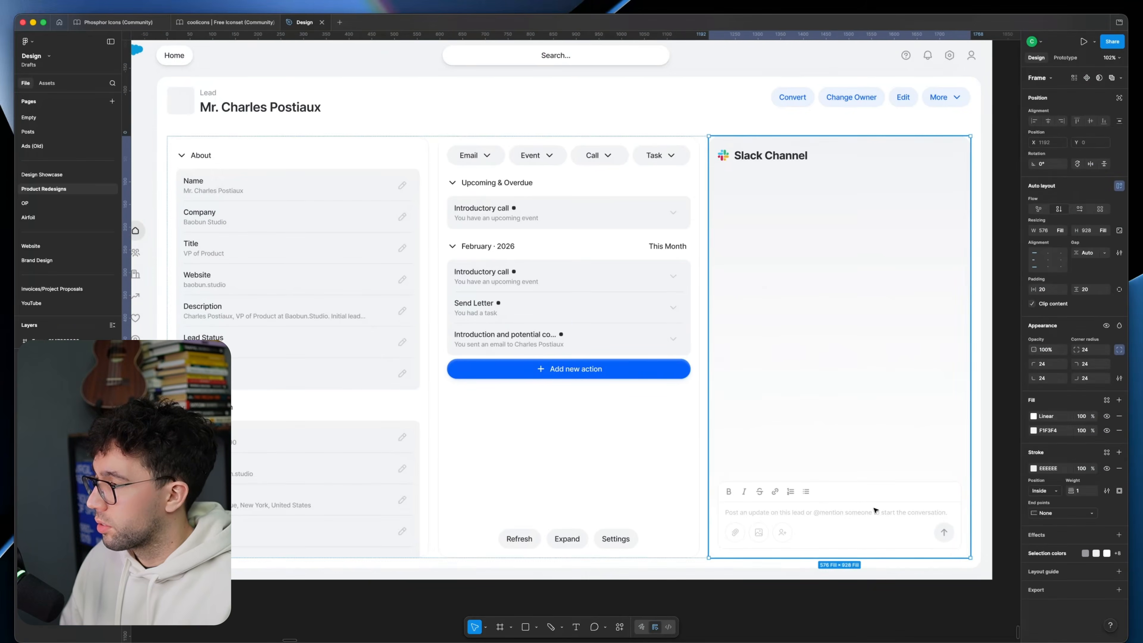
Step: Apply the search bar's soft shadow styling to the Slack message composer
click(875, 510)
key(super+alt+v)
click(994, 487)
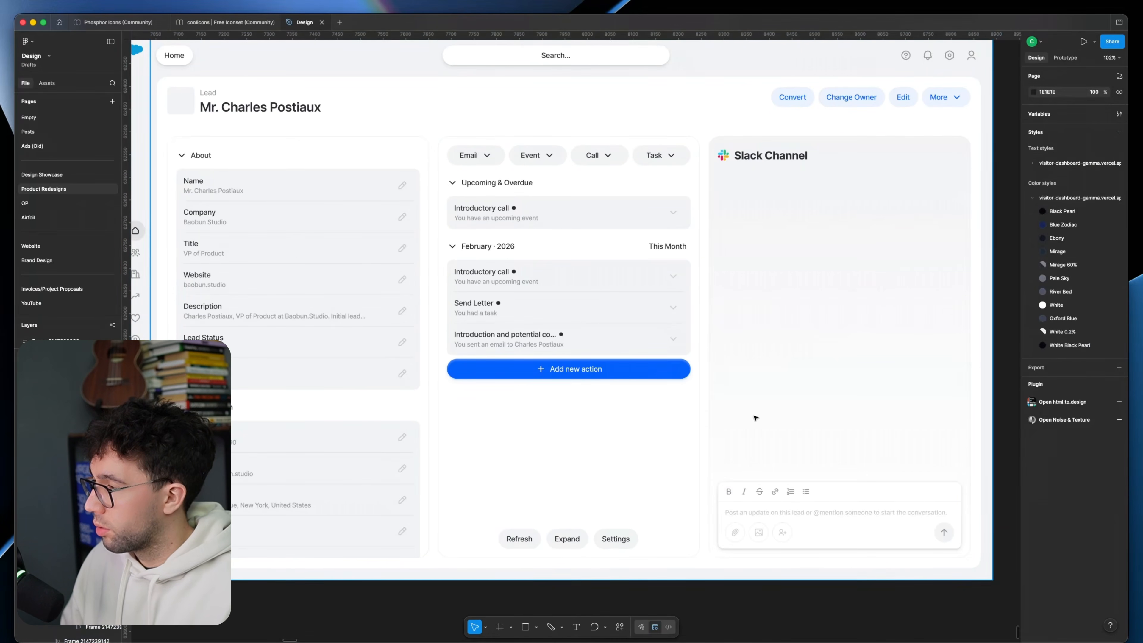
super+click(598, 56)
Step: Fill the message composer's formatting bar with the palette's light grey
super+click(872, 489)
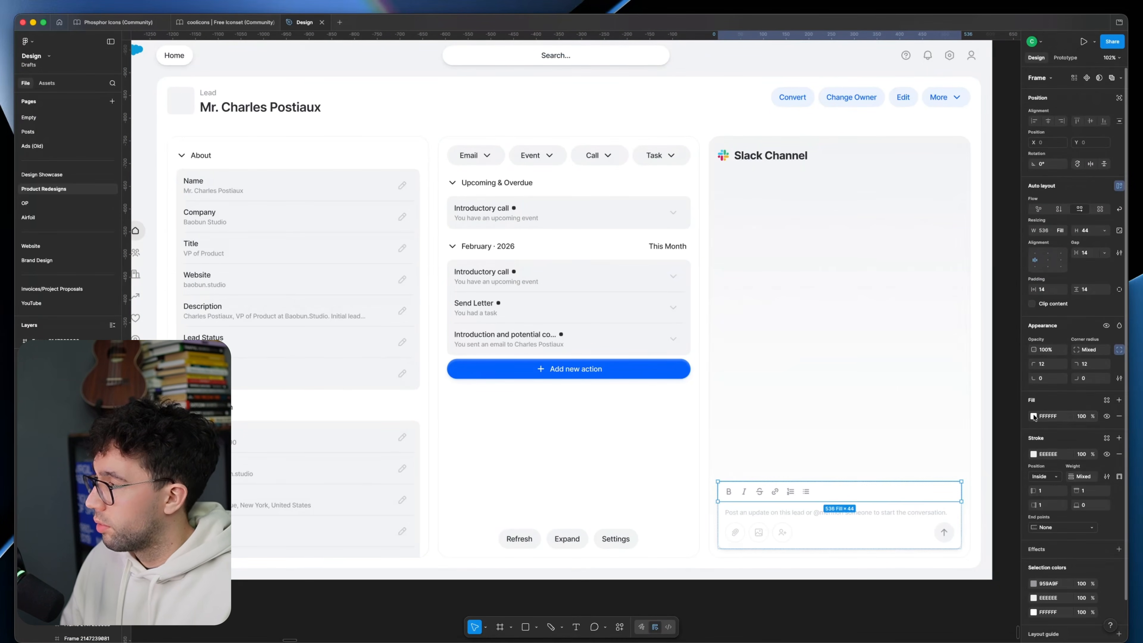
scroll(637, 324, up, 2)
scroll(643, 315, down, 2)
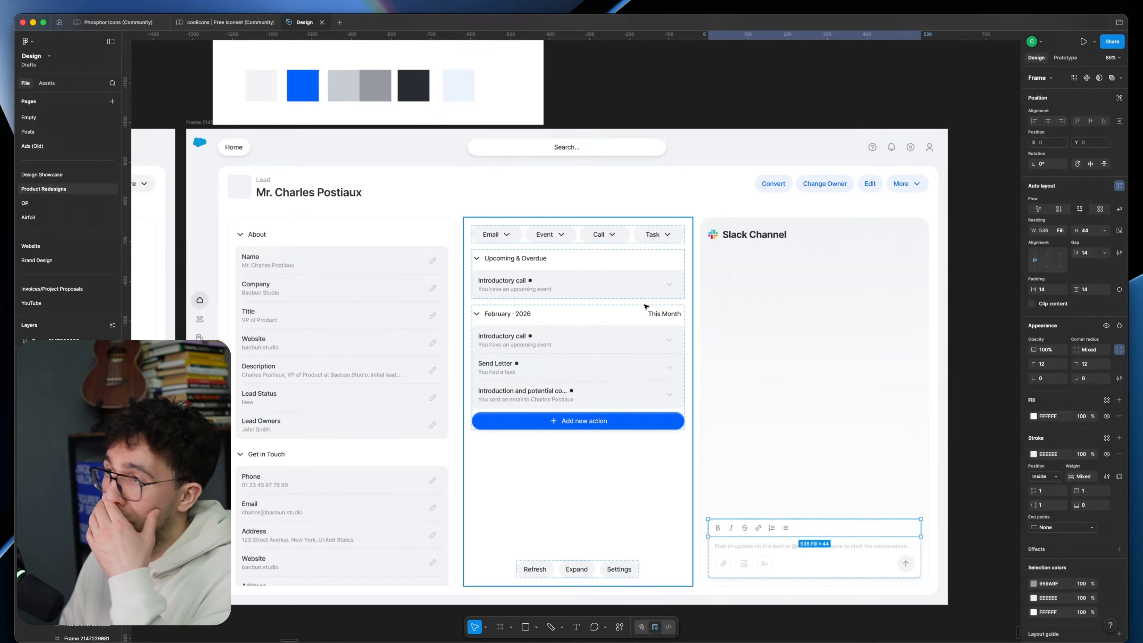
click(876, 532)
scroll(877, 532, up, 3)
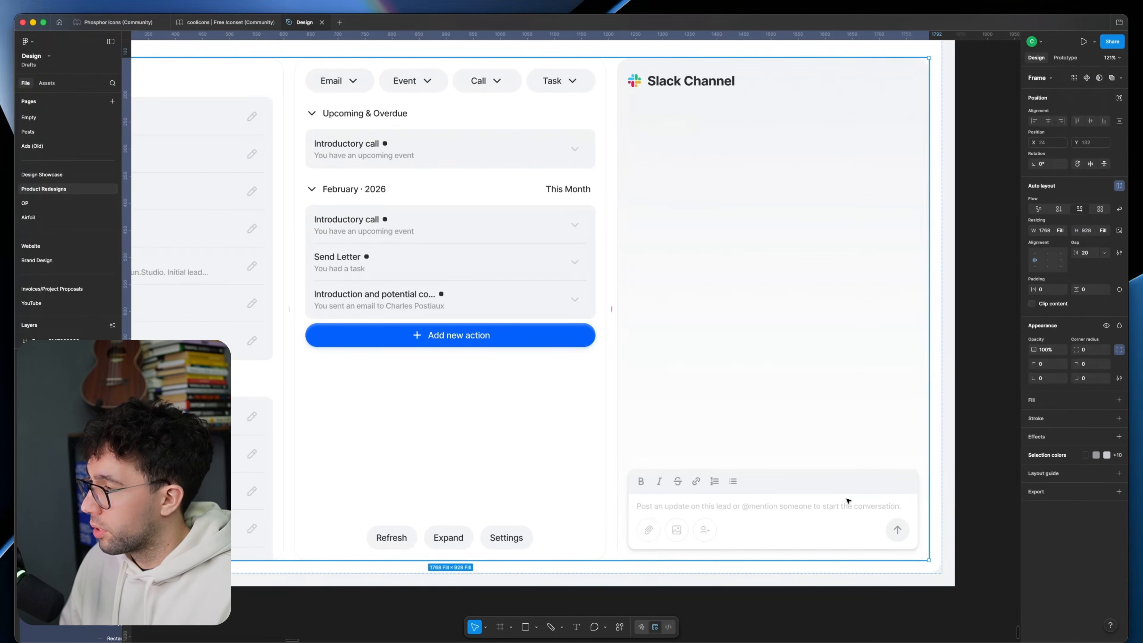
Step: Change the stroke of the composer's formatting bar and message area to a lighter colour
click(847, 501)
key(Return)
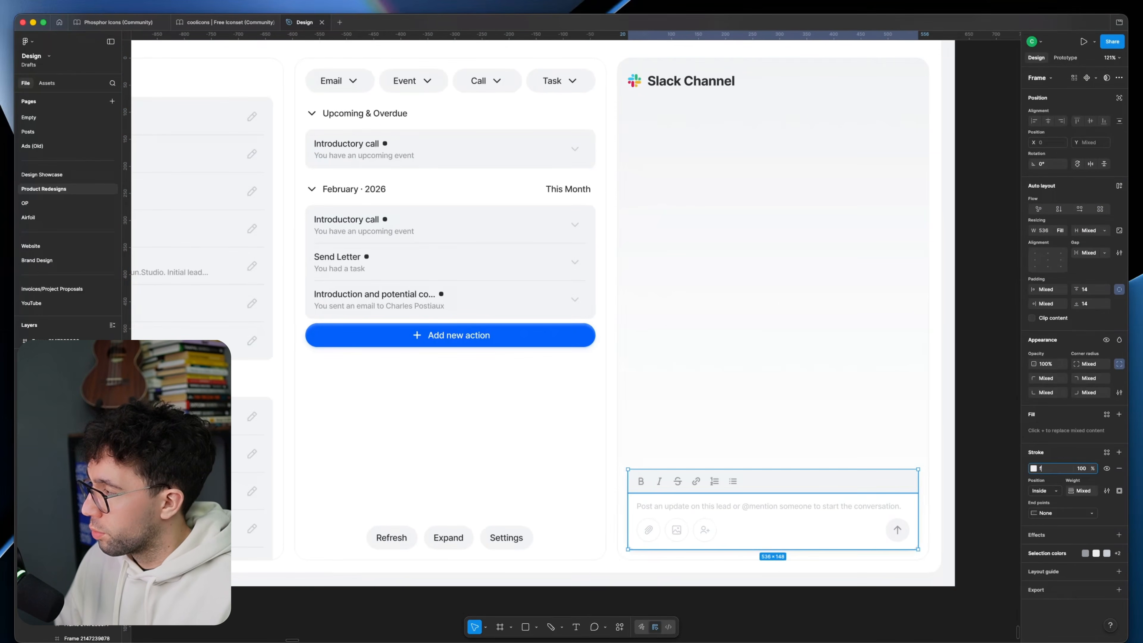
key(Escape)
scroll(660, 480, up, 5)
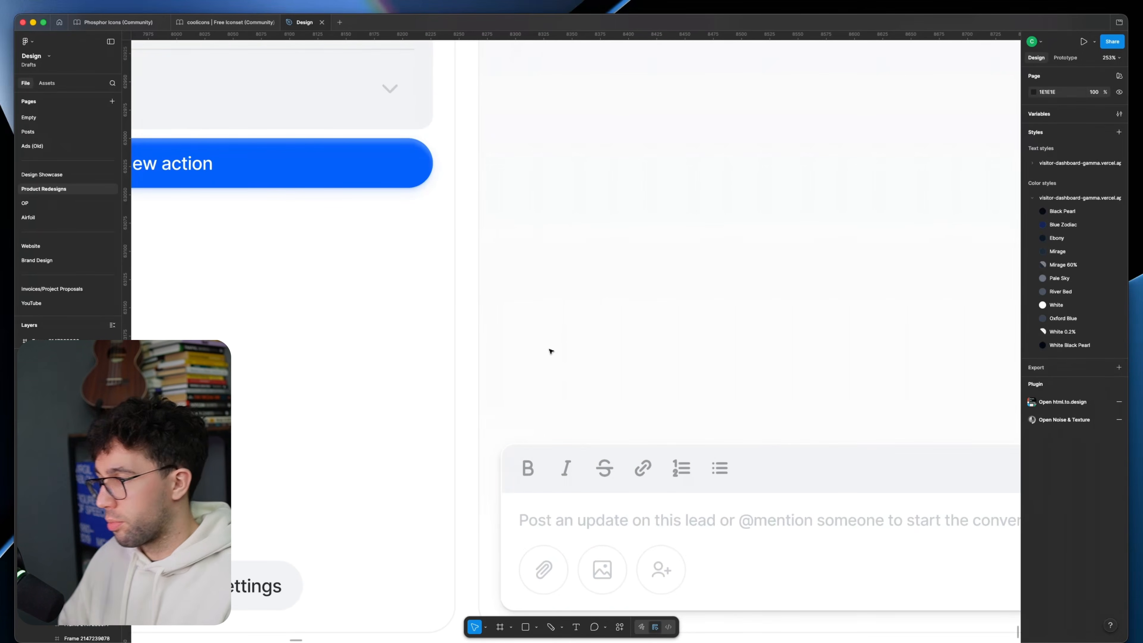
scroll(784, 541, down, 5)
scroll(772, 574, up, 3)
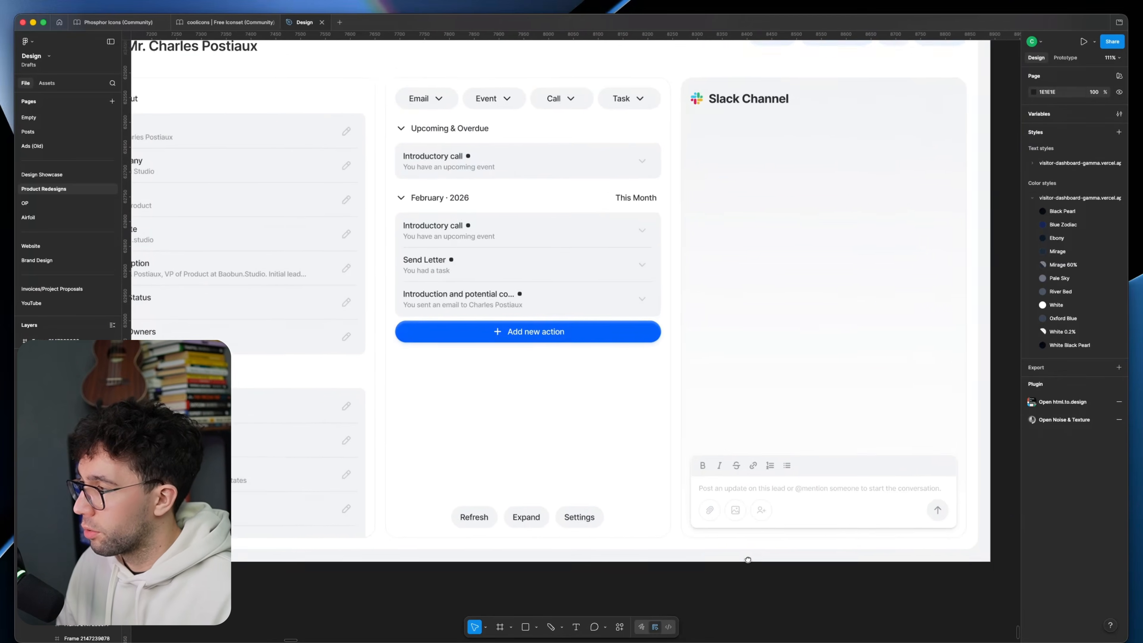
scroll(776, 572, down, 1)
super+click(896, 507)
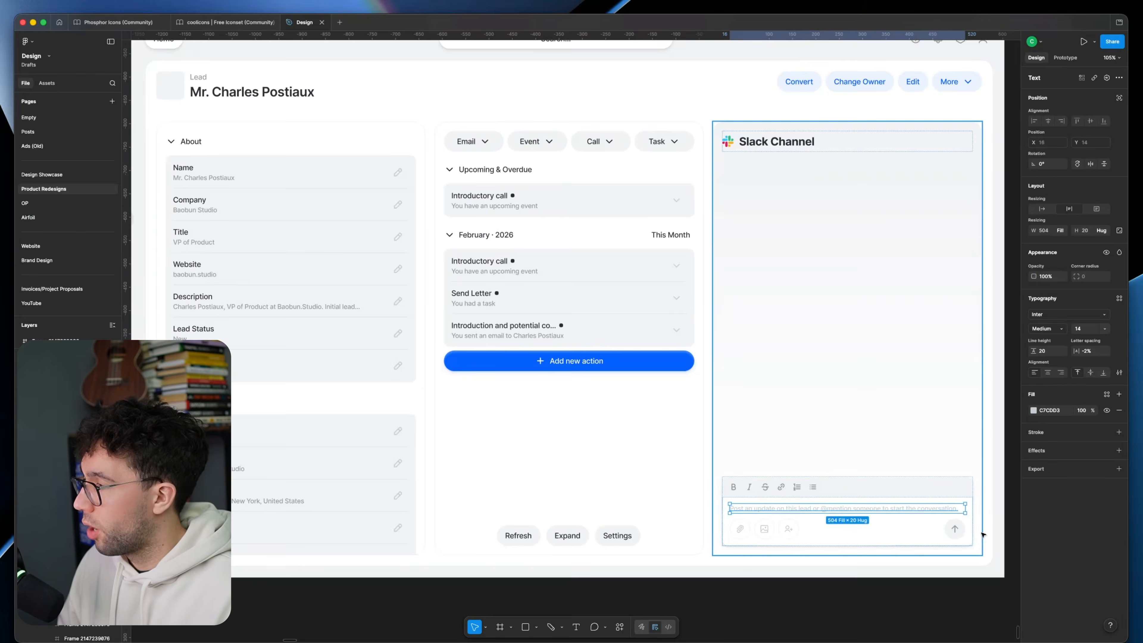
scroll(981, 524, up, 5)
drag(981, 523, 918, 493)
super+click(827, 485)
key(r)
drag(705, 446, 721, 394)
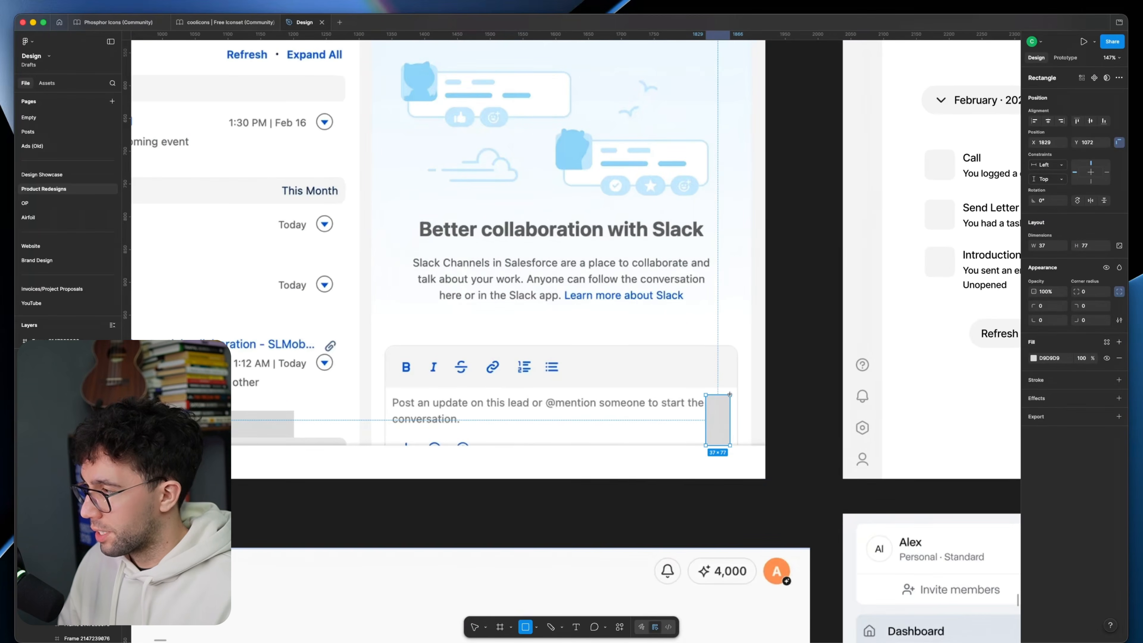
key(Delete)
scroll(693, 448, down, 5)
drag(693, 448, 253, 209)
drag(945, 338, 701, 273)
scroll(702, 275, up, 5)
scroll(728, 351, up, 3)
Step: Narrow the composer's placeholder text to about 460 wide so it wraps onto two lines, and colour it 959A9F
super+click(731, 341)
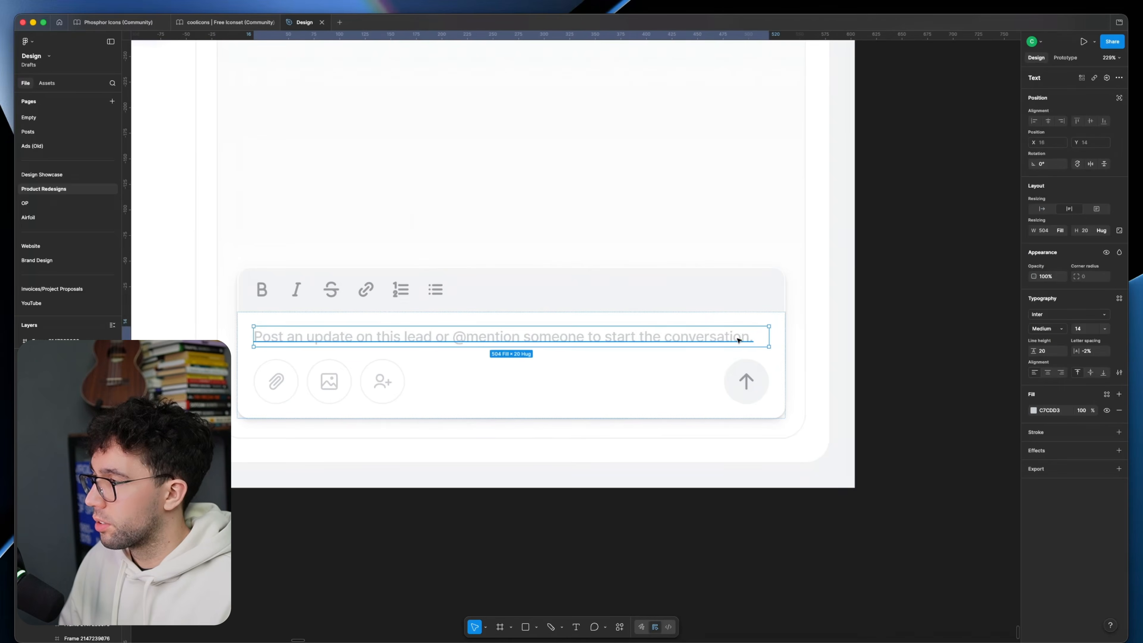
drag(770, 335, 720, 338)
scroll(443, 316, down, 5)
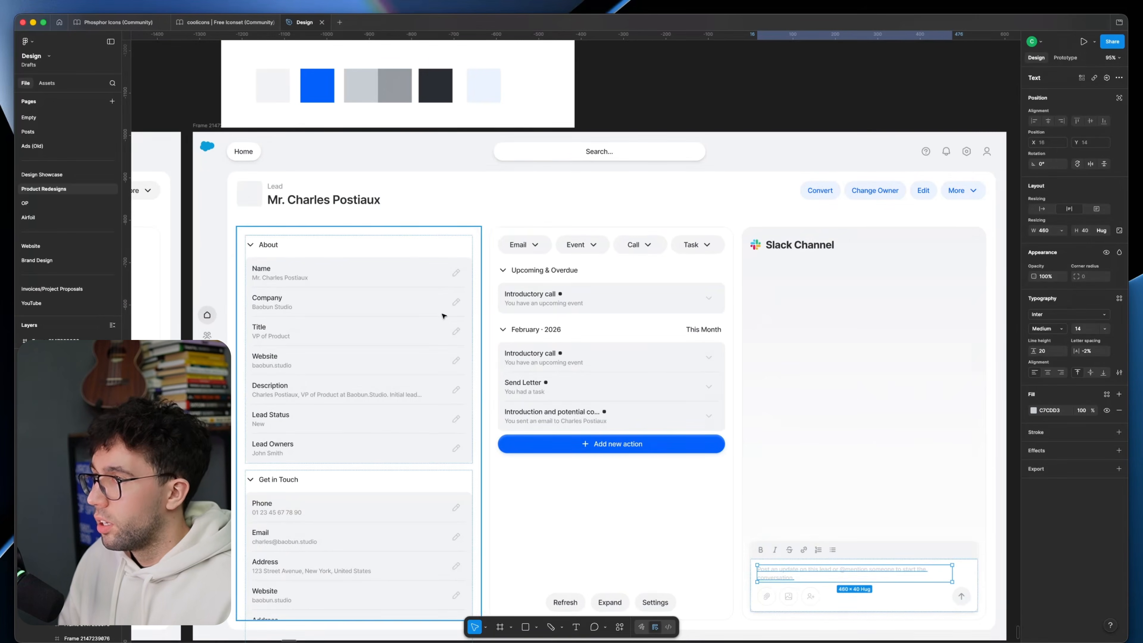
key(i)
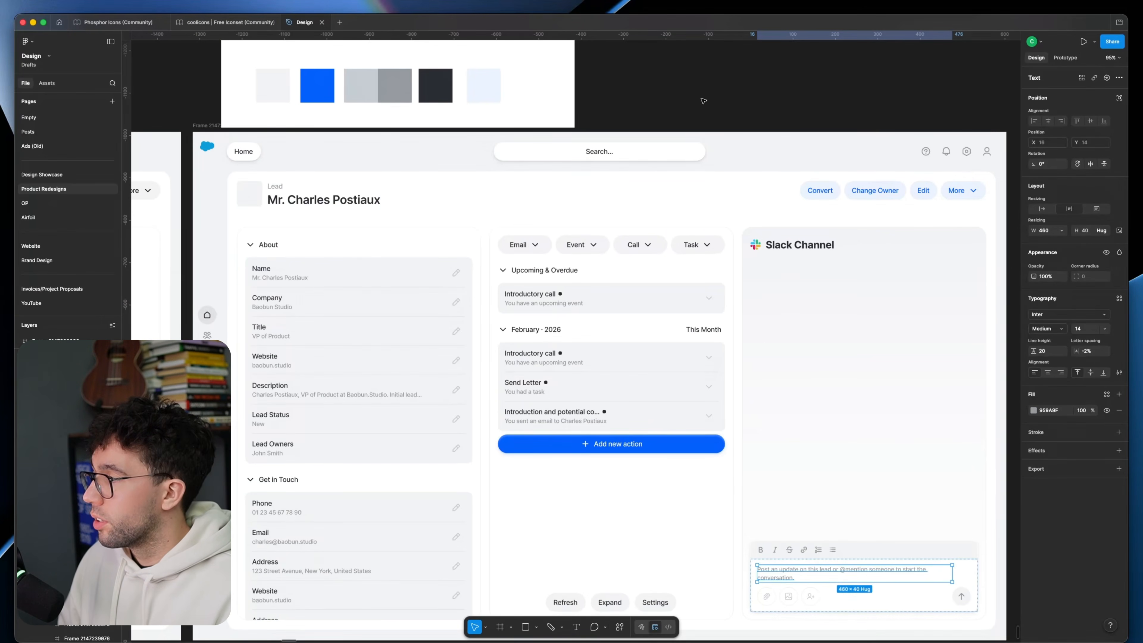
click(703, 101)
Step: Darken the composer's attachment, image and mention icons to a mid grey
scroll(712, 263, down, 2)
scroll(734, 482, up, 2)
click(735, 482)
click(684, 573)
scroll(684, 572, down, 3)
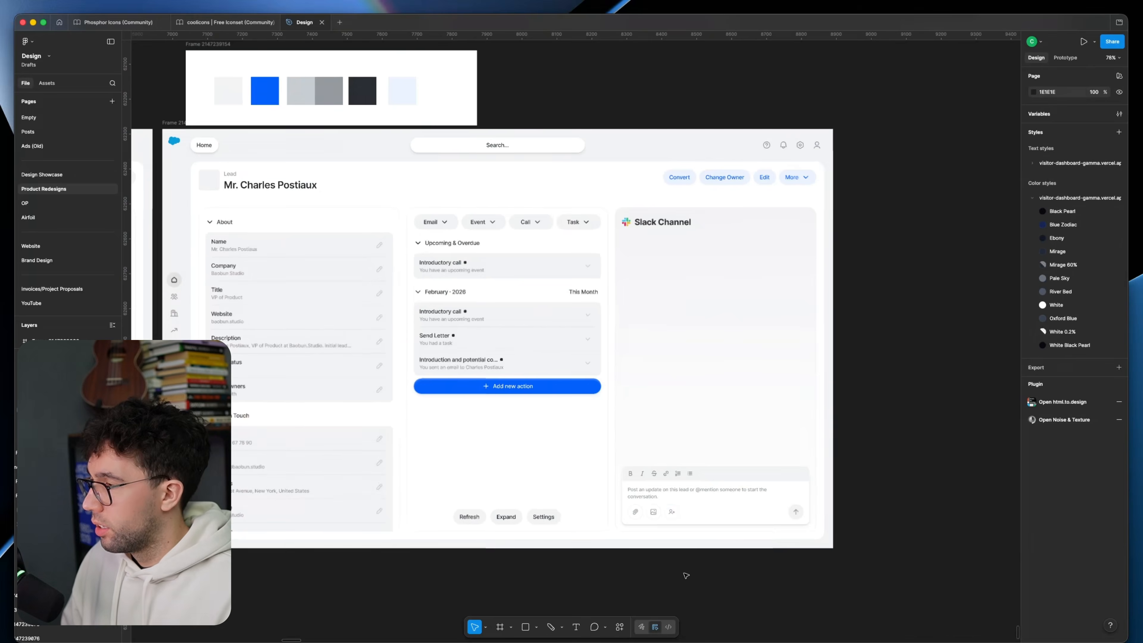
Step: Capture the original Better collaboration with Slack message and recreate its heading and description in grey, centred in the Slack Channel panel
scroll(720, 581, up, 5)
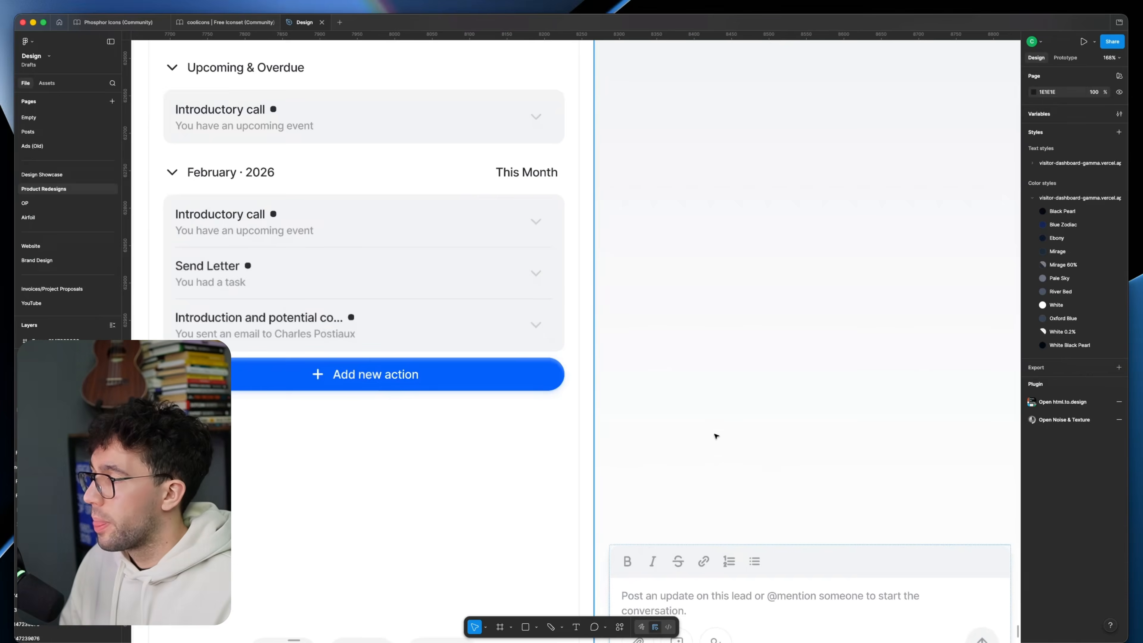
scroll(707, 445, down, 10)
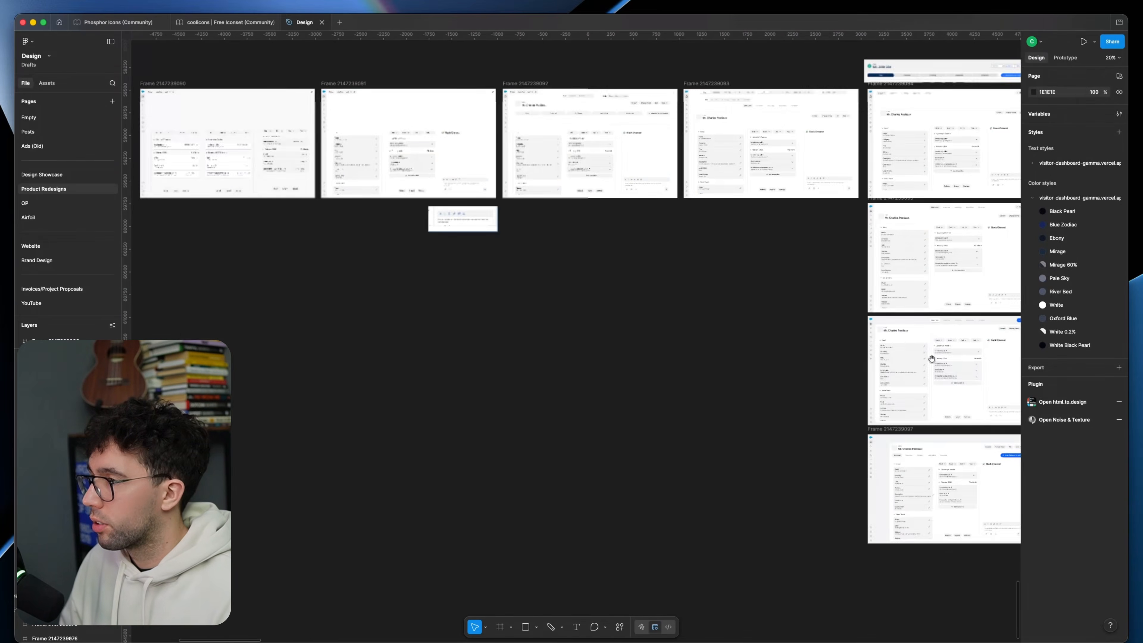
drag(395, 271, 979, 375)
scroll(496, 257, up, 8)
key(super+shift+4)
drag(409, 266, 642, 388)
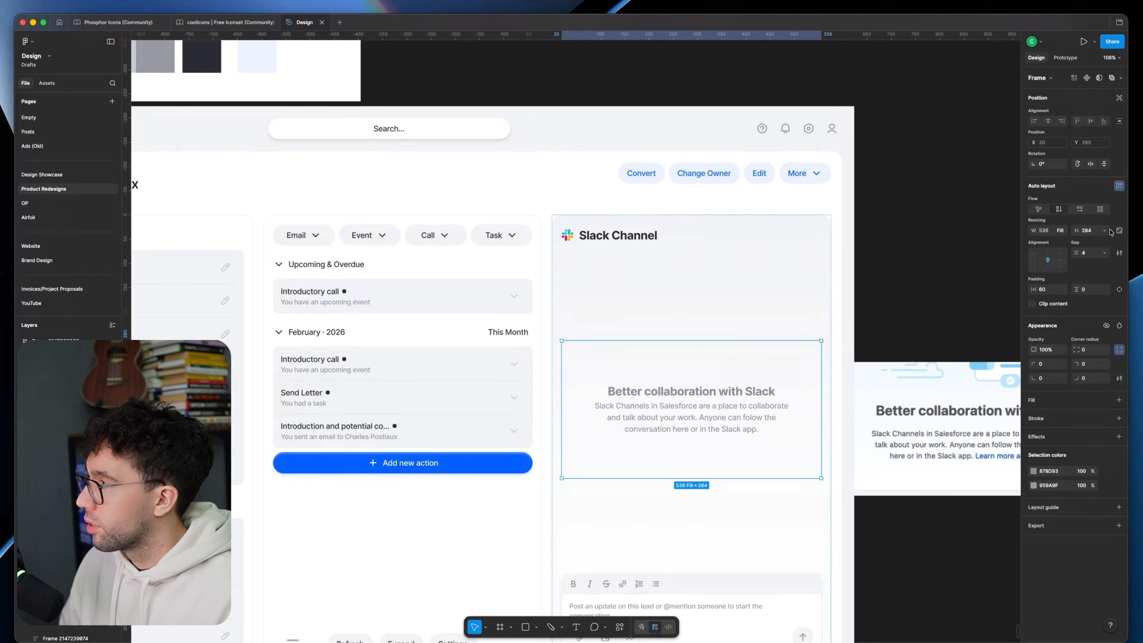
click(944, 237)
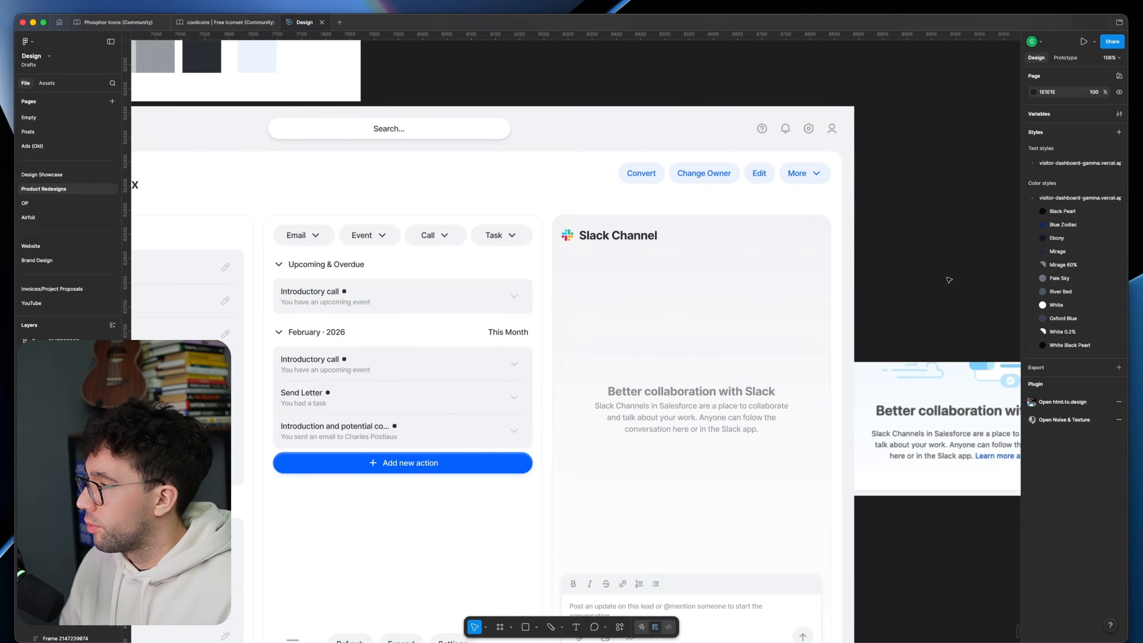
Step: Add colour-coded dots to the Email, Event, Call and Task buttons and recolour the activity entries' dots to match
scroll(889, 234, down, 4)
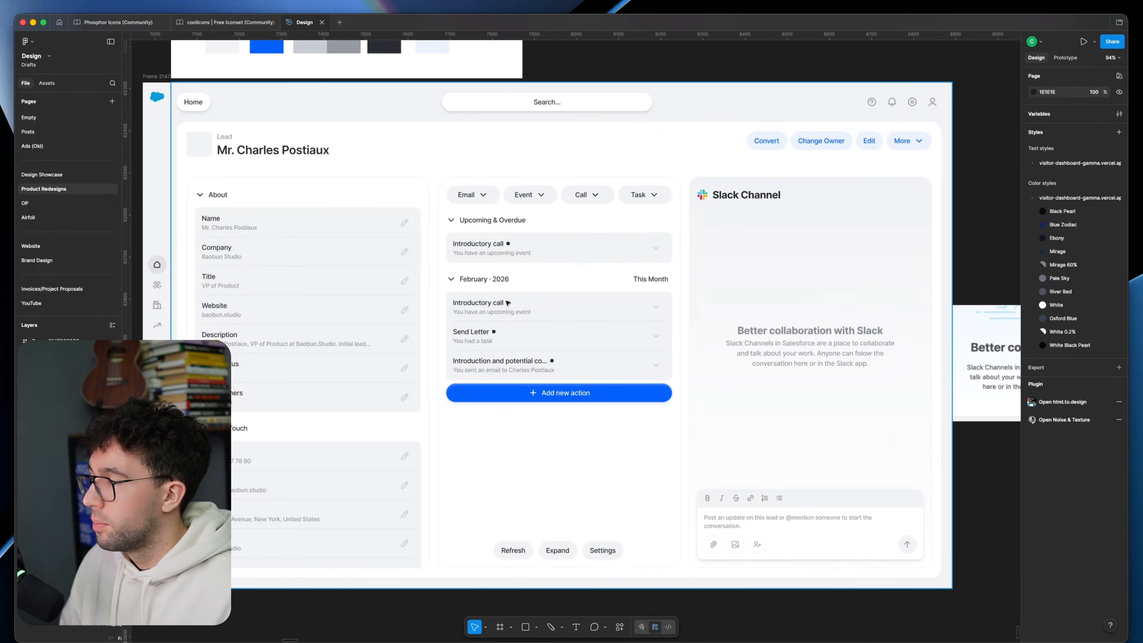
click(510, 303)
click(802, 232)
key(Escape)
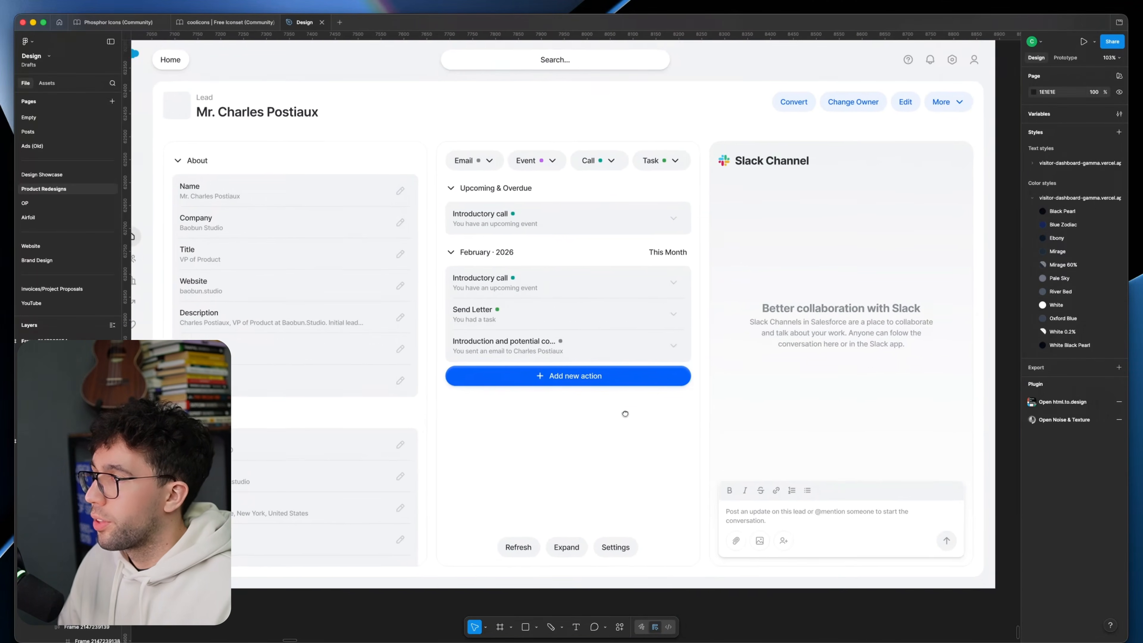
Step: Compare the original Salesforce page with the finished redesign, inspecting the New Lead stage button and the lead pill in the header
drag(622, 412, 648, 420)
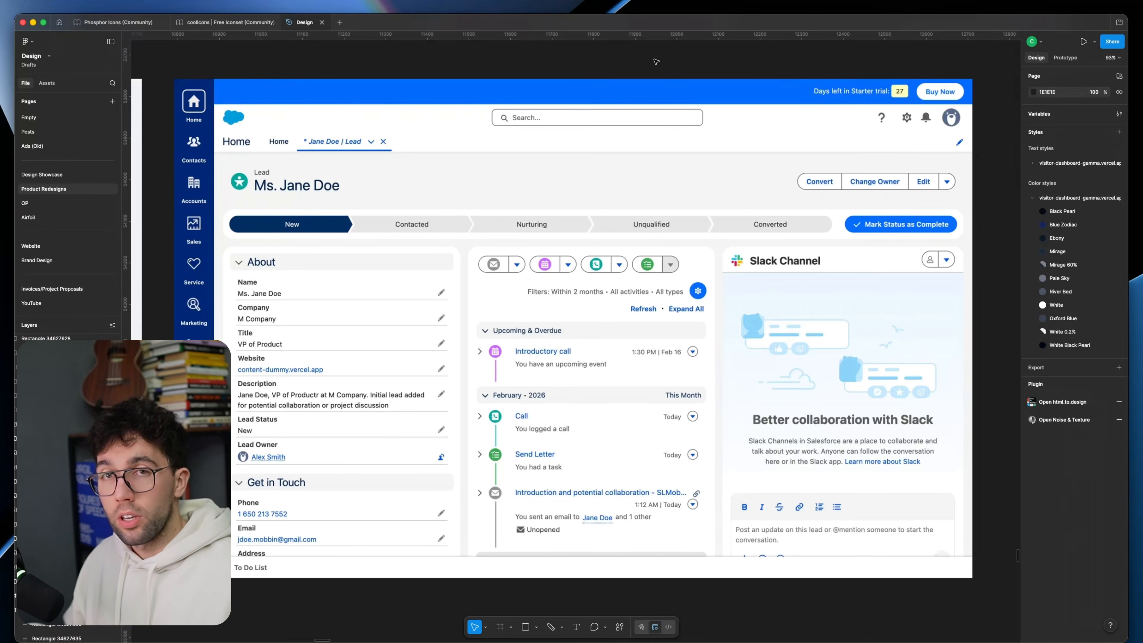
scroll(656, 62, left, 15)
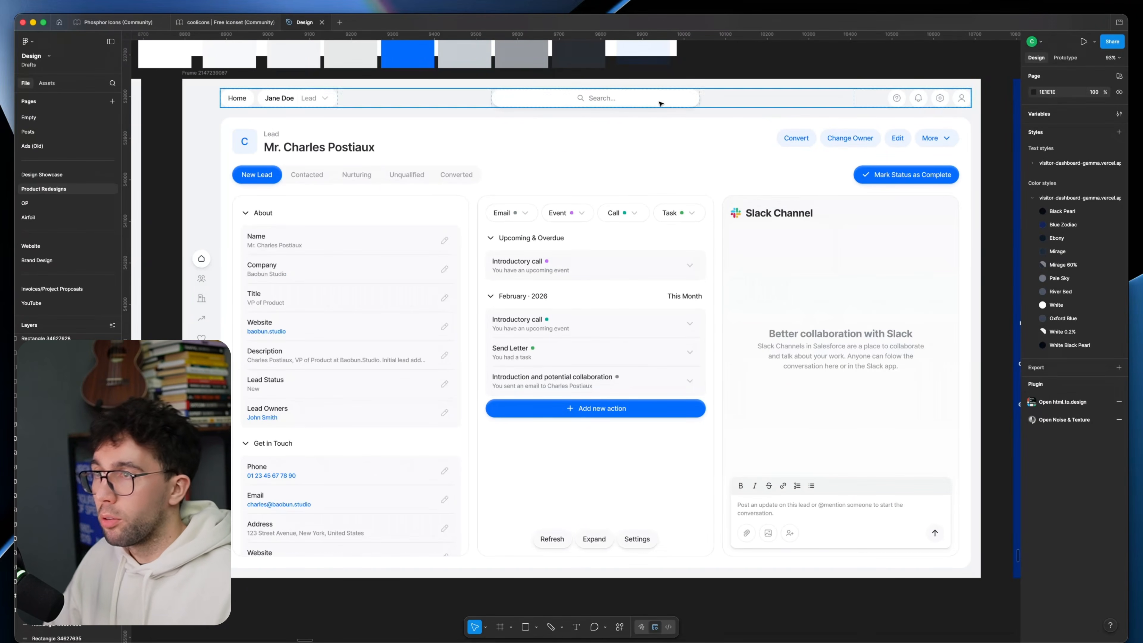
double_click(254, 171)
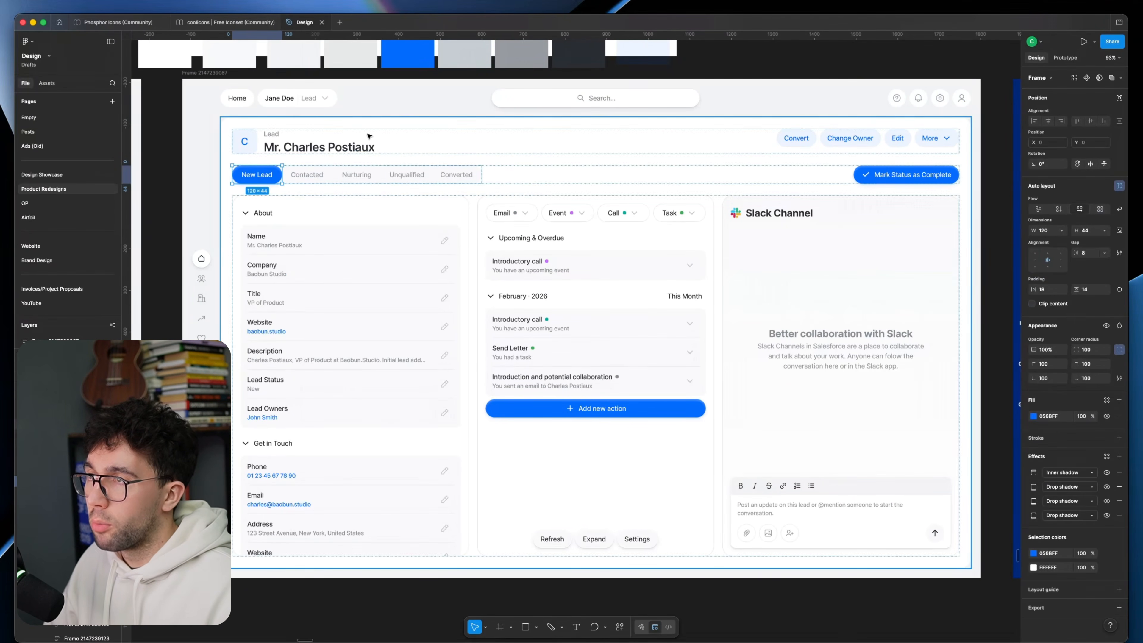
click(299, 104)
scroll(300, 109, up, 2)
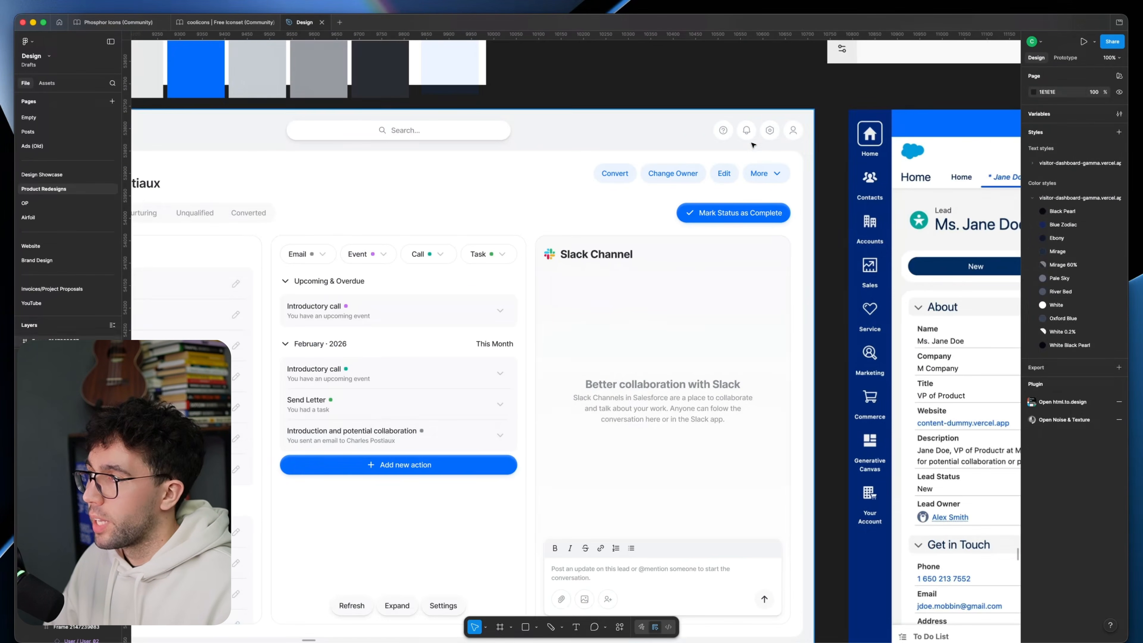
Step: Review the redesigned lead page's header actions and inspect the users icon in its side navigation
double_click(722, 133)
click(794, 146)
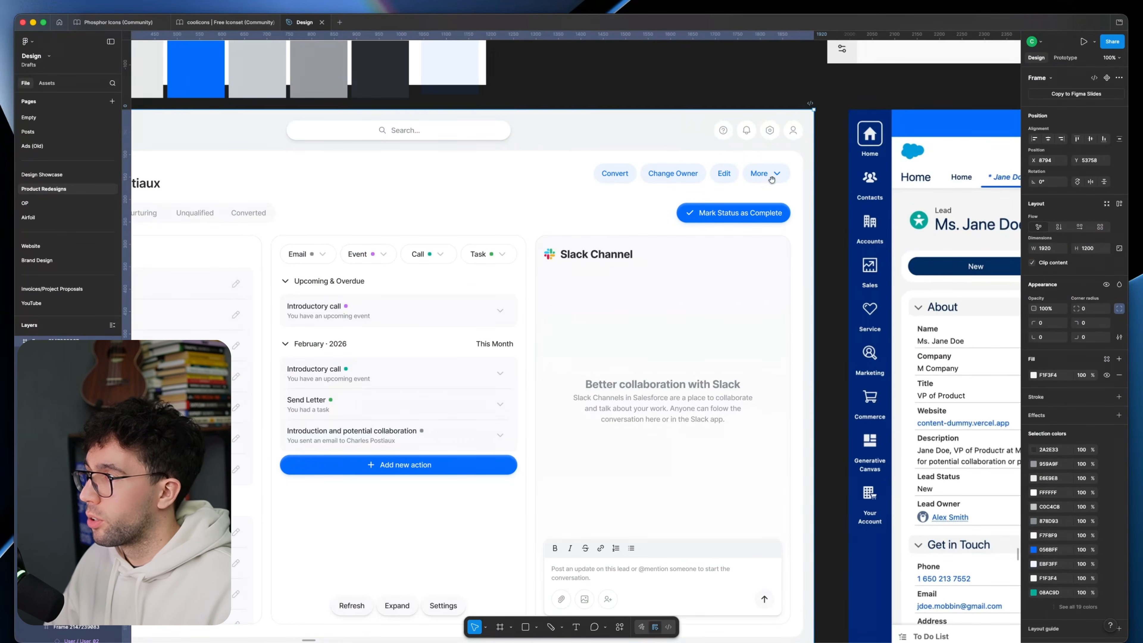
scroll(794, 176, left, 5)
scroll(331, 260, left, 2)
scroll(290, 253, up, 4)
super+click(304, 242)
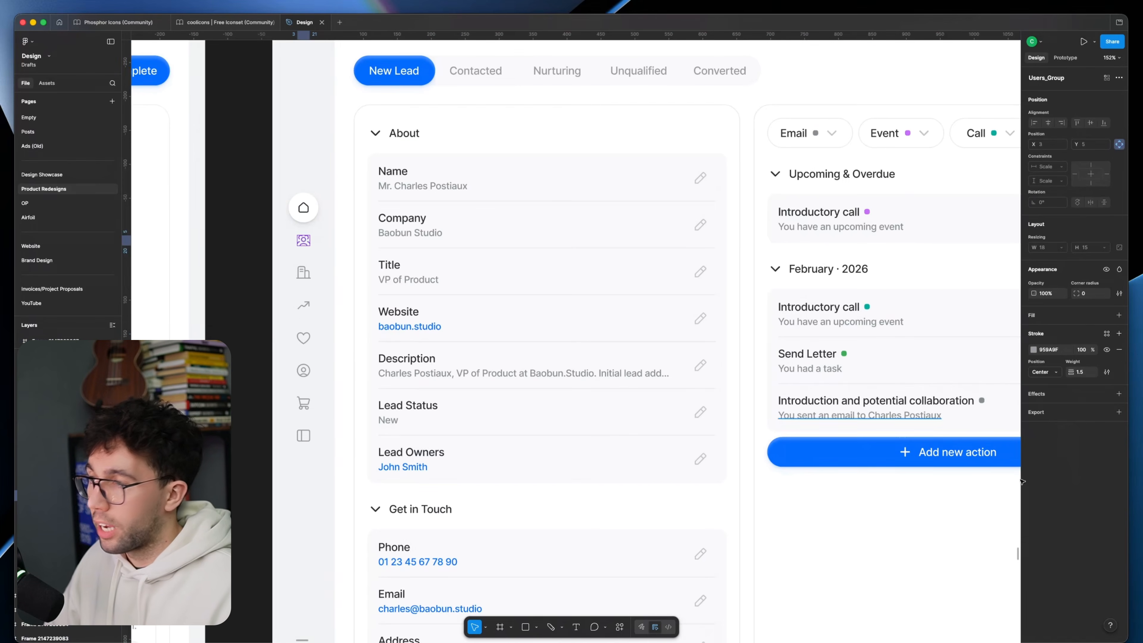
click(246, 416)
scroll(246, 415, down, 2)
scroll(737, 255, right, 7)
scroll(688, 239, down, 2)
scroll(729, 247, left, 3)
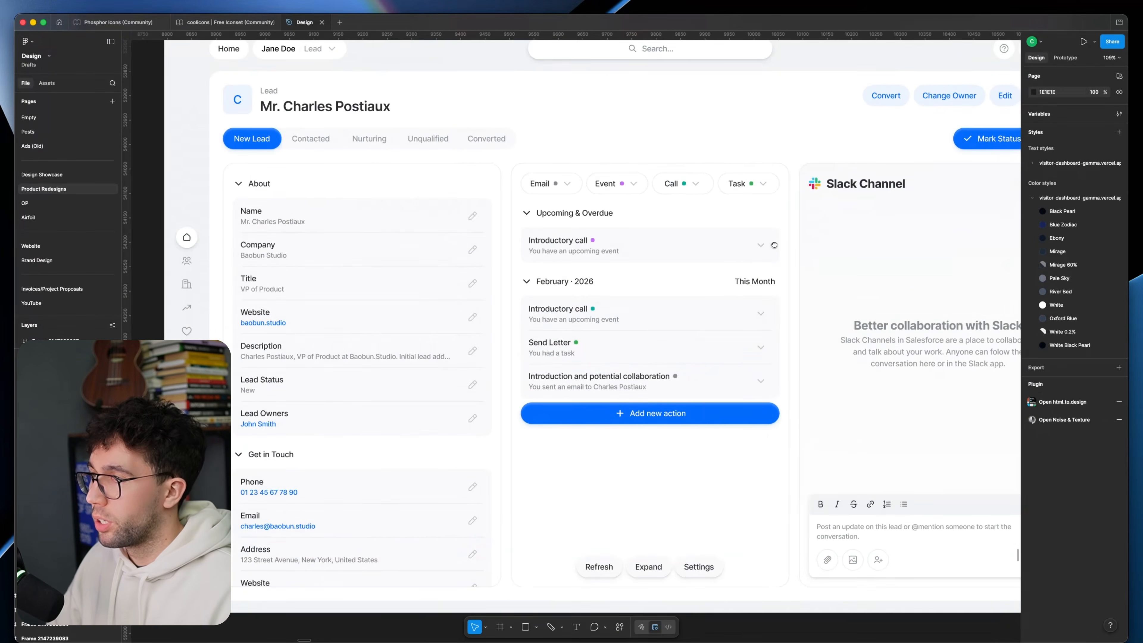
Step: Inspect the Expand button below the activity list, and review the redesign alongside the colour swatches and neighbouring page designs
scroll(772, 246, down, 3)
click(636, 503)
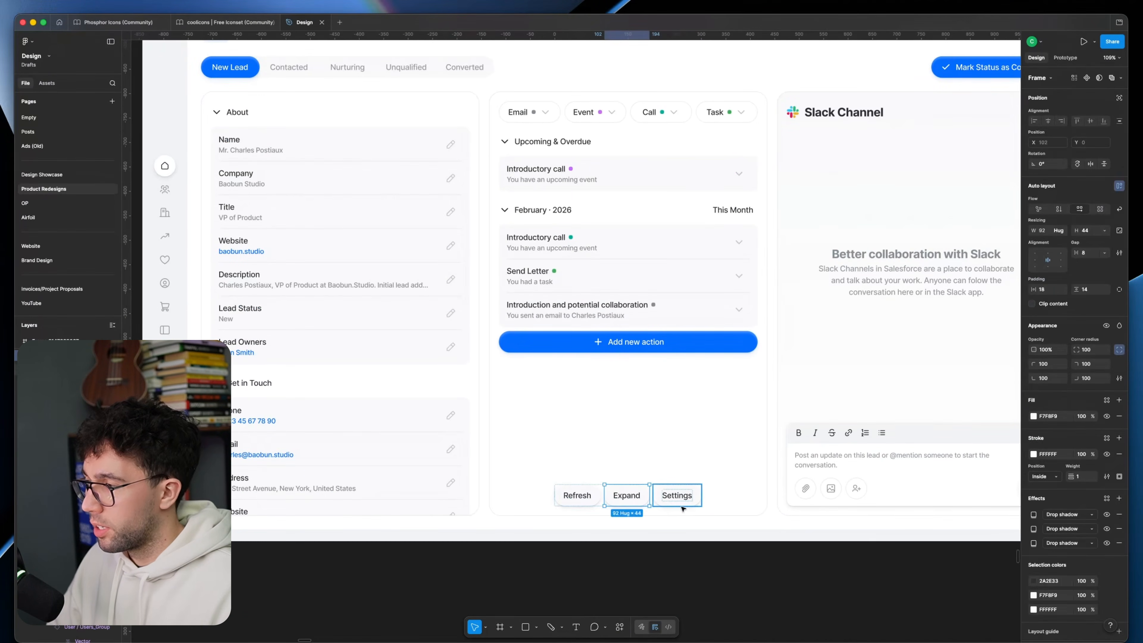
click(686, 559)
drag(706, 403, 775, 561)
scroll(658, 441, down, 2)
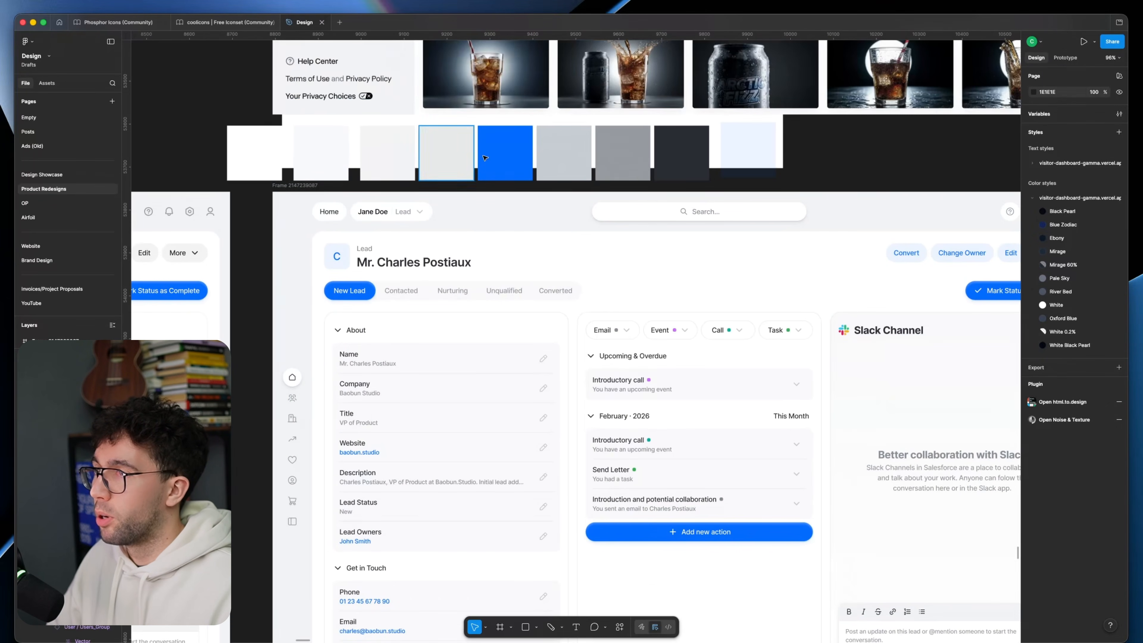
scroll(846, 189, down, 4)
scroll(818, 225, up, 2)
scroll(818, 225, left, 3)
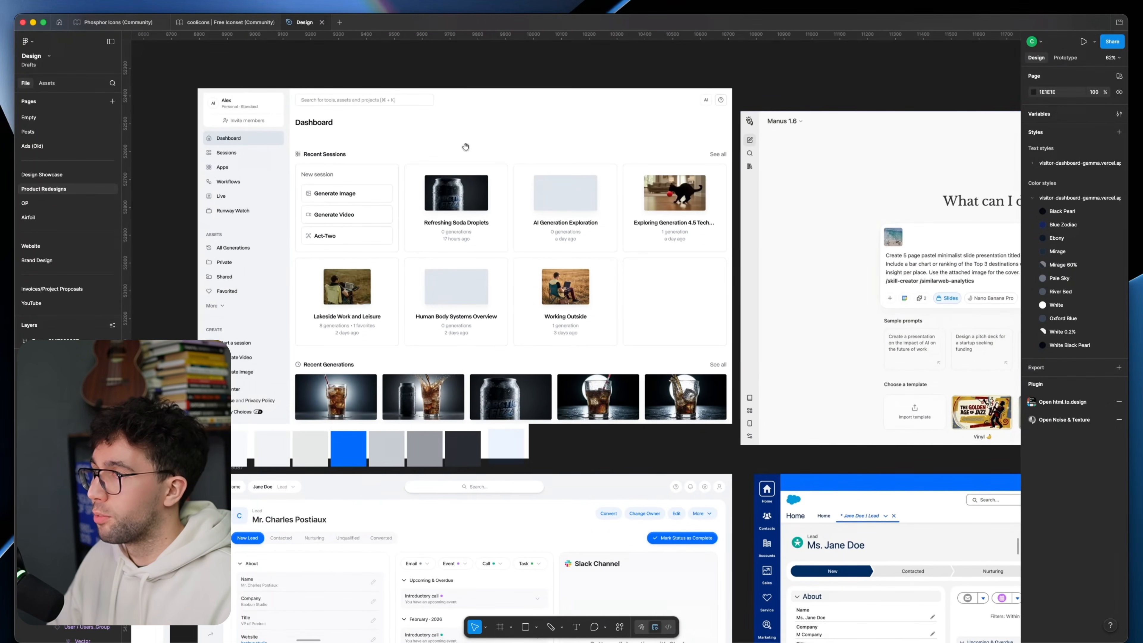
drag(734, 367, 824, 108)
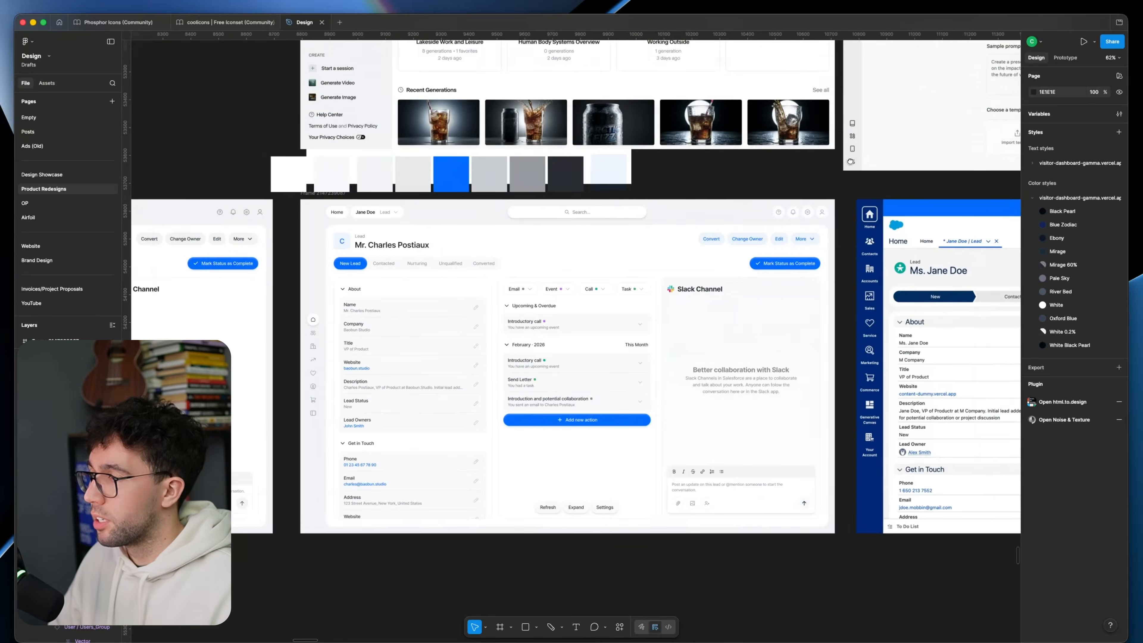